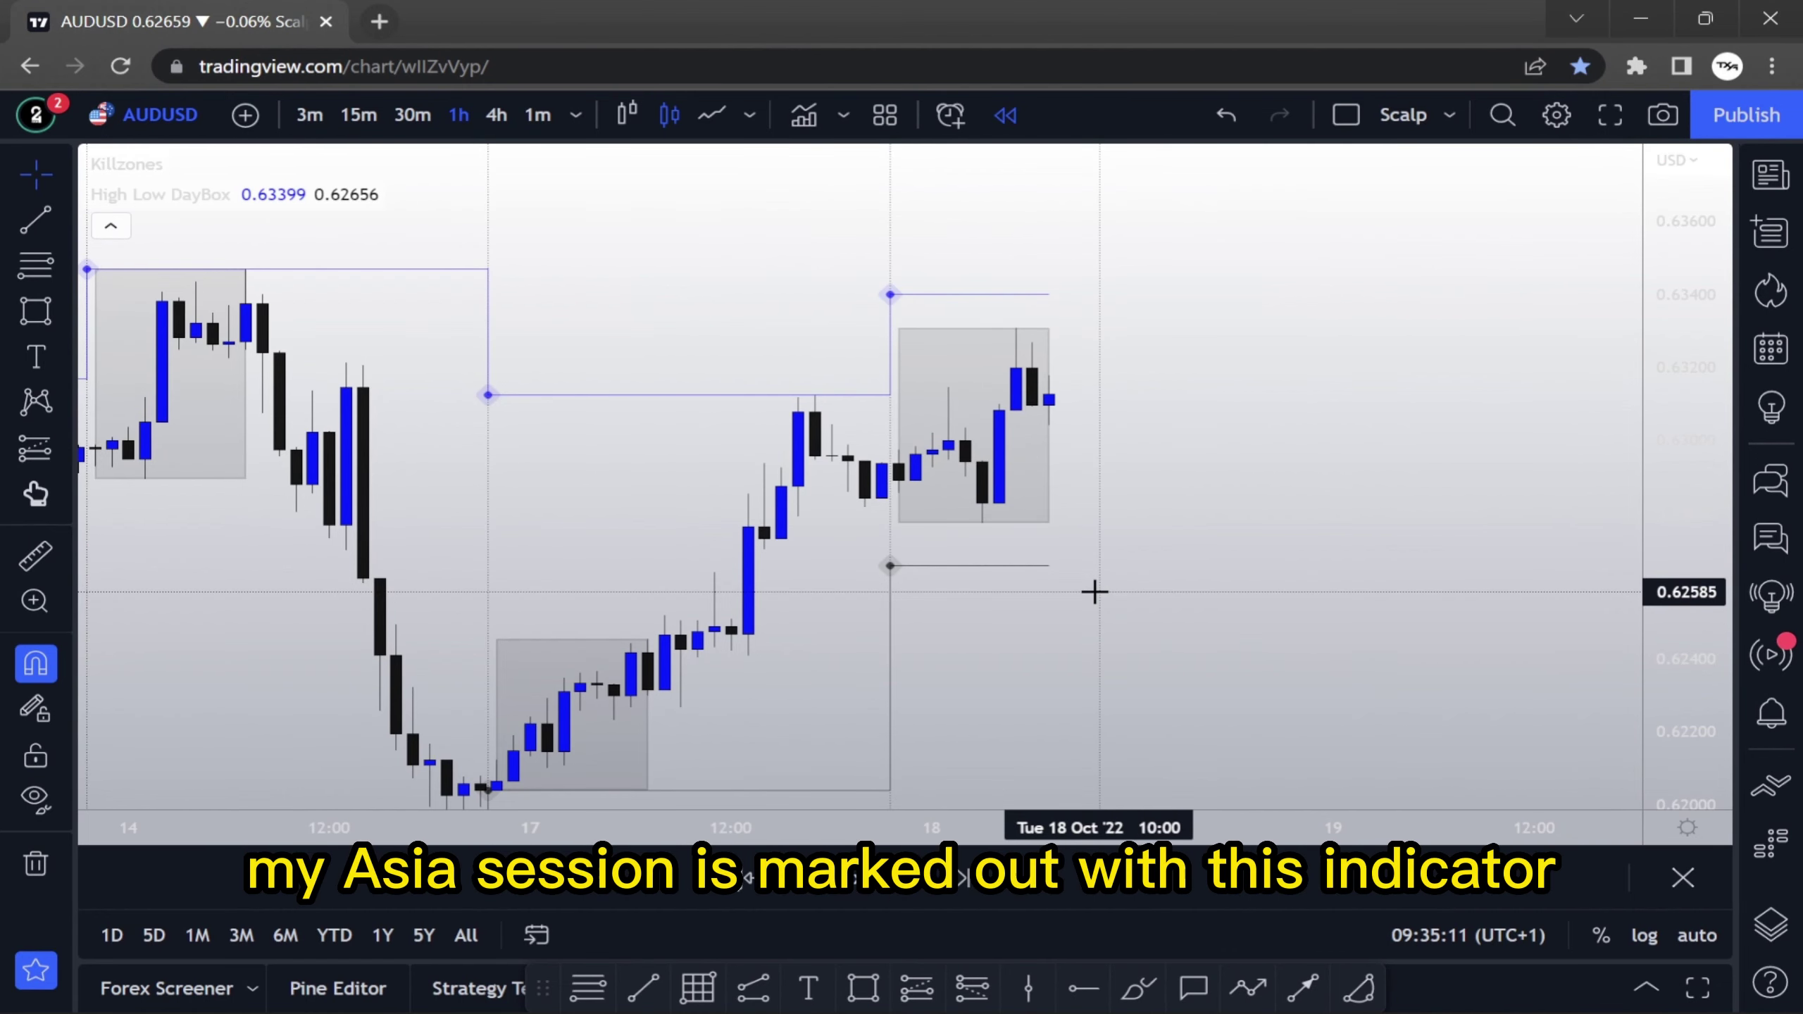
Search the indicator library for "asia" to find the AsianRange and KillZones script, without adding anything to the chart
mouse_move(164, 165)
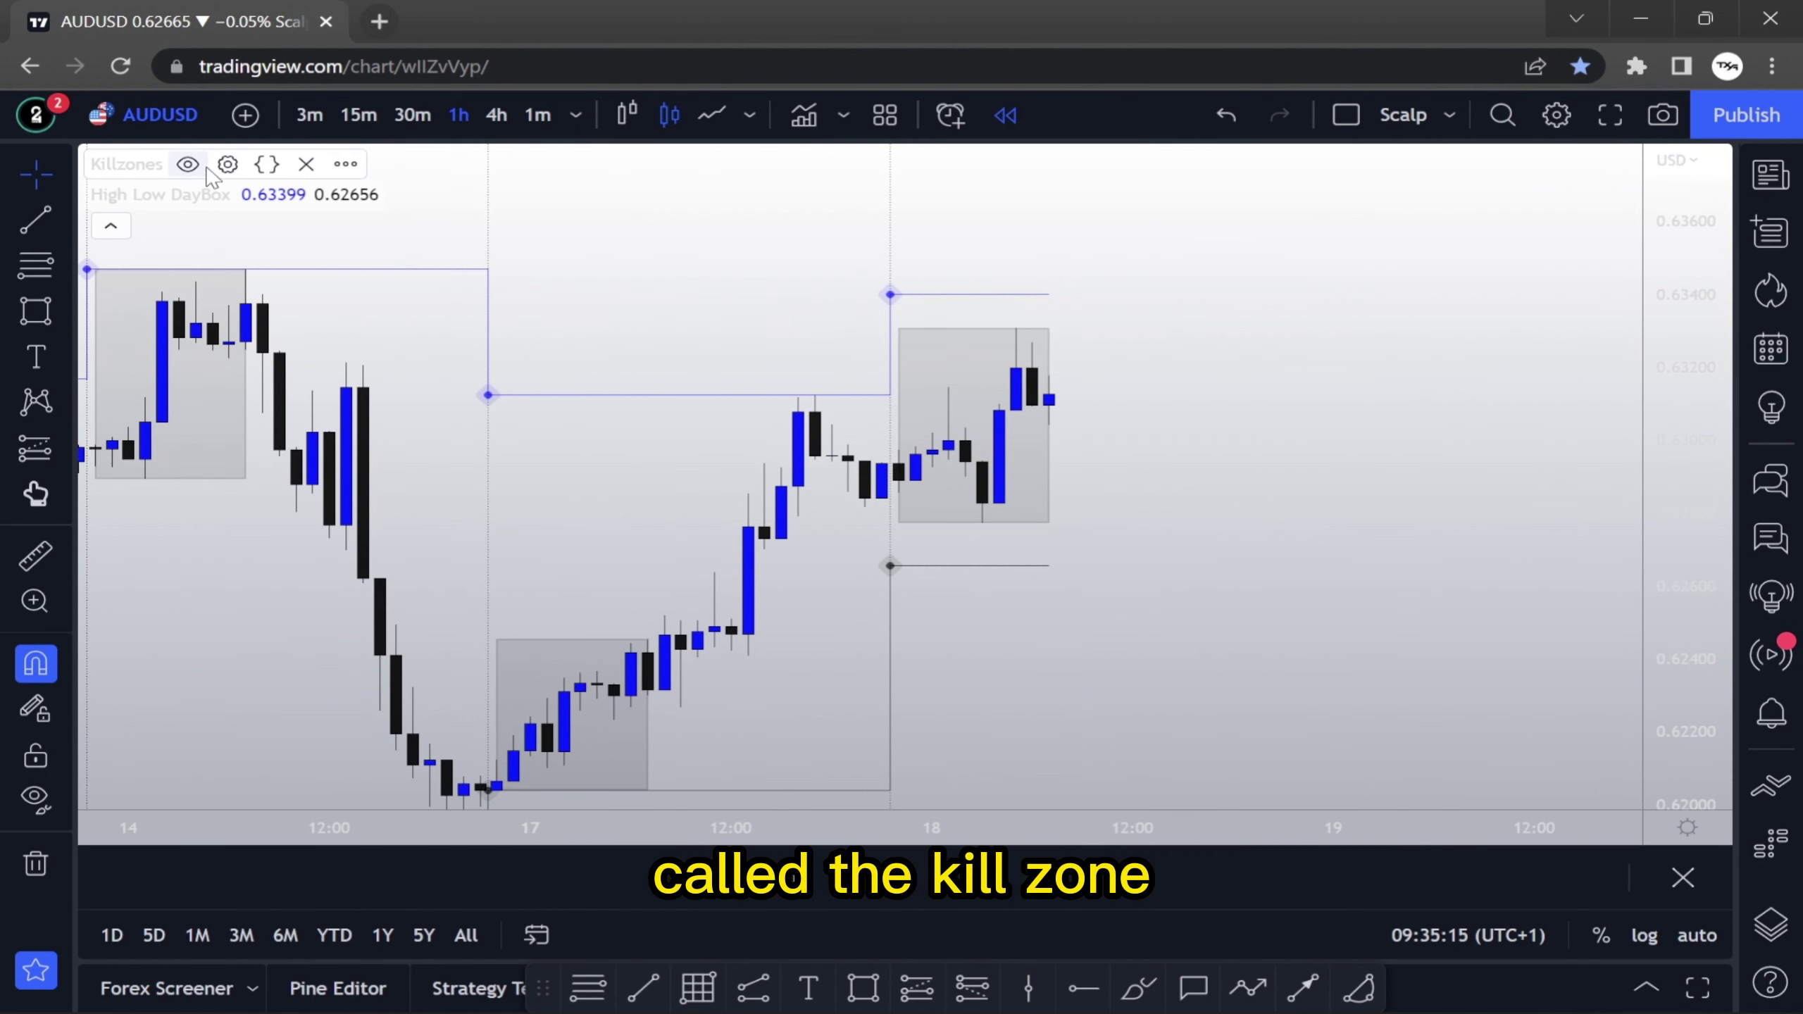
left_click(805, 115)
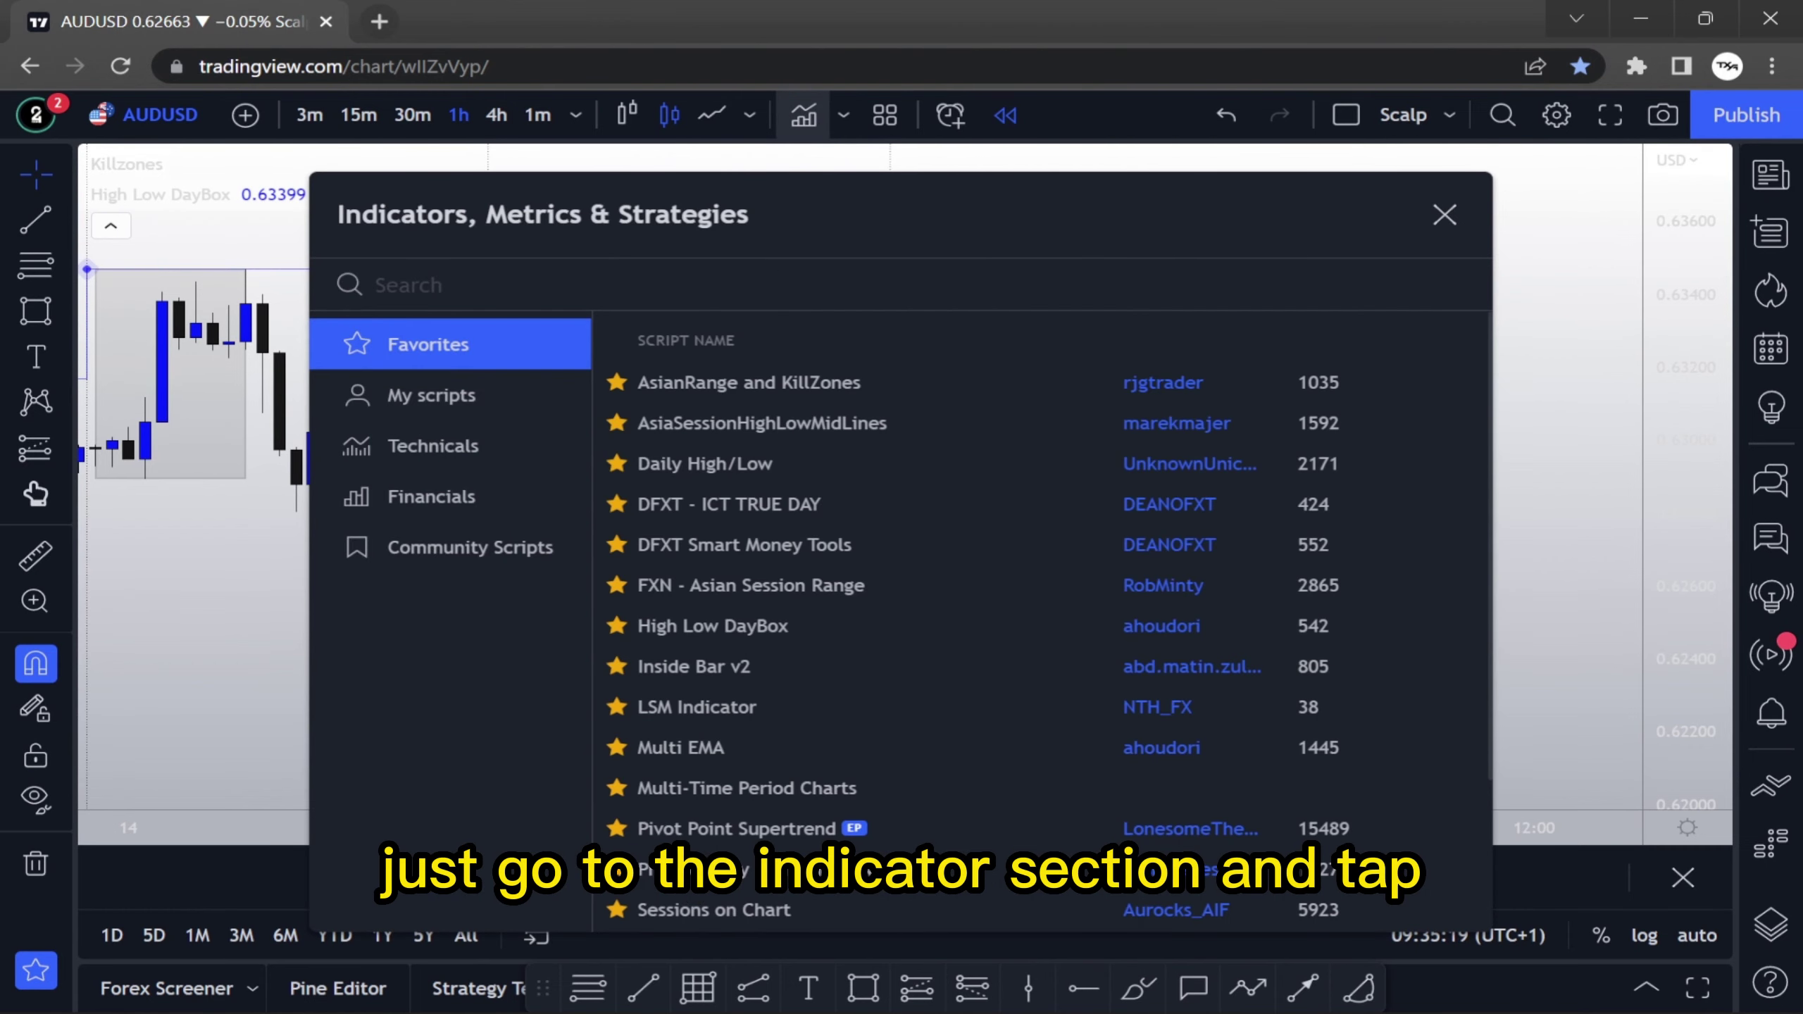
type("asia")
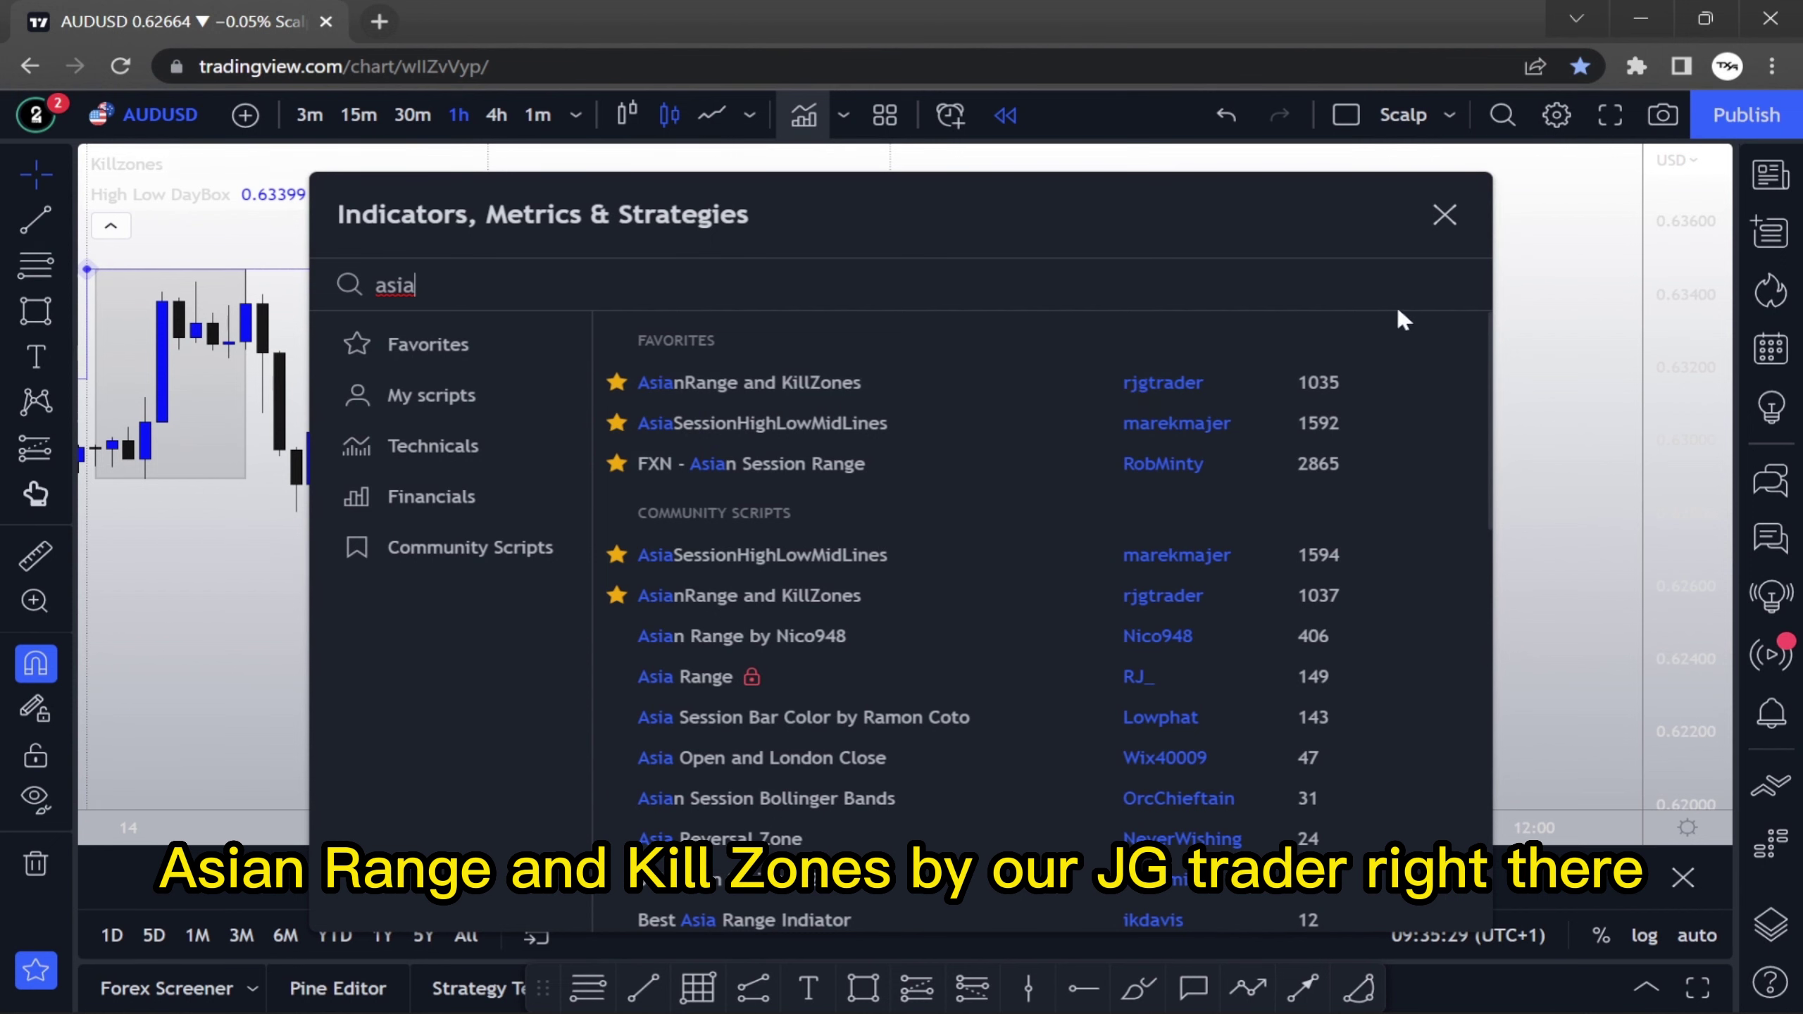
left_click(1443, 217)
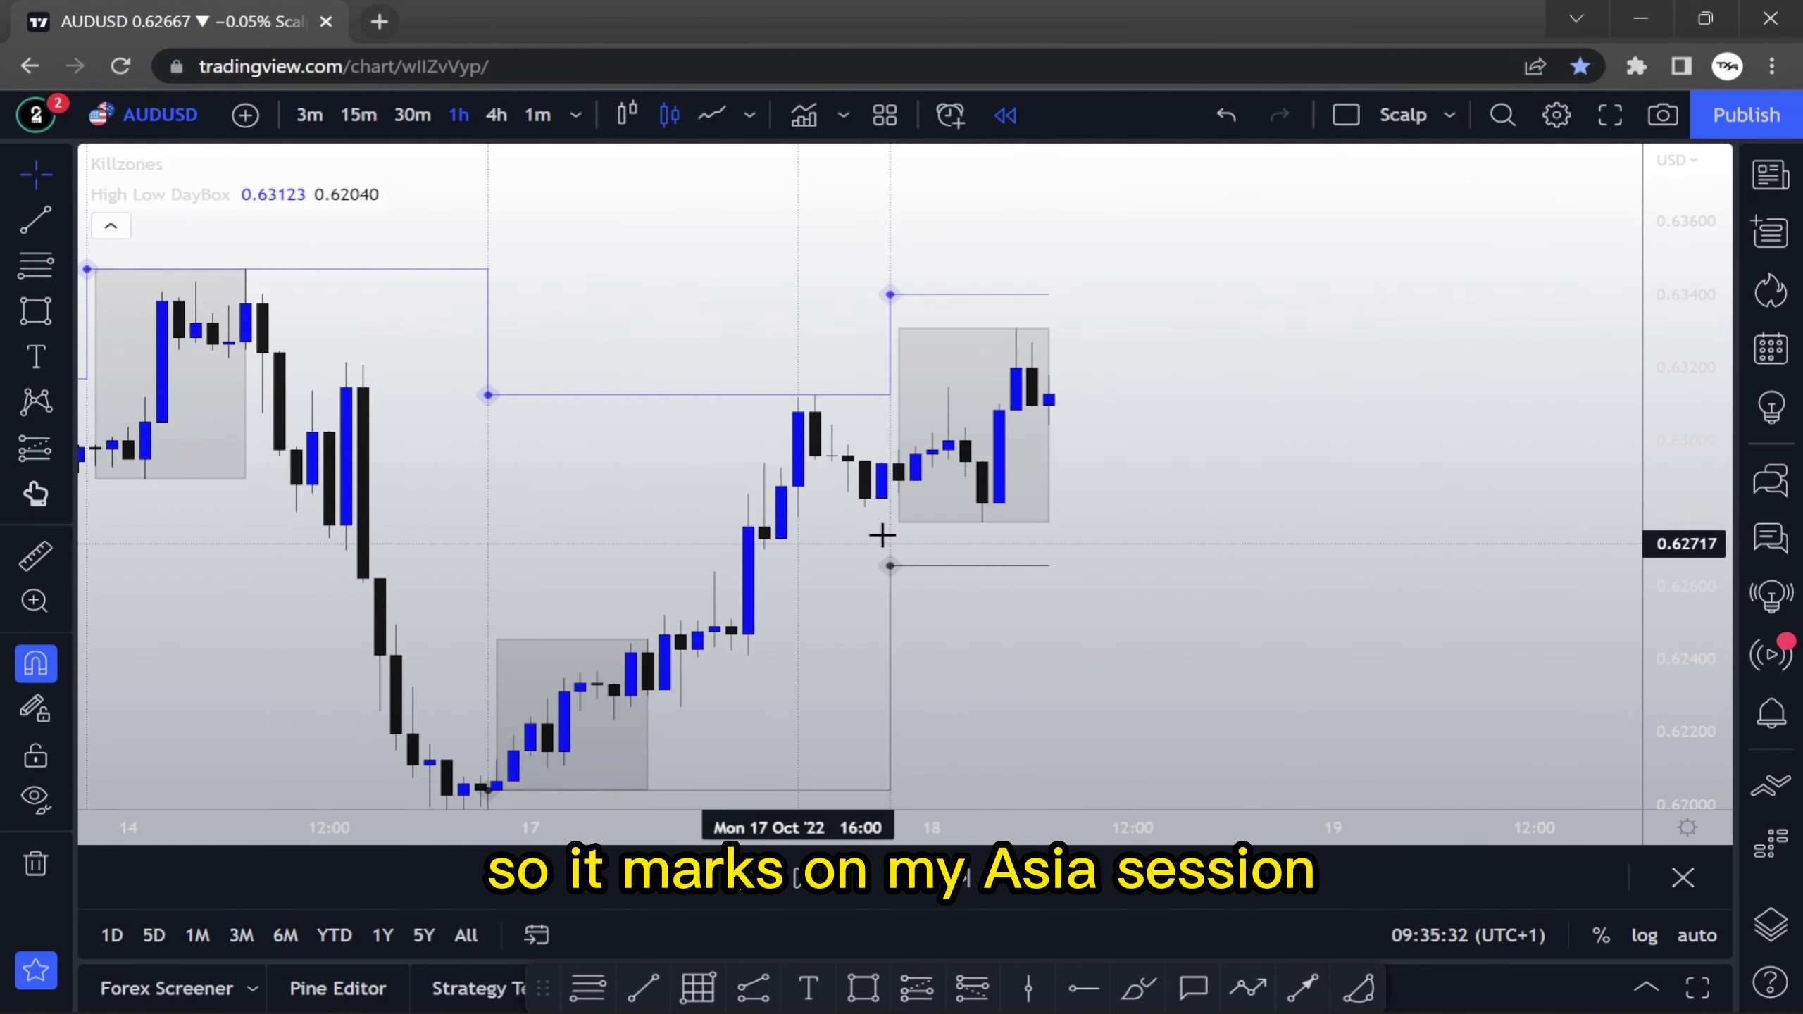
Mark the demand zone with a rectangle from the 17 Oct 14:00 candle to 19 Oct 07:00, between 0.62763 and 0.62699
scroll(904, 553, "down", 2)
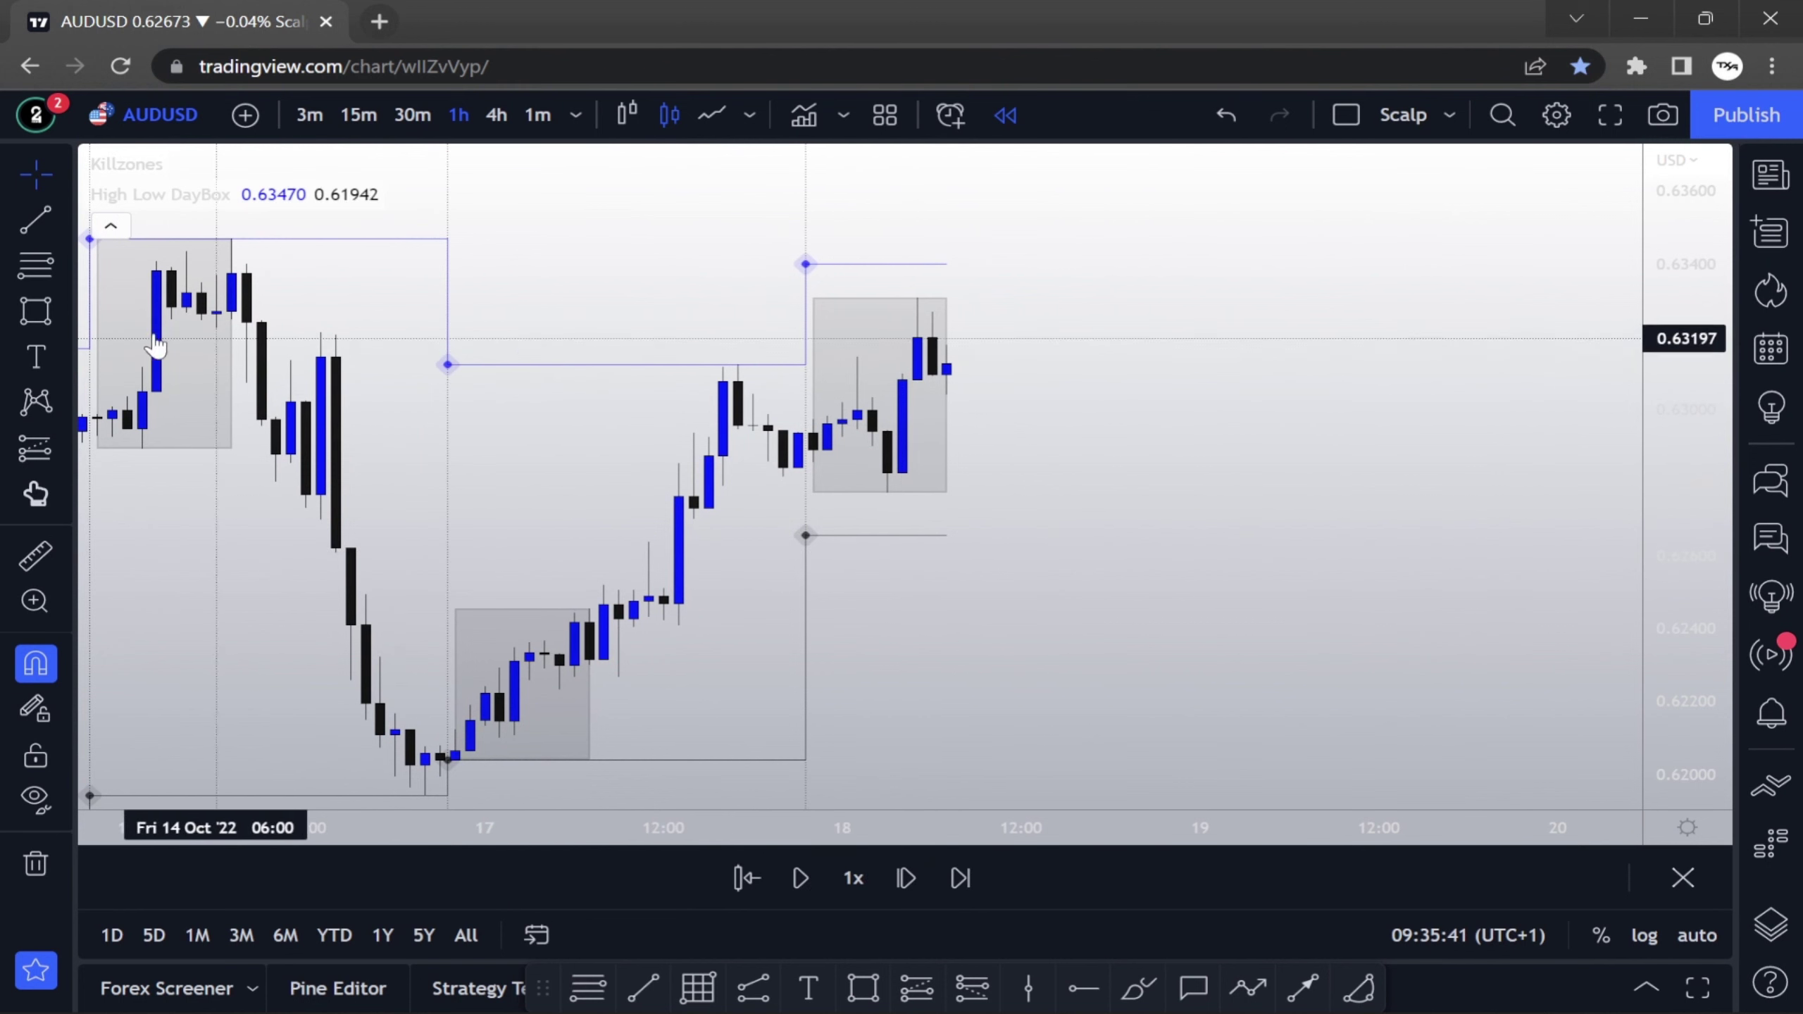
left_click(35, 311)
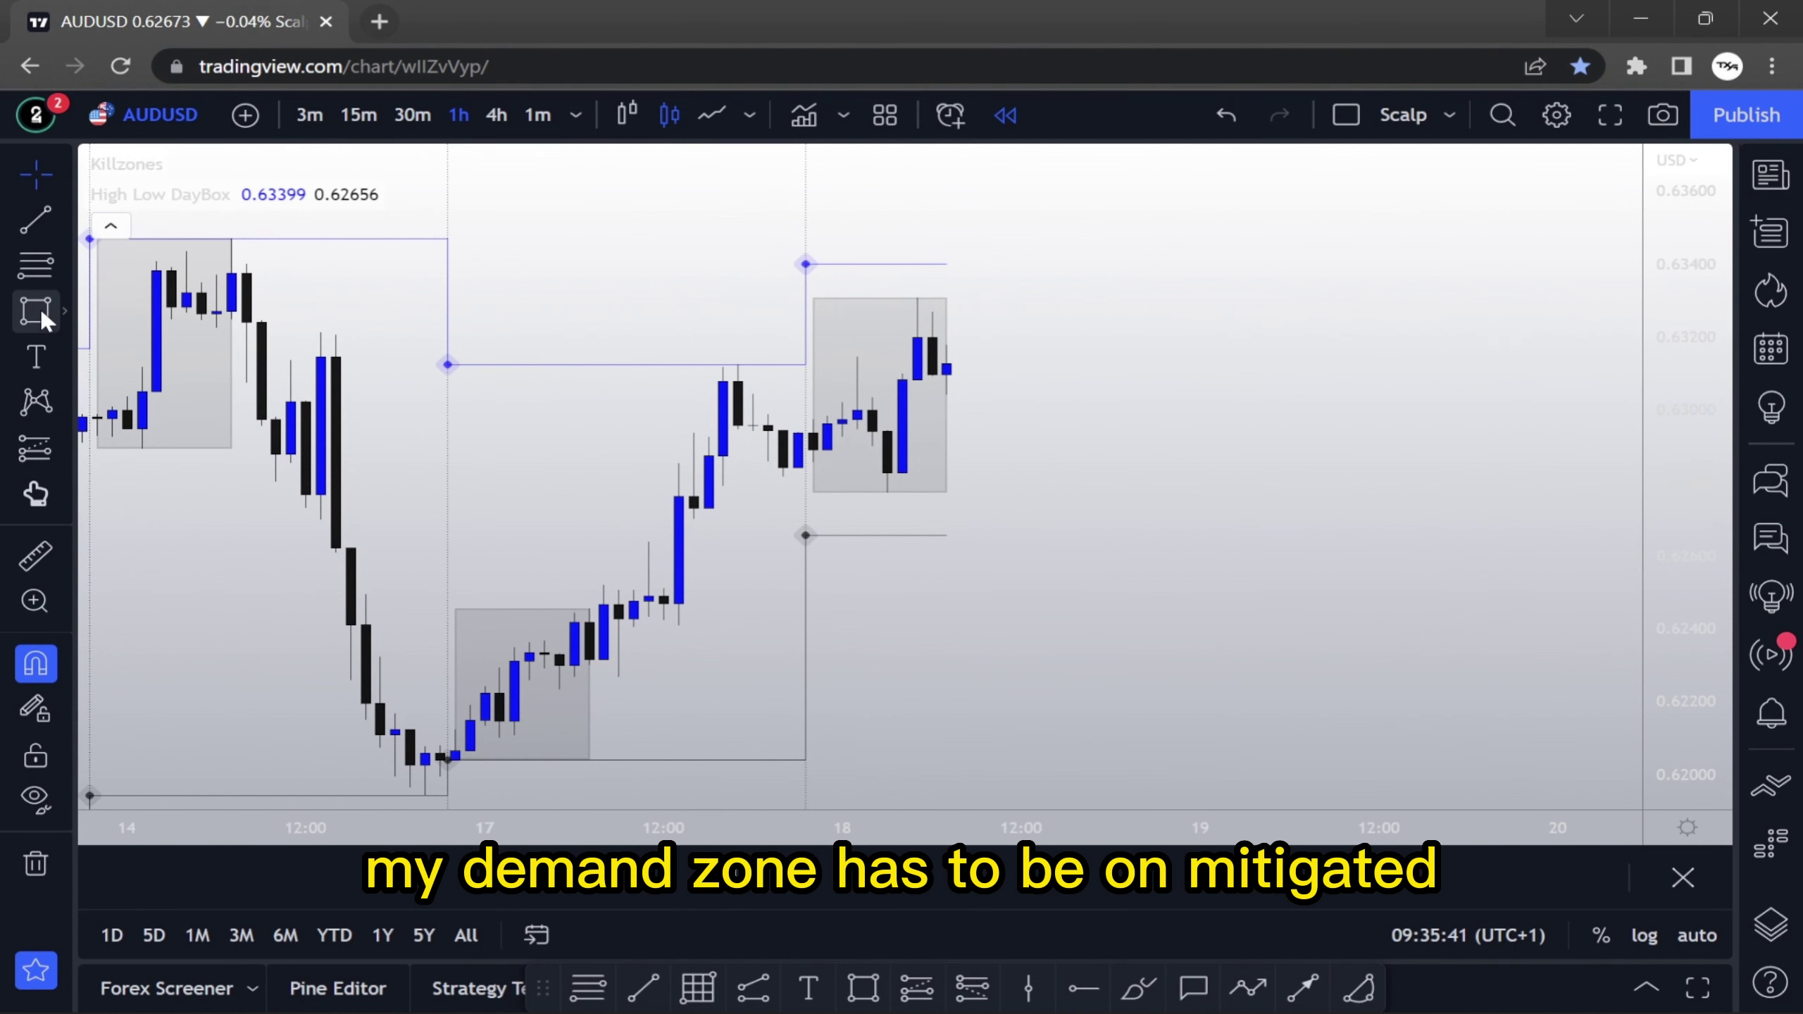
left_click(694, 498)
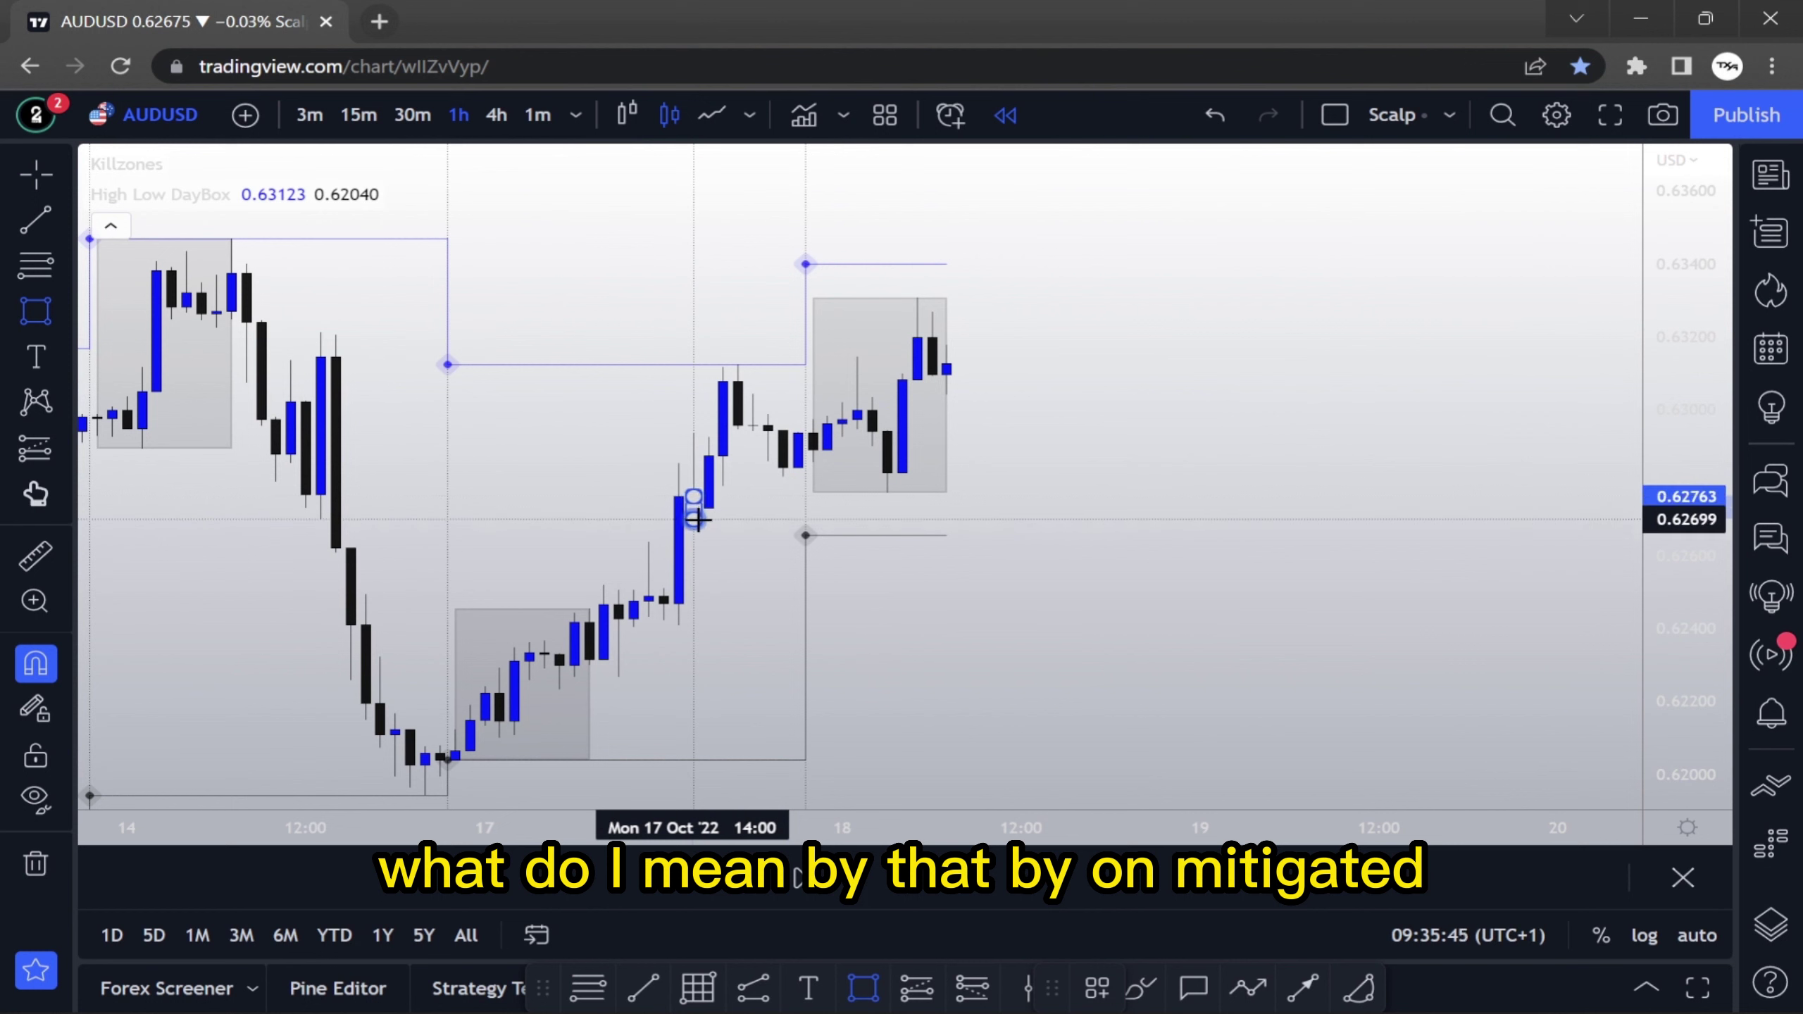
left_click(696, 518)
left_click_drag(696, 518, 1304, 507)
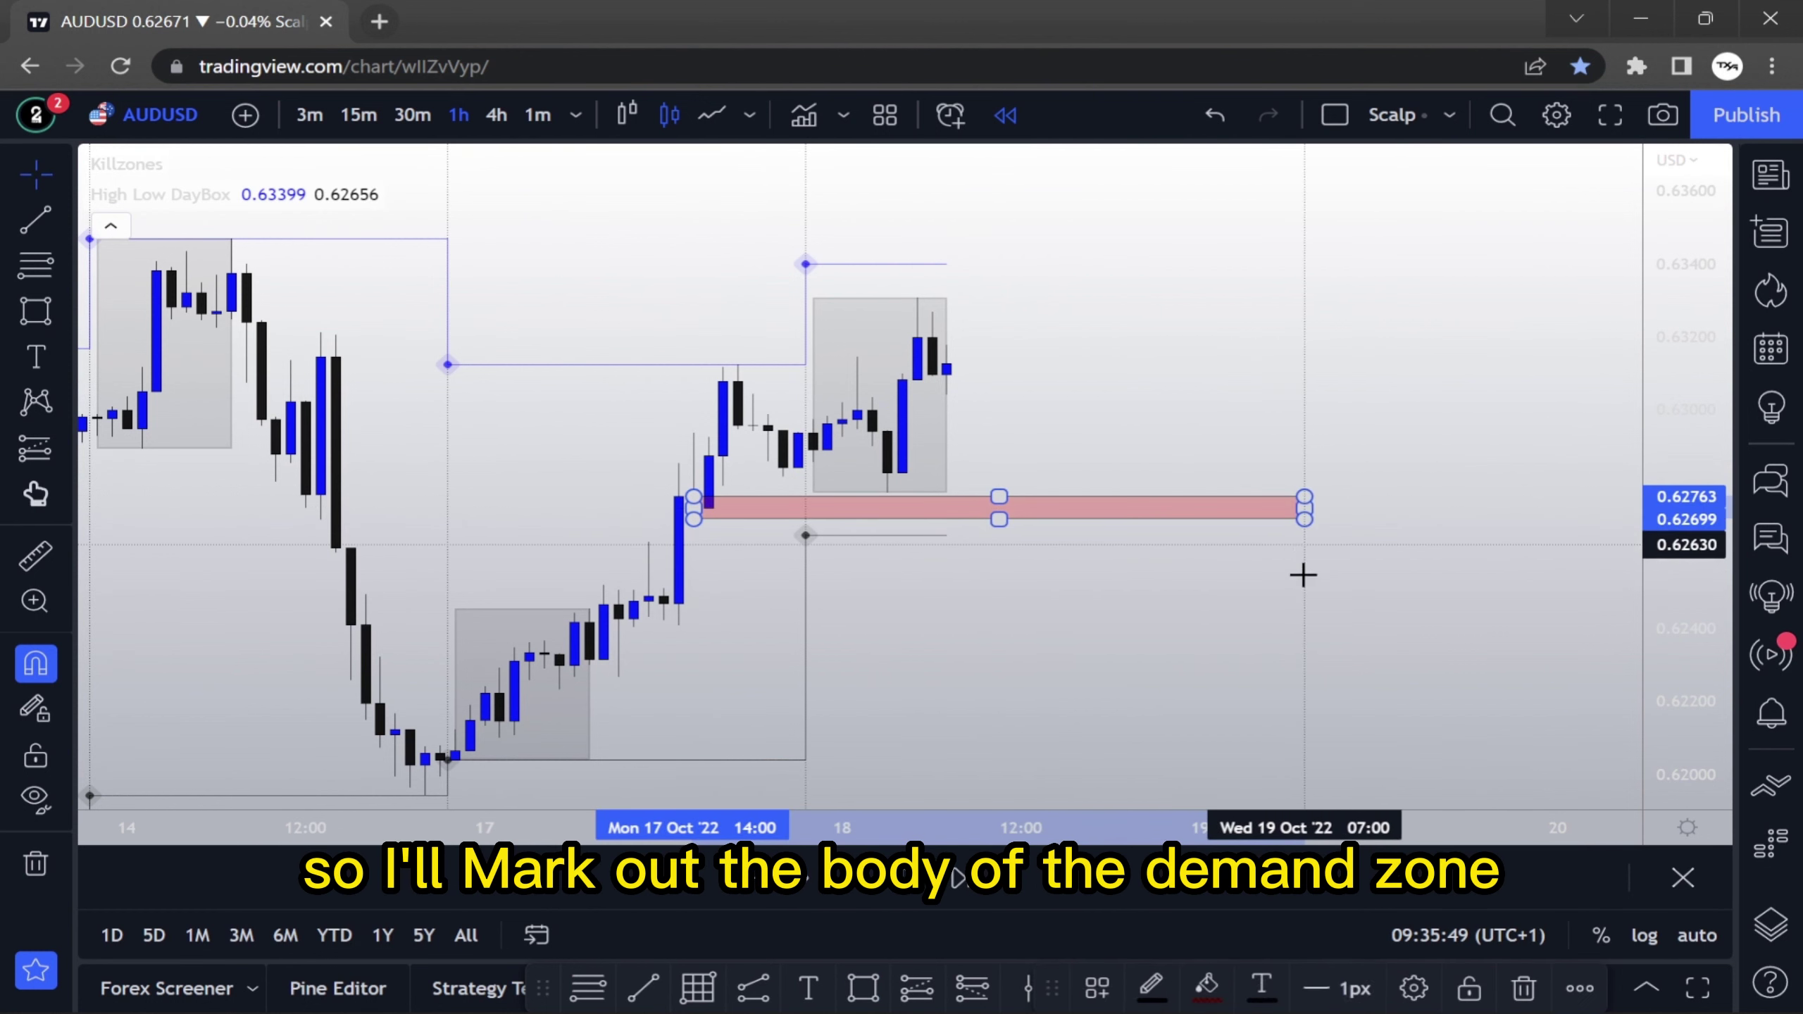
left_click(1393, 581)
Sketch a zigzag path arrow from the Asia session candles into the demand zone, up, below the zone, and up again
left_click_drag(1676, 723, 1672, 489)
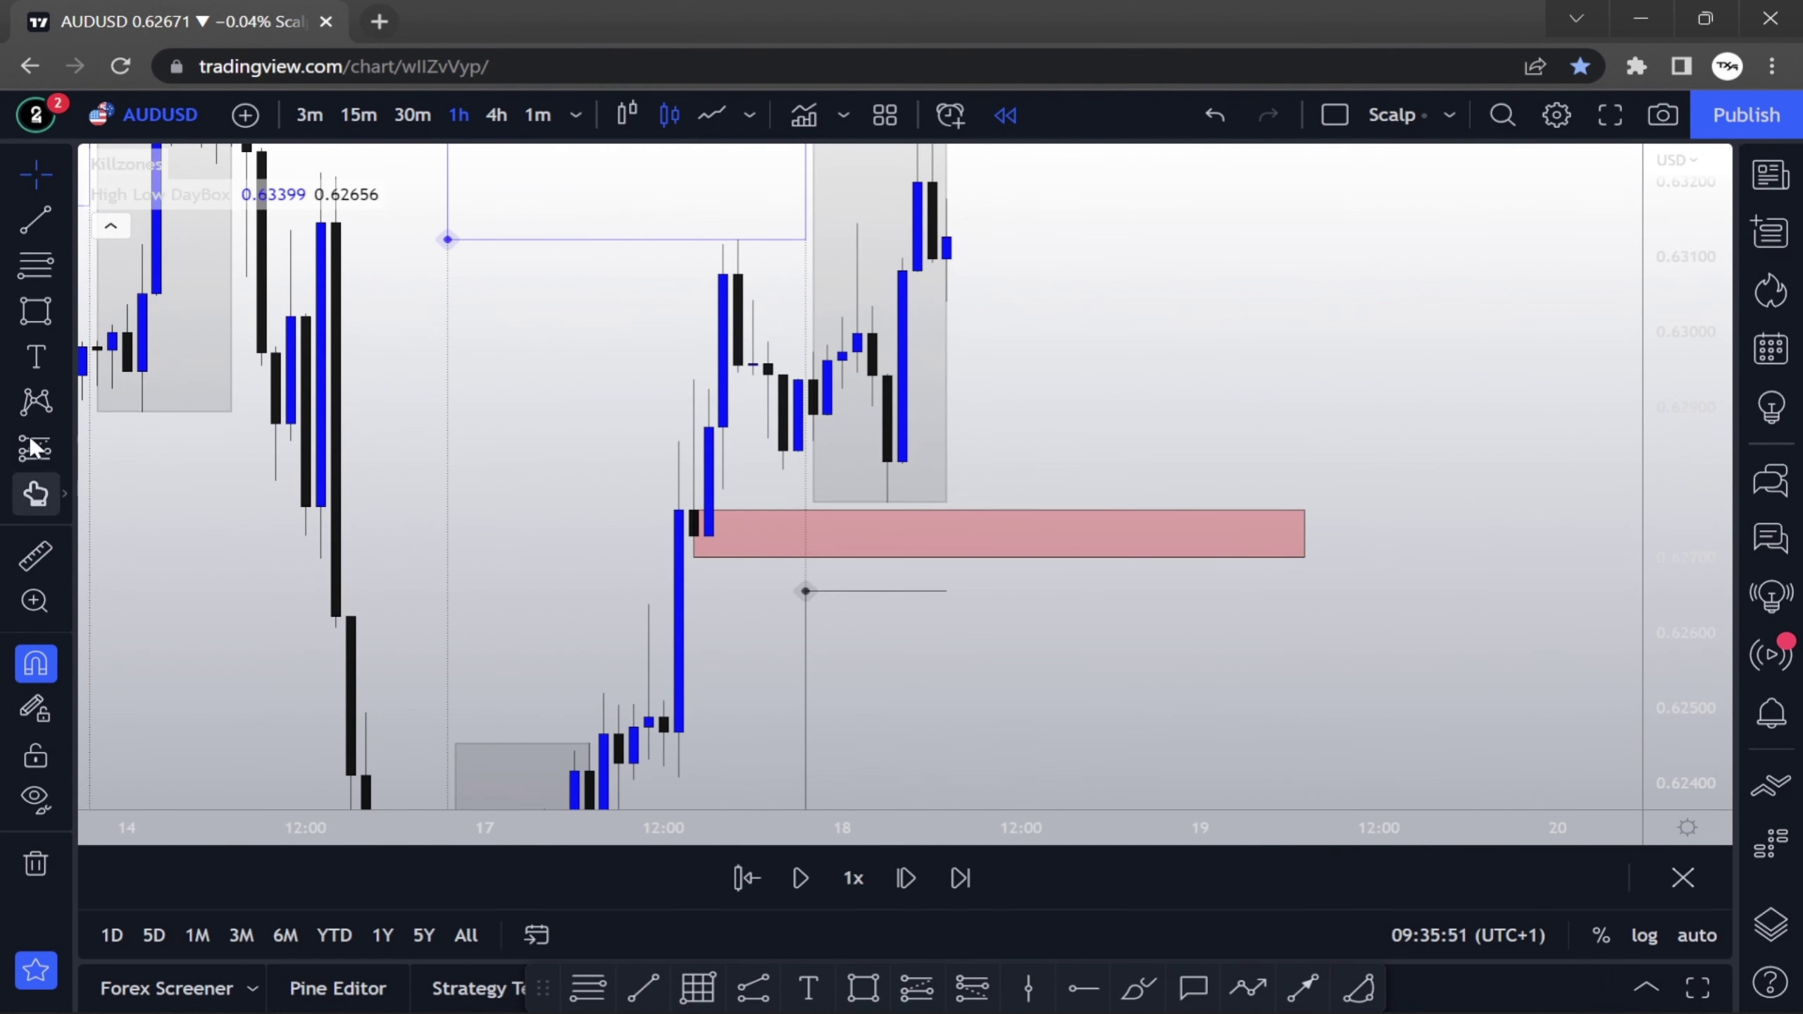
left_click(68, 315)
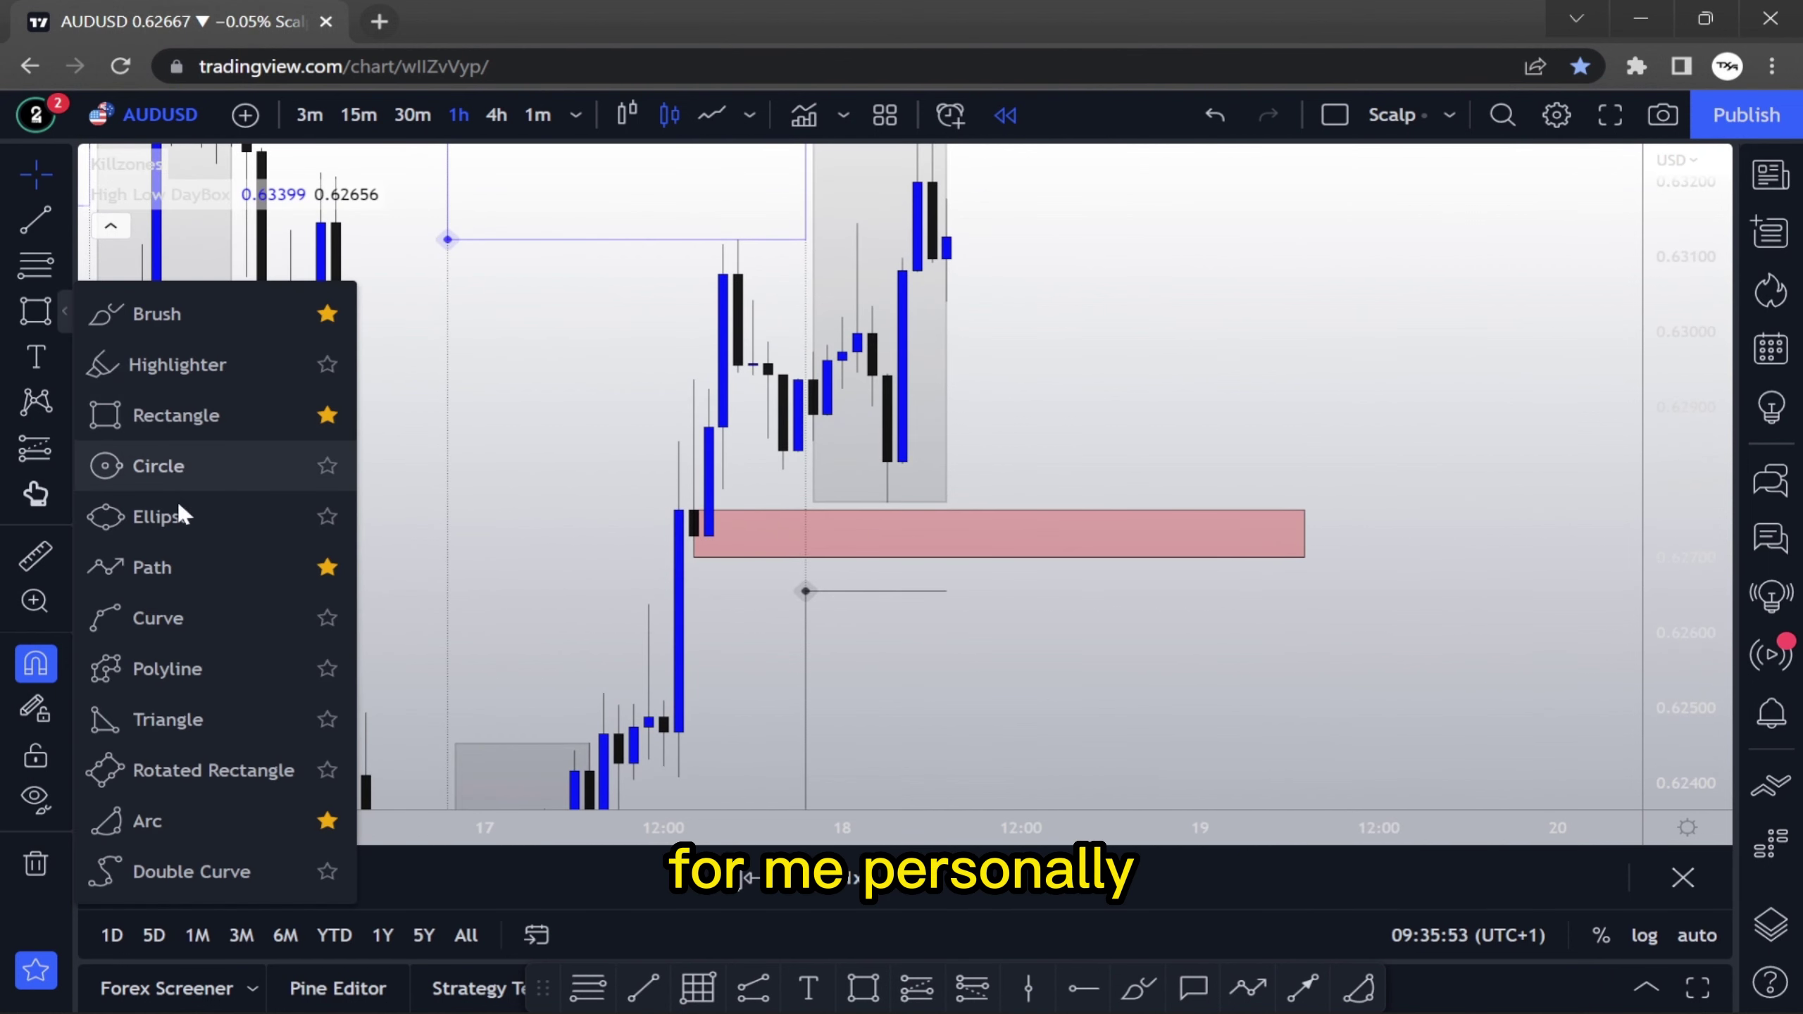
left_click(178, 566)
left_click(901, 365)
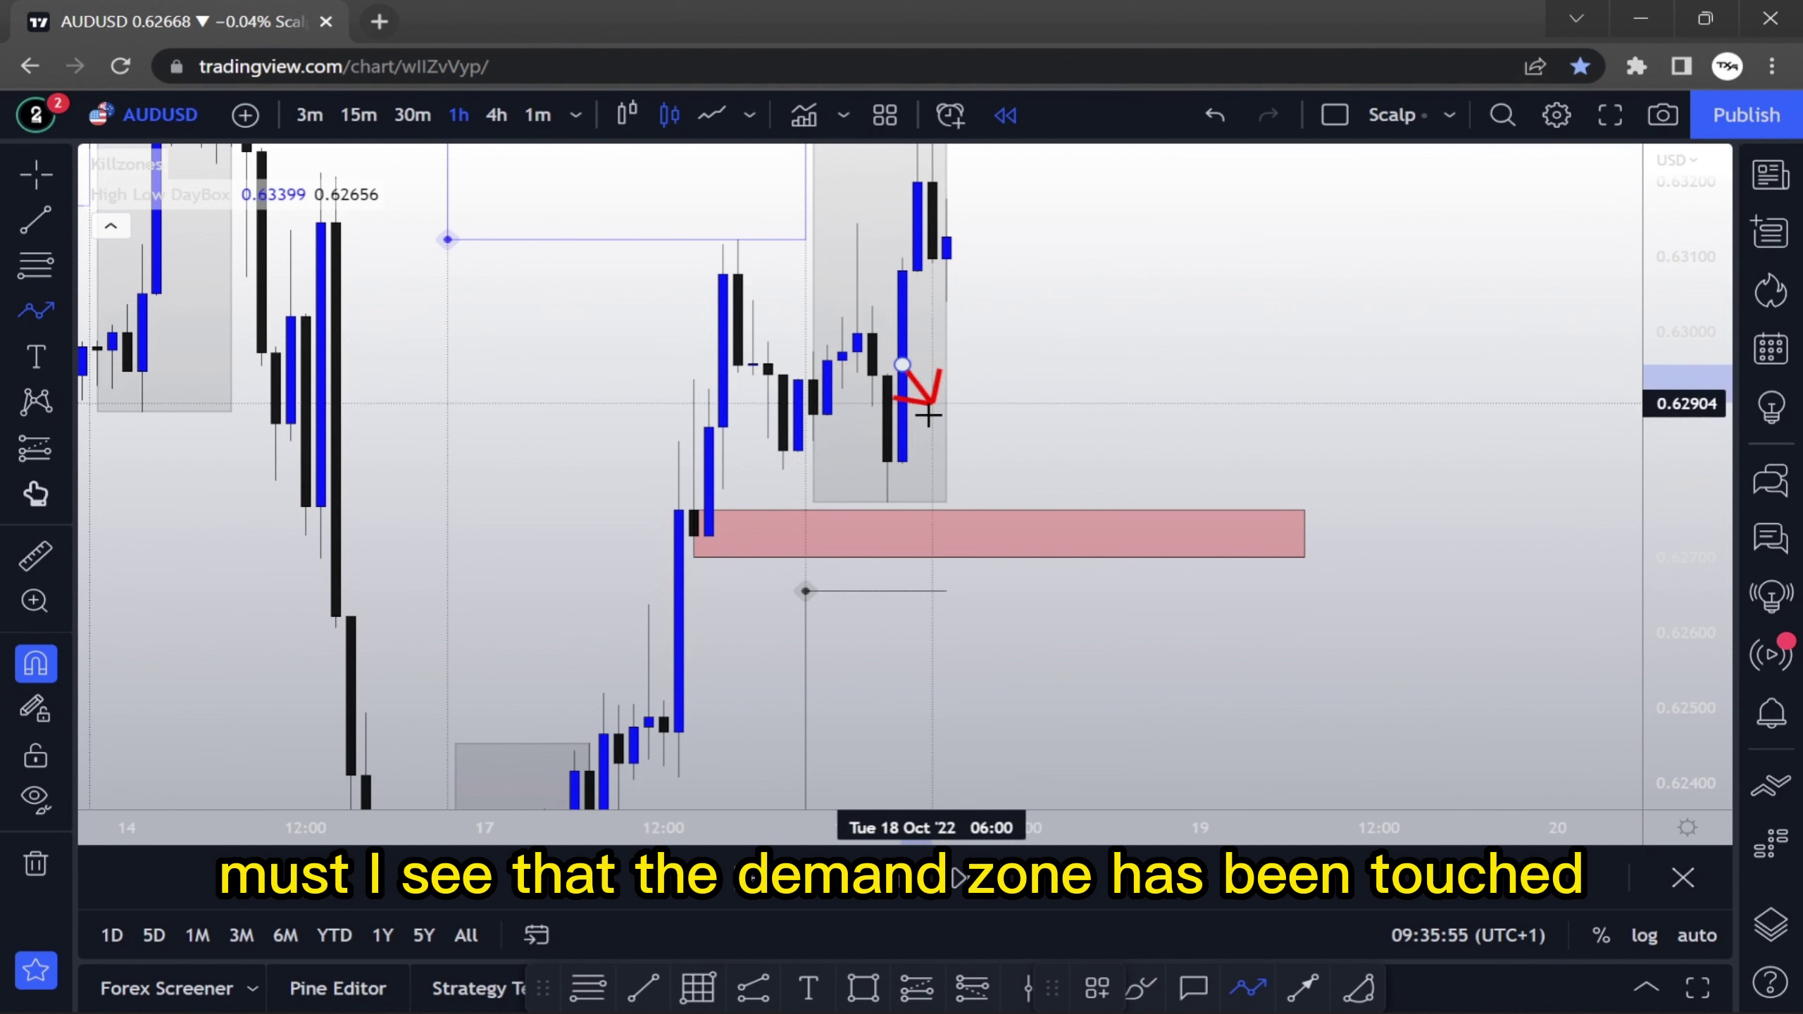
left_click(960, 528)
left_click(1006, 444)
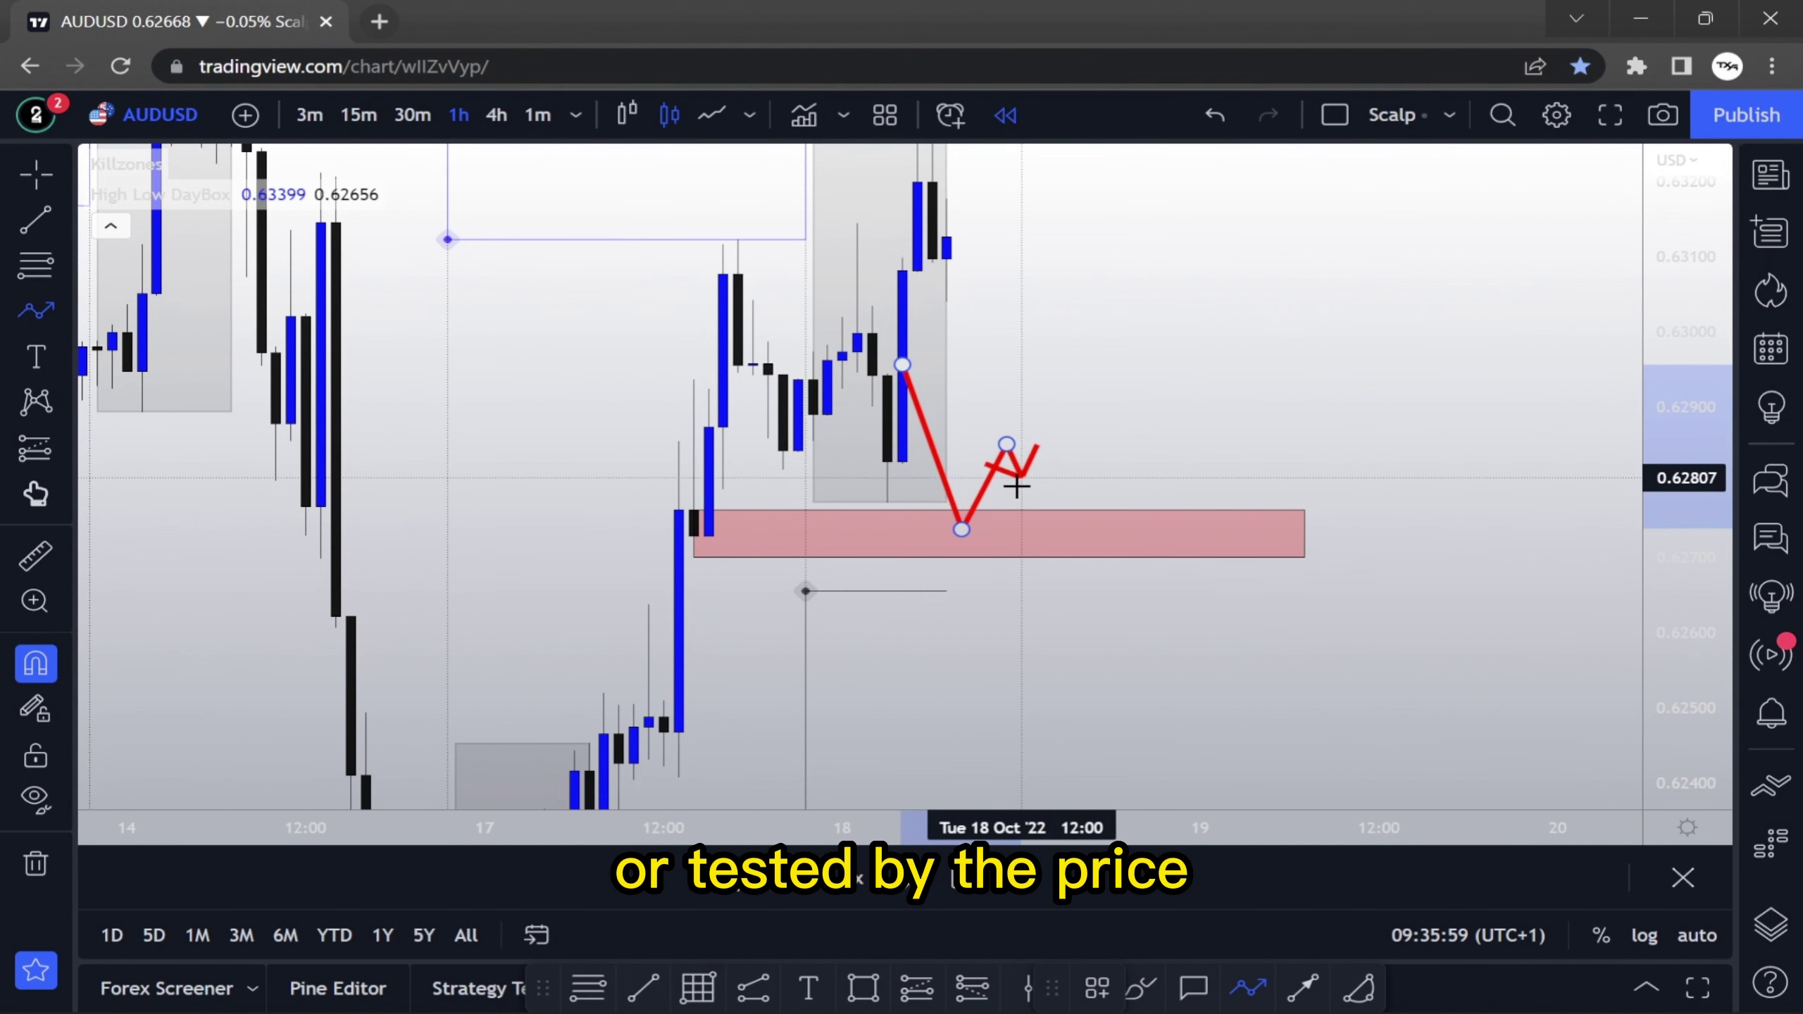
left_click(1051, 597)
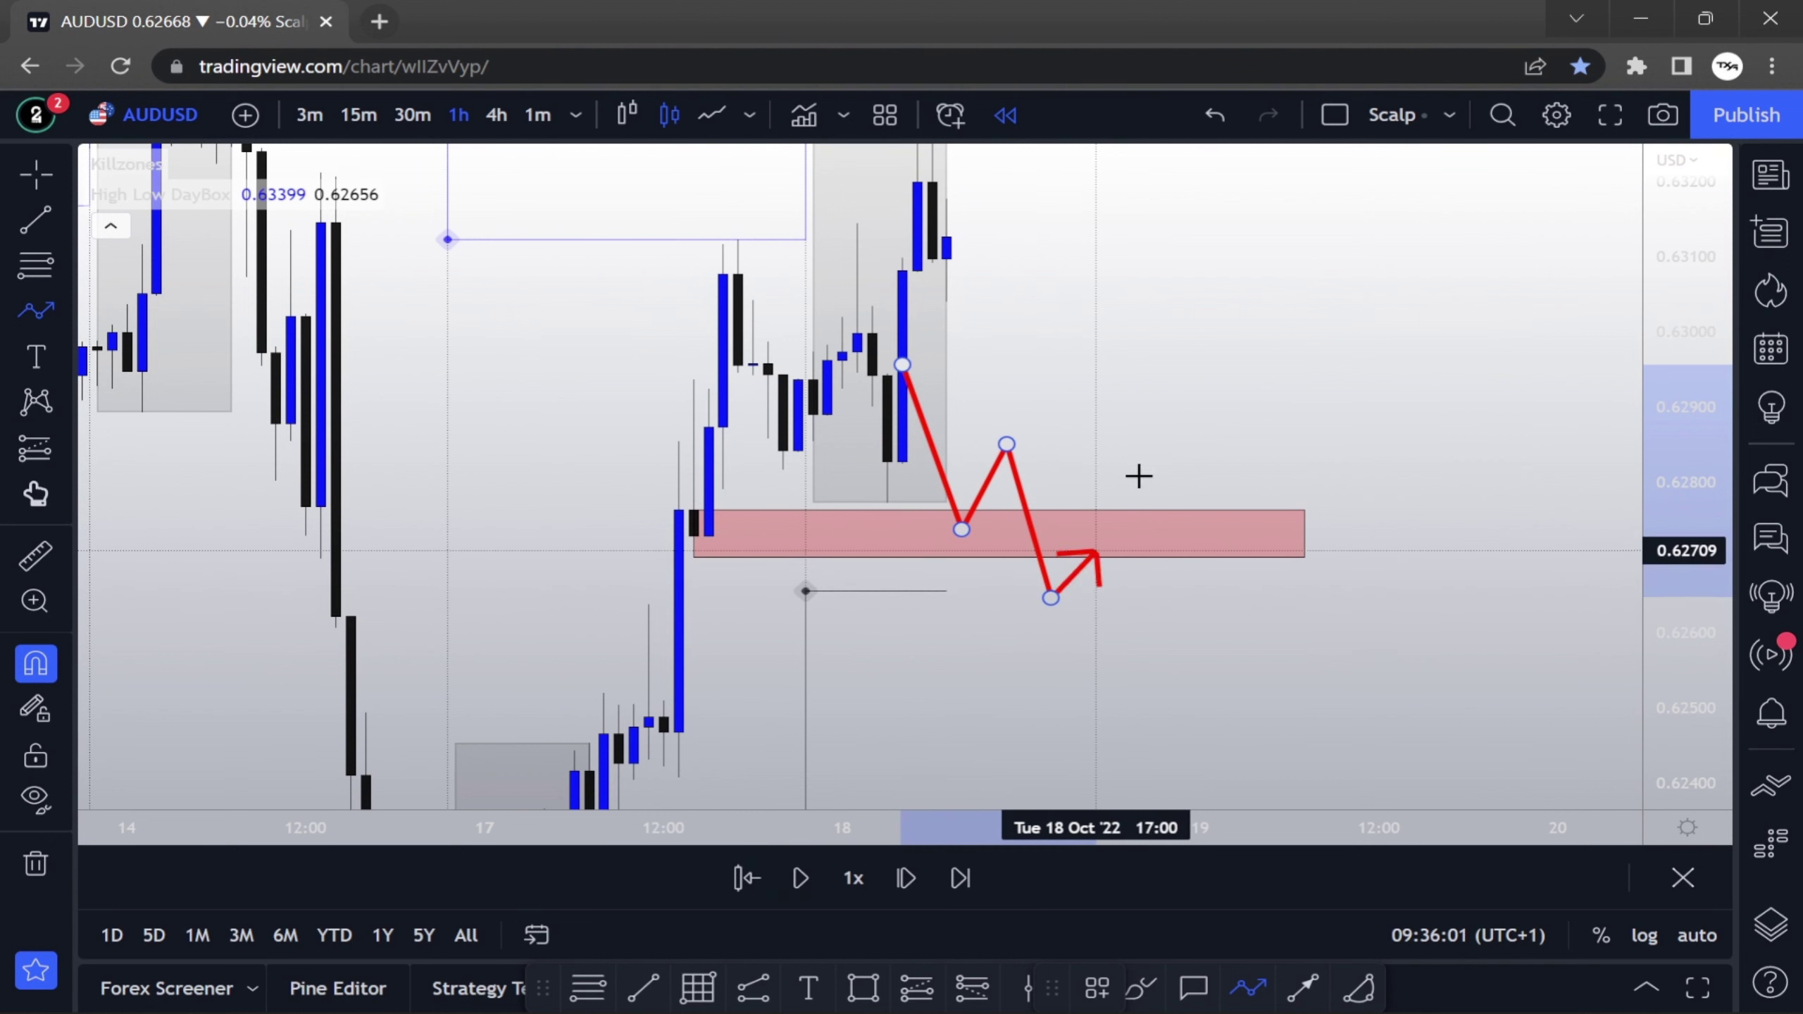
double_click(1231, 288)
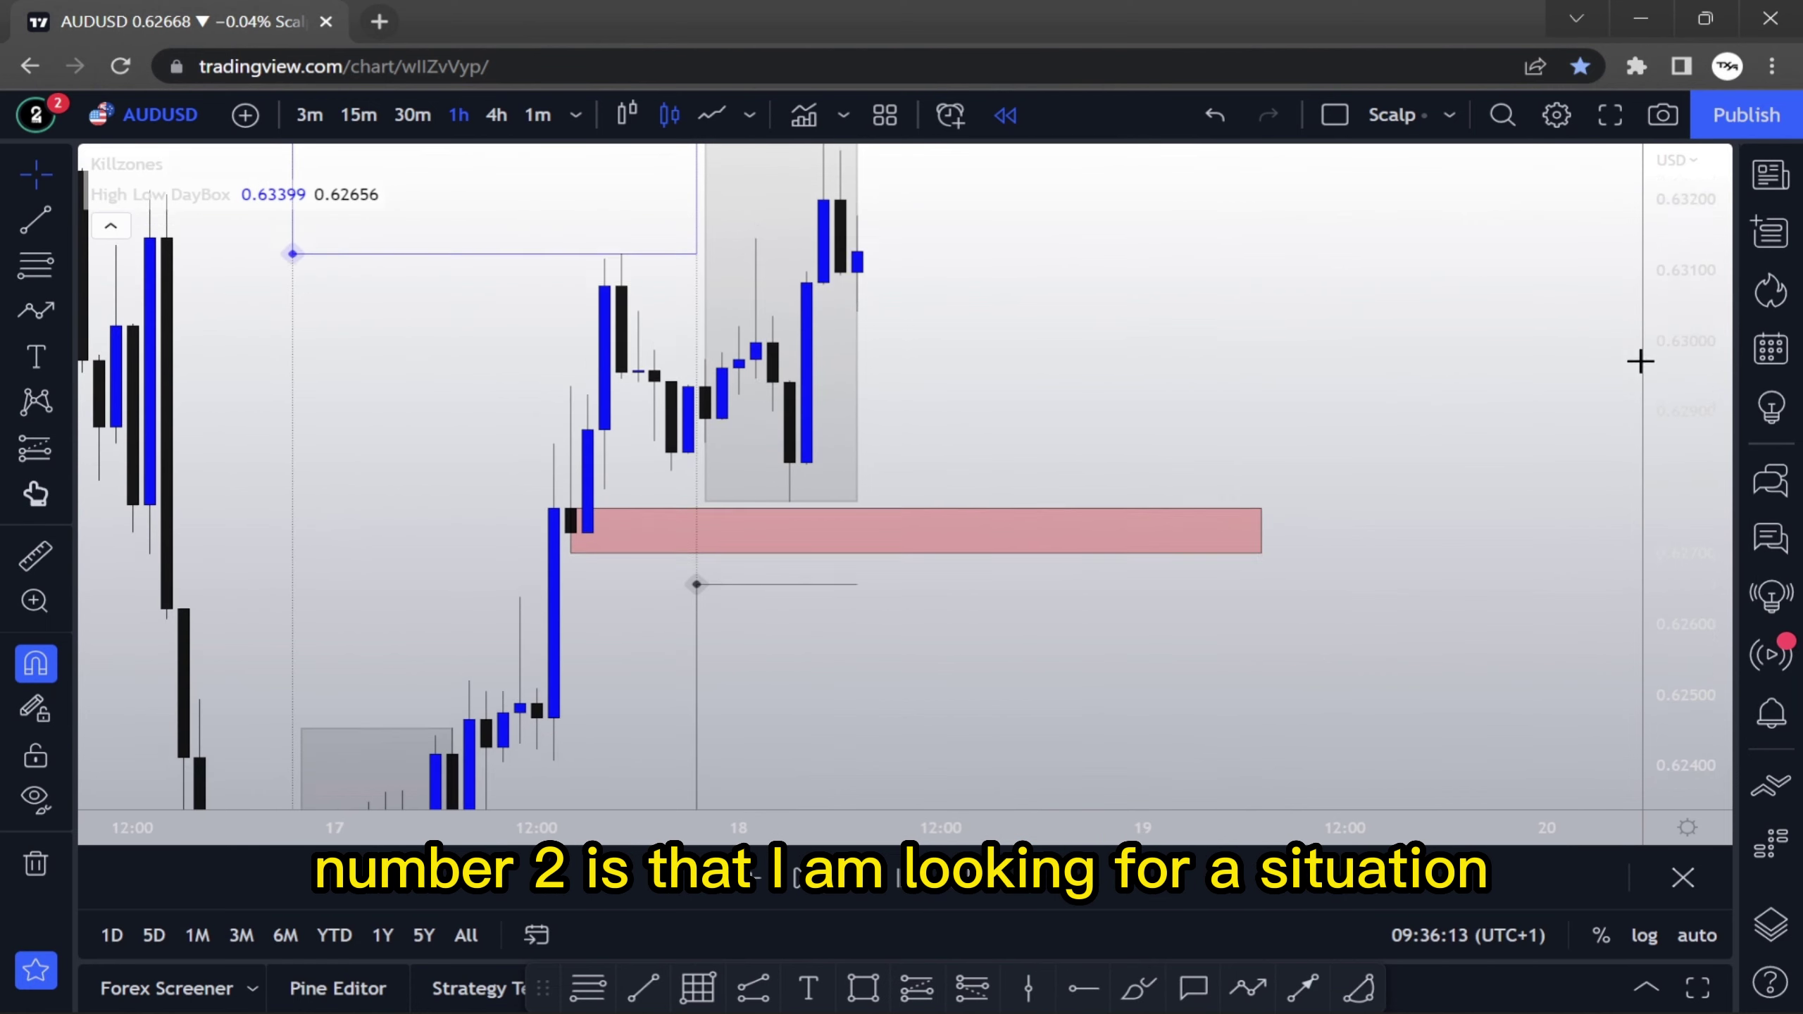
Draw a horizontal trend line along the latest Asia session's low at 0.62772, from 18 Oct 03:00 to 19 Oct 13:00
left_click_drag(1640, 359, 1632, 454)
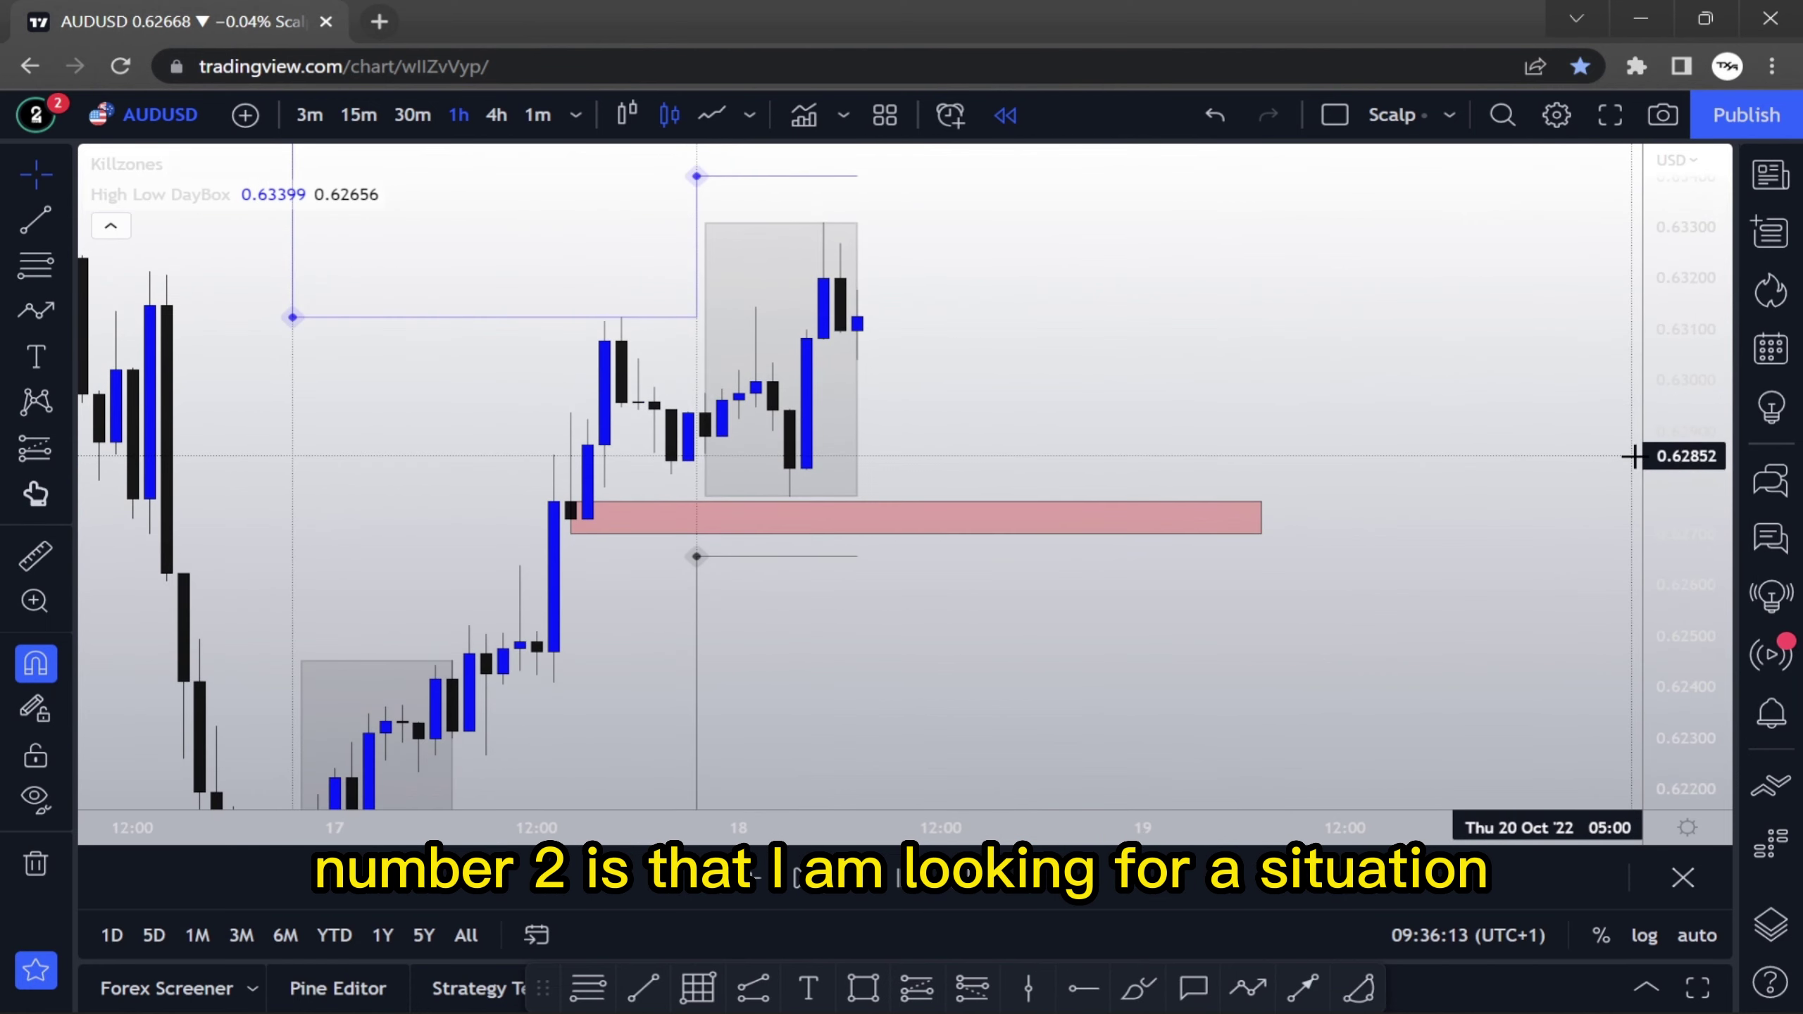
left_click(34, 221)
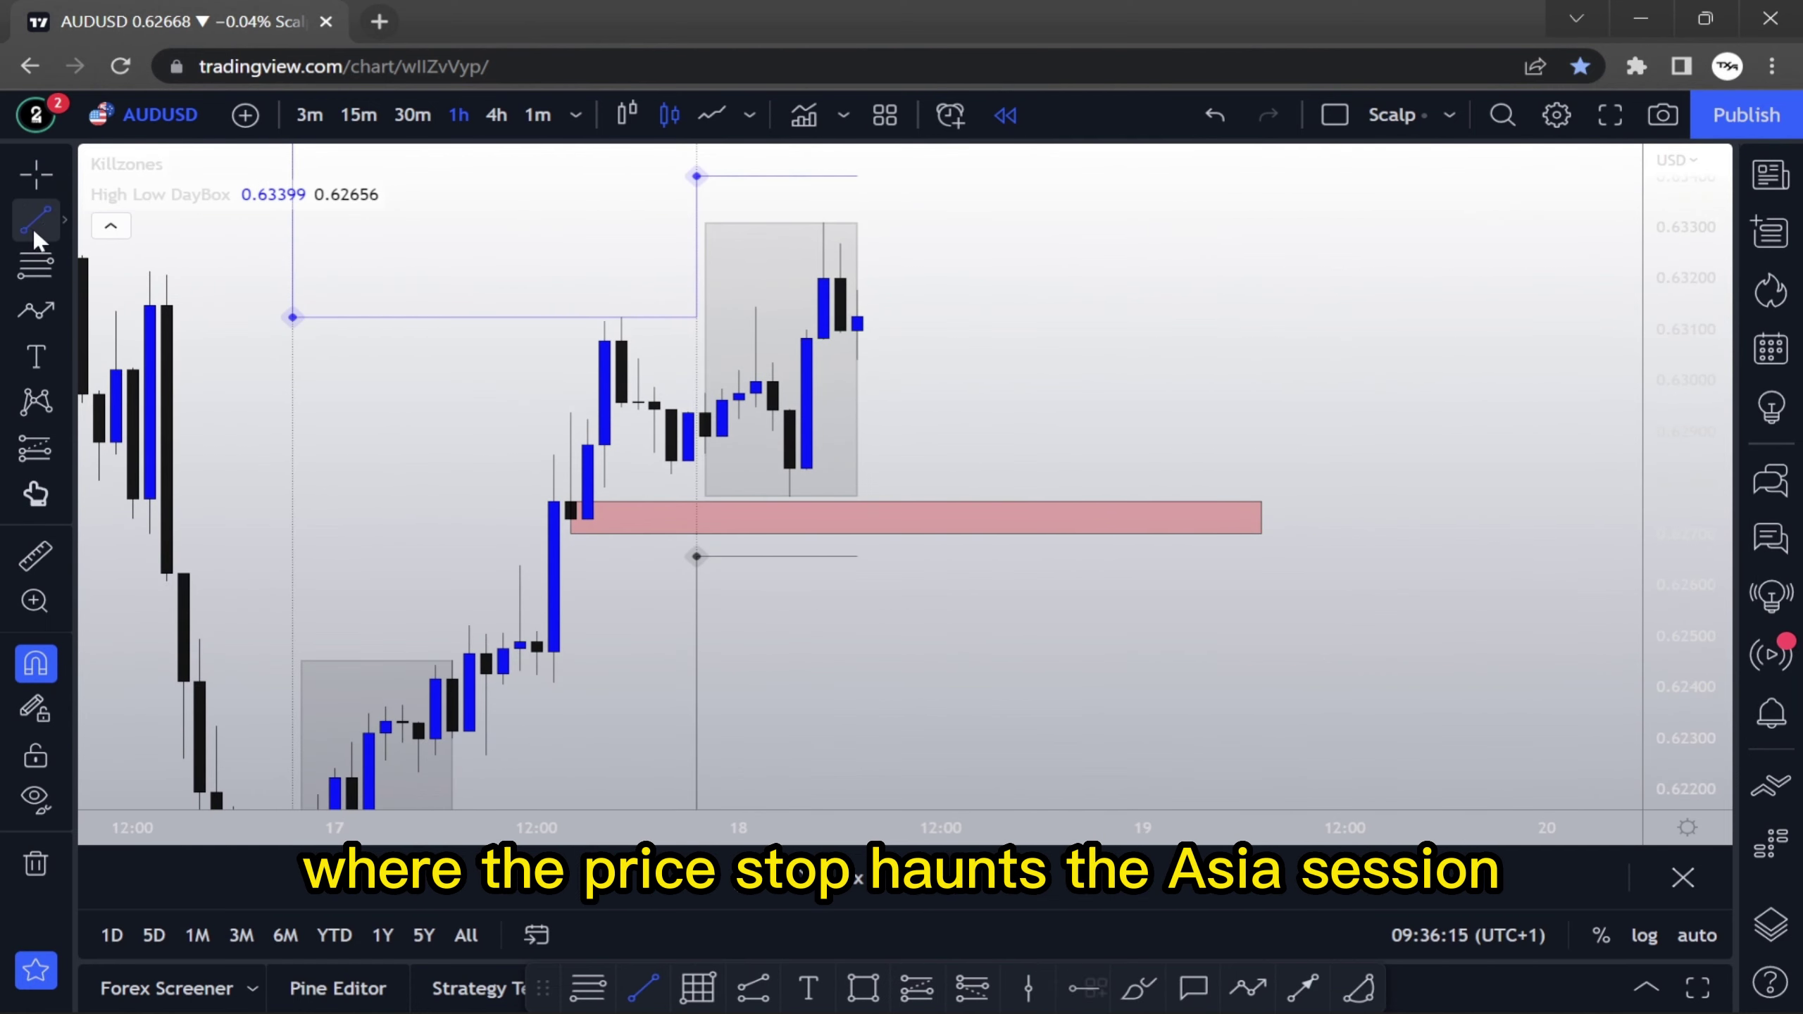
left_click(789, 496)
left_click(1360, 499)
left_click_drag(1629, 676, 1647, 217)
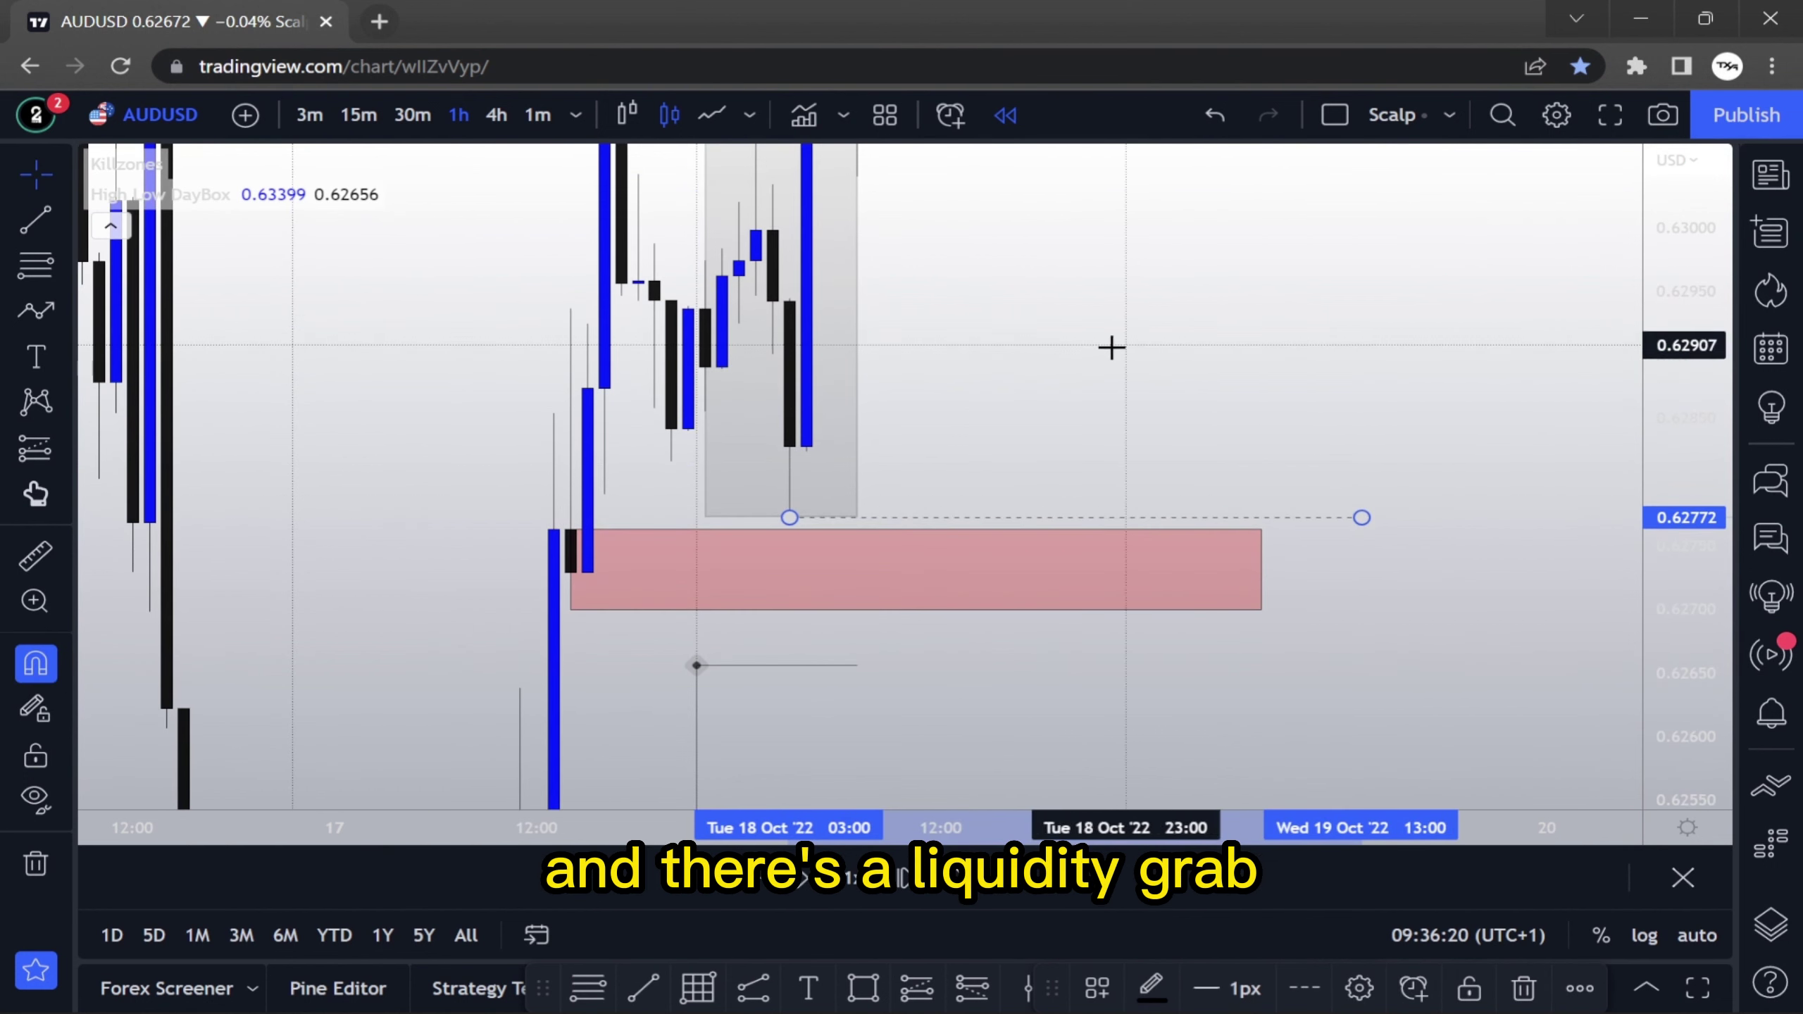
Place a pointing-hand icon just below the Asia session's swing low at 18 Oct 03:00
left_click(39, 496)
left_click(788, 517)
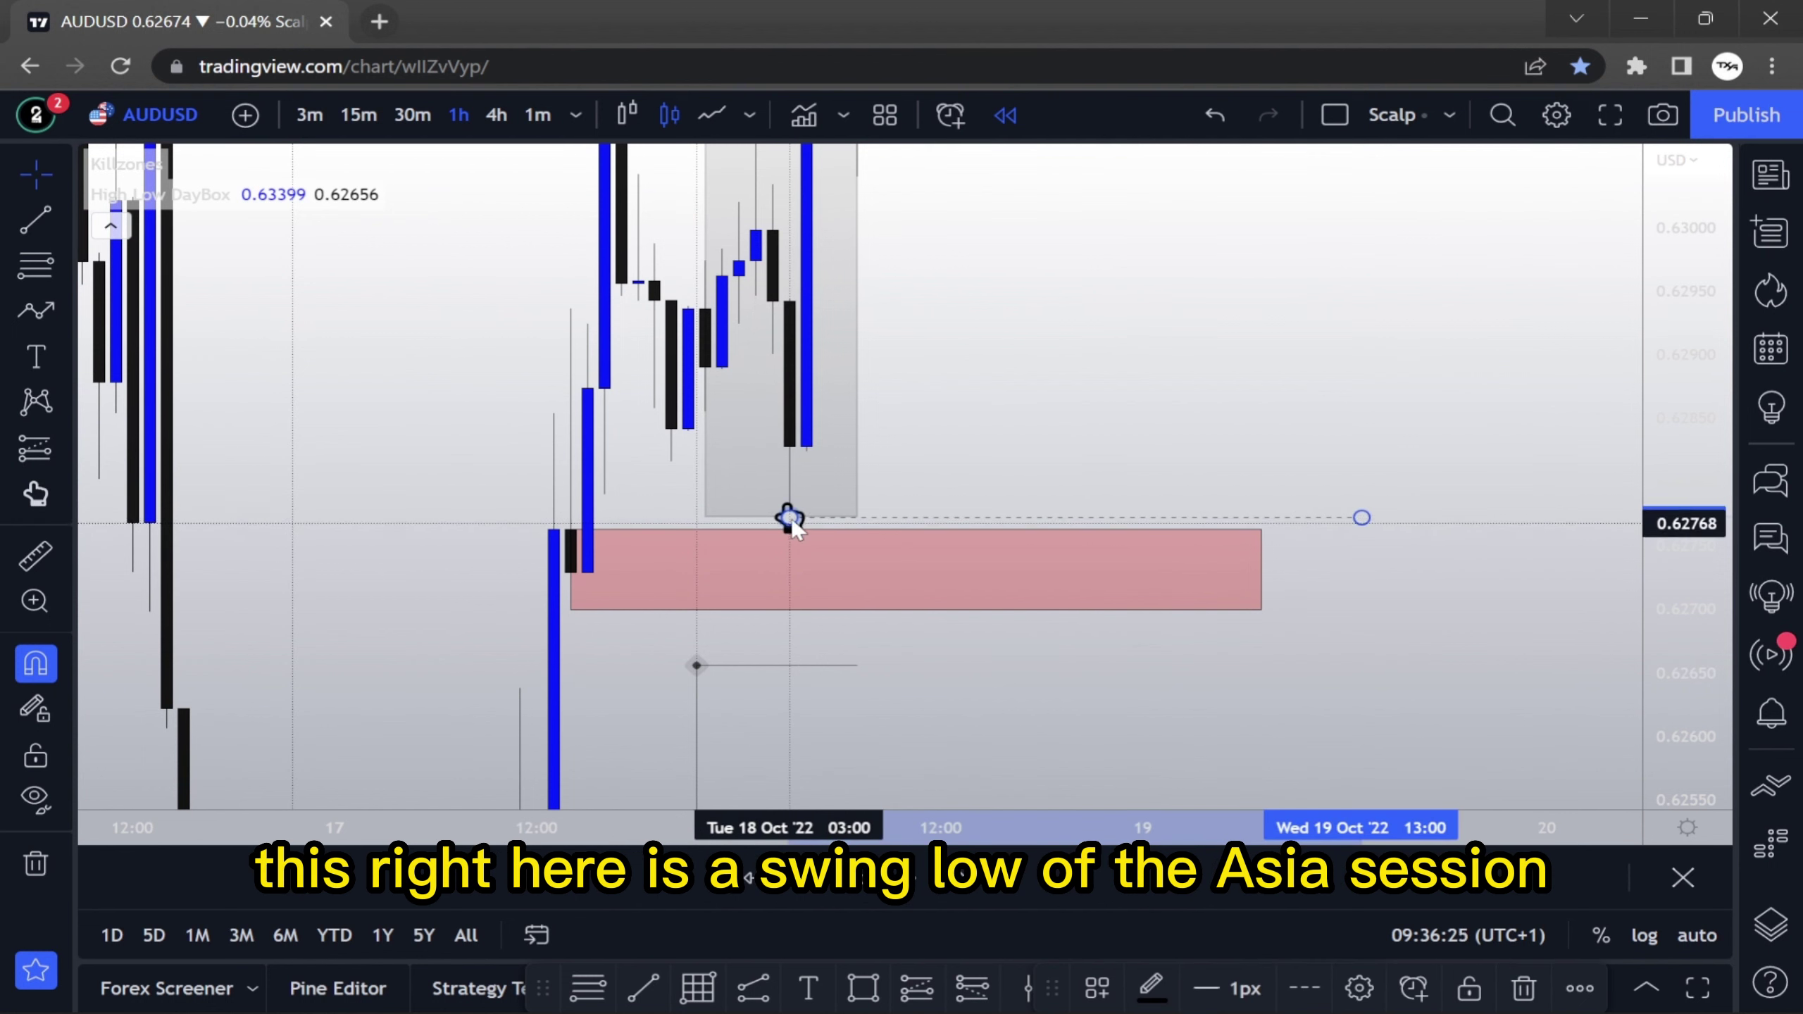
left_click(789, 517)
left_click_drag(800, 514, 800, 530)
left_click(962, 472)
left_click_drag(963, 471, 964, 518)
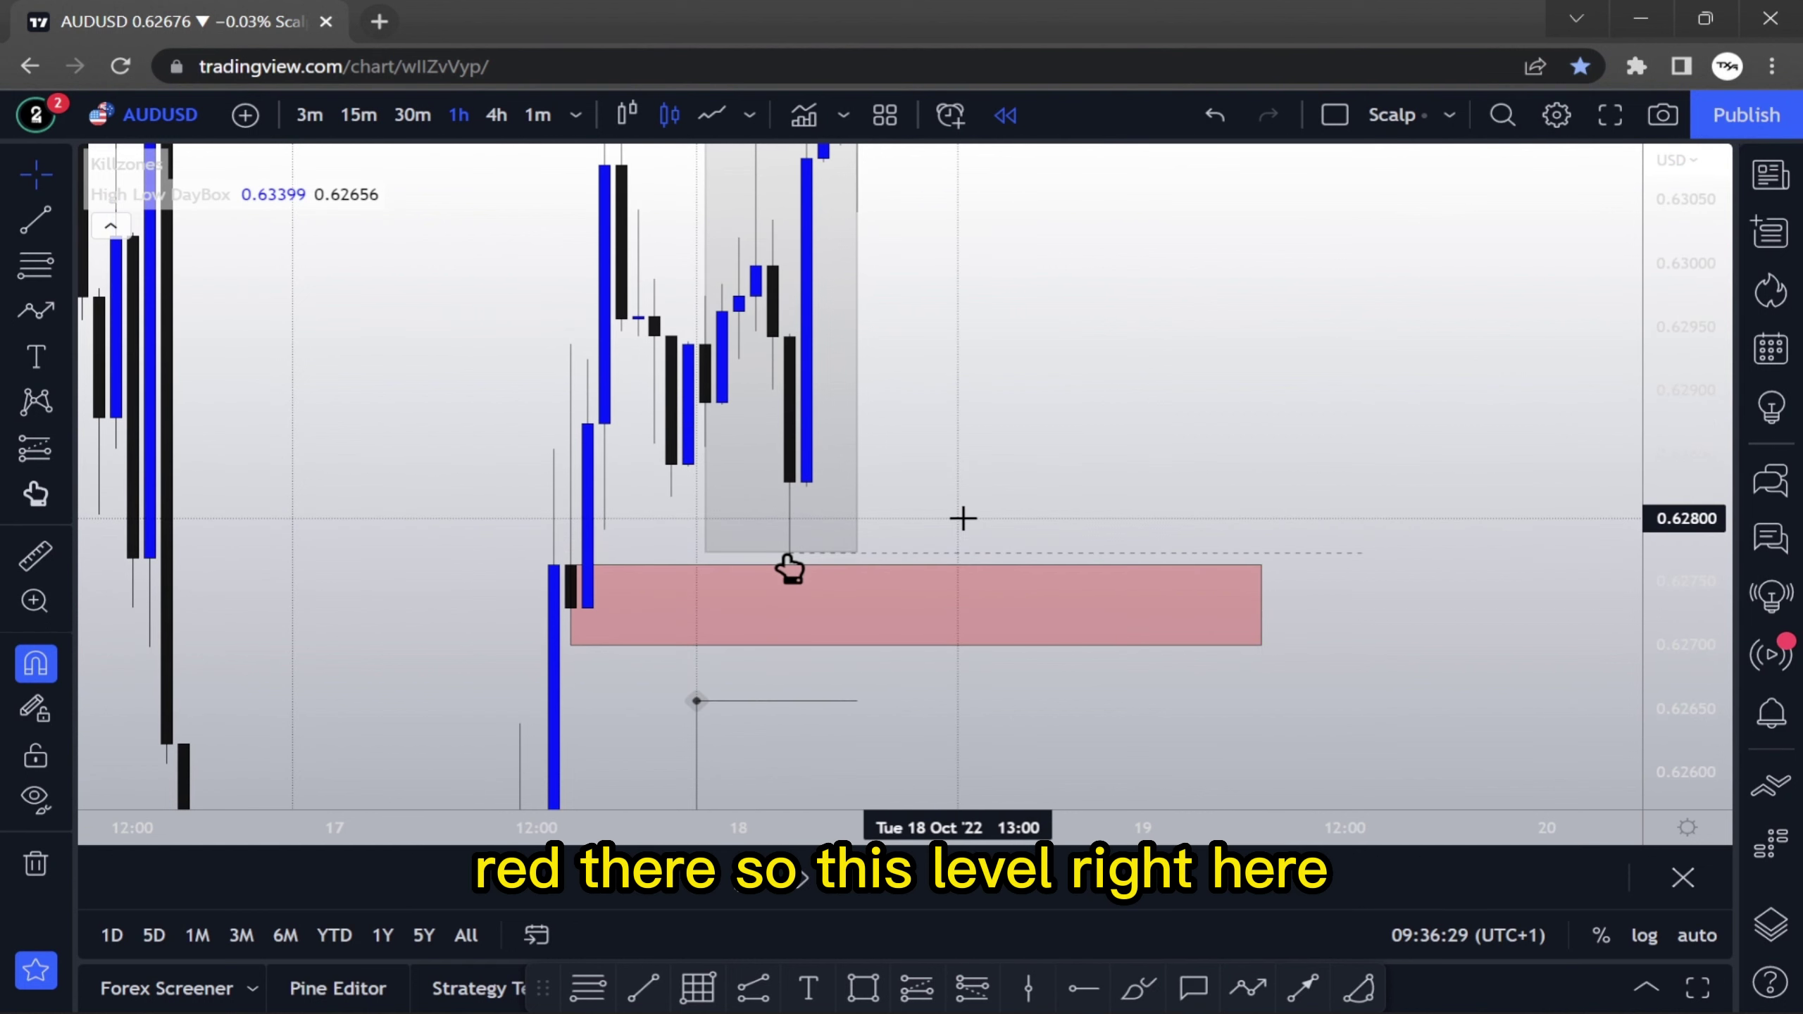
Label the horizontal line at the Asia session's low with the text "££££££"
double_click(960, 553)
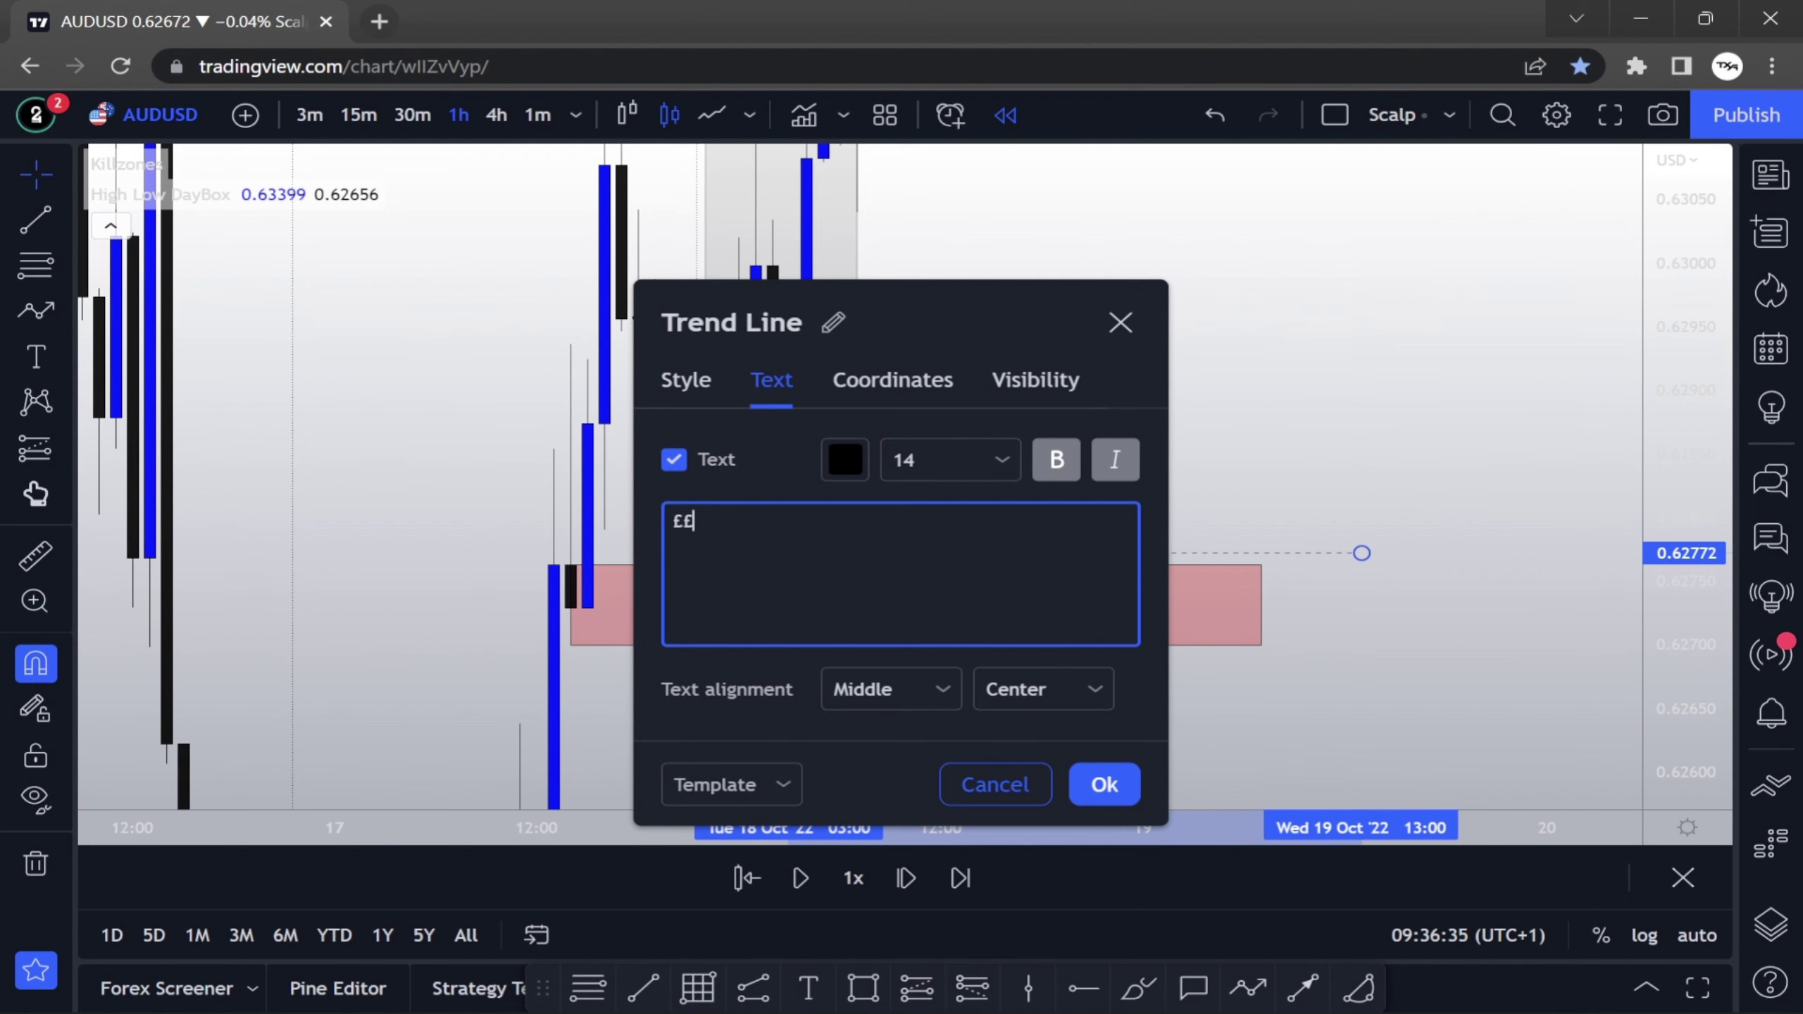
left_click(1104, 784)
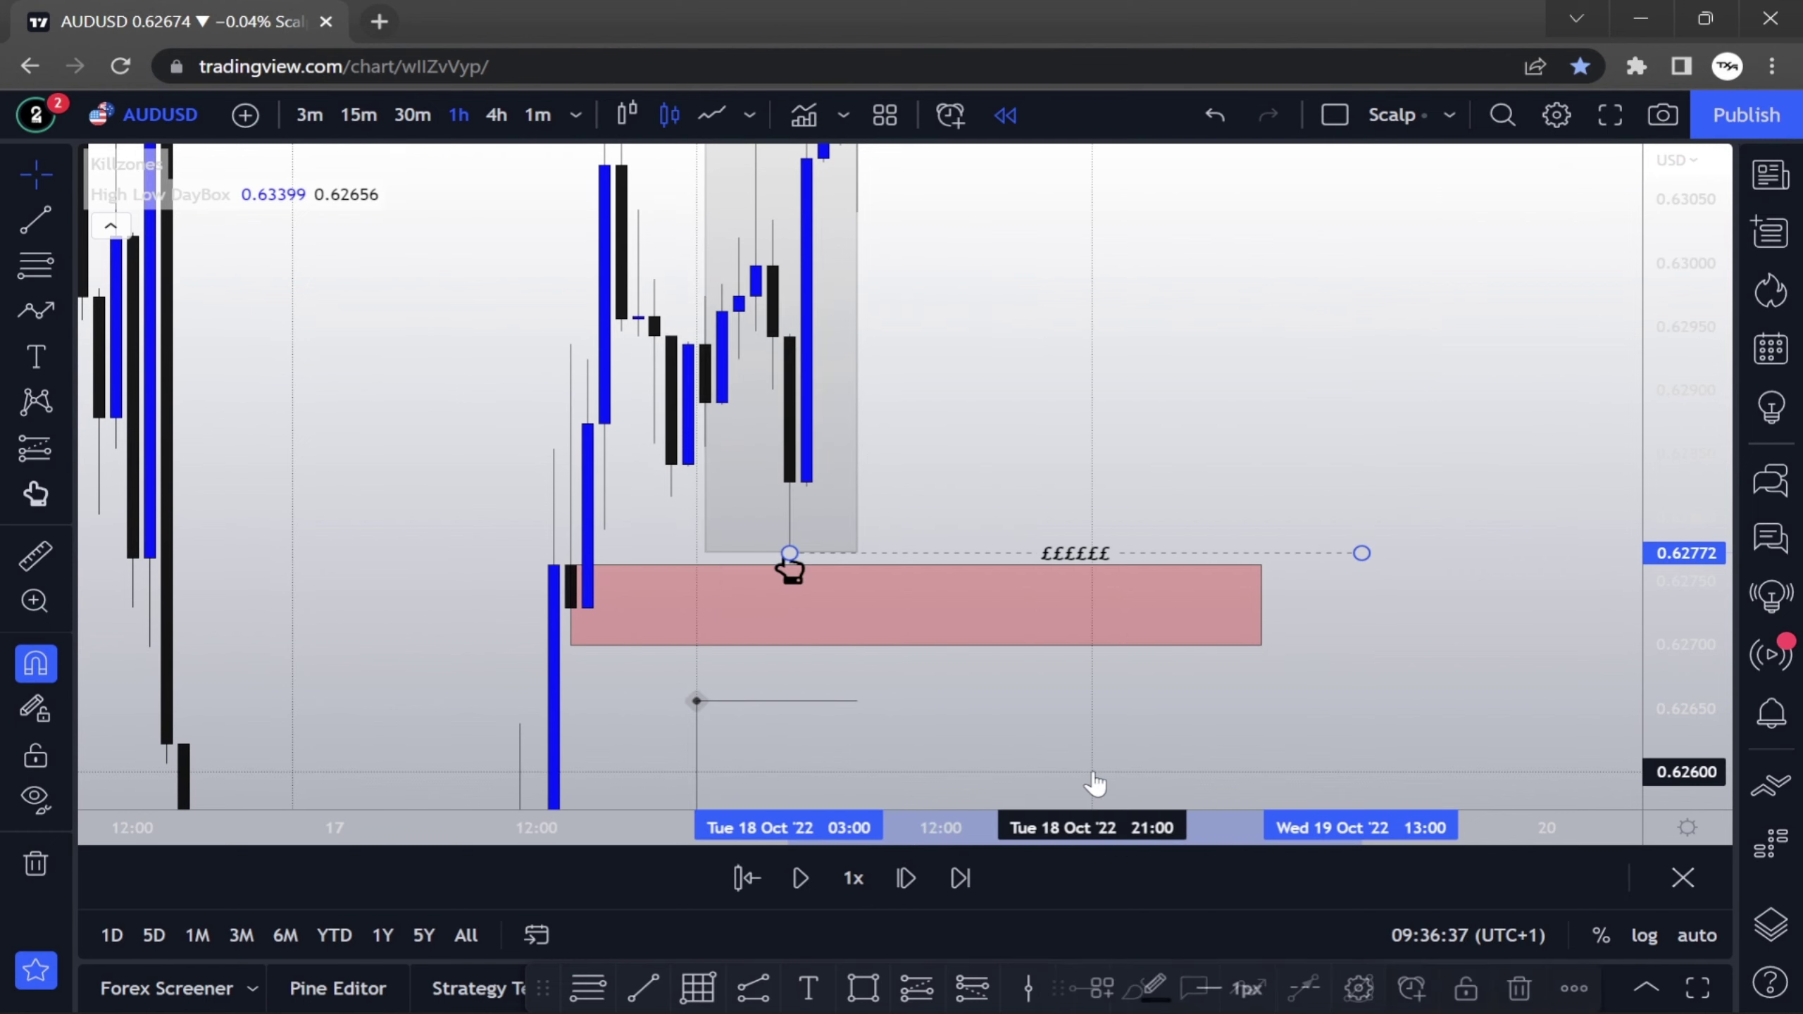
left_click(1136, 499)
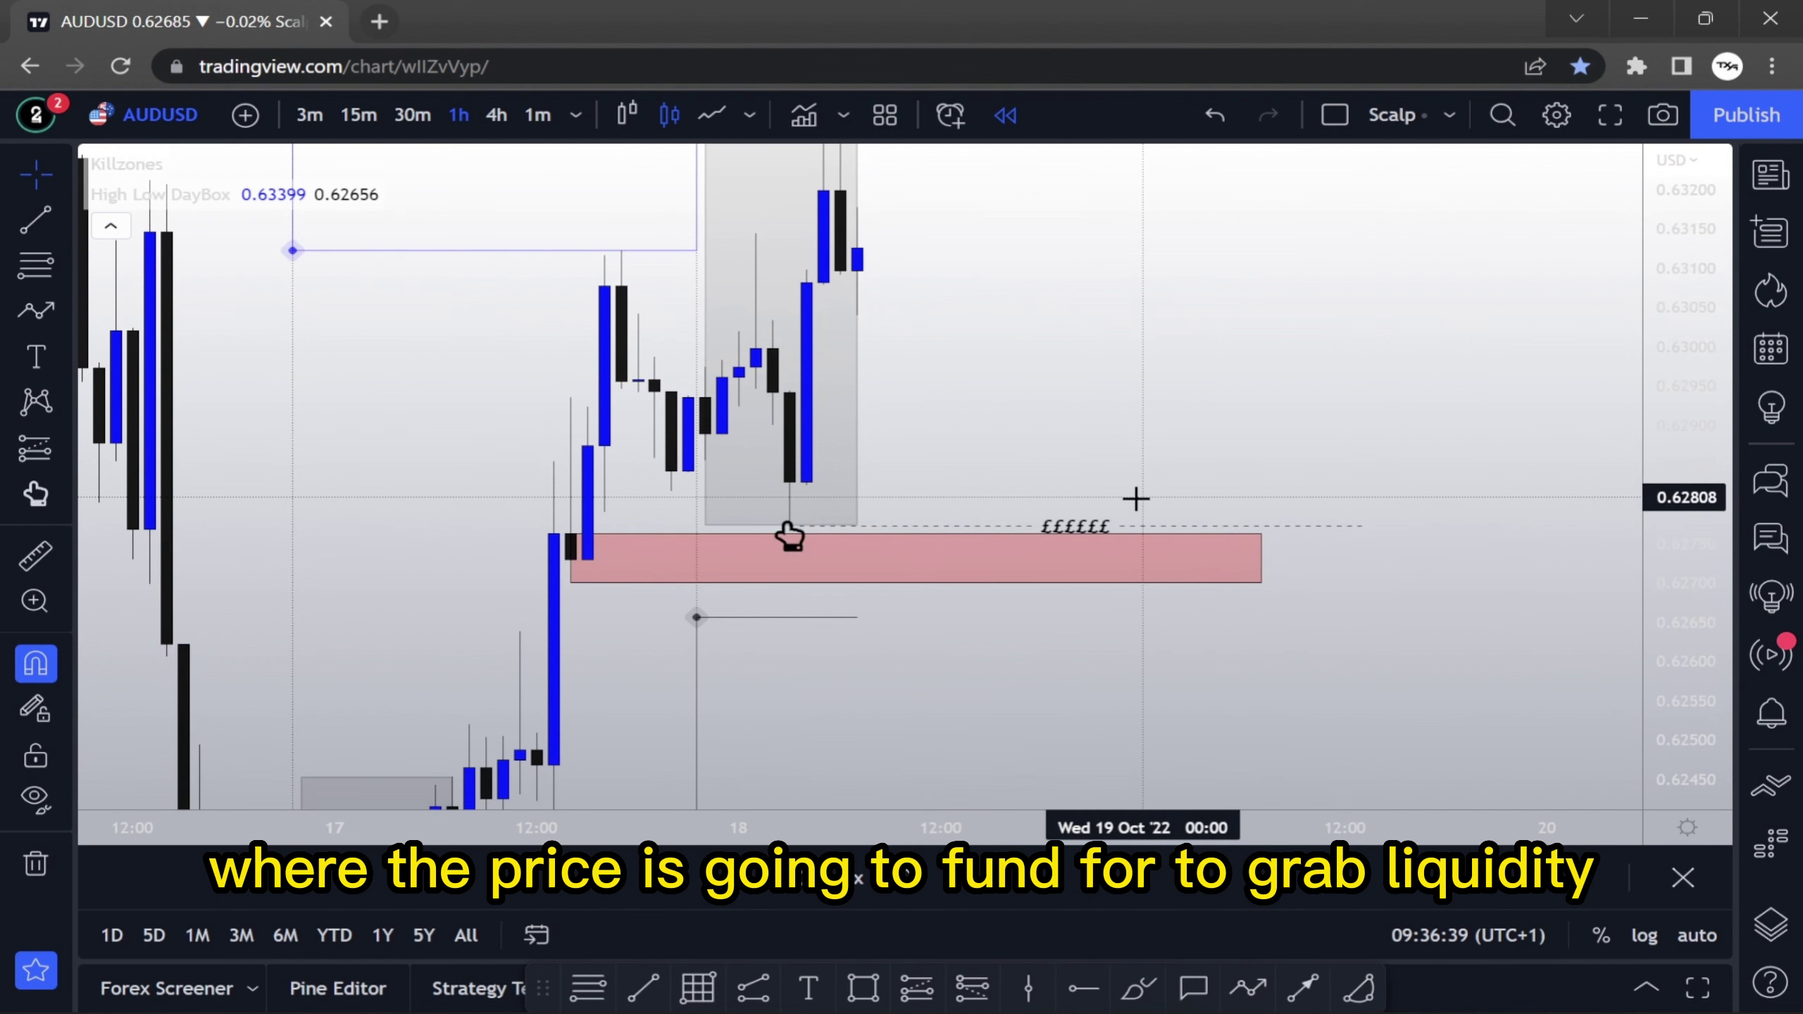
Draw a path arrow tracing the higher highs and higher lows from the demand zone's start to about 0.63277 at 18 Oct 08:00
left_click(786, 584)
left_click_drag(1112, 435, 1091, 502)
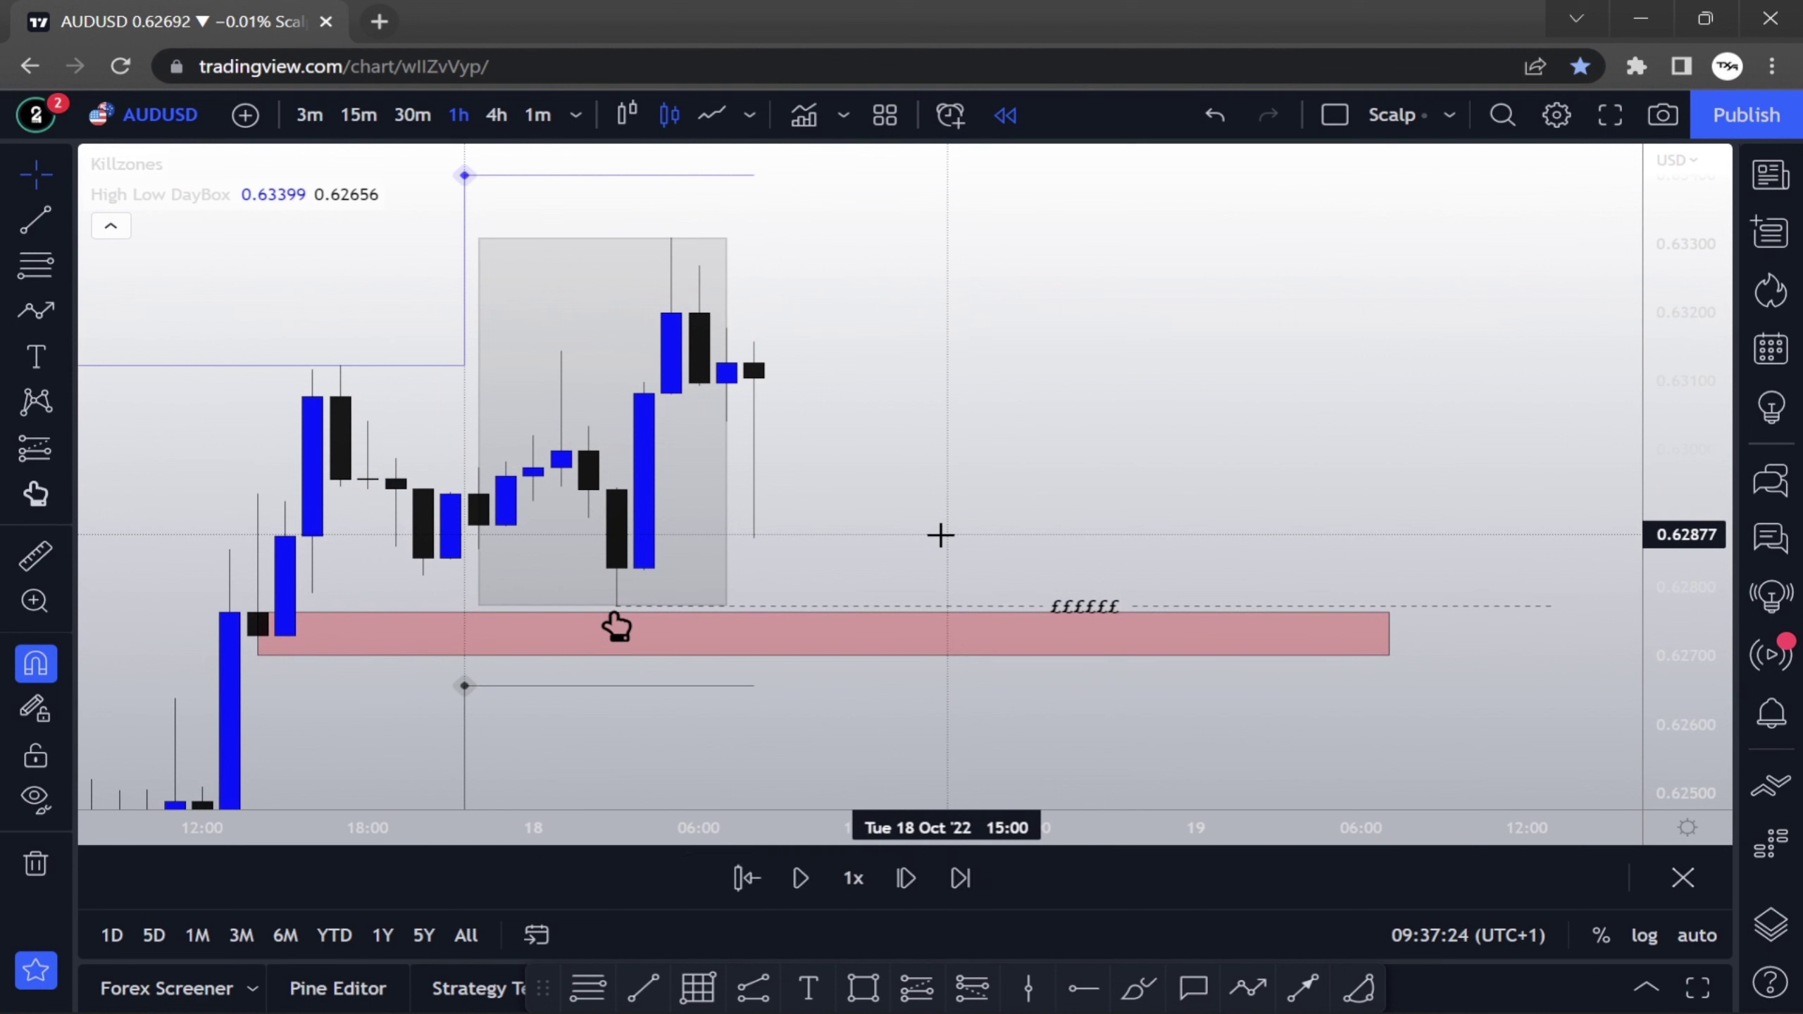
left_click(35, 310)
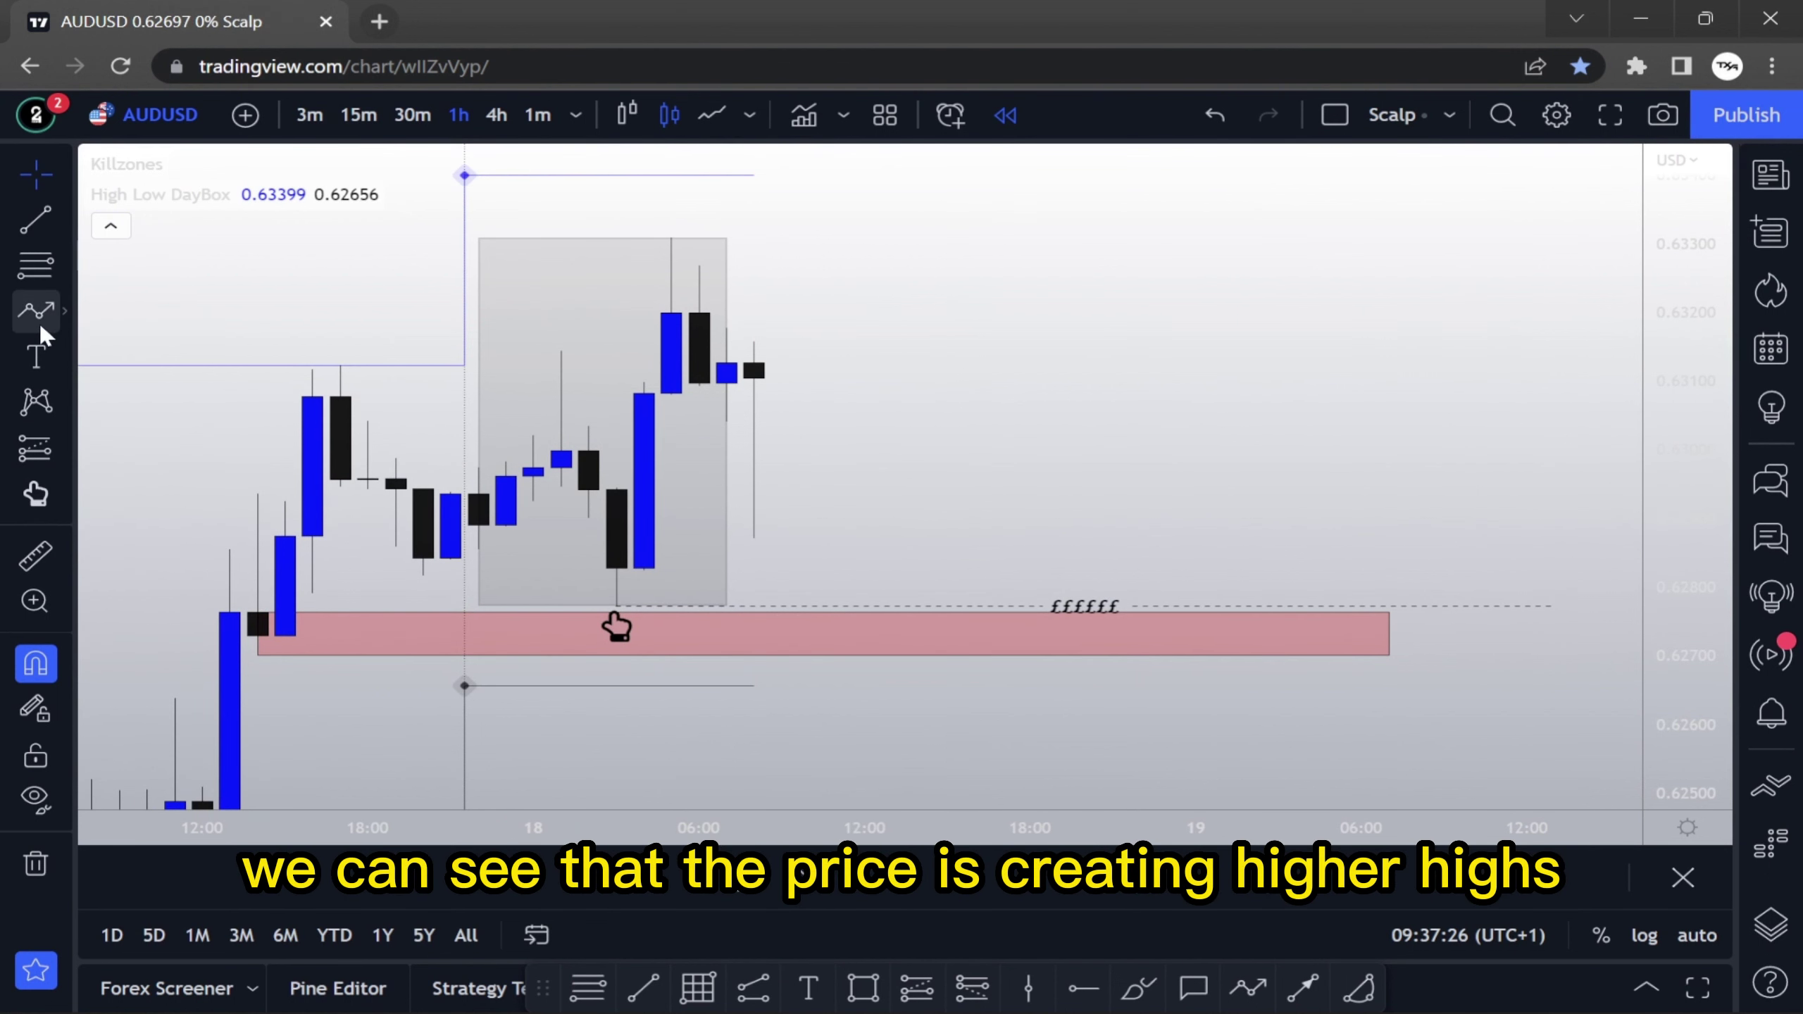
left_click(258, 655)
left_click(340, 396)
left_click(424, 557)
left_click(560, 351)
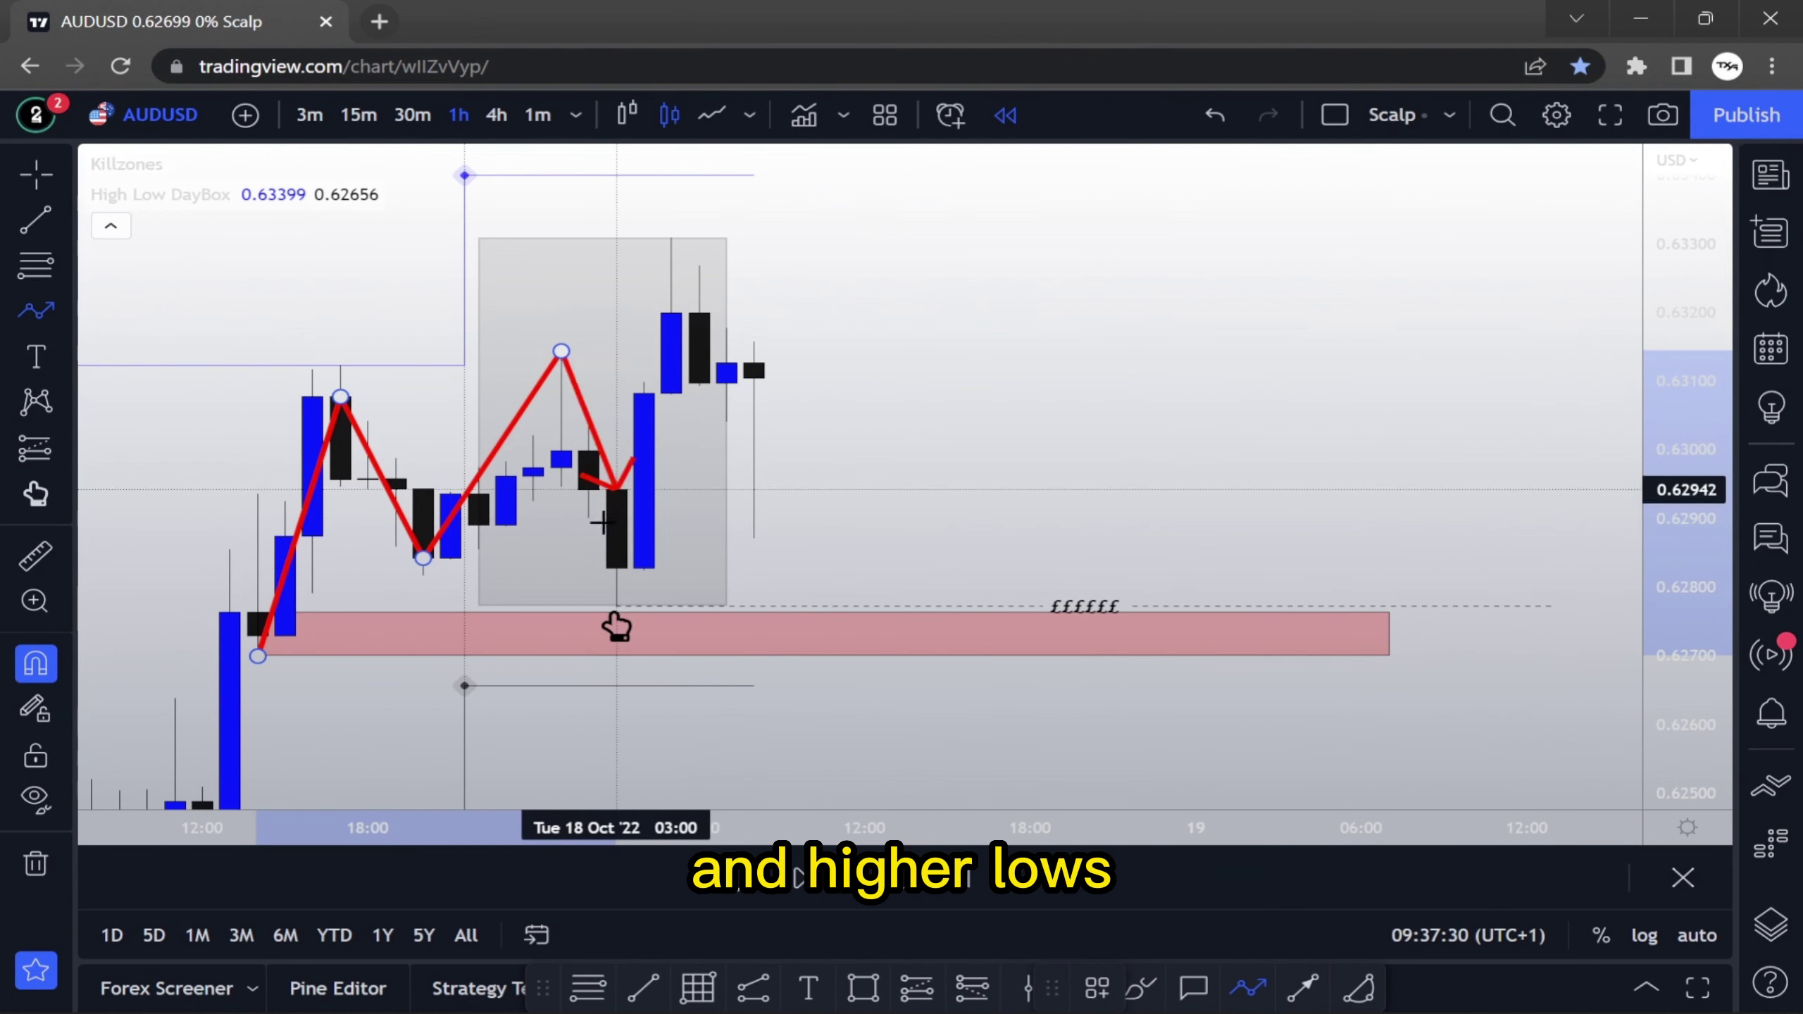
left_click(616, 568)
double_click(754, 260)
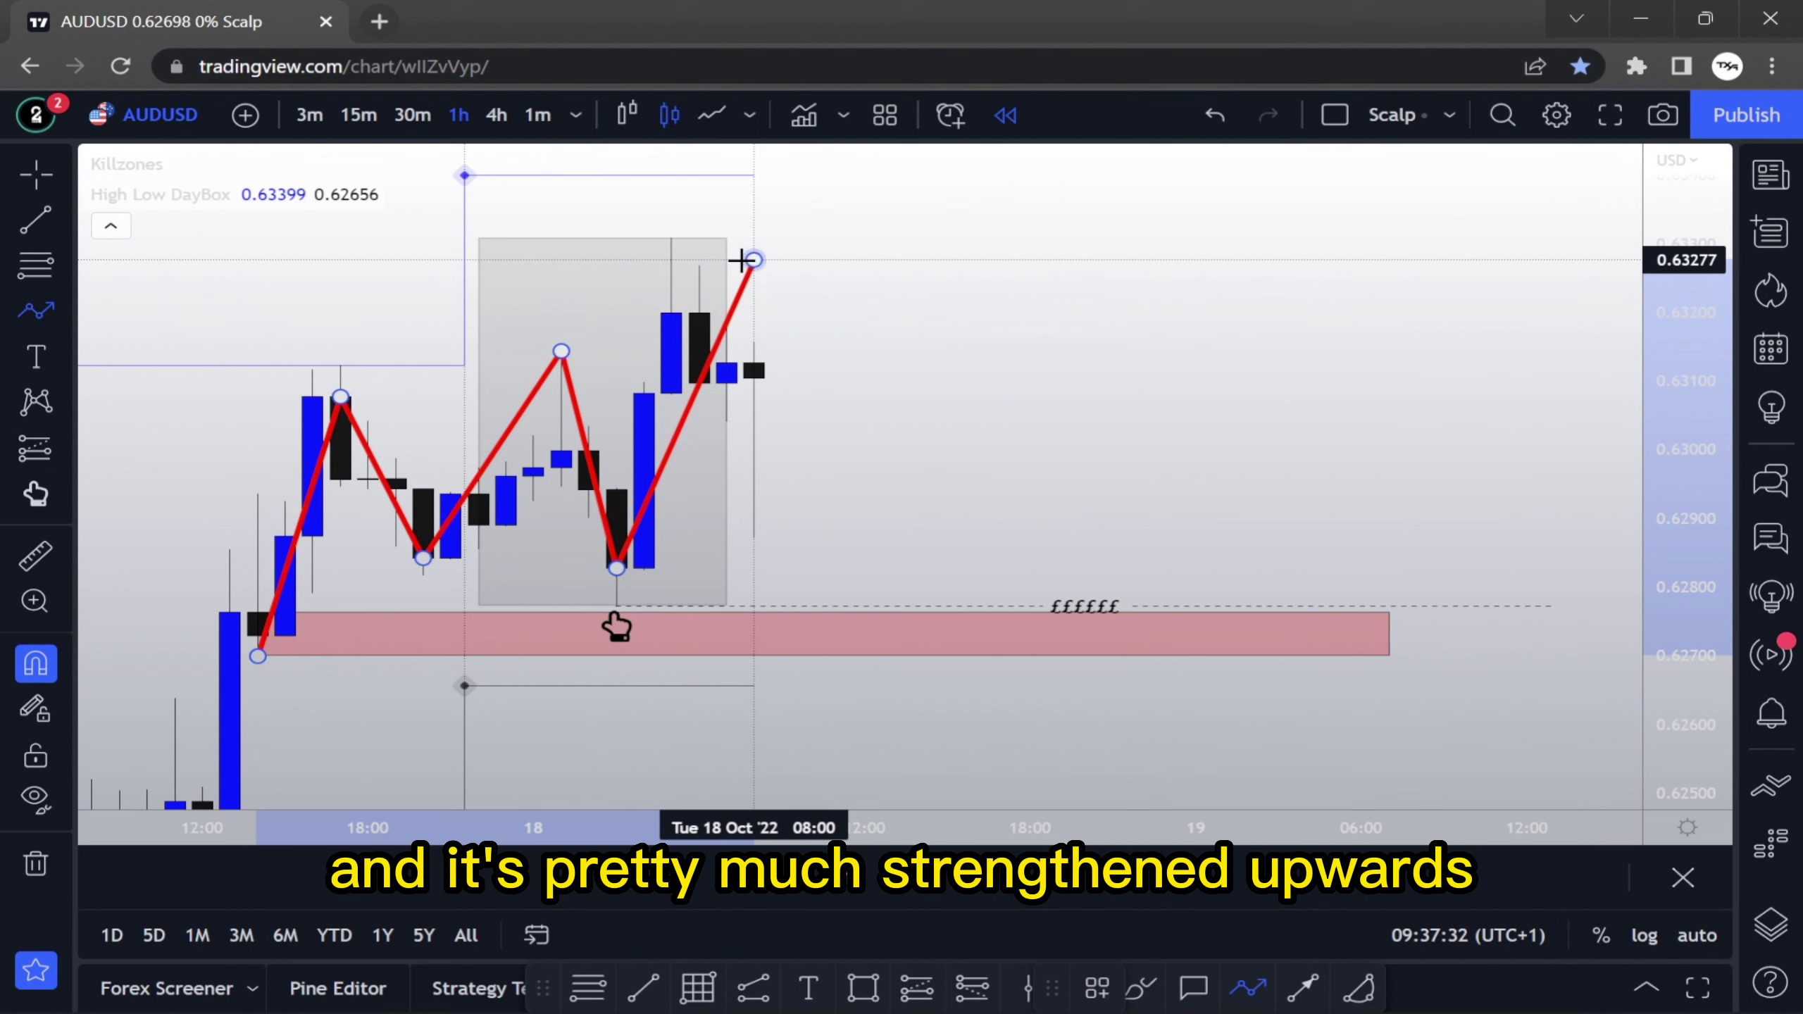
left_click(776, 315)
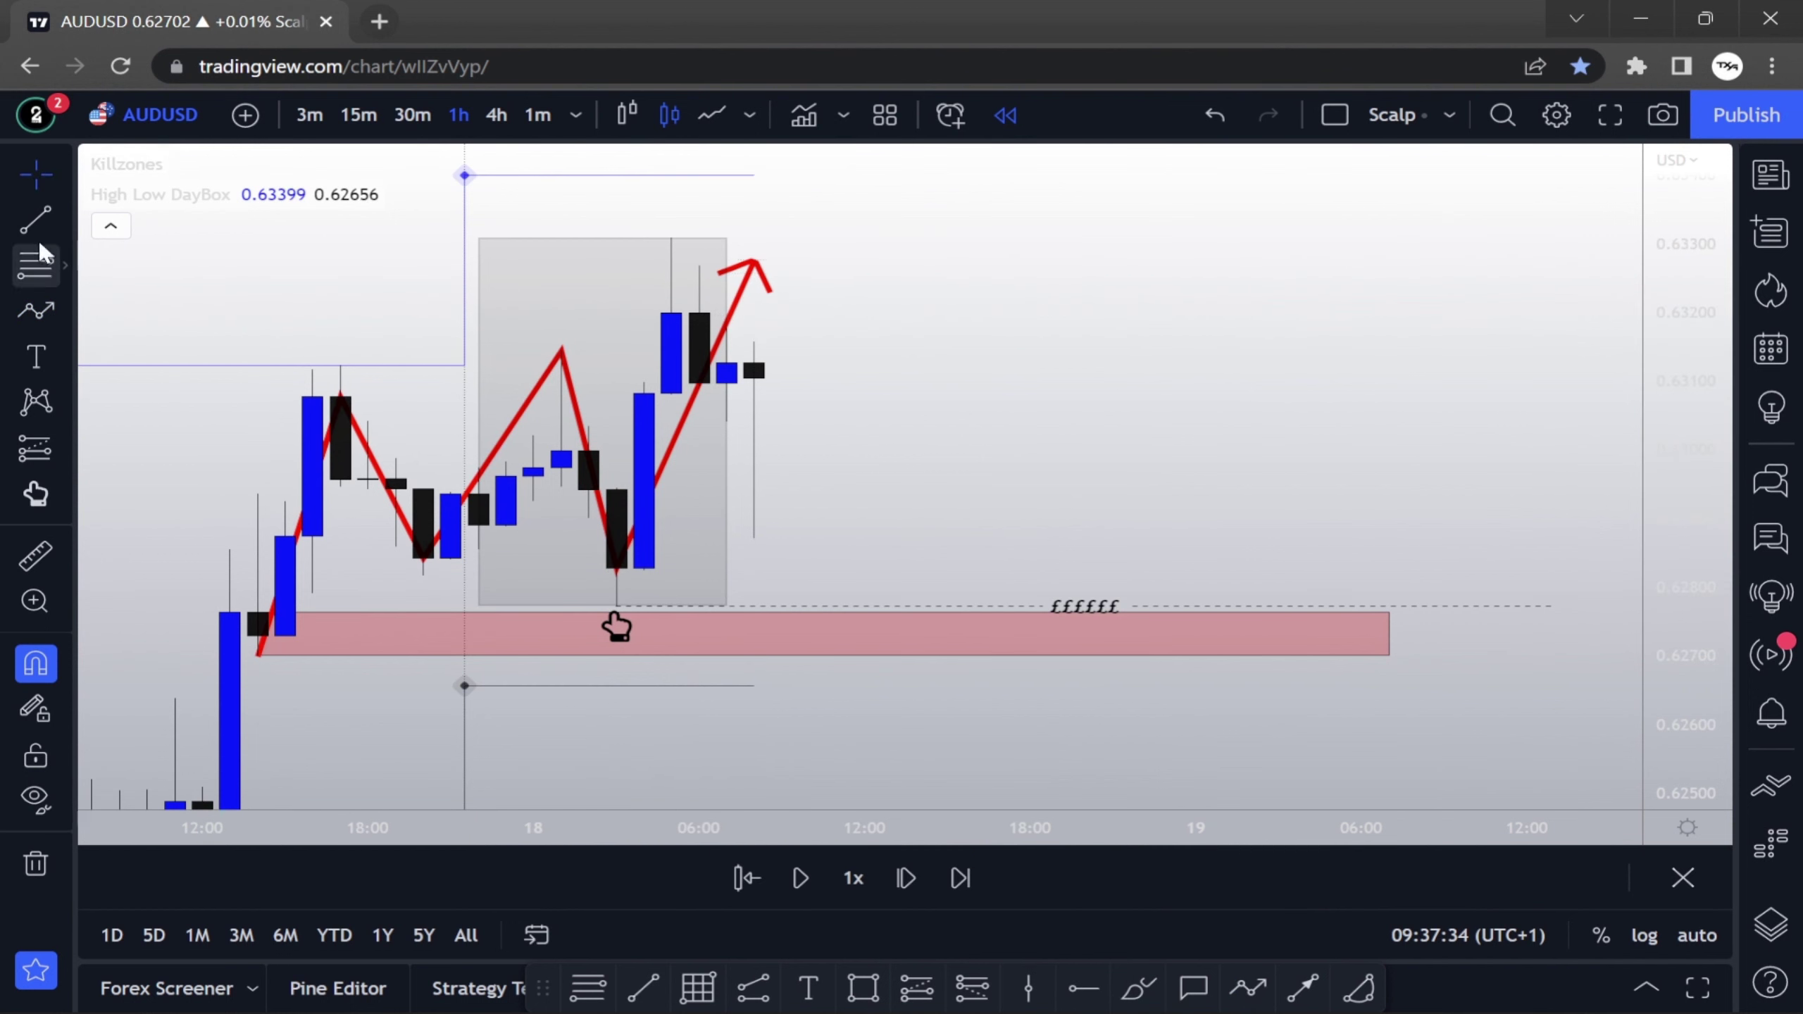
Draw a rising trend line from 0.62638 at 17 Oct 11:00 to about 19 Oct 06:00 and label it "bullish"
left_click(175, 698)
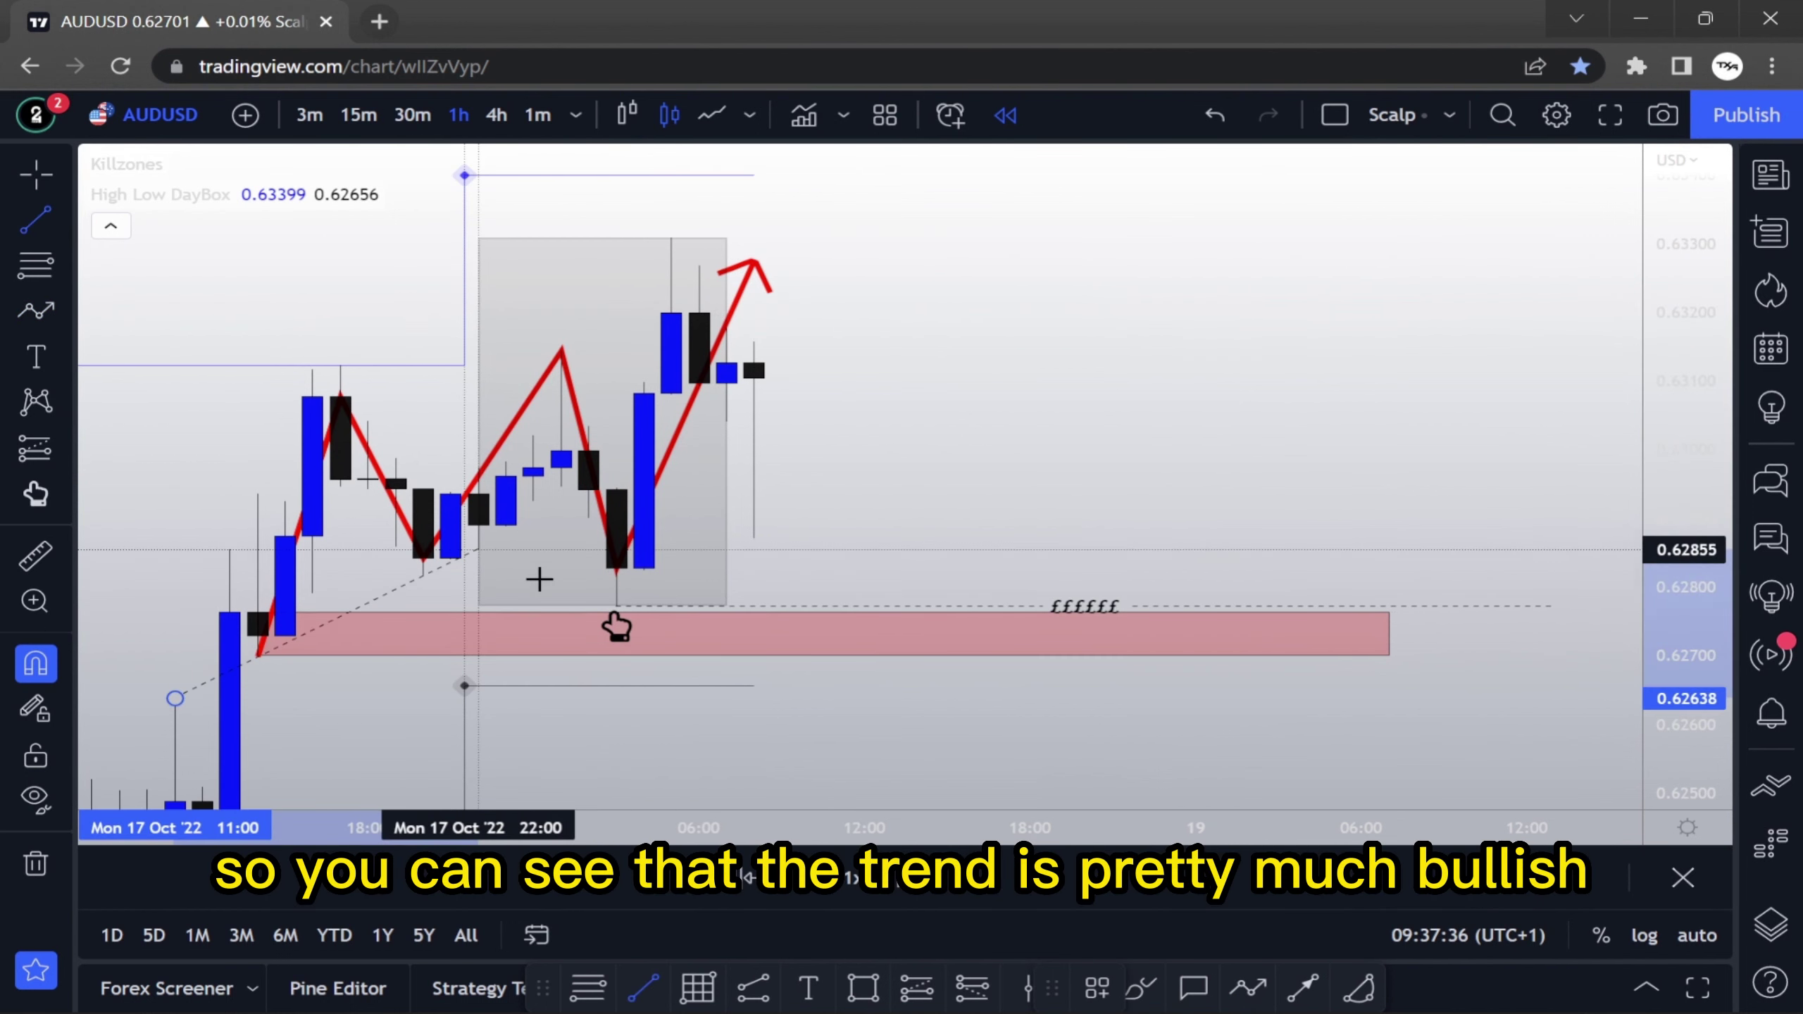
left_click(1085, 427)
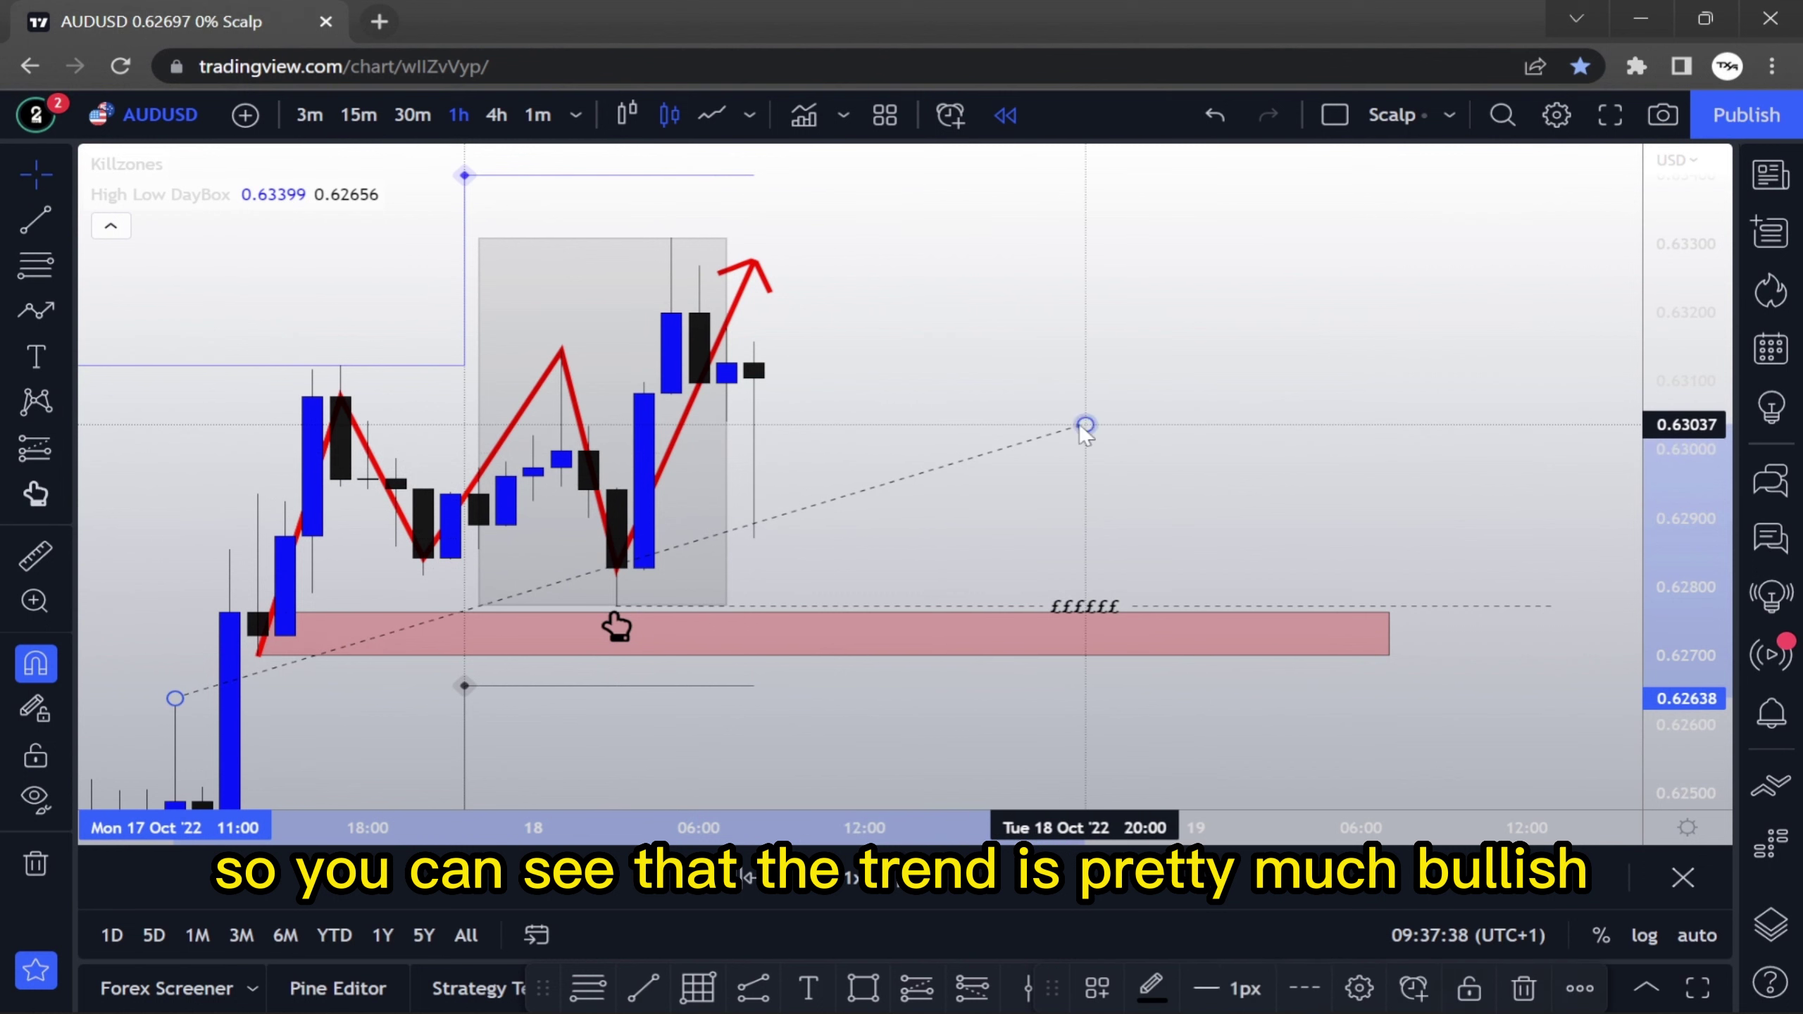
double_click(1083, 428)
type("bullish")
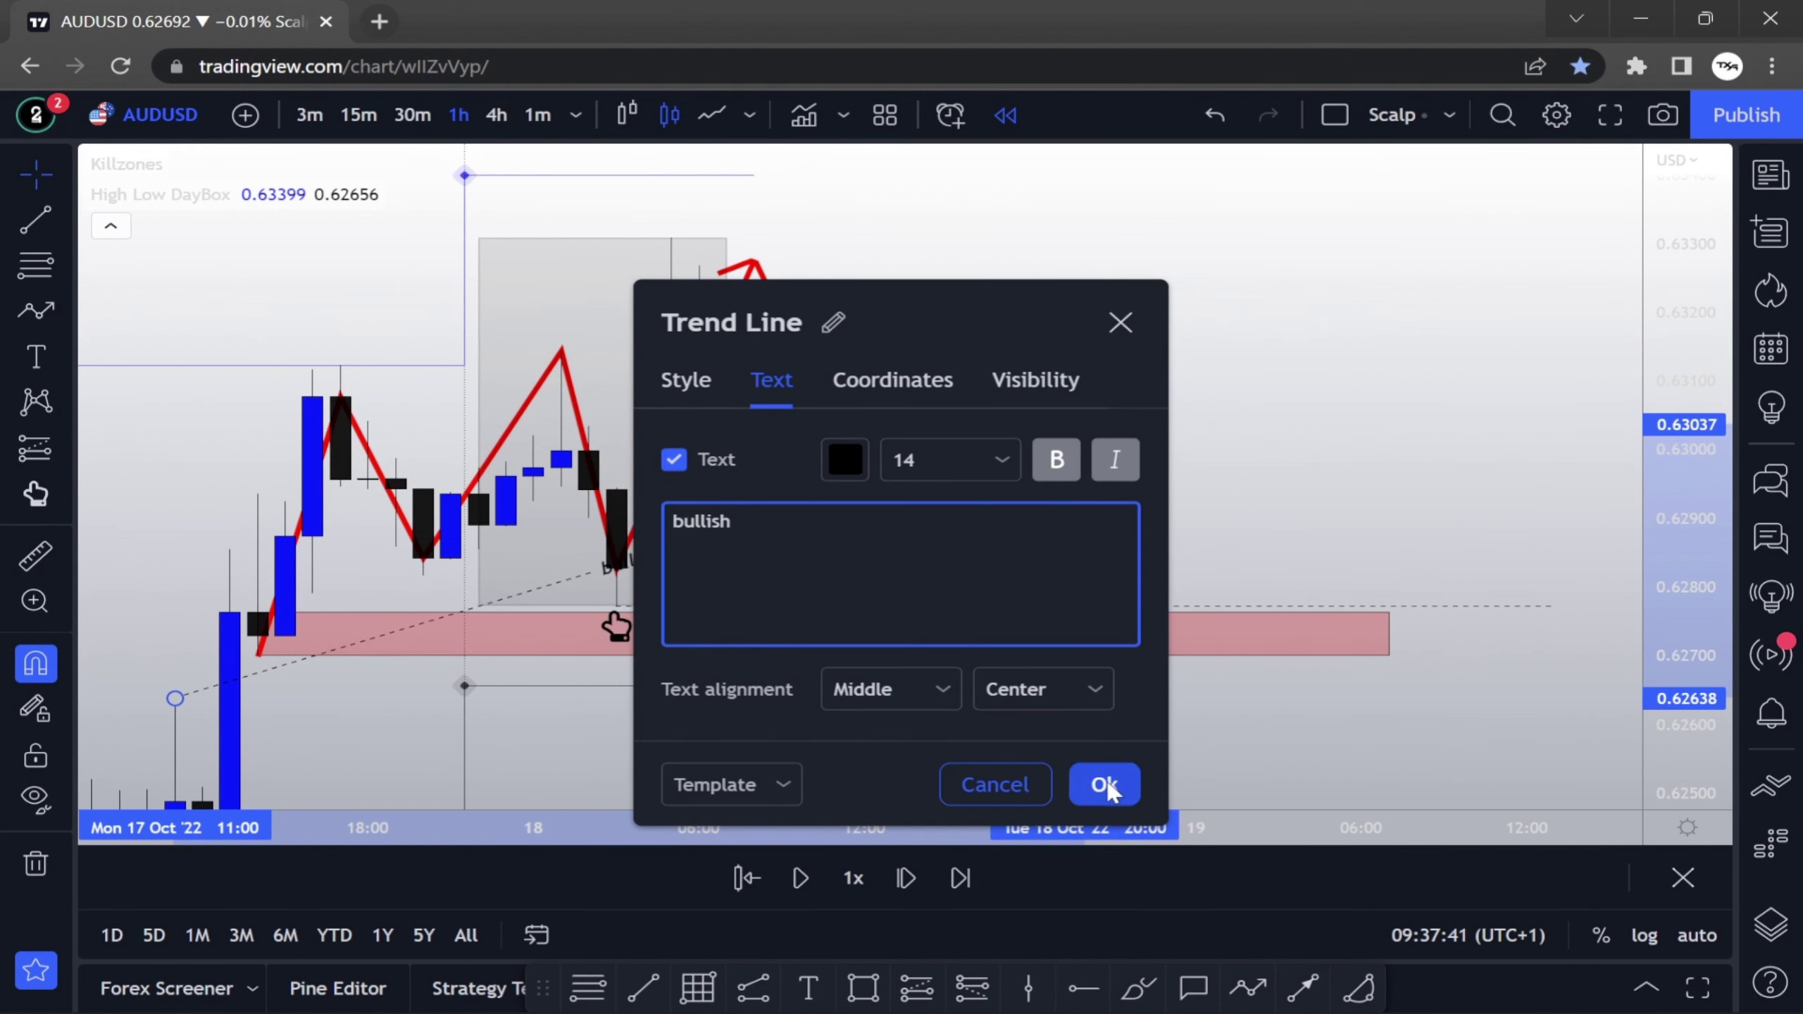
left_click(1105, 785)
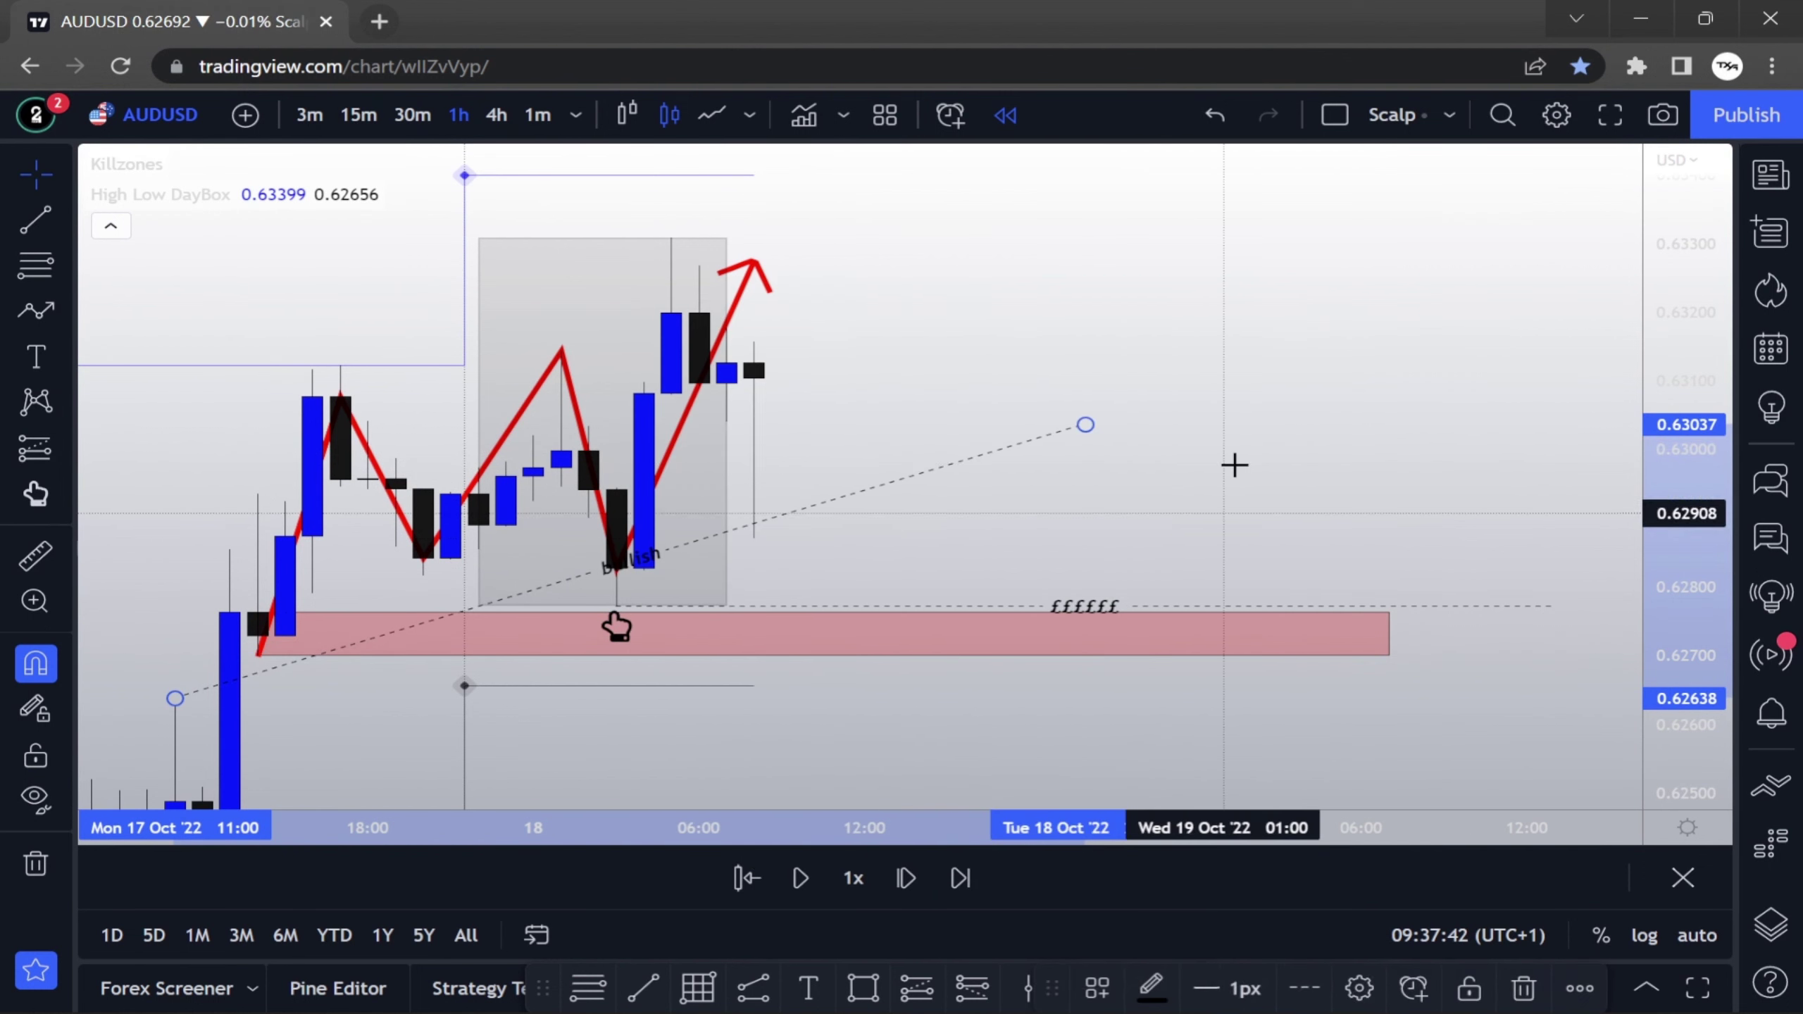
left_click_drag(1085, 427, 1355, 346)
left_click(926, 583)
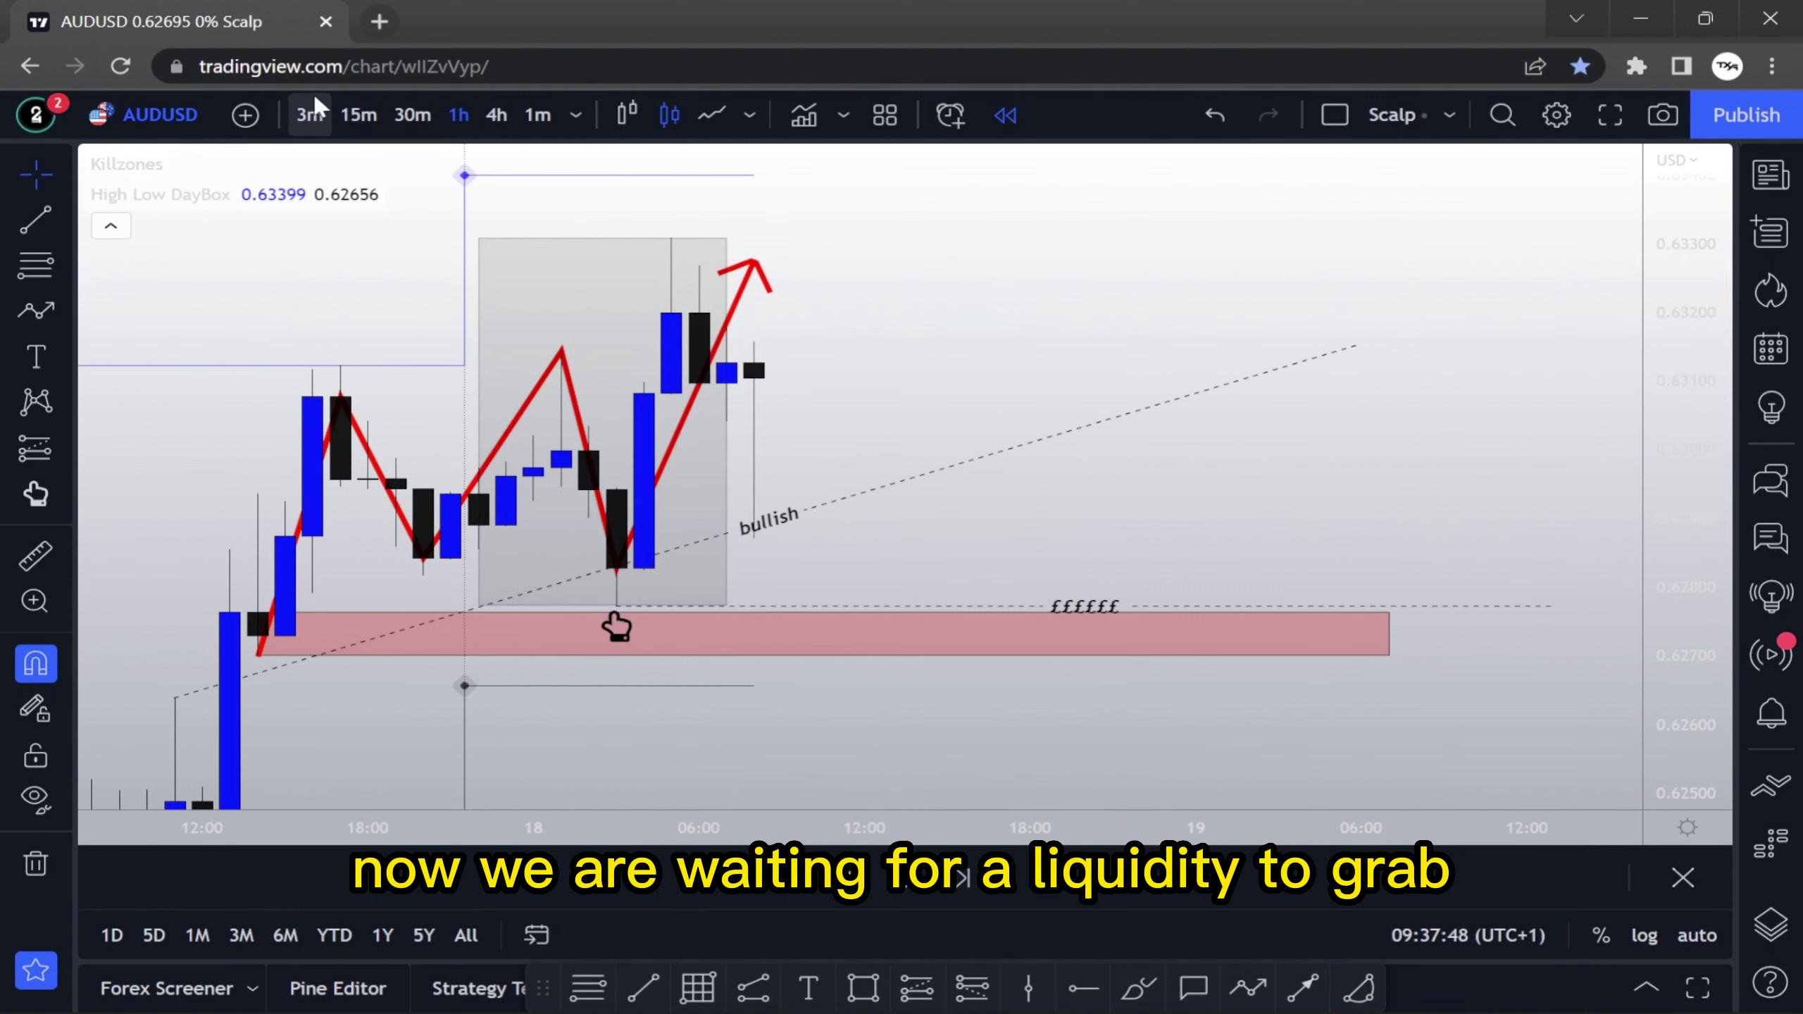
Switch the AUDUSD chart to the 1-minute timeframe and bring the London session open into view
left_click(533, 121)
scroll(671, 428, "down", 5)
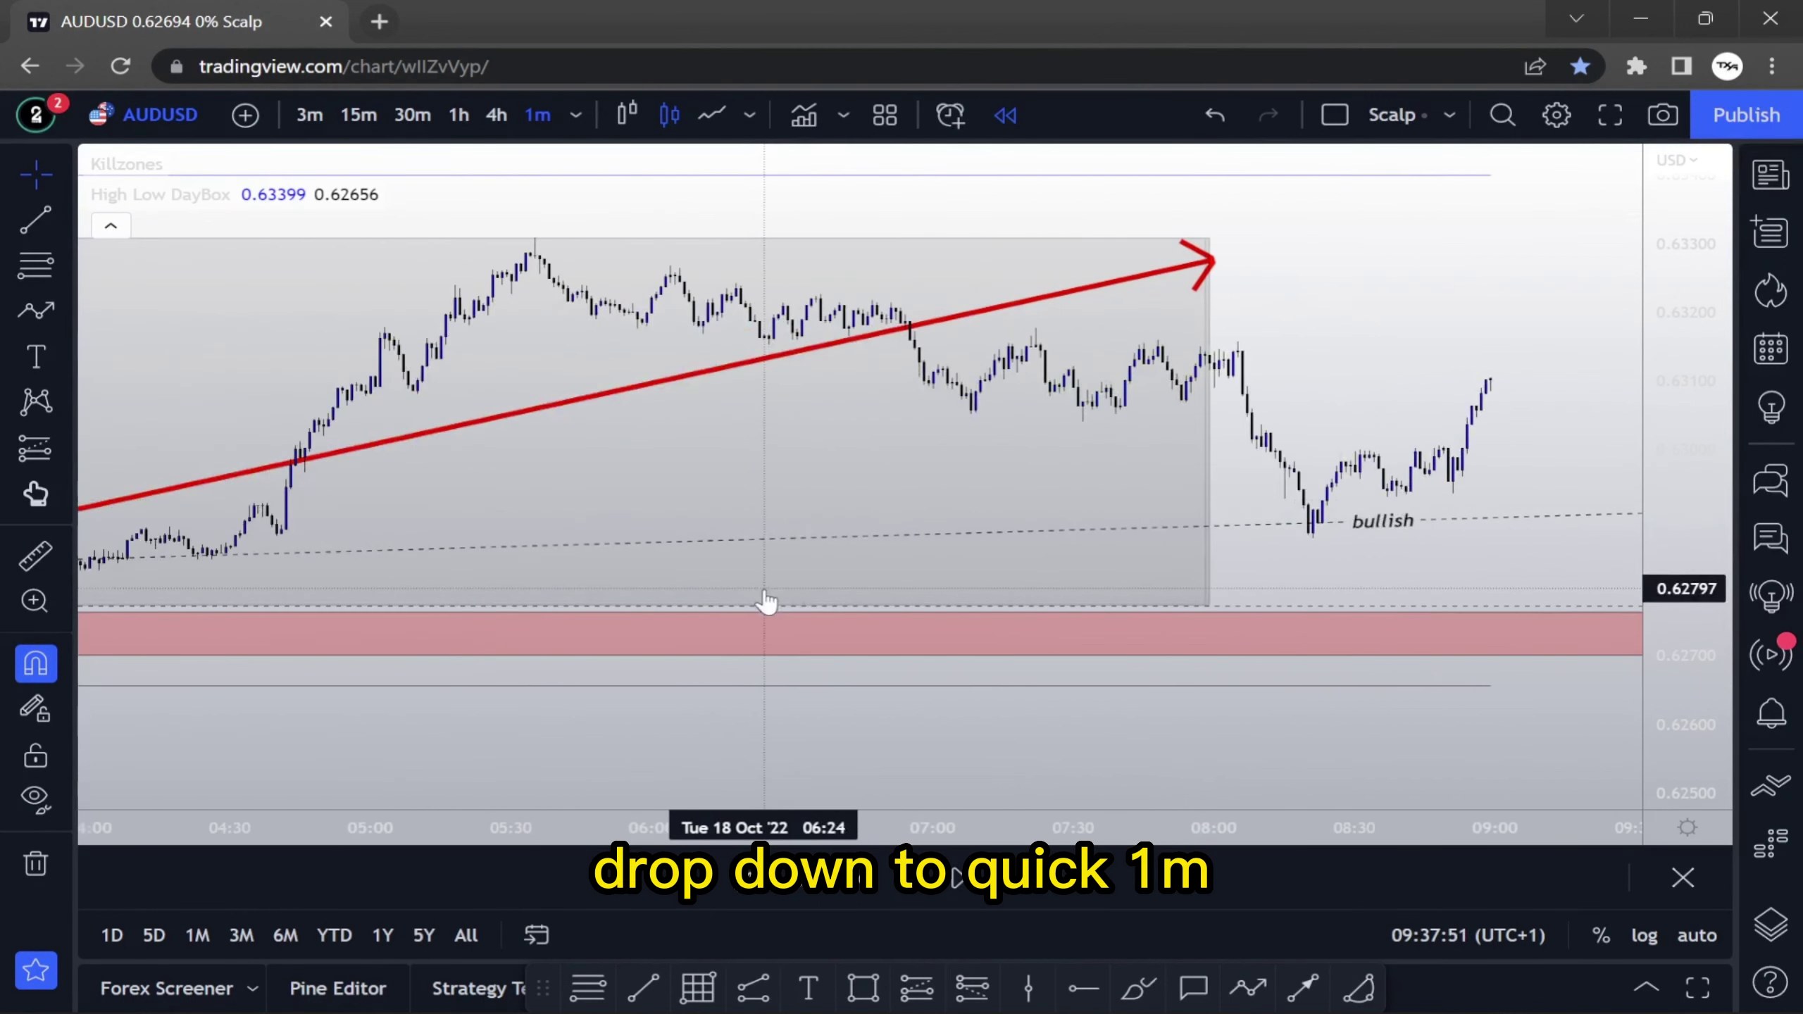
left_click_drag(857, 546, 628, 494)
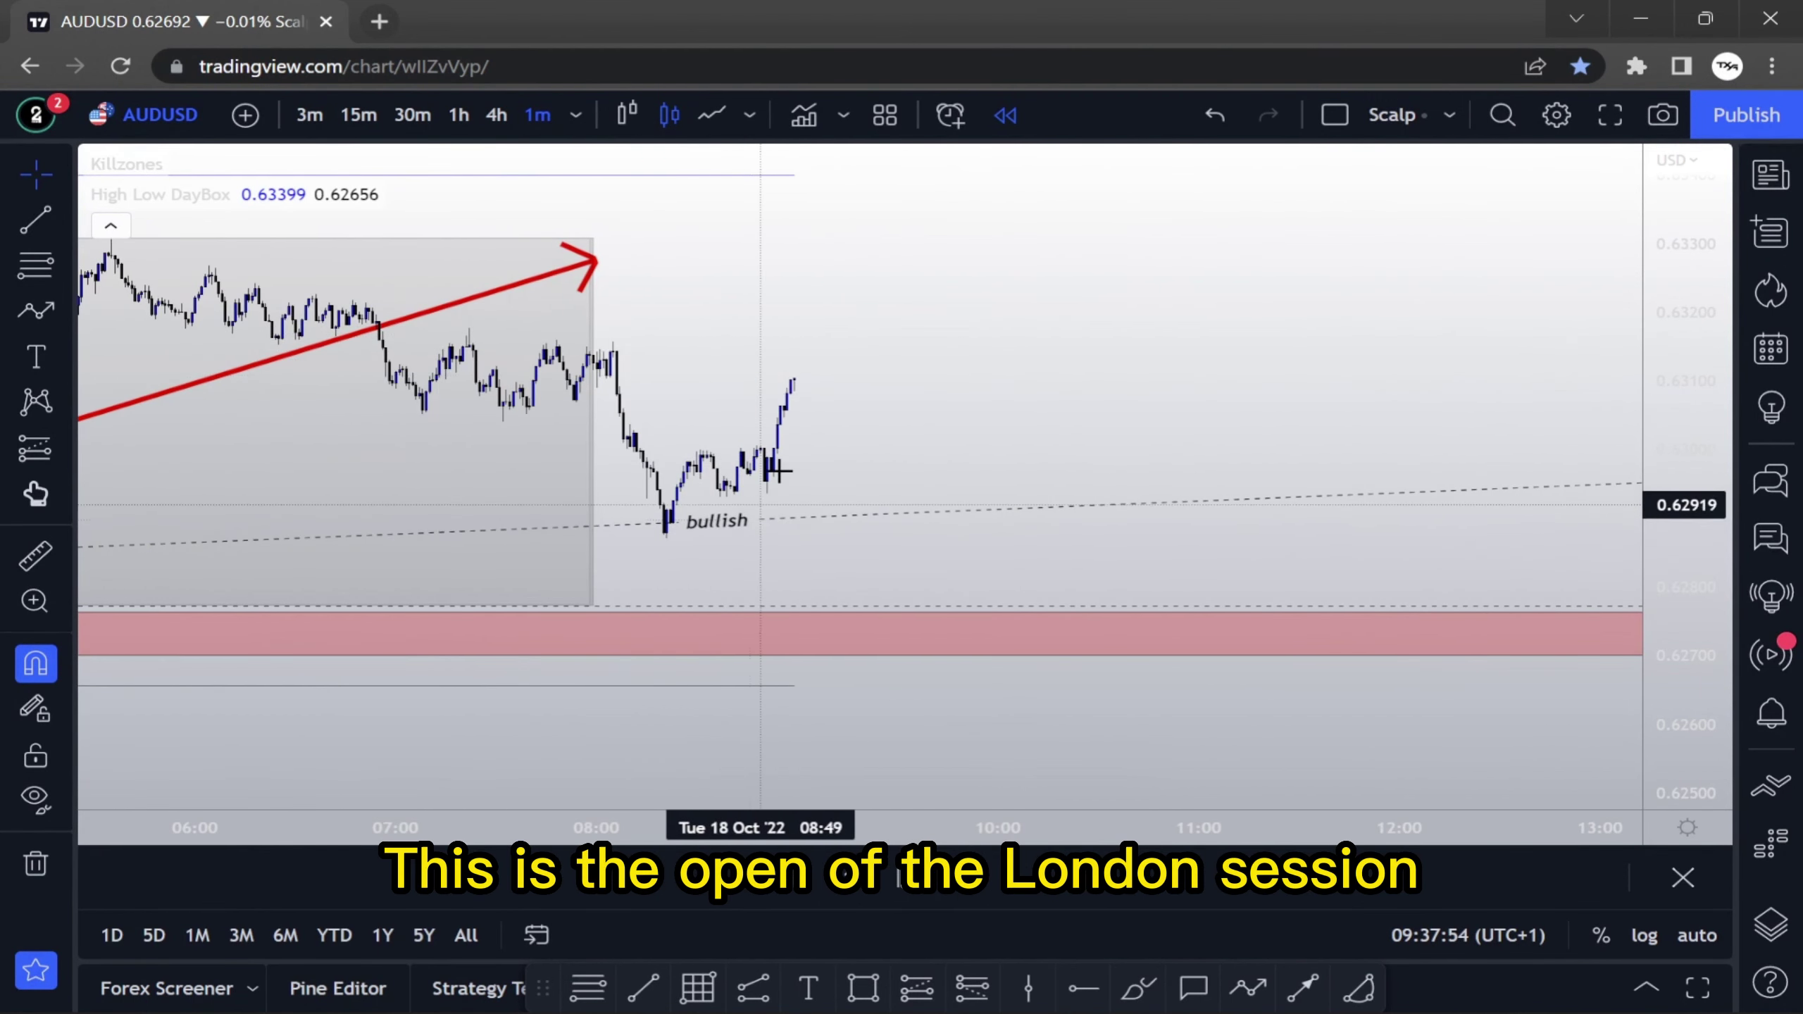
Advance the replay bar by bar to the 10:04 candle, where price has reached the demand zone
scroll(870, 535, "up", 1)
left_click(903, 872)
left_click(903, 872)
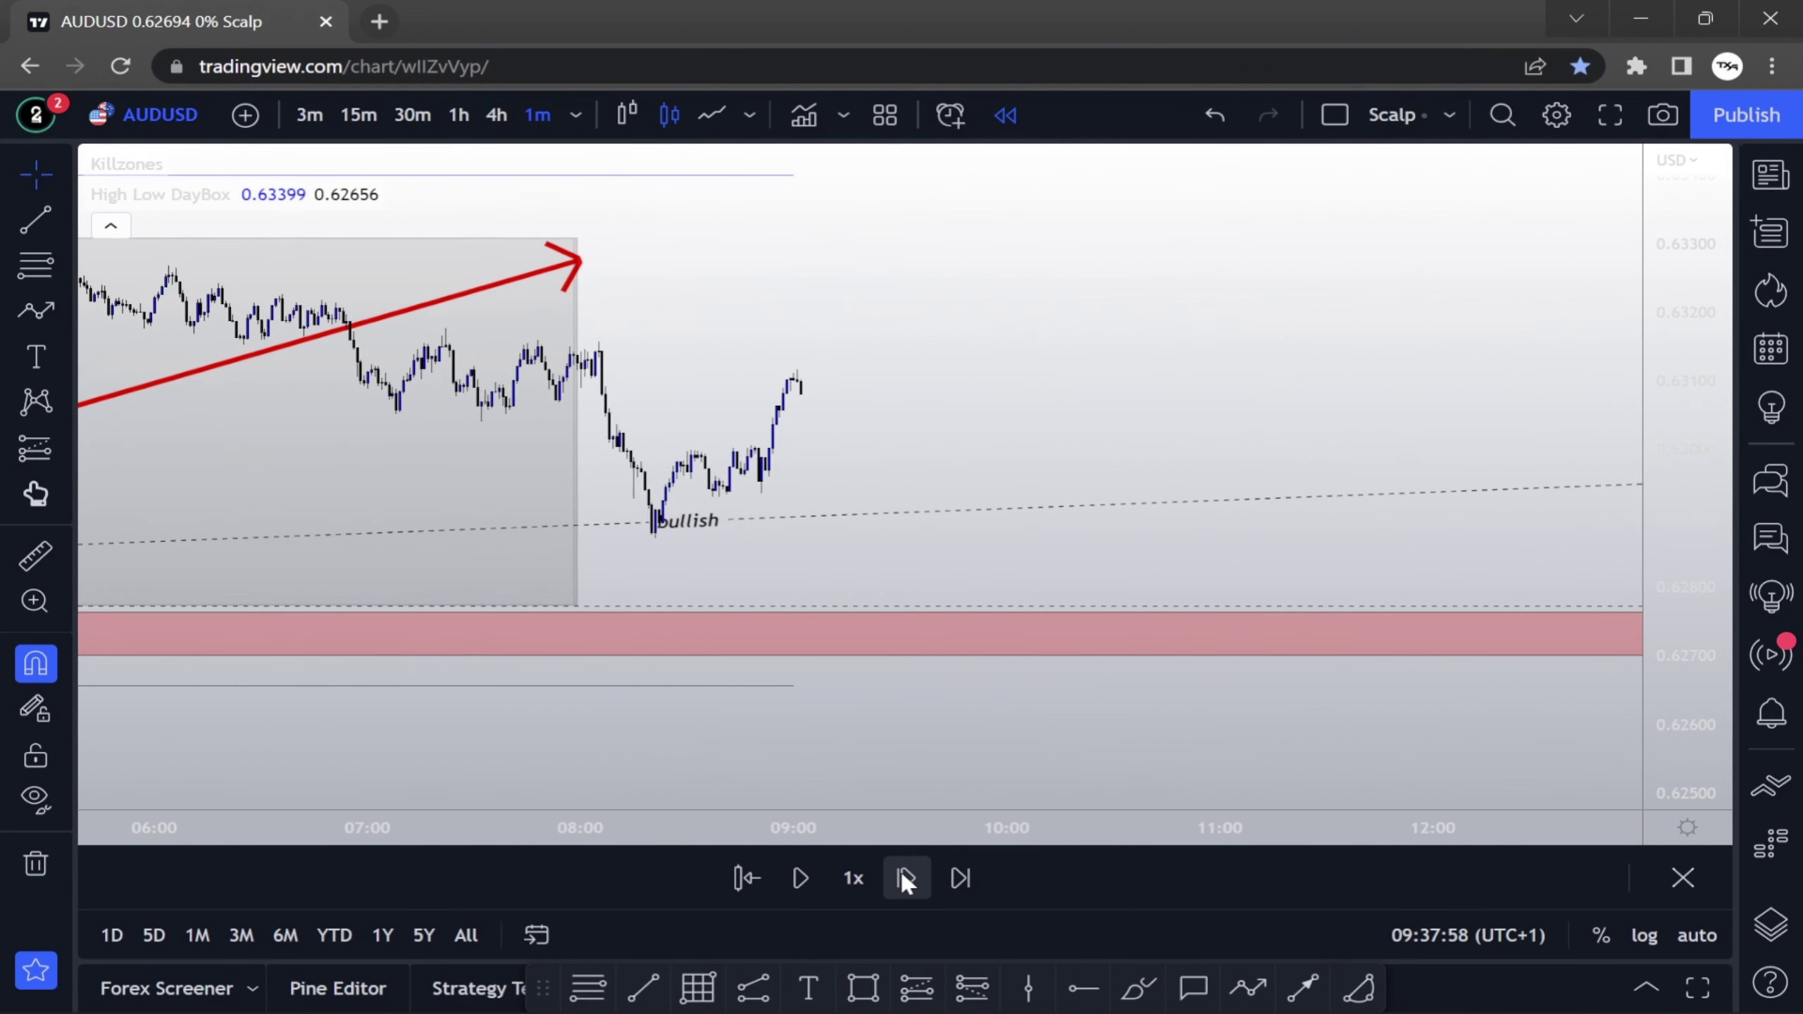
left_click(915, 870)
left_click(916, 870)
left_click(917, 870)
left_click(917, 870)
left_click(917, 870)
left_click(909, 878)
left_click(903, 874)
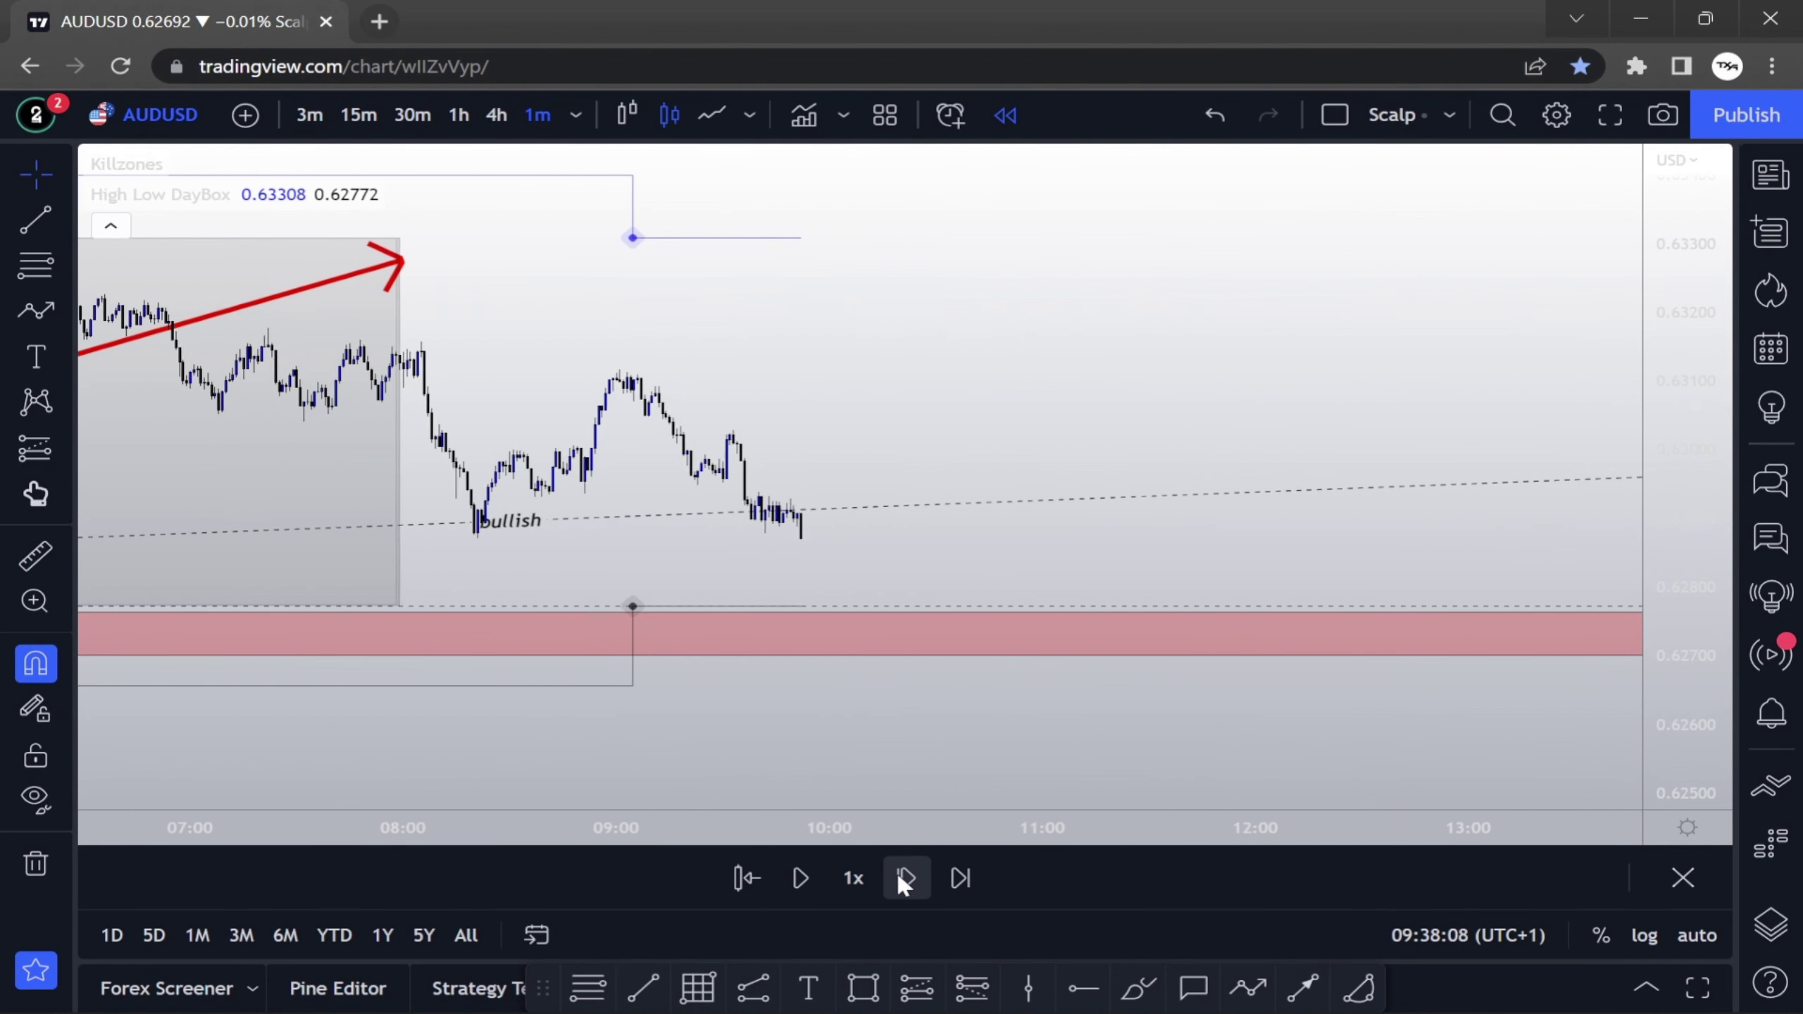
left_click(903, 875)
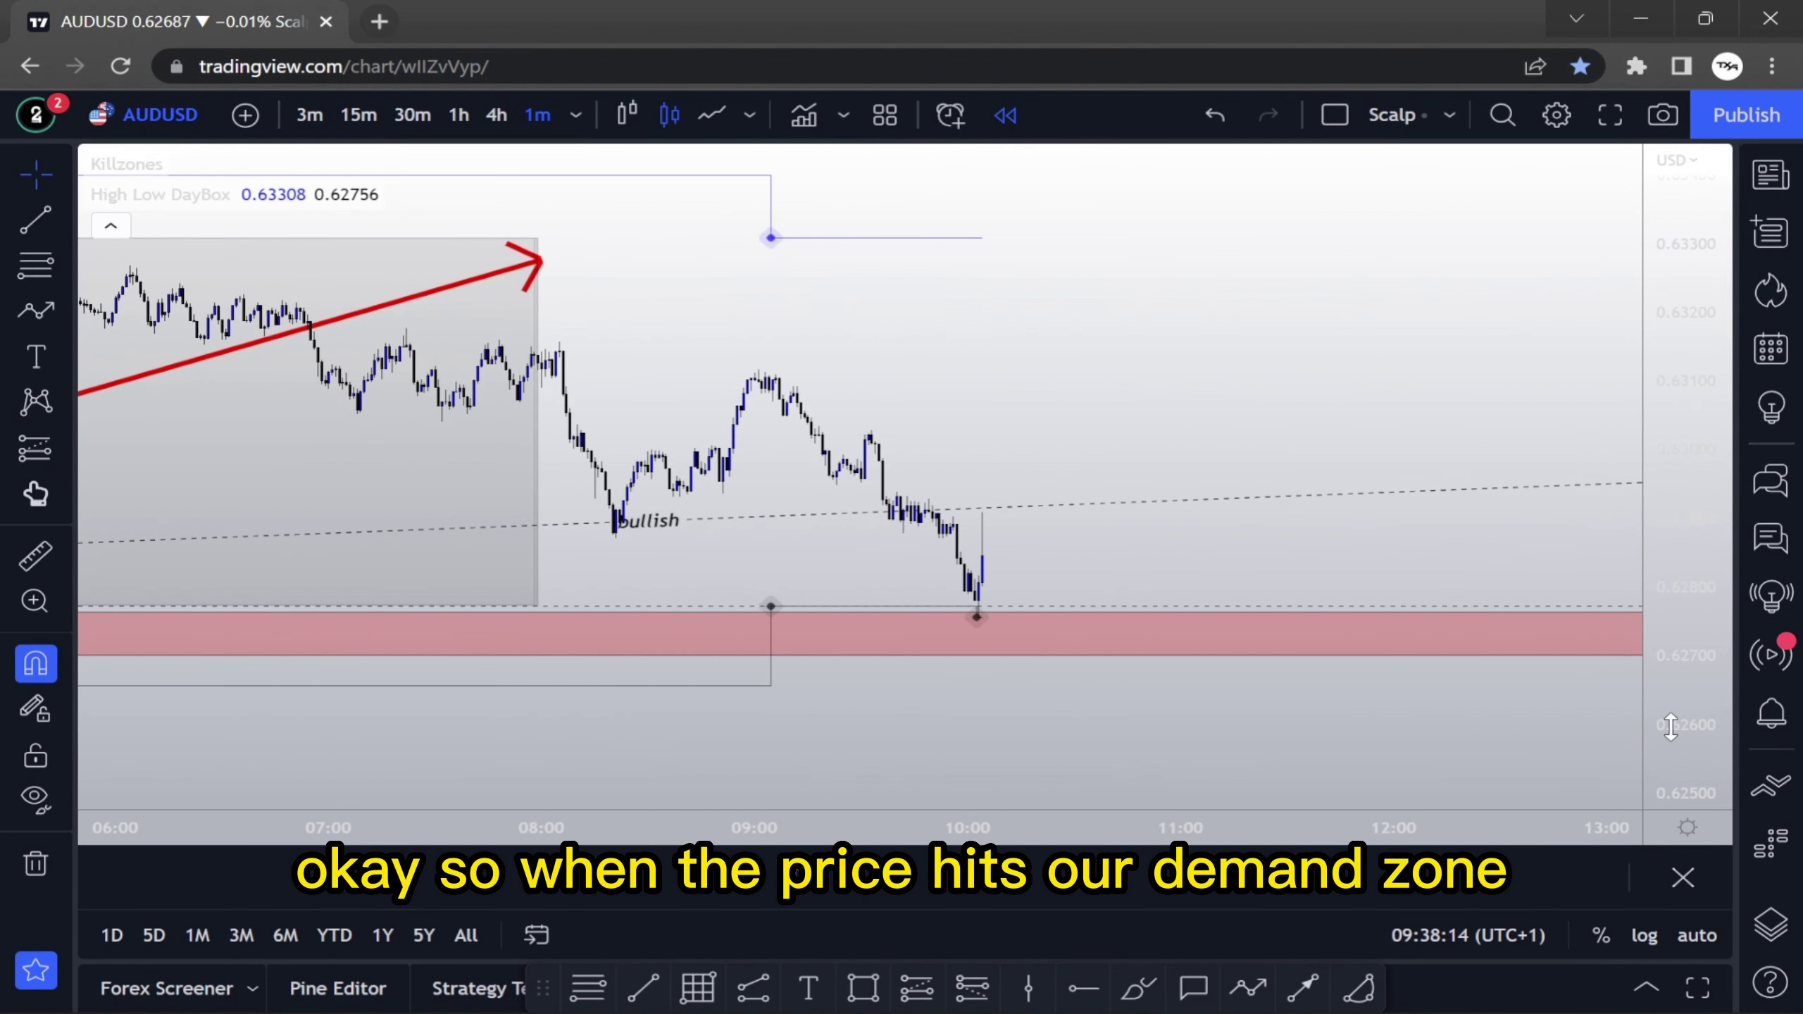
Draw a horizontal trend line at 0.62902 from the swing high at 18 Oct 09:56 to about 10:43
left_click_drag(1671, 729, 1582, 476)
left_click_drag(1267, 666, 1236, 543)
scroll(1236, 543, "up", 3)
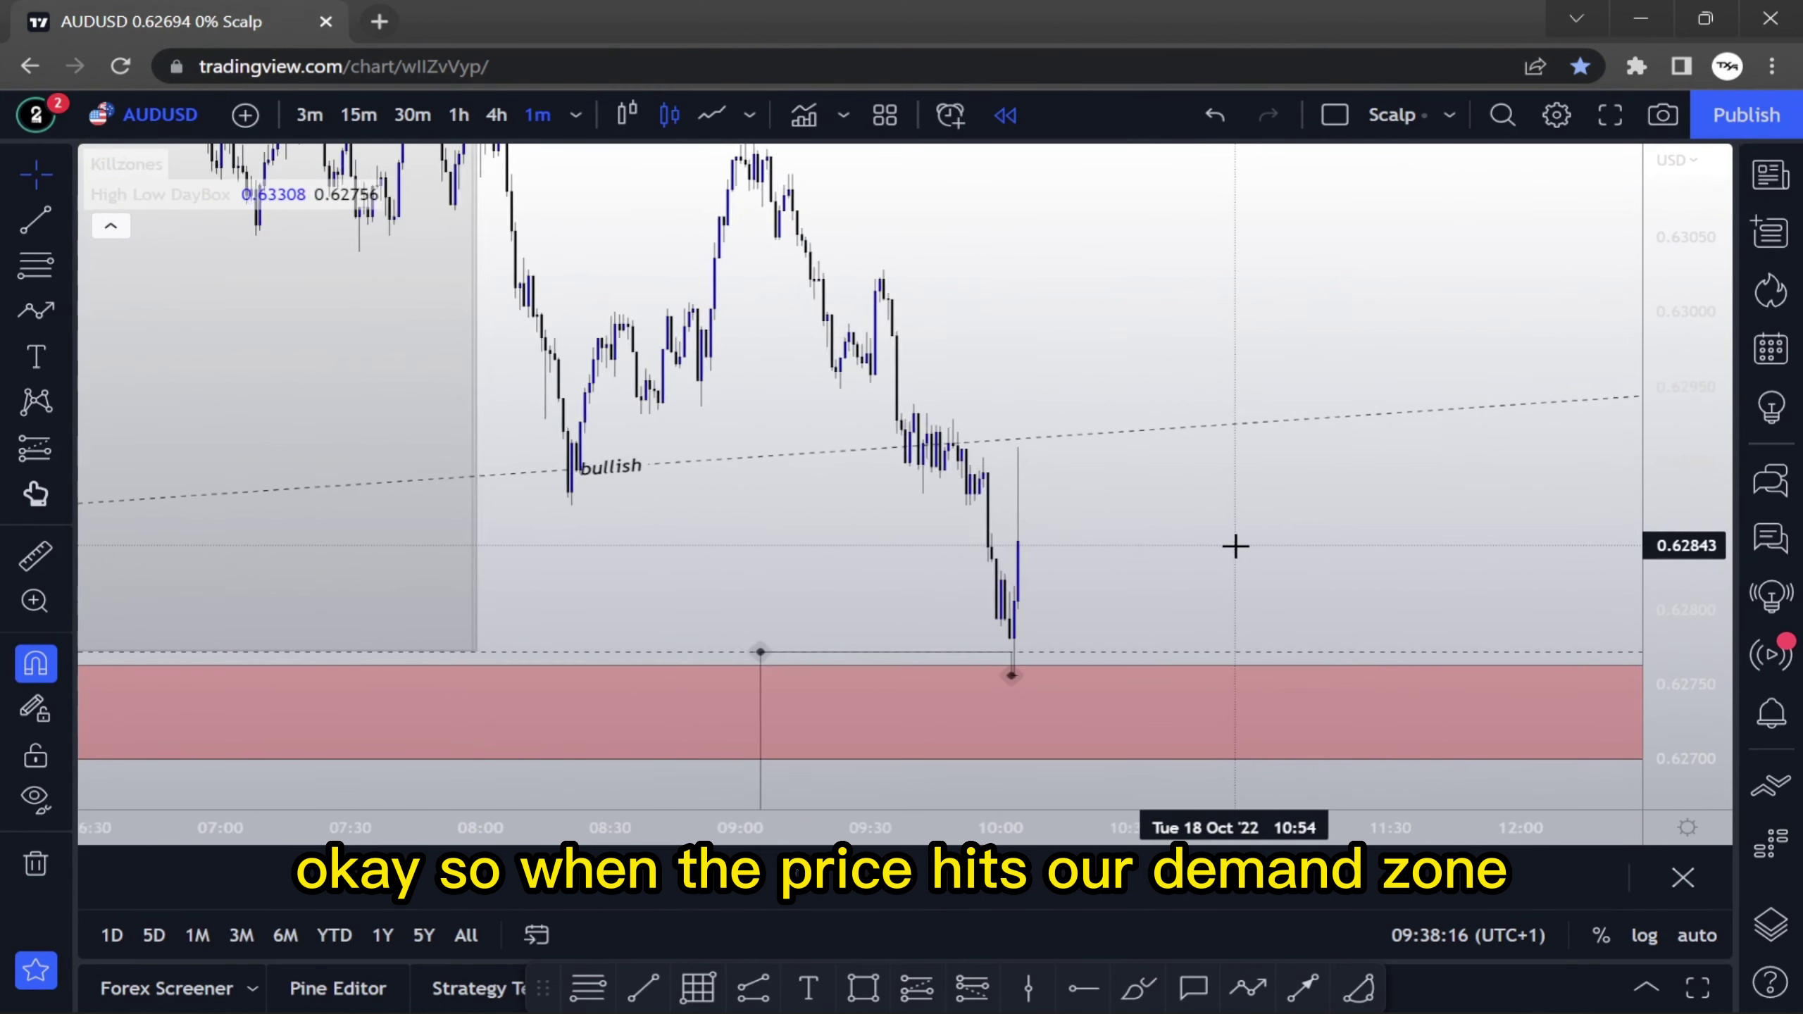
scroll(983, 591, "up", 2)
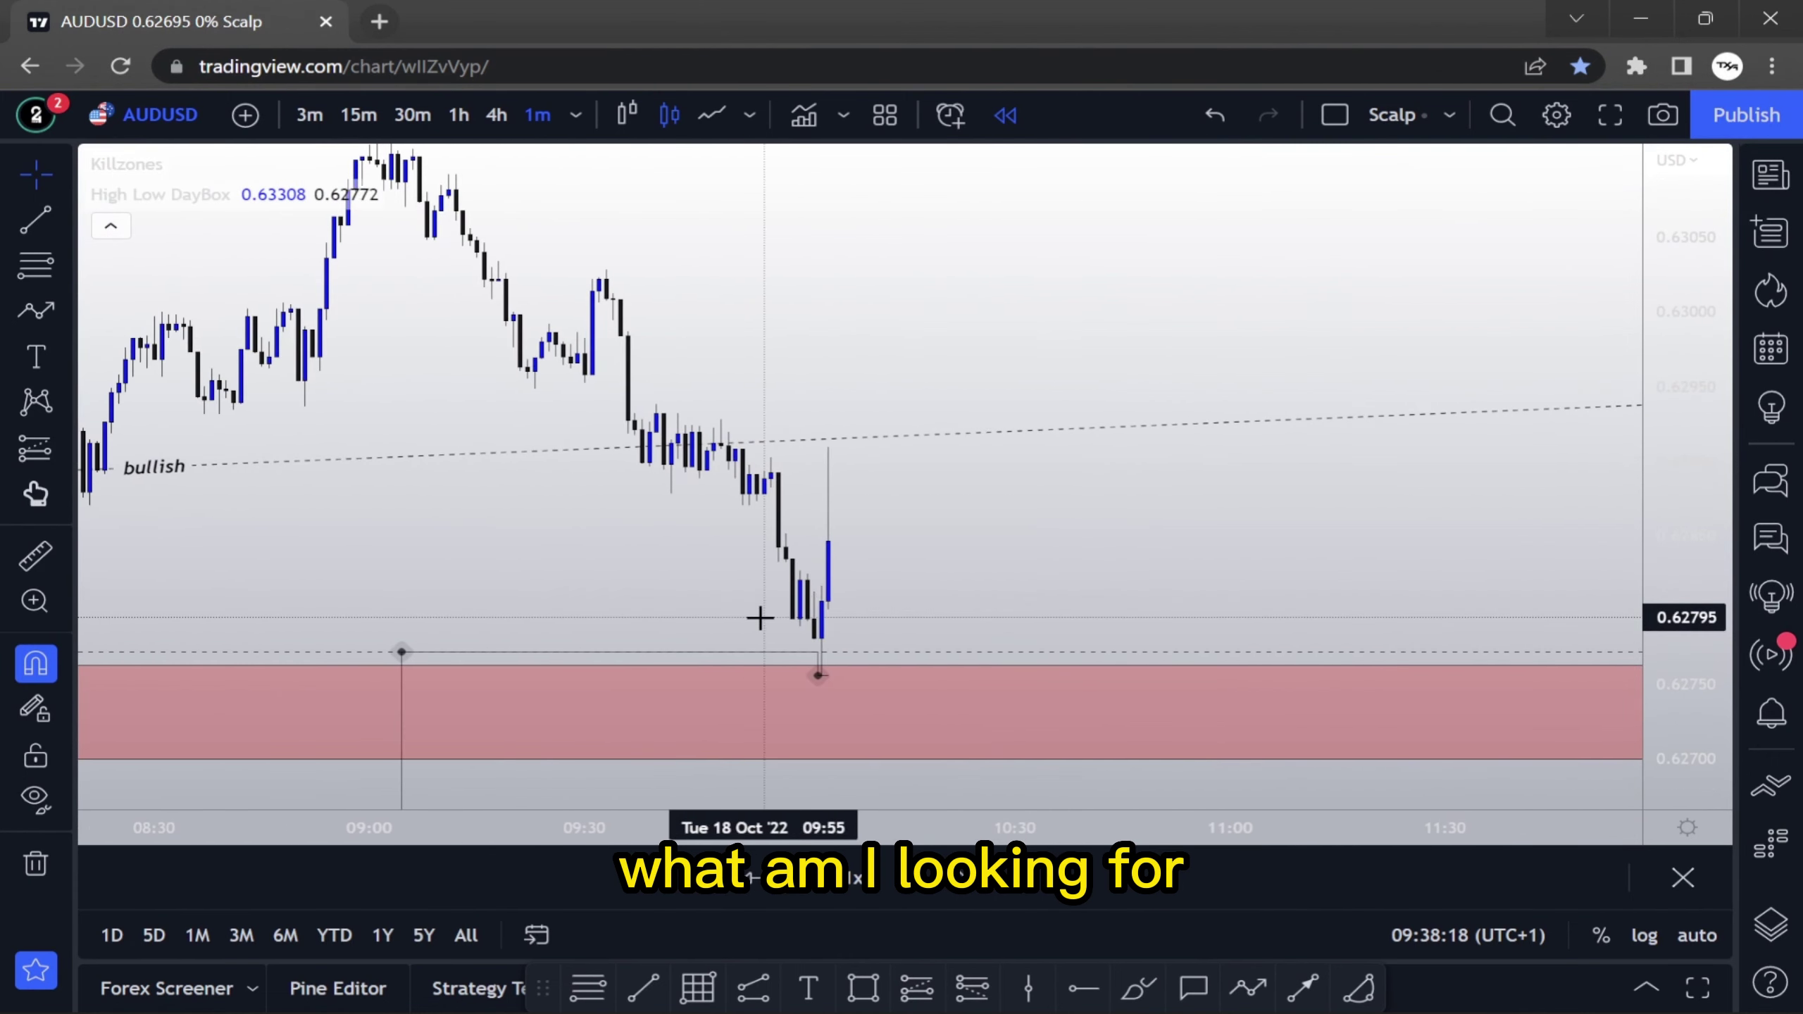
scroll(759, 624, "up", 2)
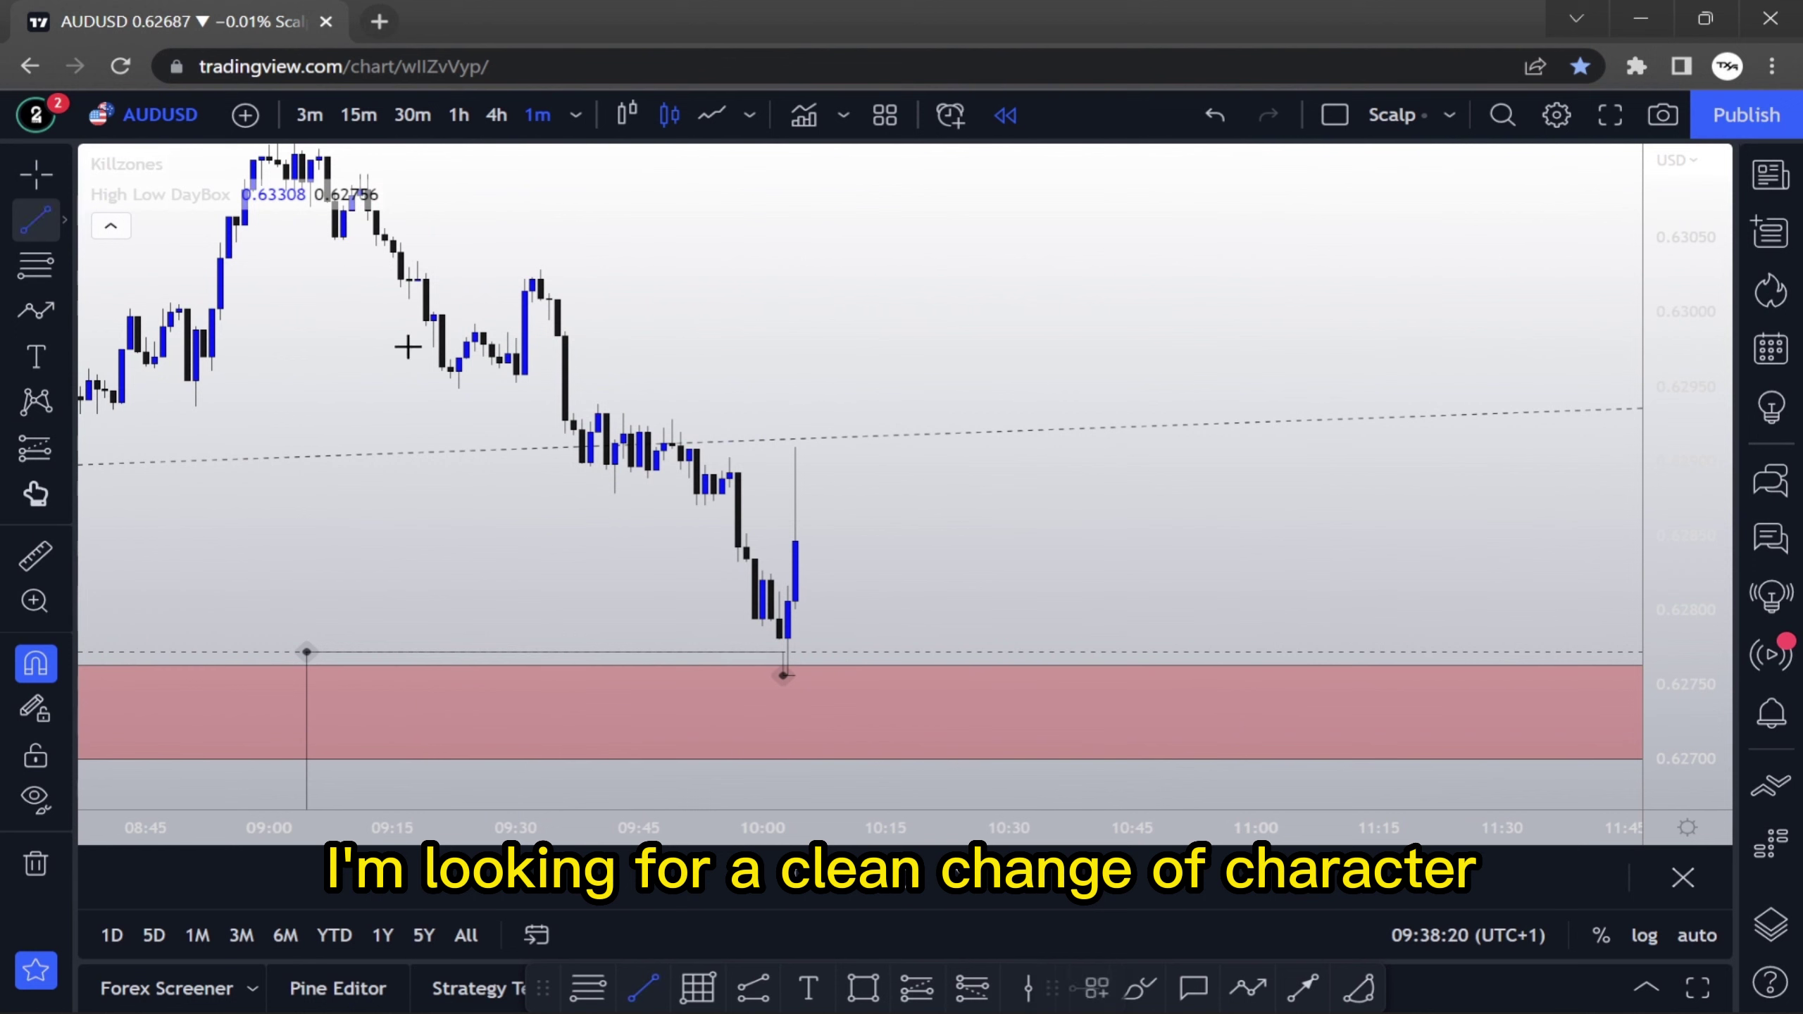
left_click(730, 458)
left_click(1117, 458)
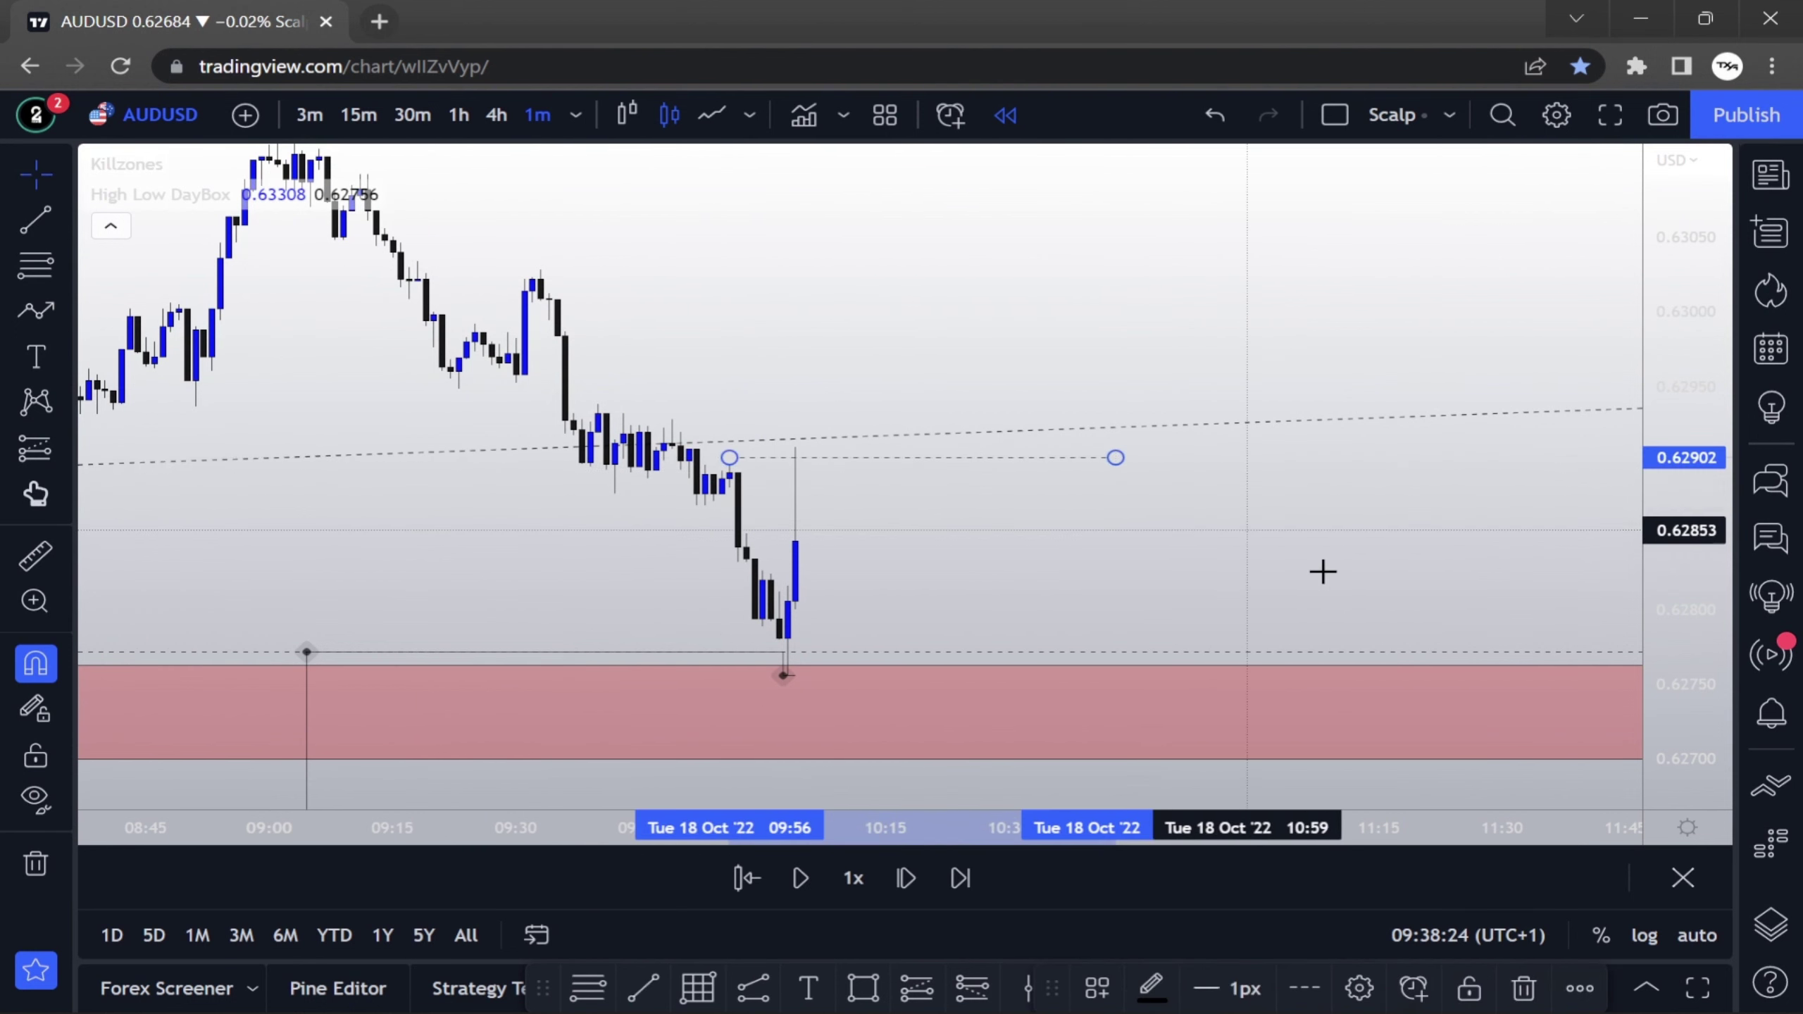
Place a down-arrow icon just above the 09:56 swing high, at about 0.62915
scroll(1275, 566, "up", 5)
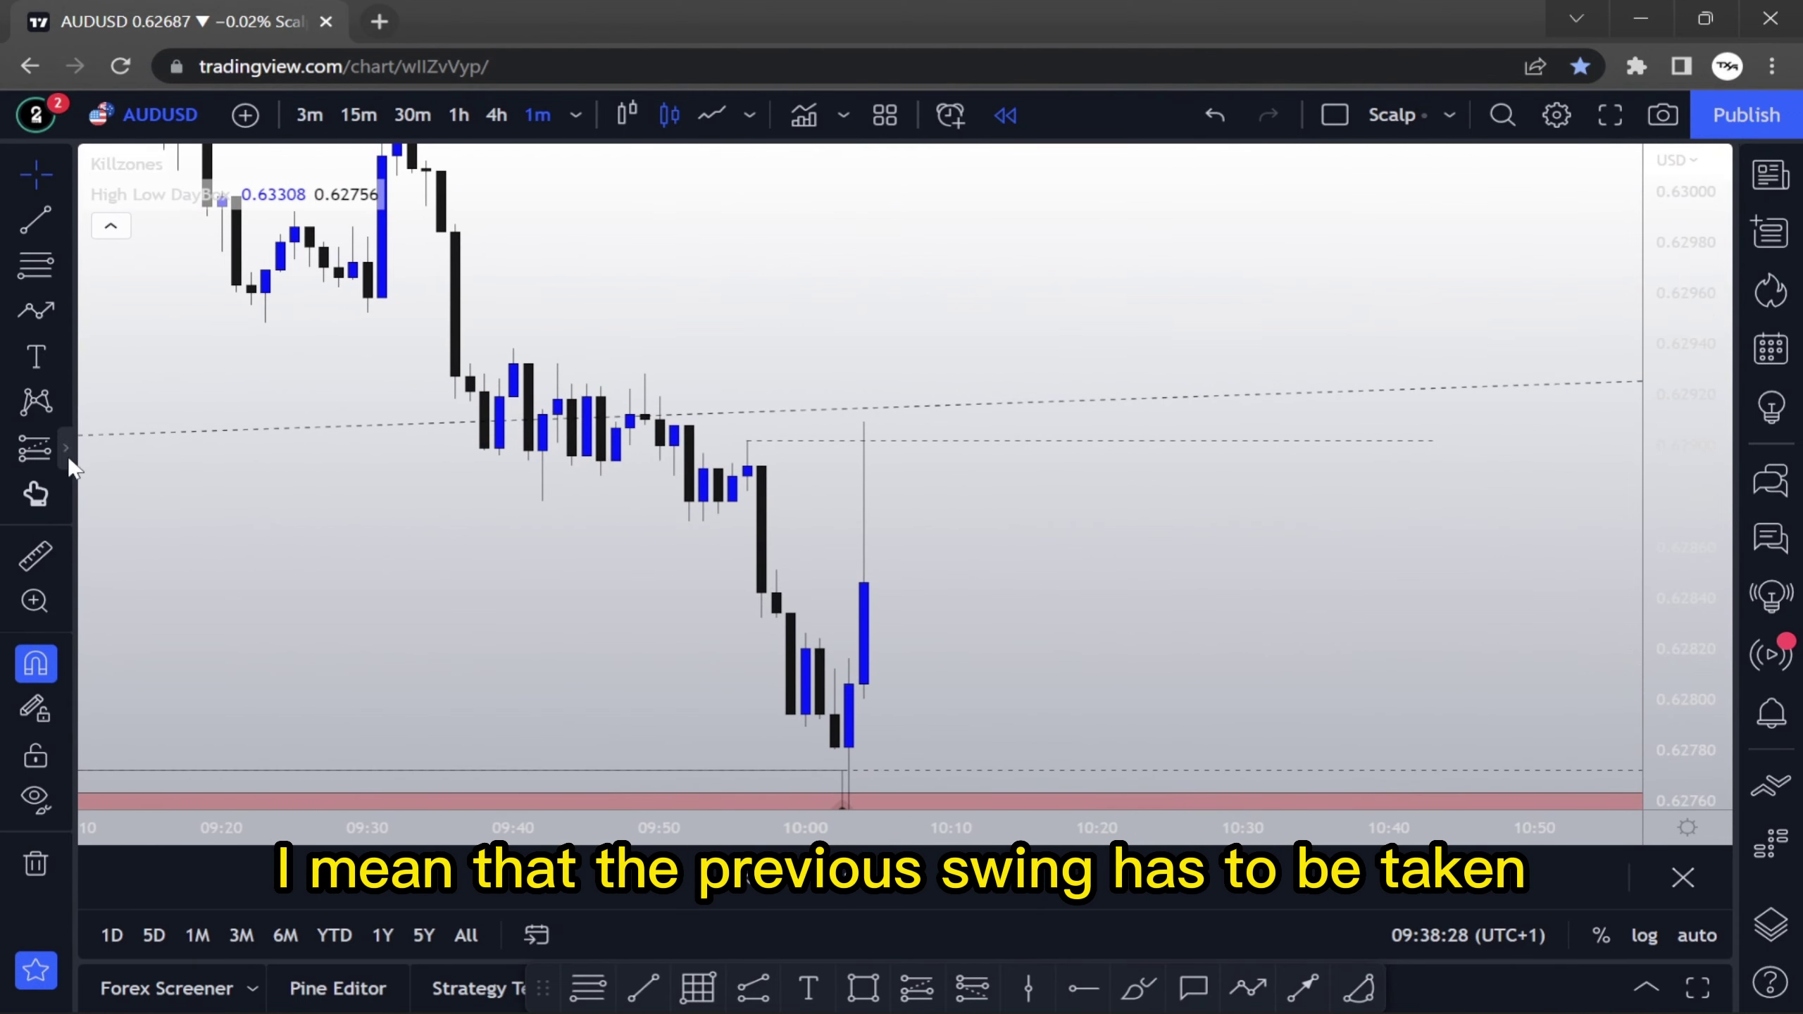
left_click(64, 491)
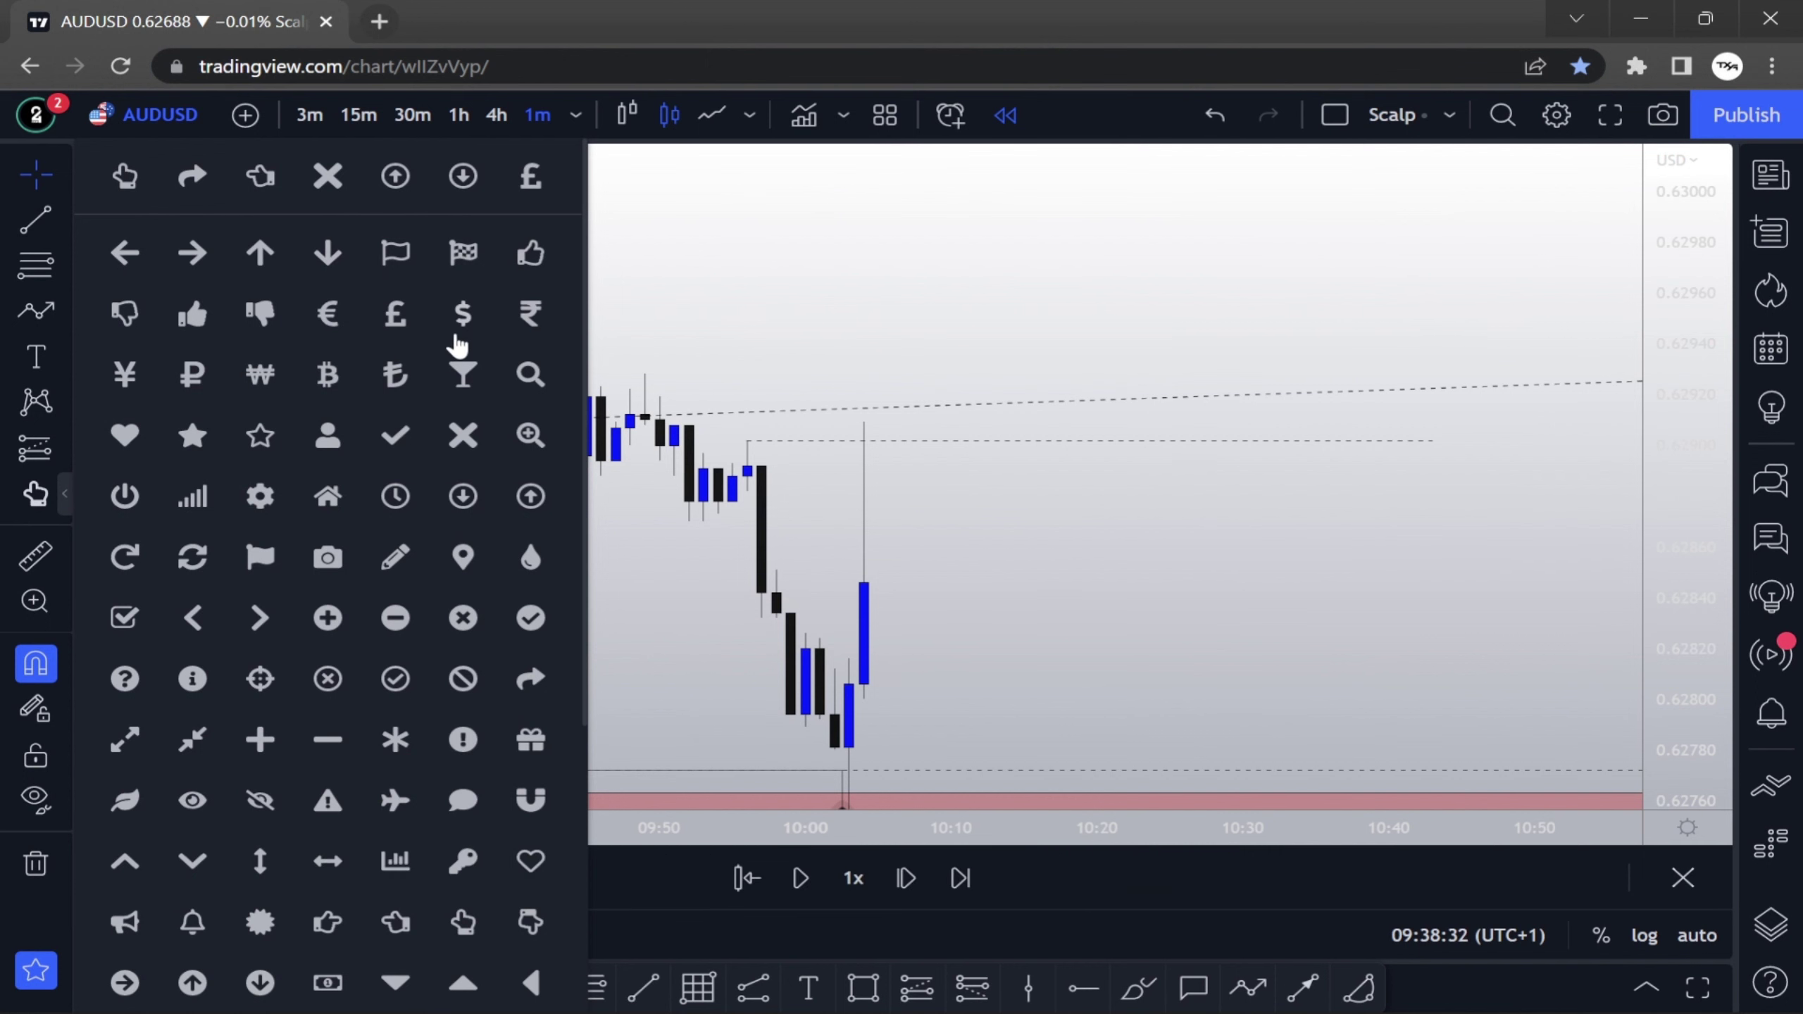
left_click(327, 252)
left_click(746, 441)
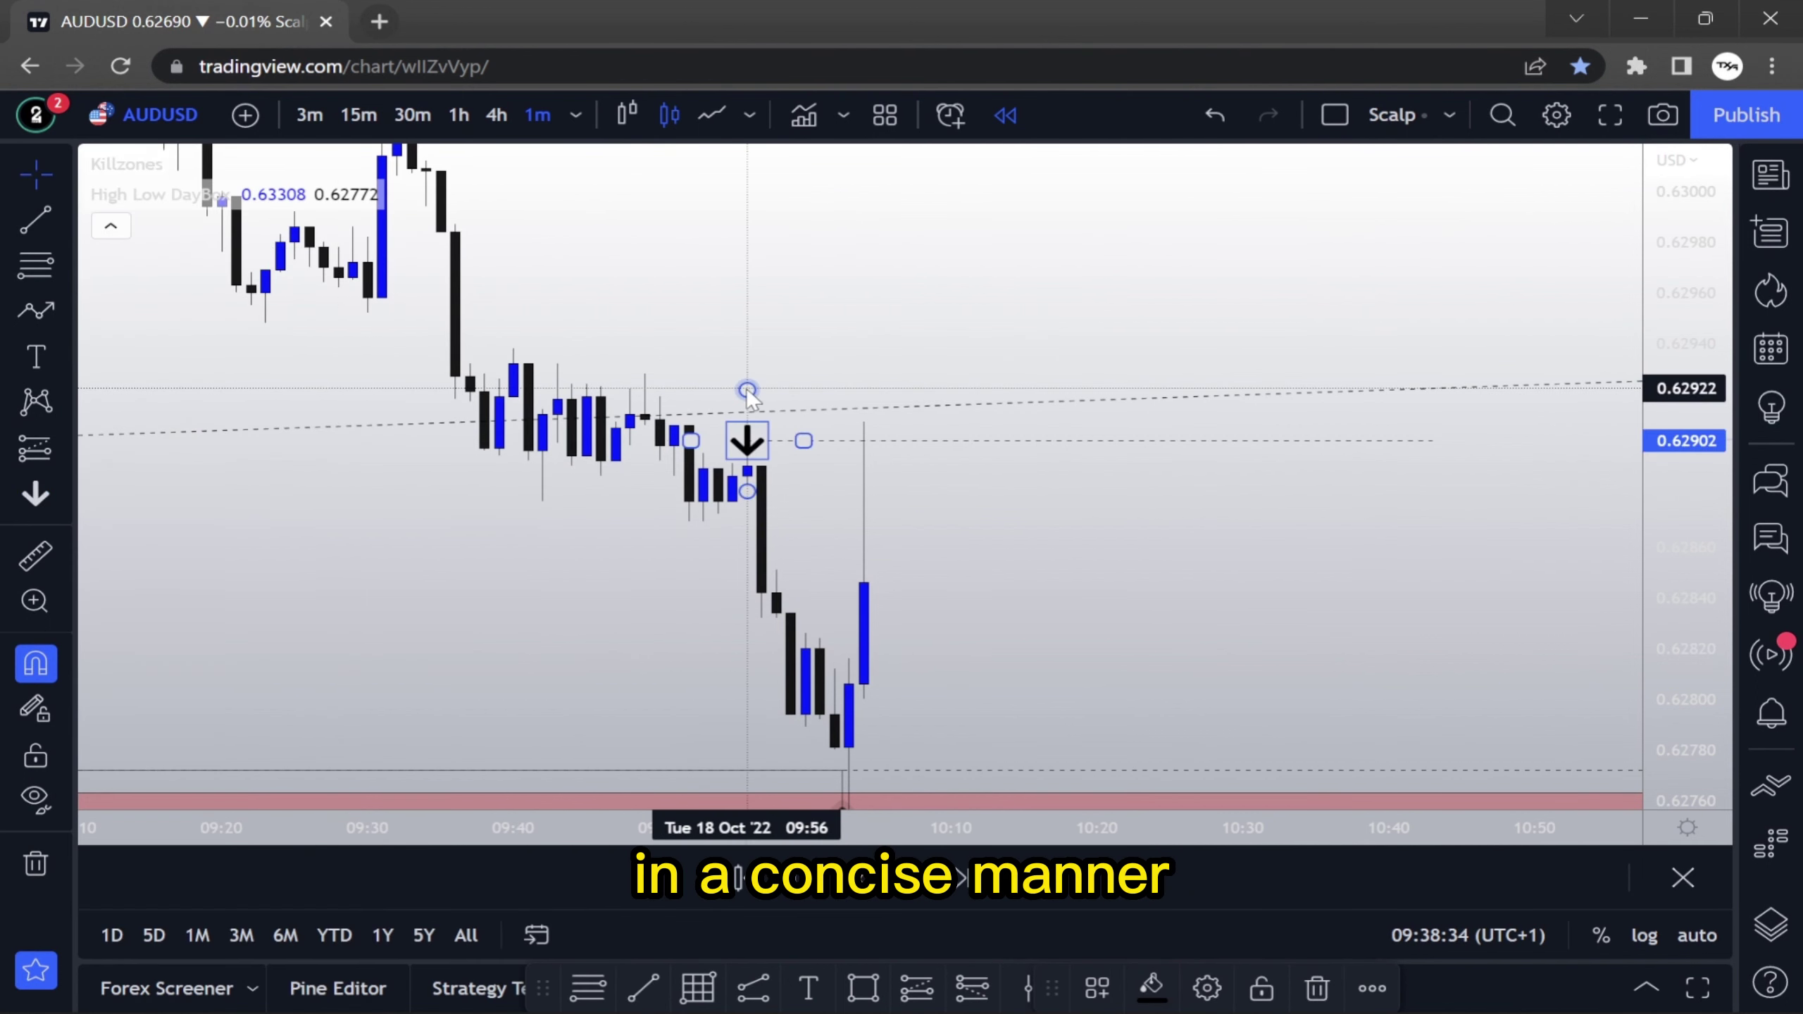
left_click_drag(747, 423, 747, 388)
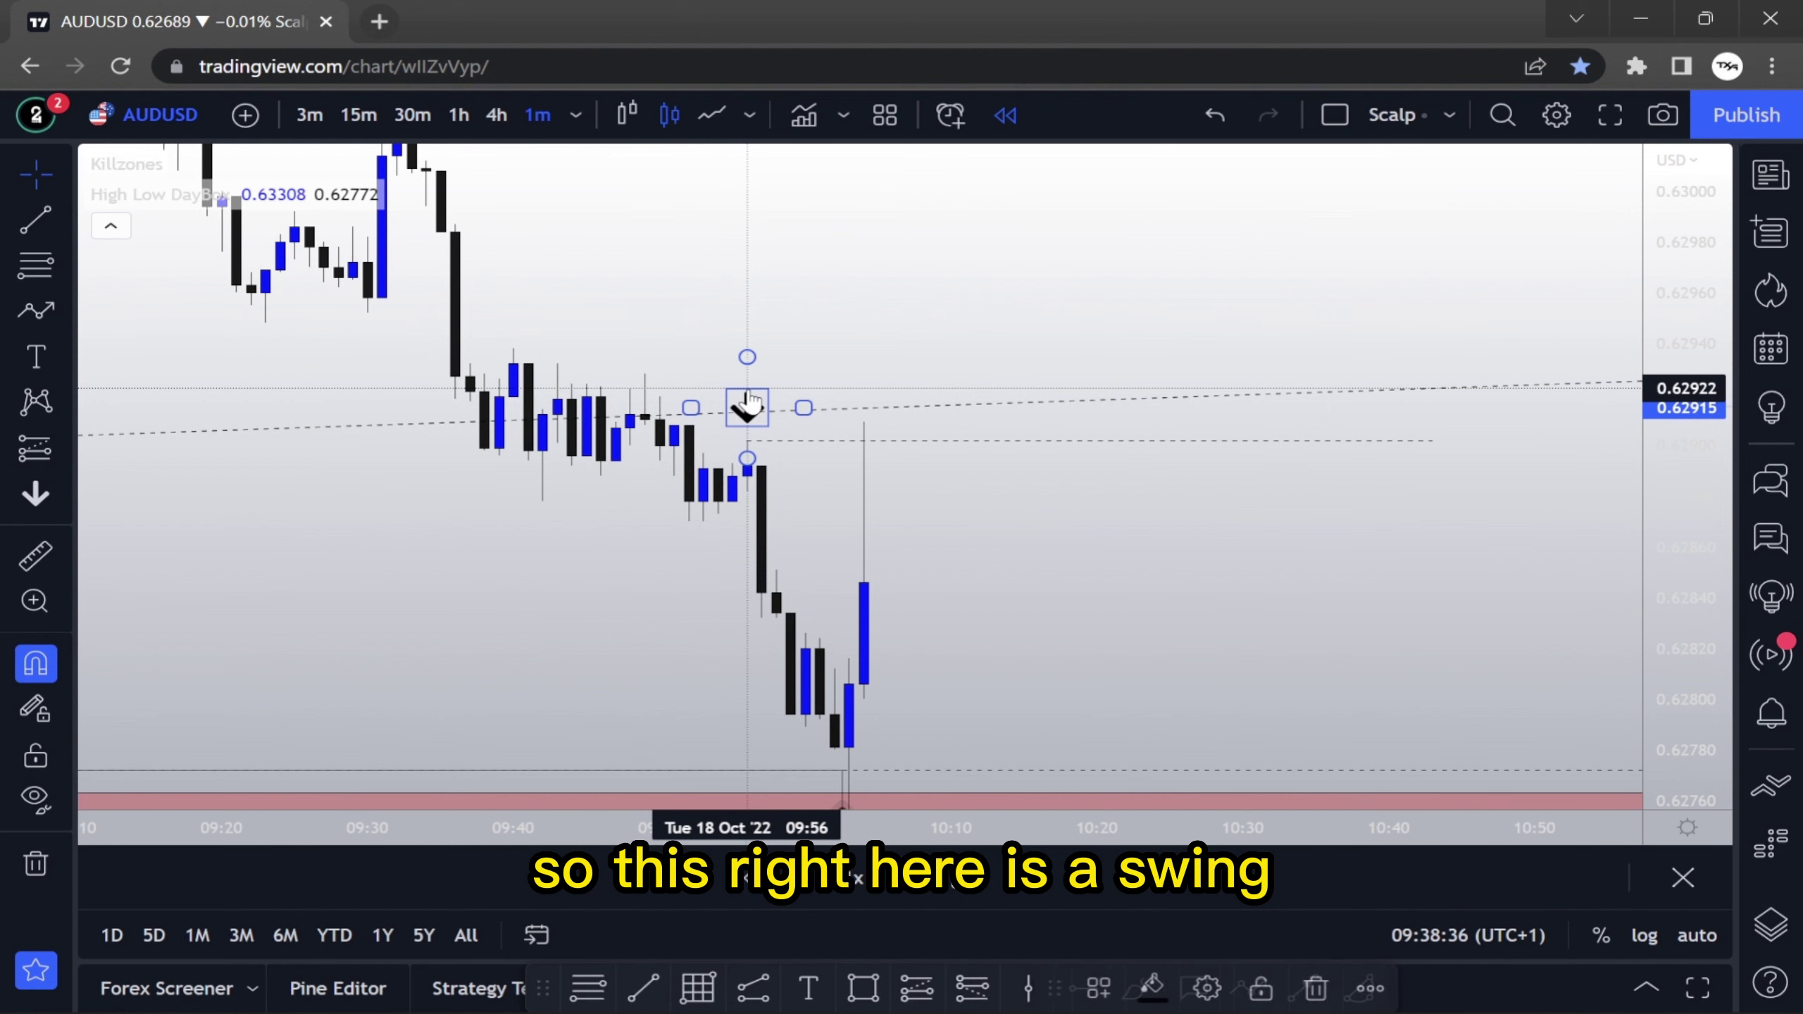
left_click(803, 532)
Advance the replay three bars to 10:07 and place a second down arrow above the 10:04 candle's wick, at about 0.62915
scroll(803, 532, "up", 2)
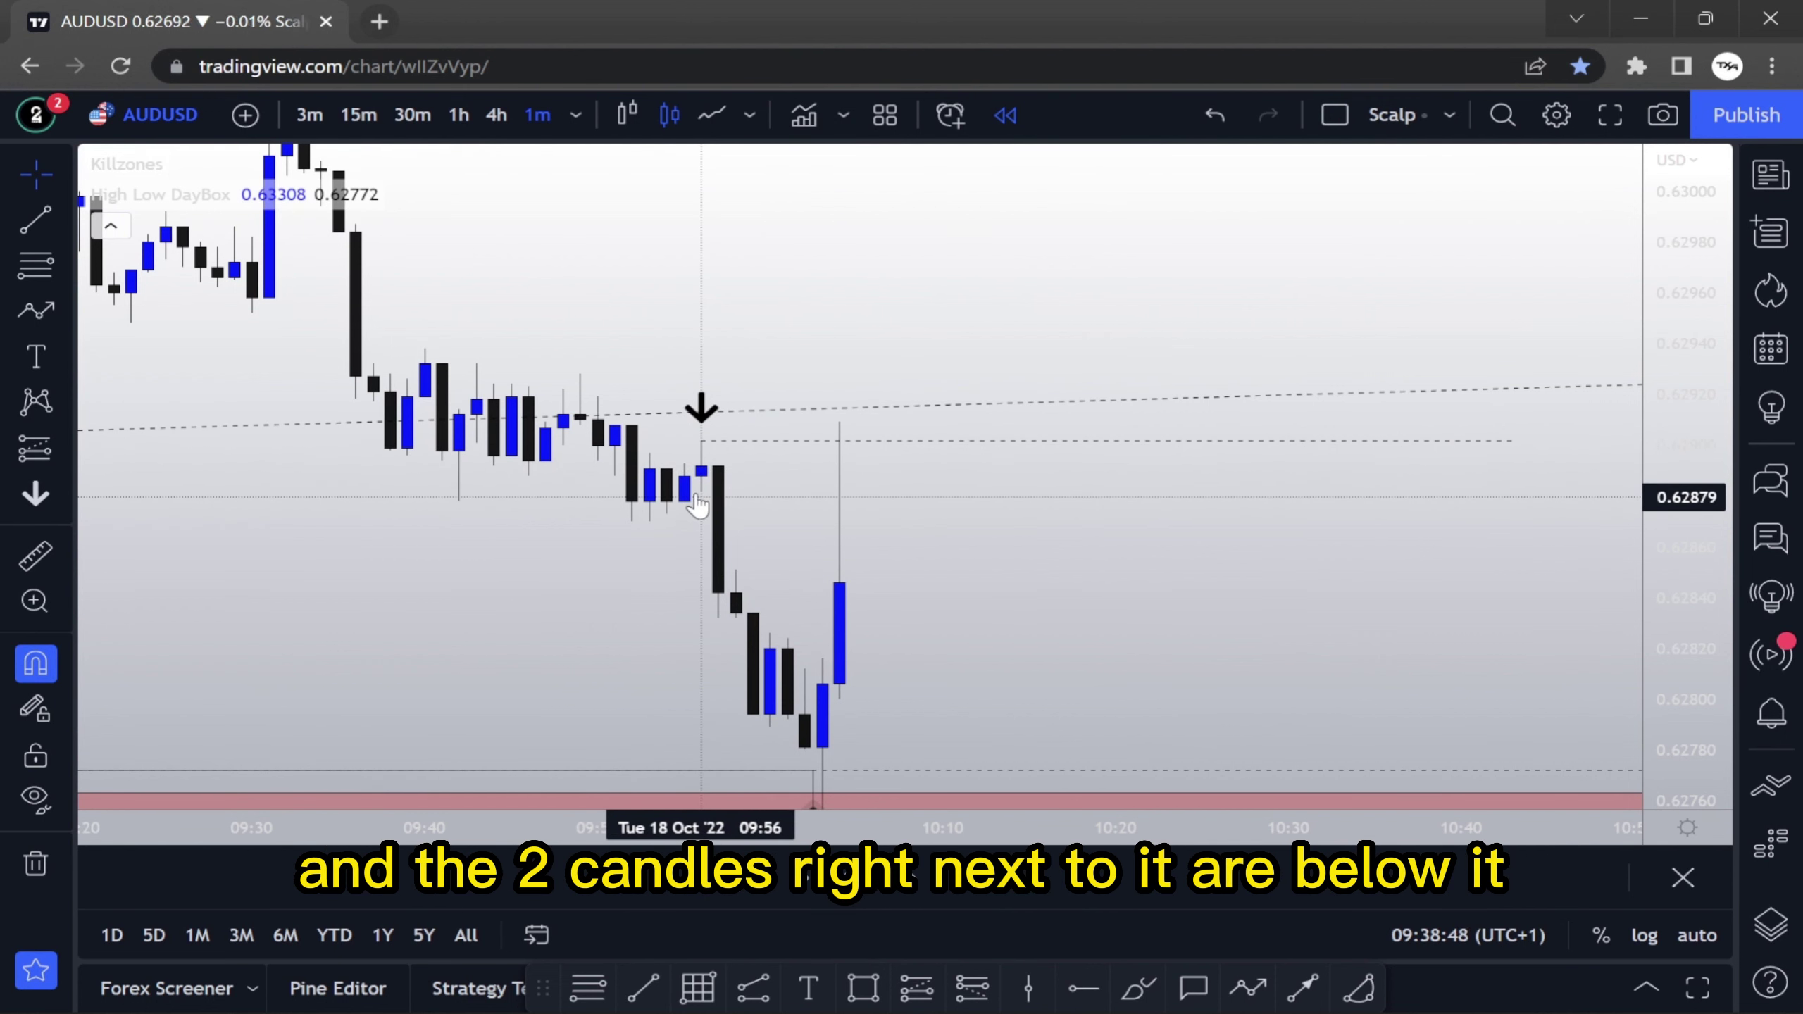
scroll(530, 526, "down", 1)
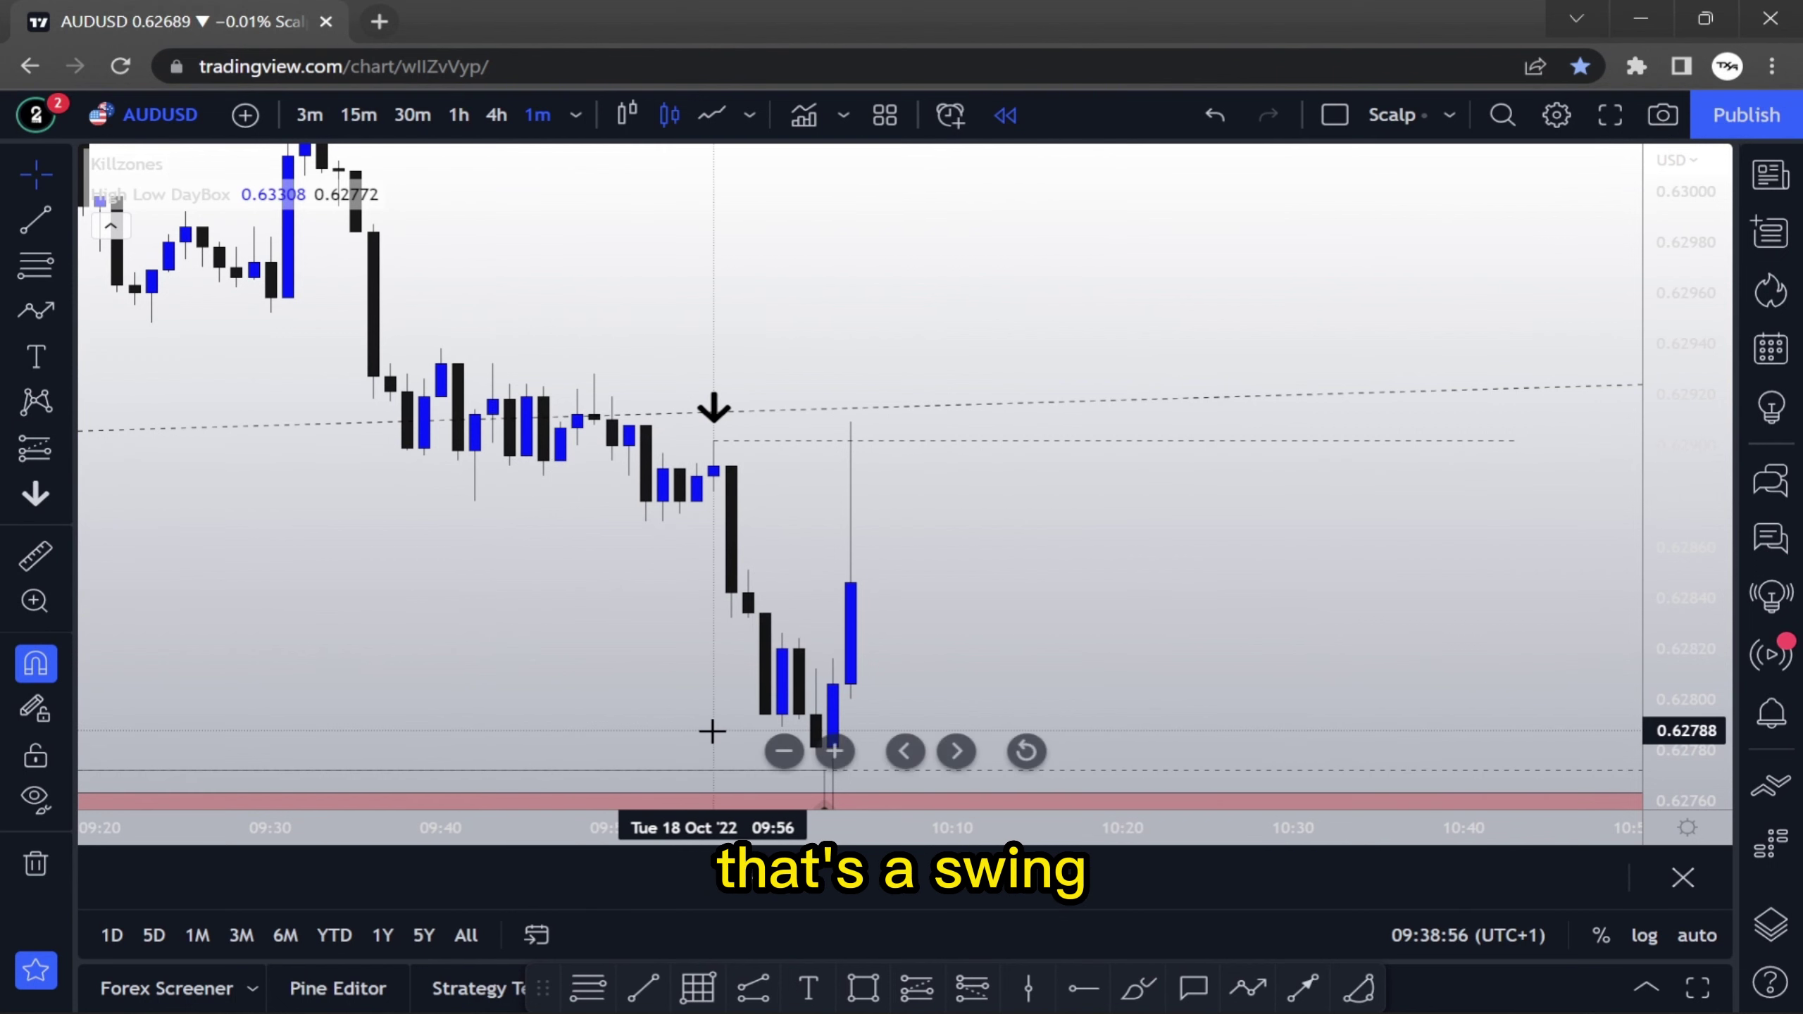
scroll(632, 746, "up", 2)
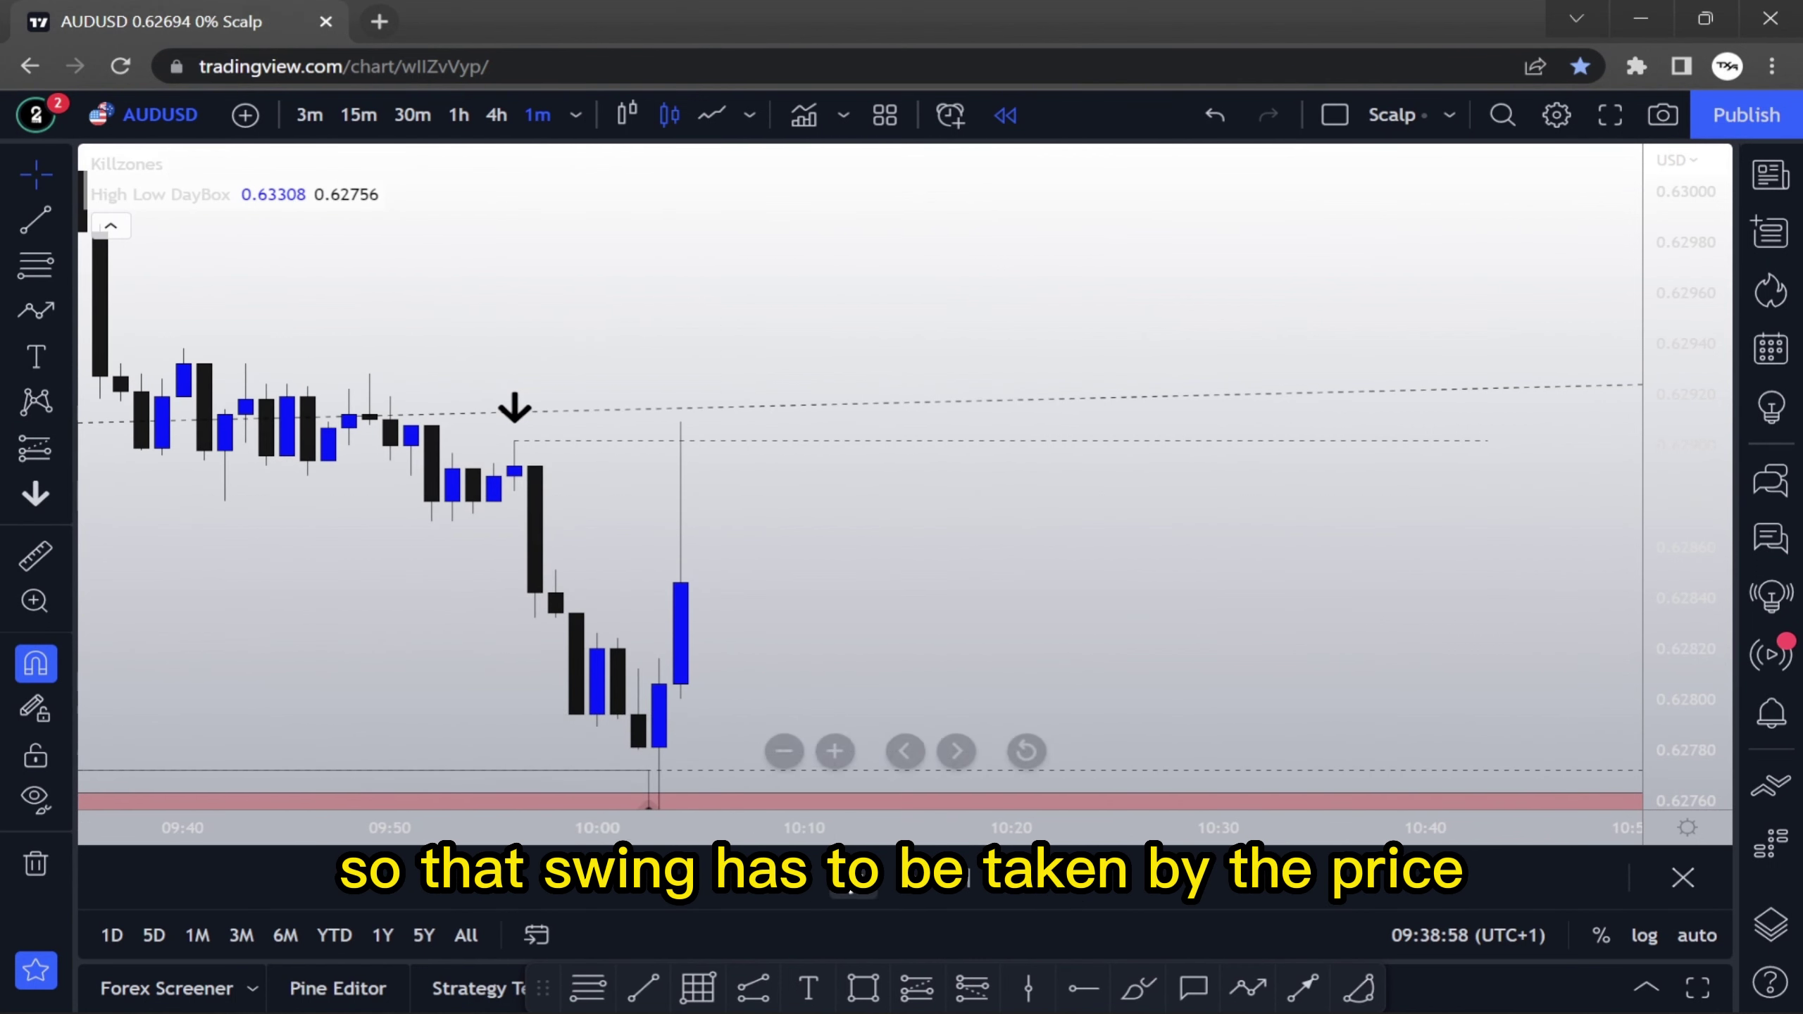
left_click(903, 875)
left_click(903, 875)
left_click(903, 875)
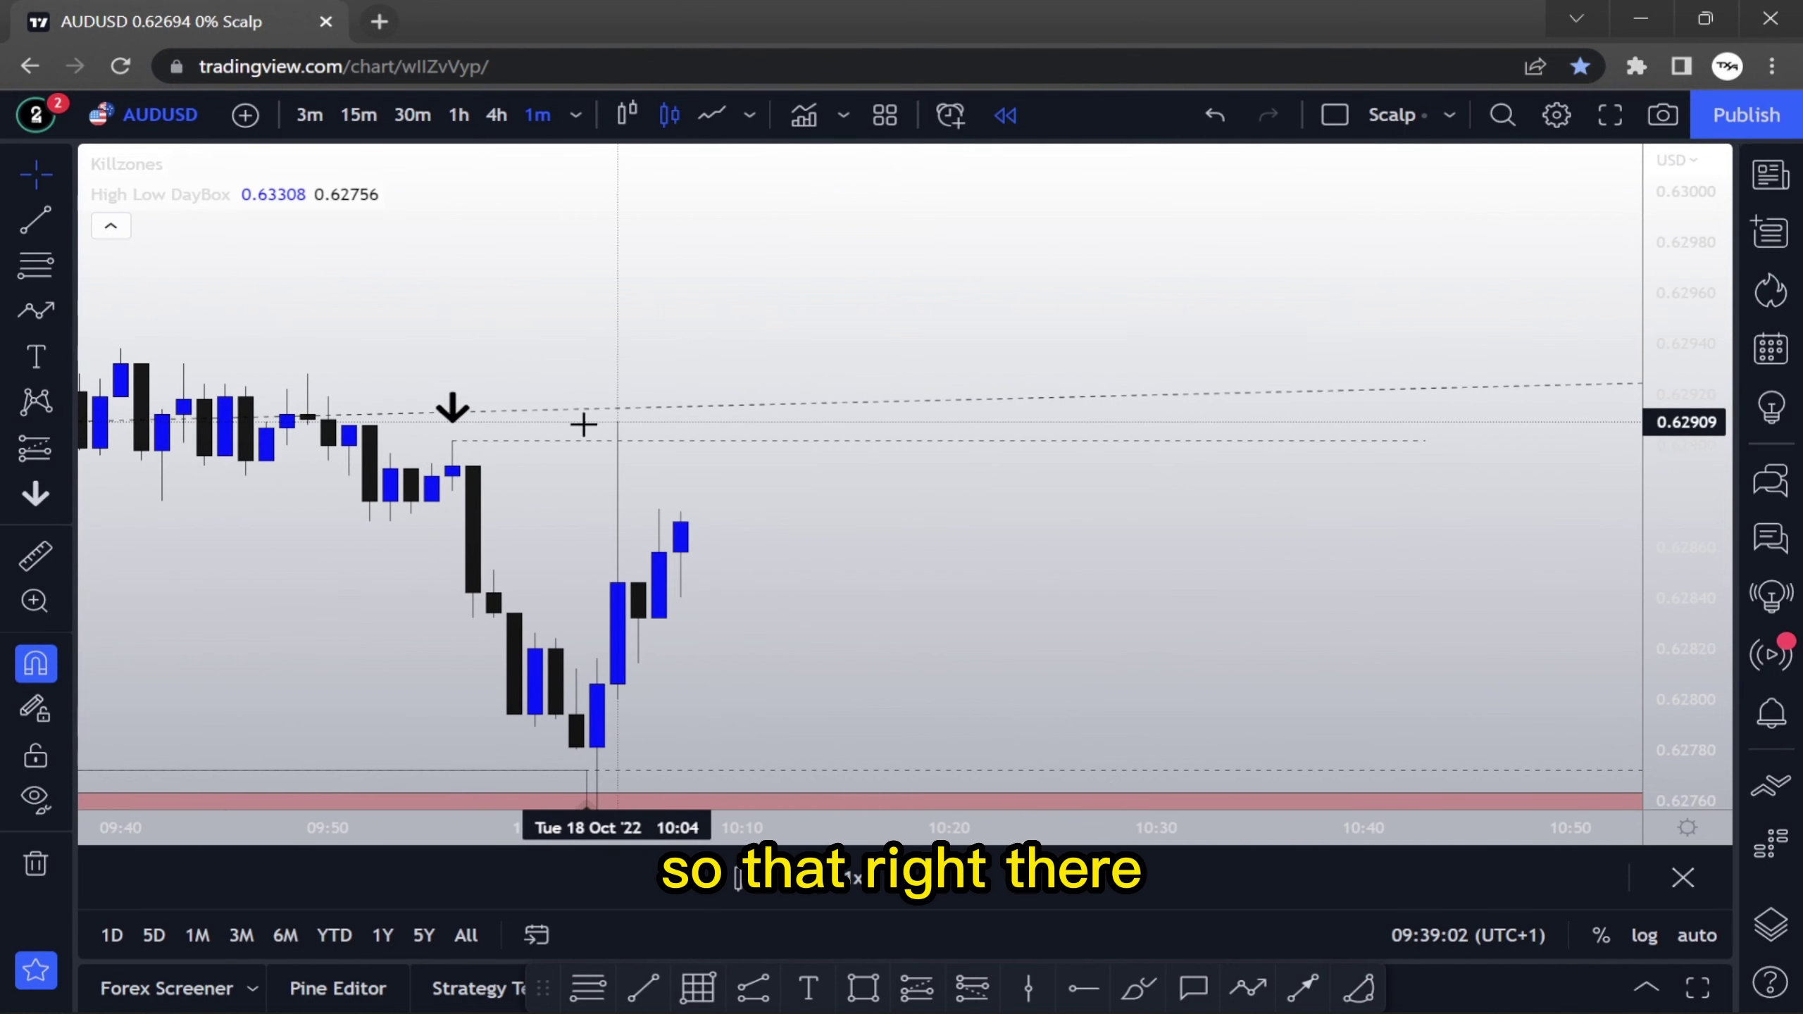
left_click(616, 418)
left_click_drag(616, 417, 615, 399)
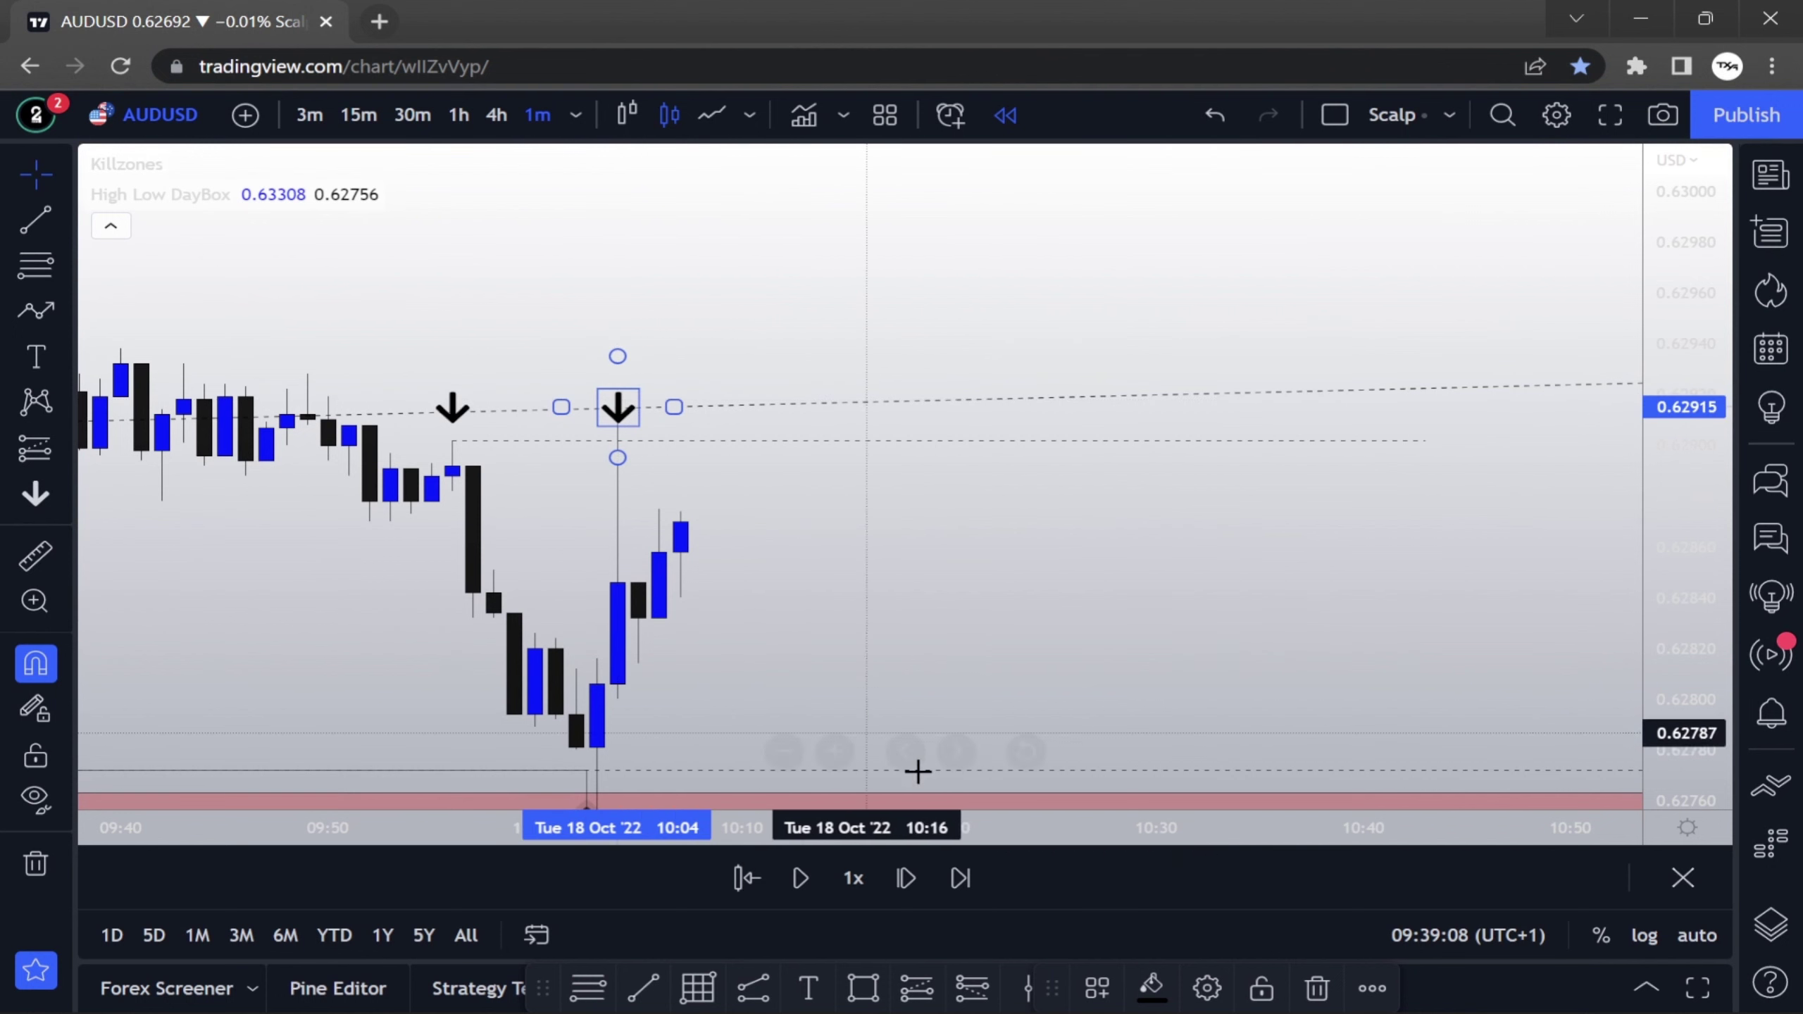
Draw a path arrow from the 10:03 candle up to about 0.62920 at 10:12 and back to the 09:56 swing high
left_click(39, 310)
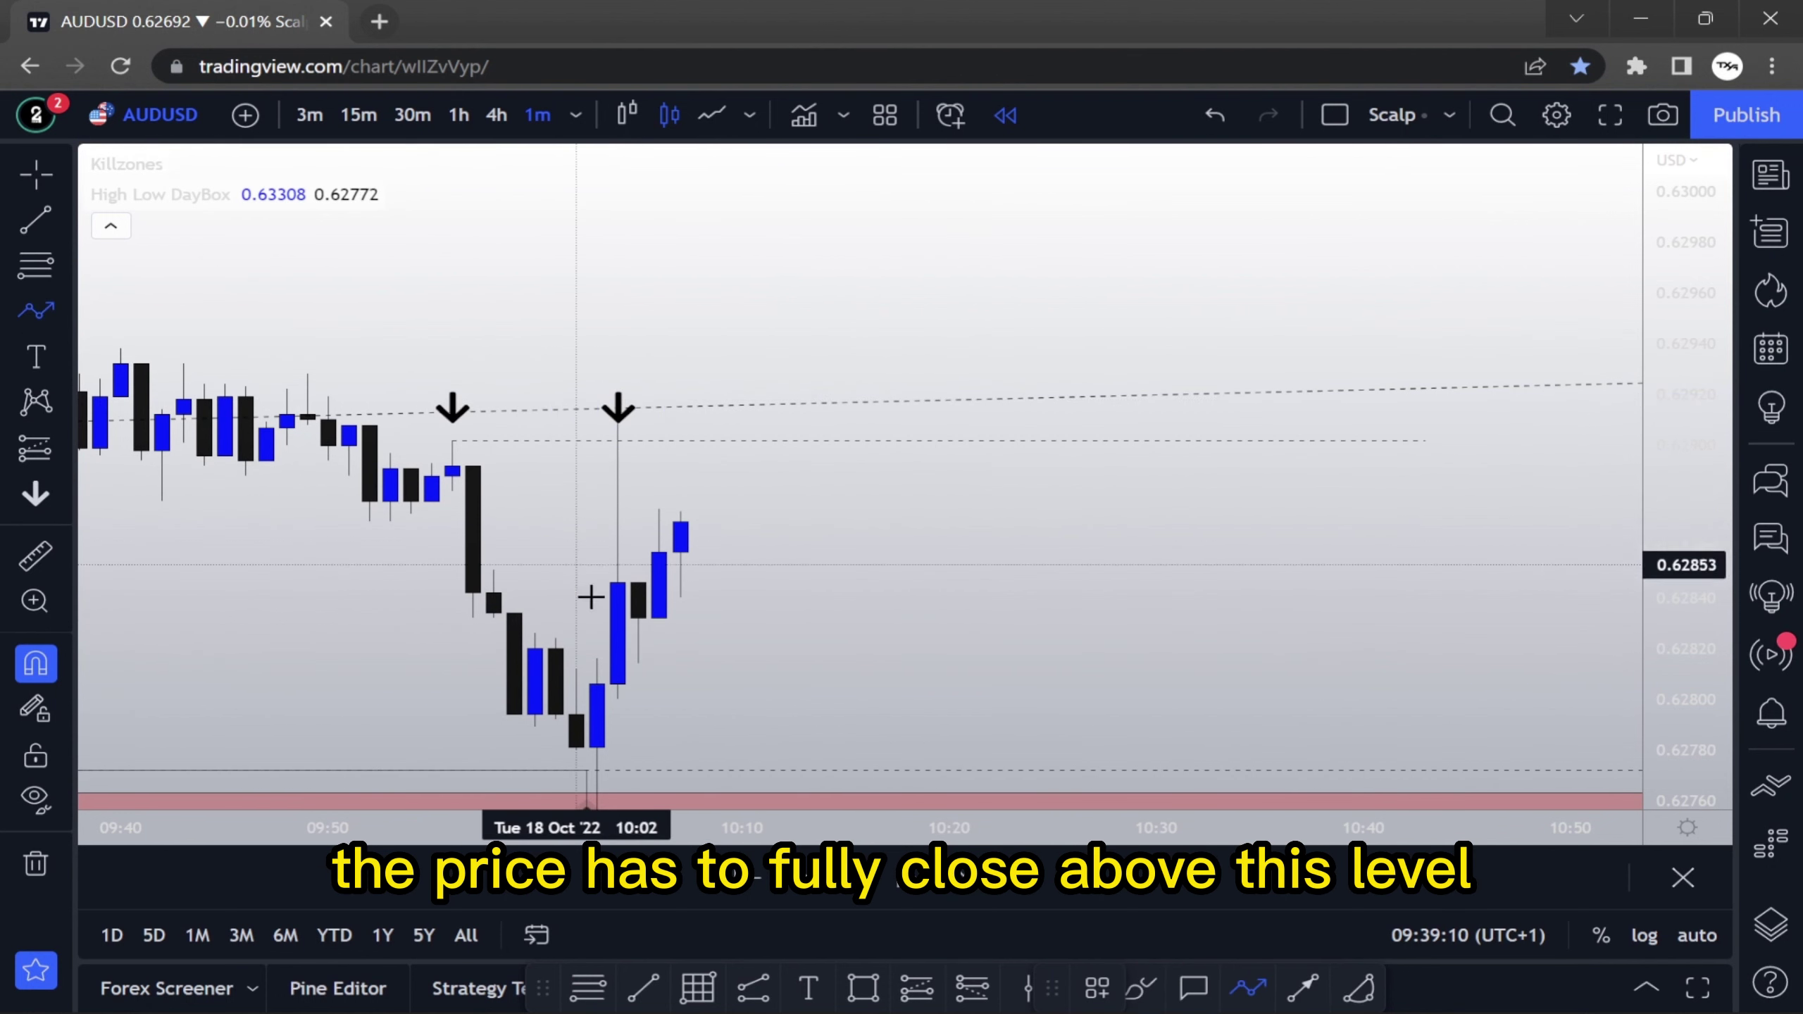
left_click(596, 684)
left_click(780, 390)
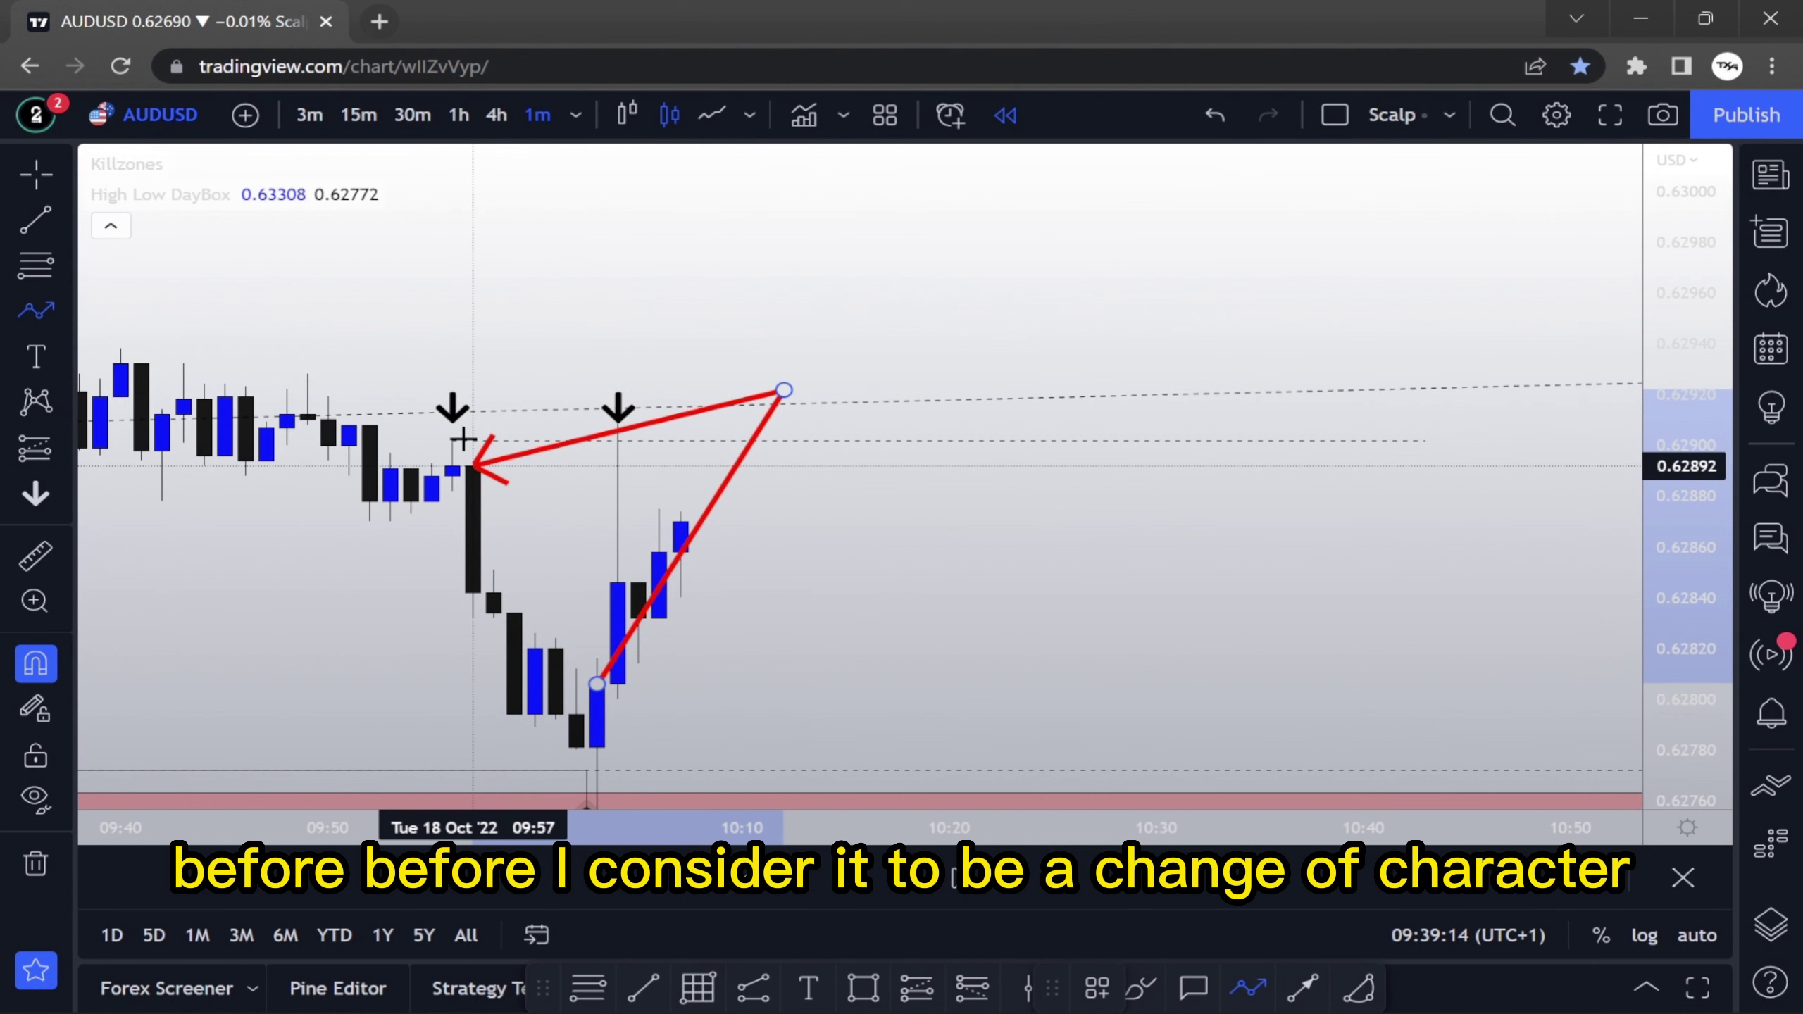
left_click(453, 440)
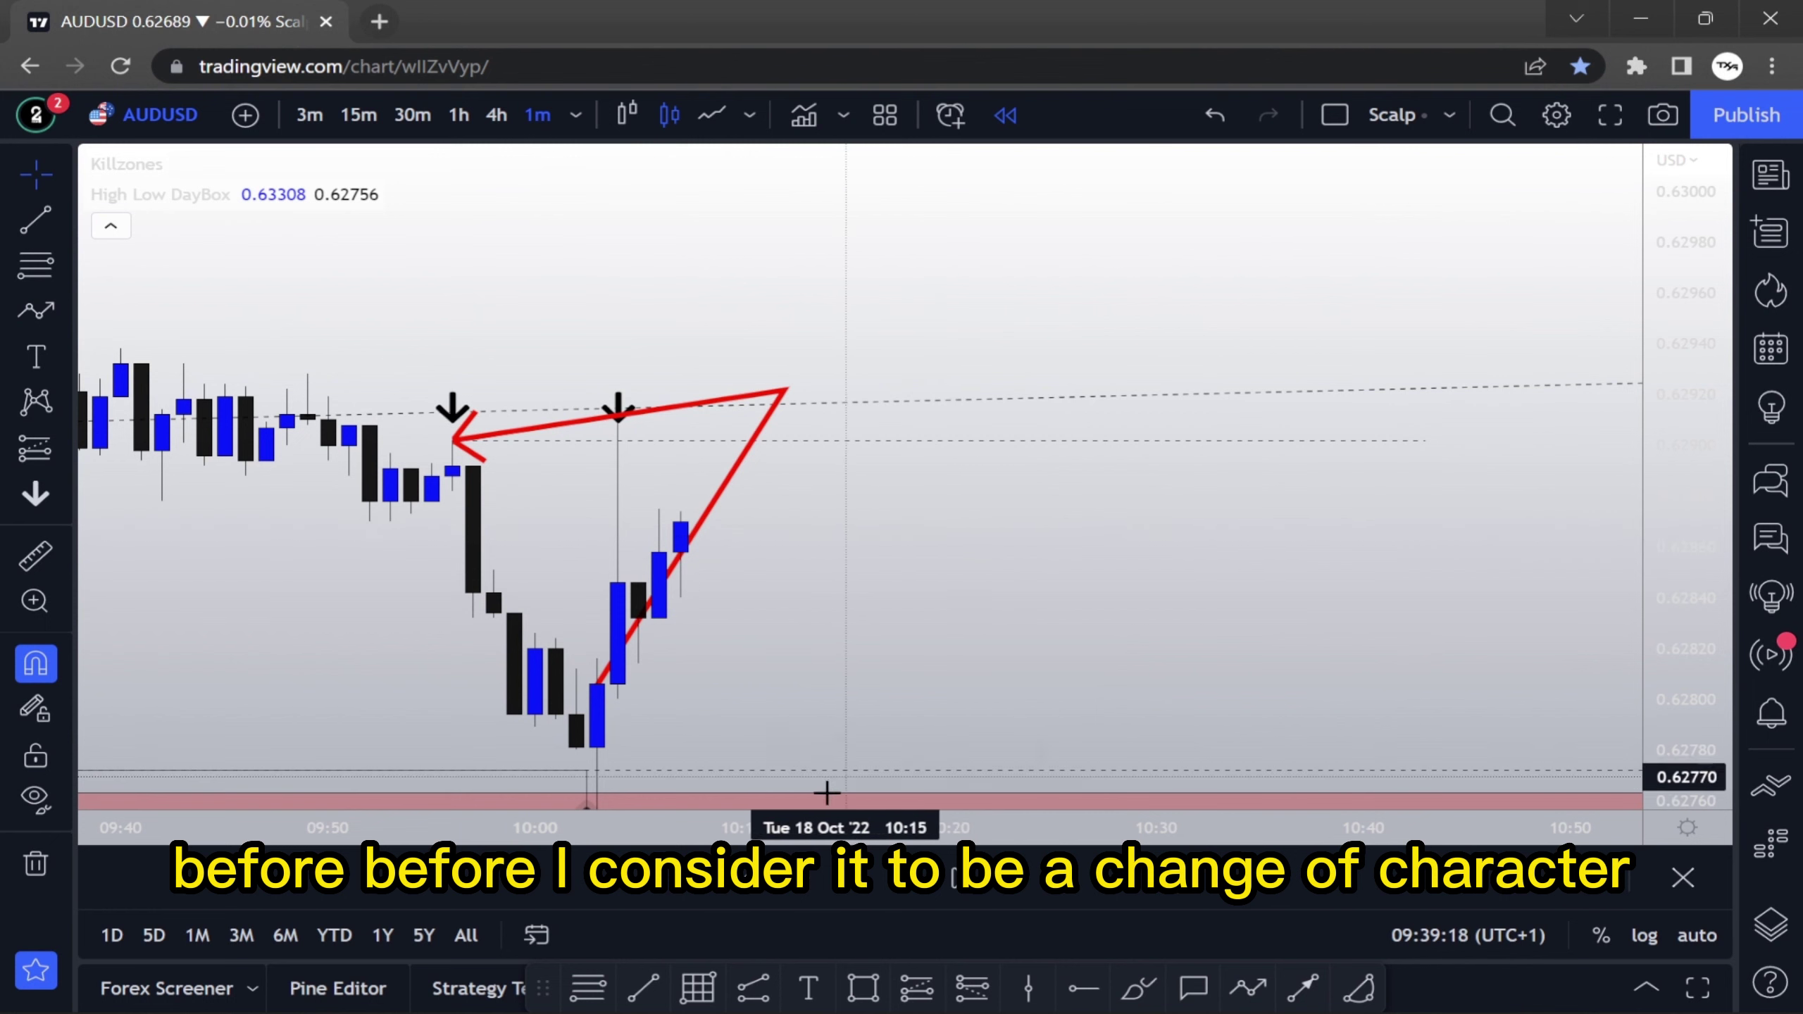
Advance the replay bar by bar to 10:16, past the close above the swing-high line, and delete the path arrow
left_click(913, 869)
left_click(913, 870)
left_click(913, 869)
left_click(913, 869)
left_click(913, 869)
left_click(908, 878)
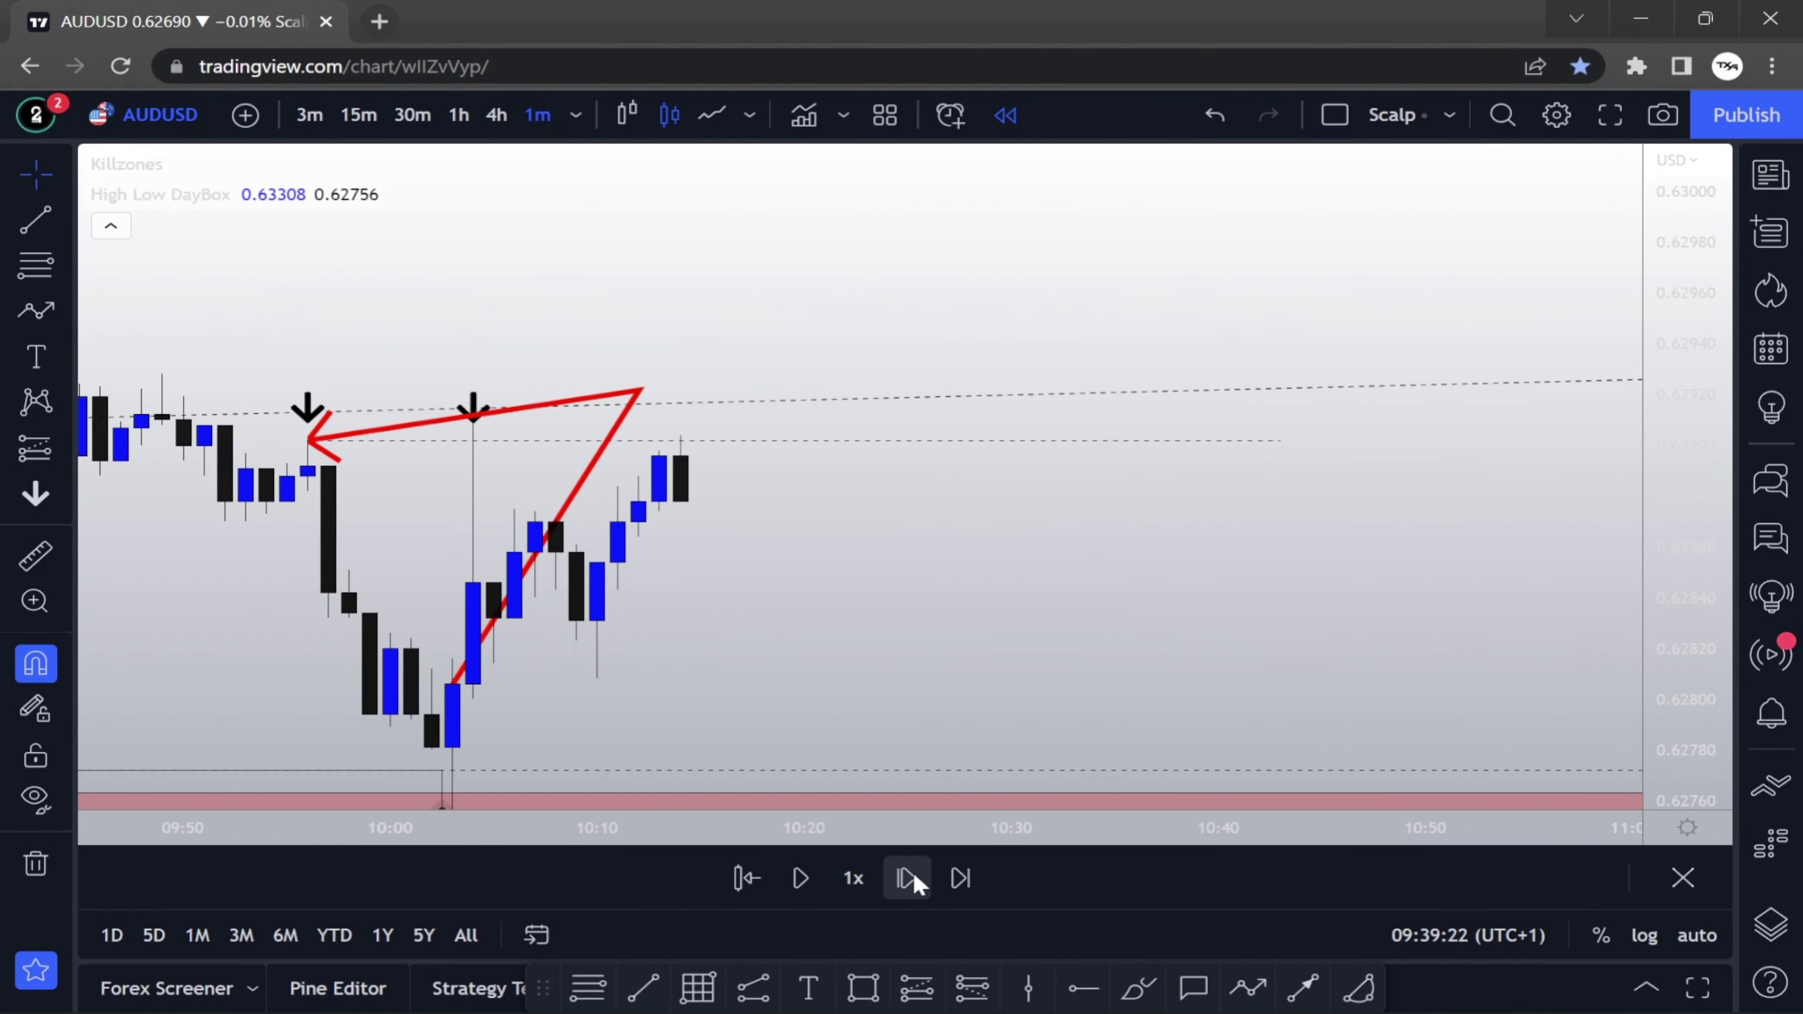
left_click(908, 878)
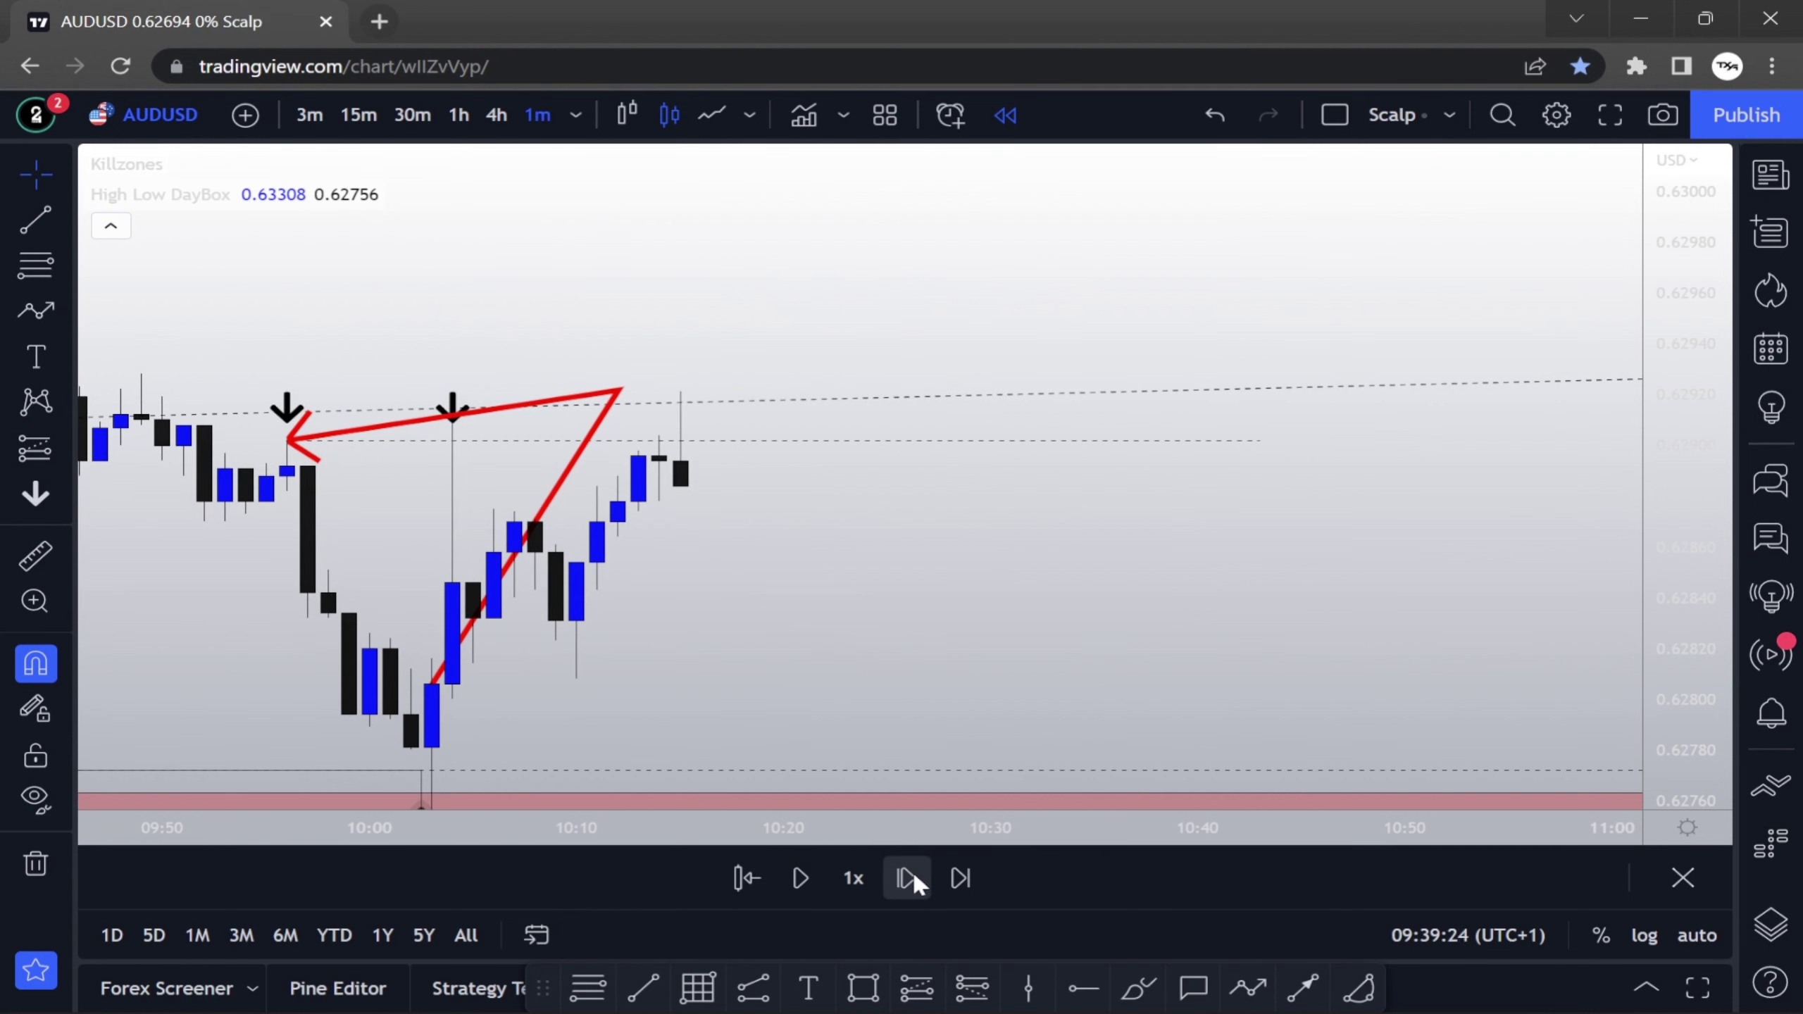
left_click(908, 878)
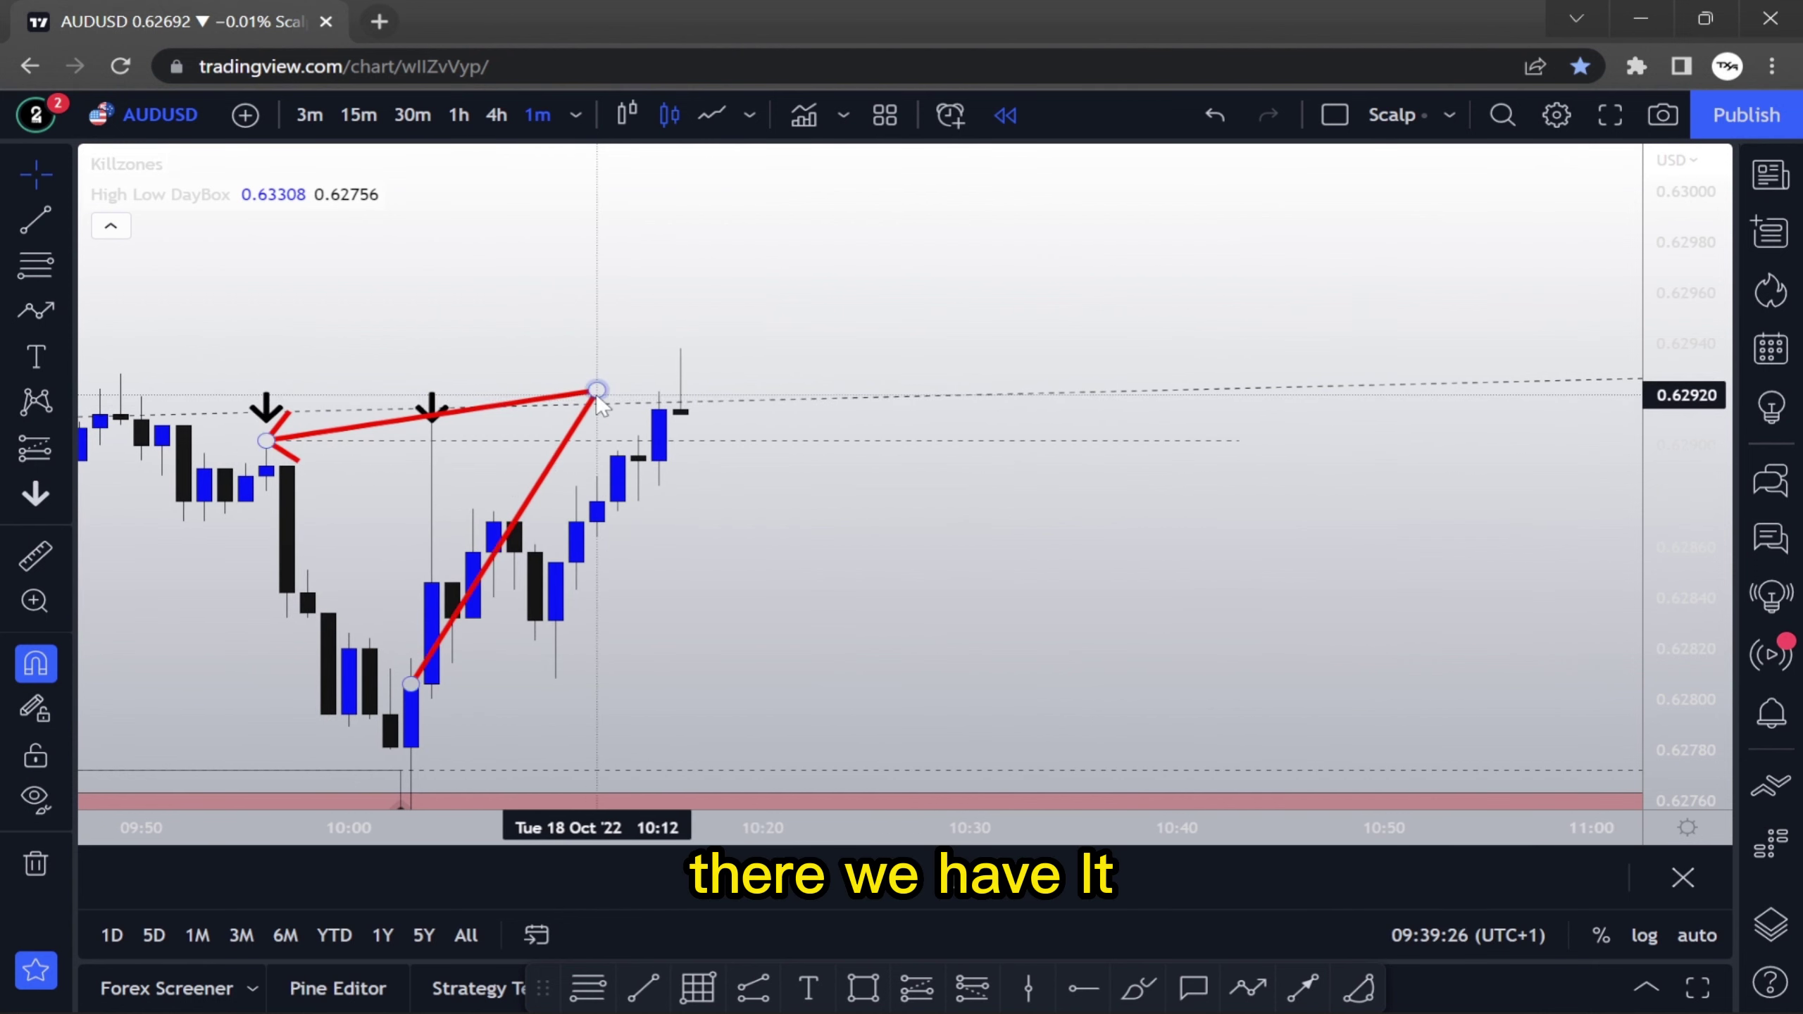
key("Delete")
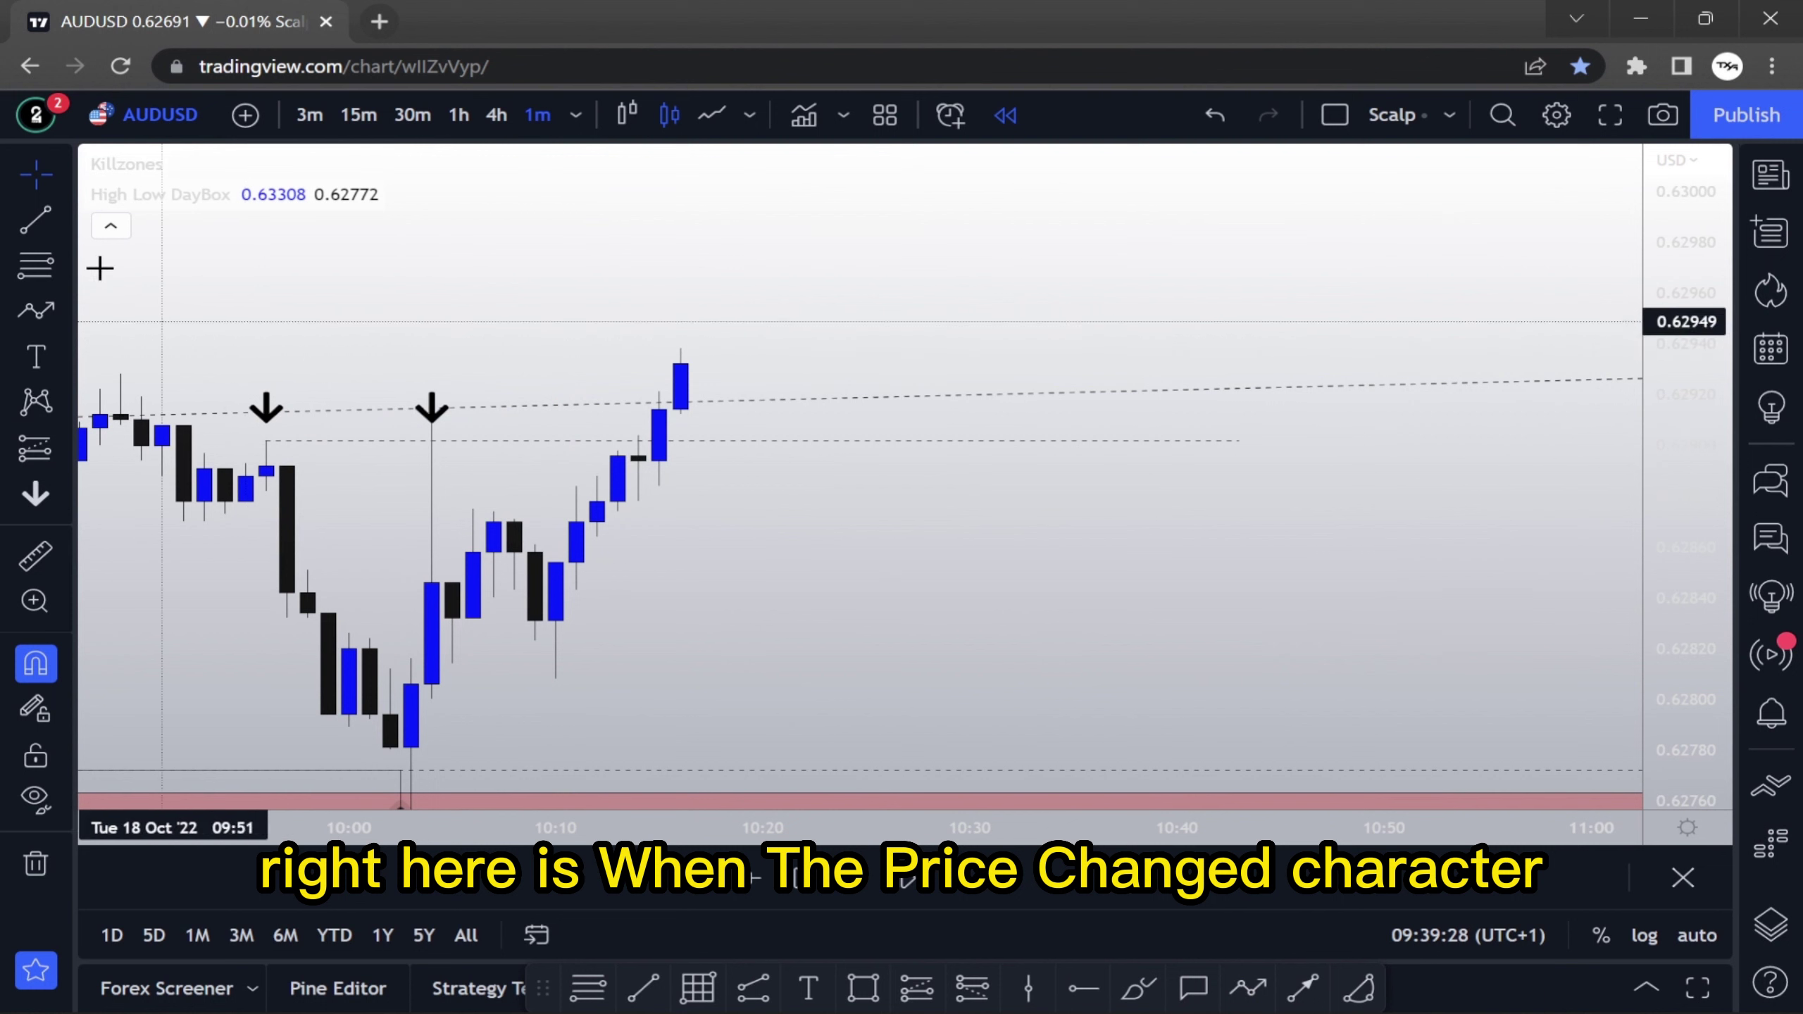
Draw a horizontal trend line at 0.62902 from 09:56 to 10:18 and label it "choch"
left_click(36, 222)
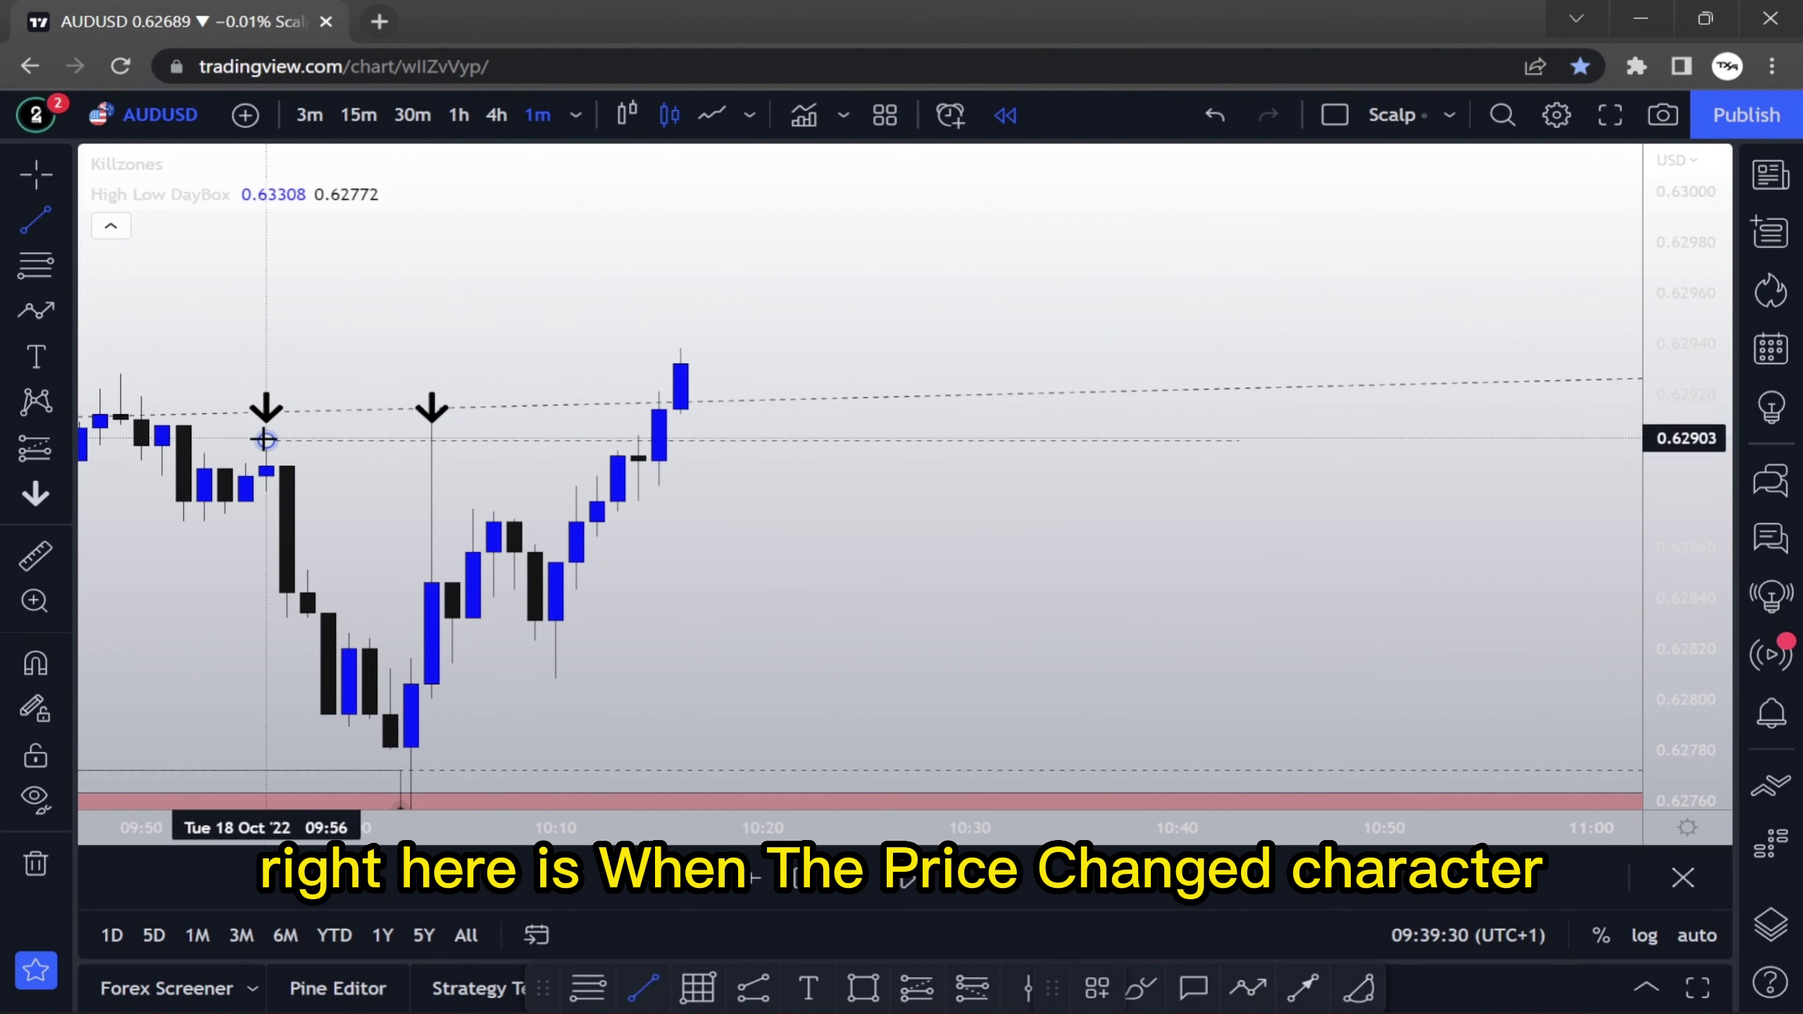
left_click(265, 439)
left_click(715, 467, "ctrl")
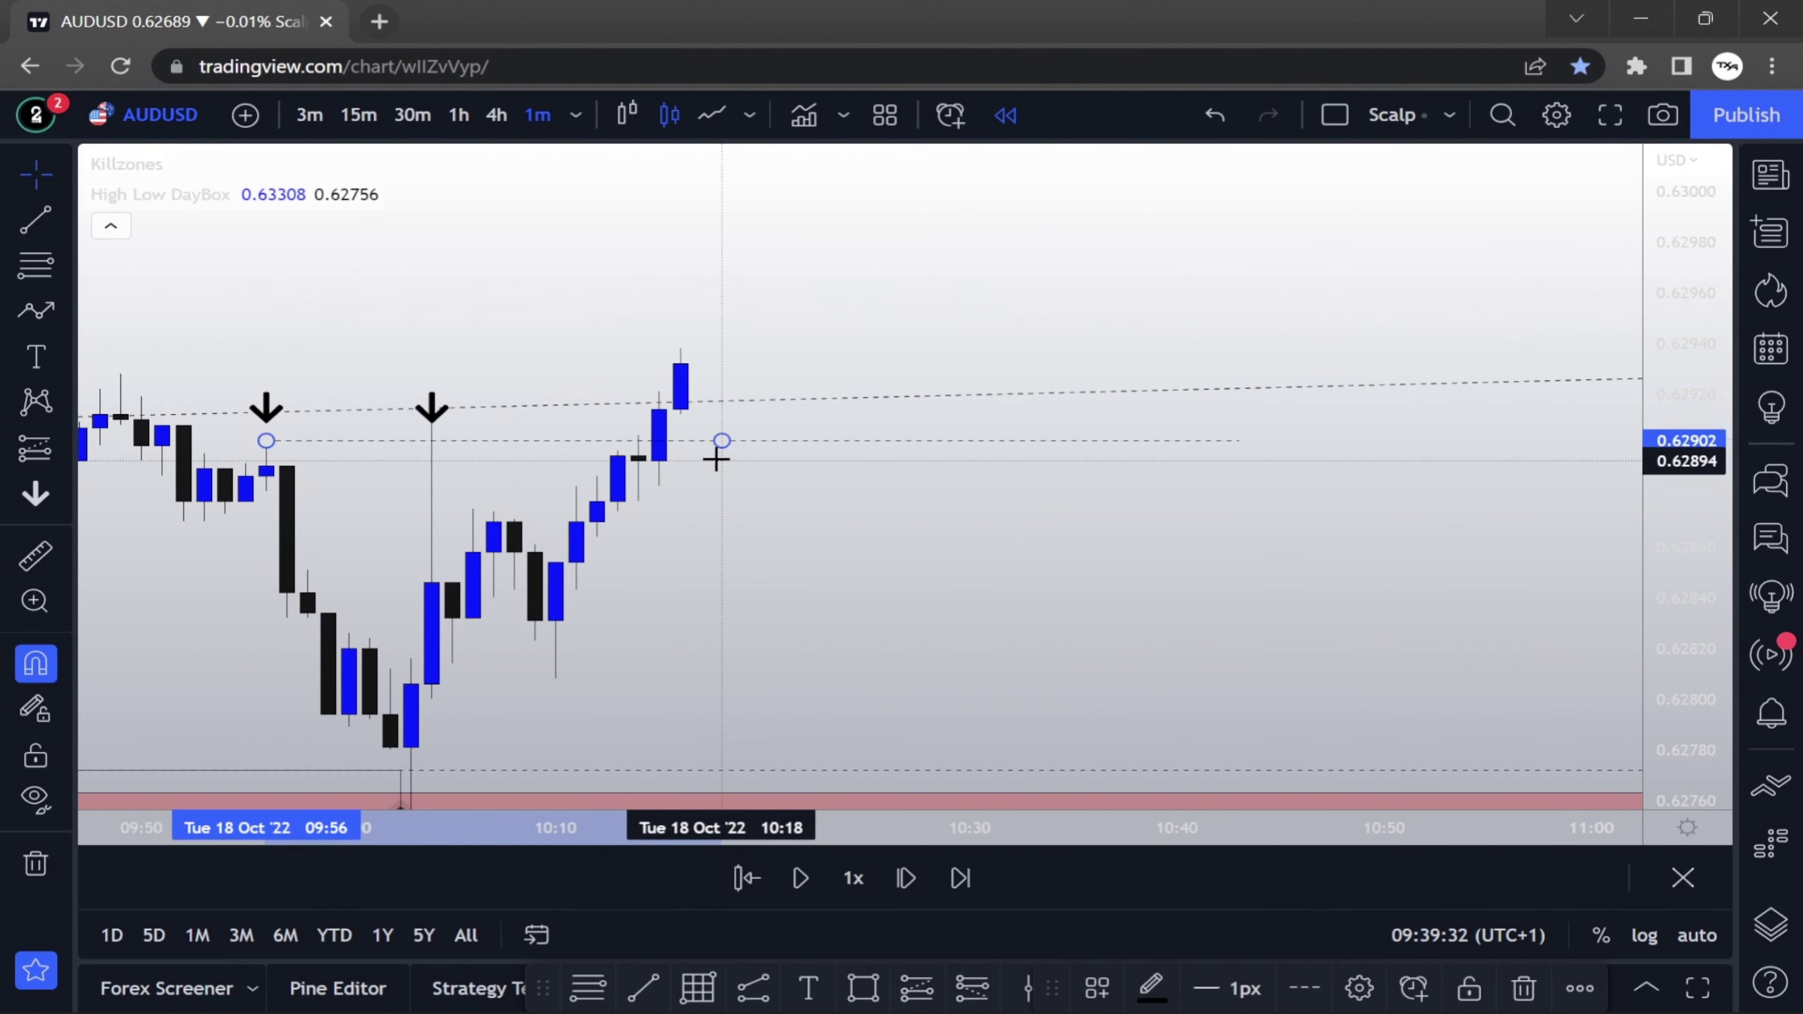
double_click(722, 442)
type("choch")
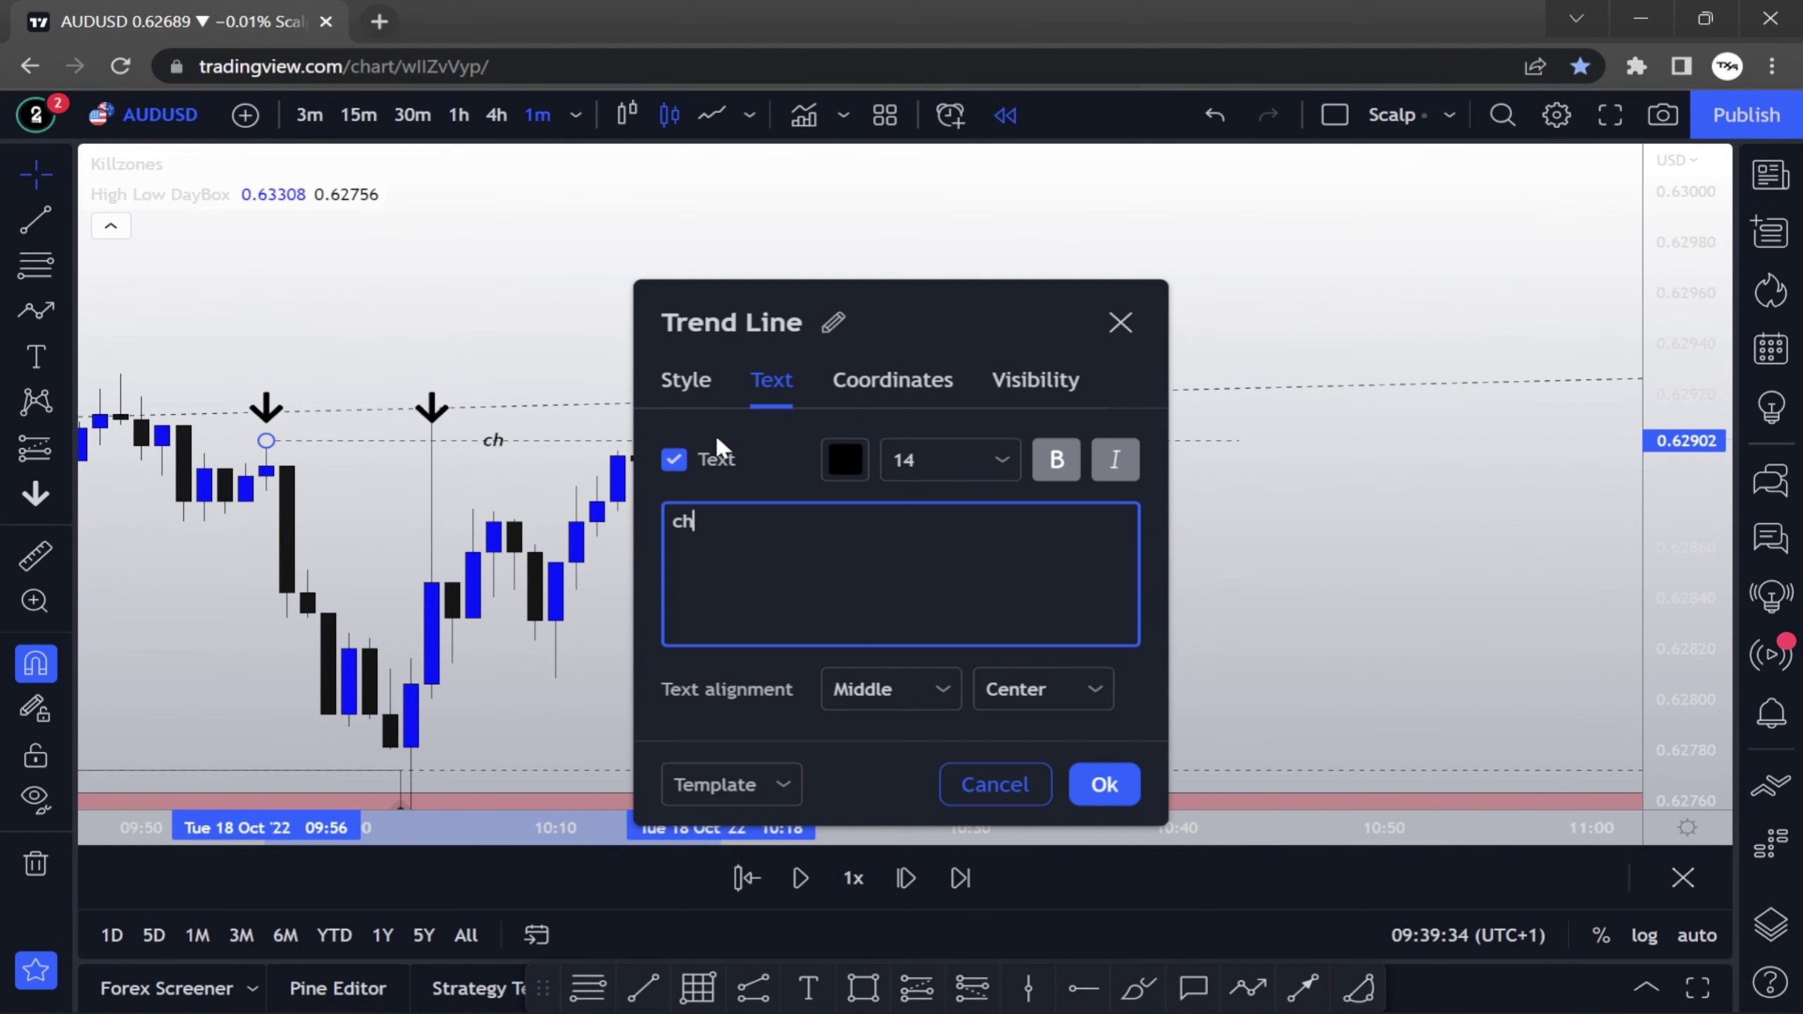
left_click(1105, 784)
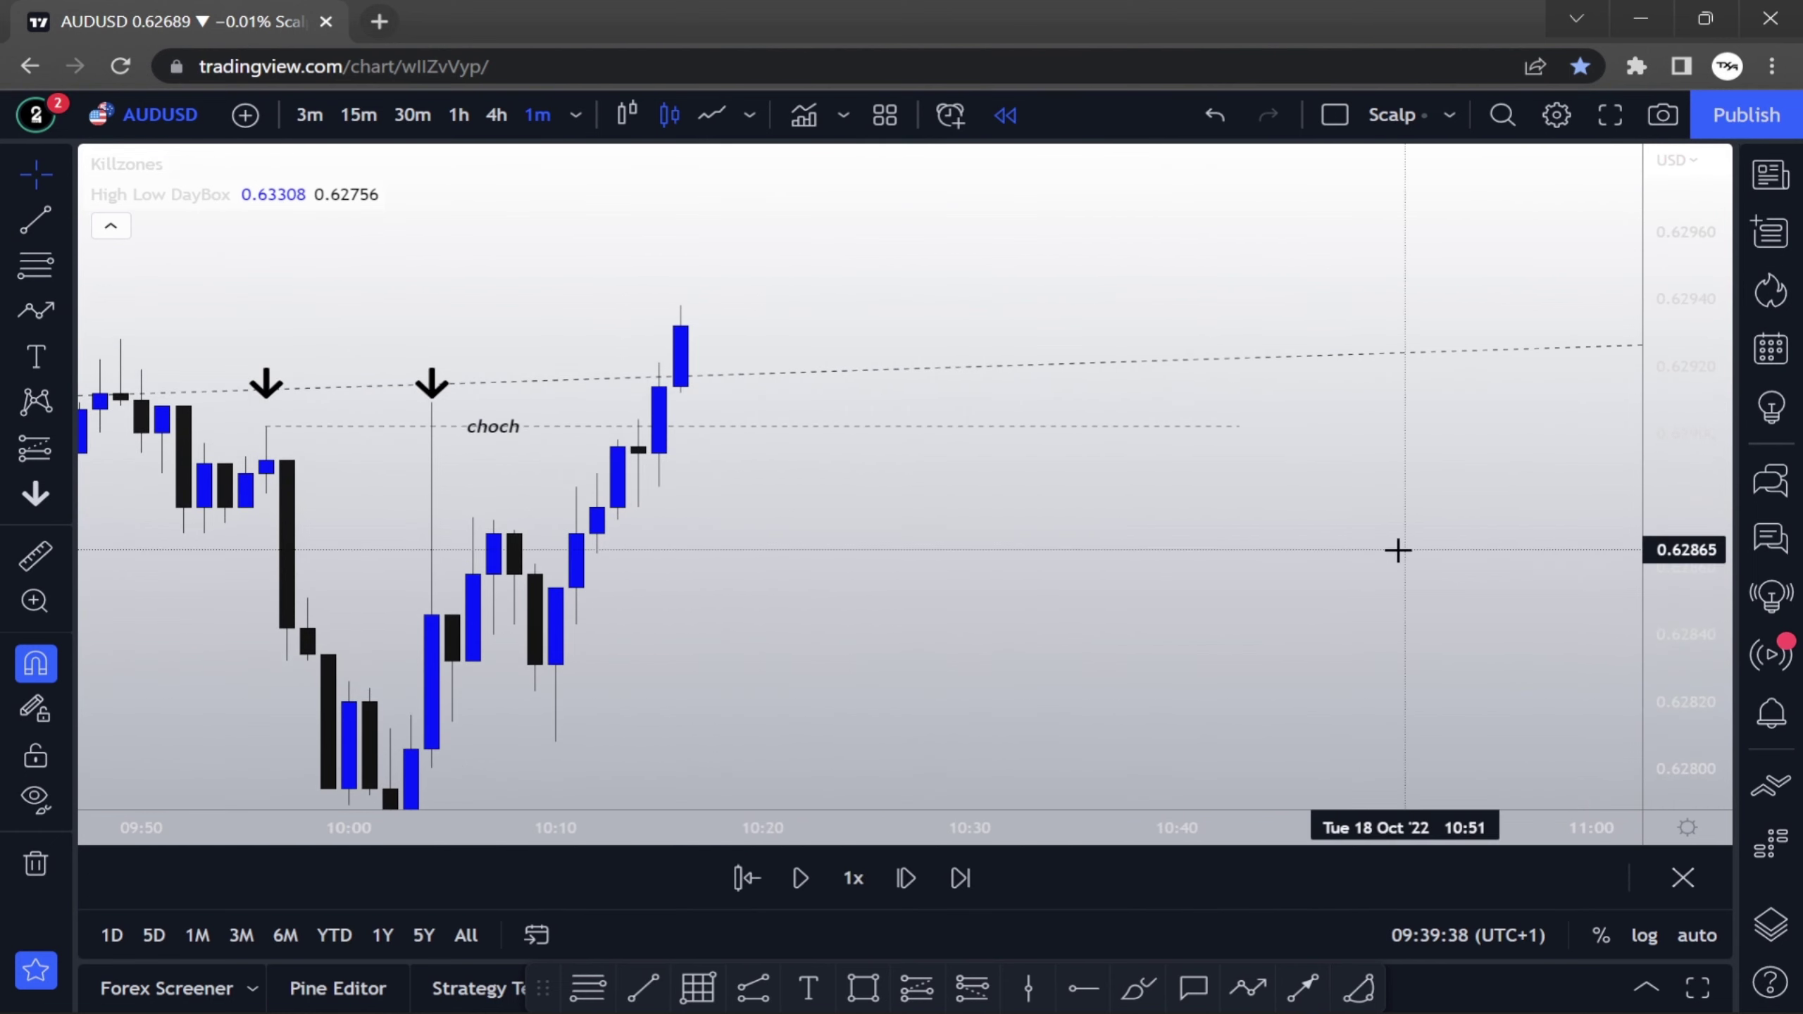
Draw a rectangle over the 10:09 down candle's body, from 0.62858 to 0.62831, extending to about 11:02
scroll(1683, 415, "down", 2)
left_click_drag(1697, 315, 1633, 556)
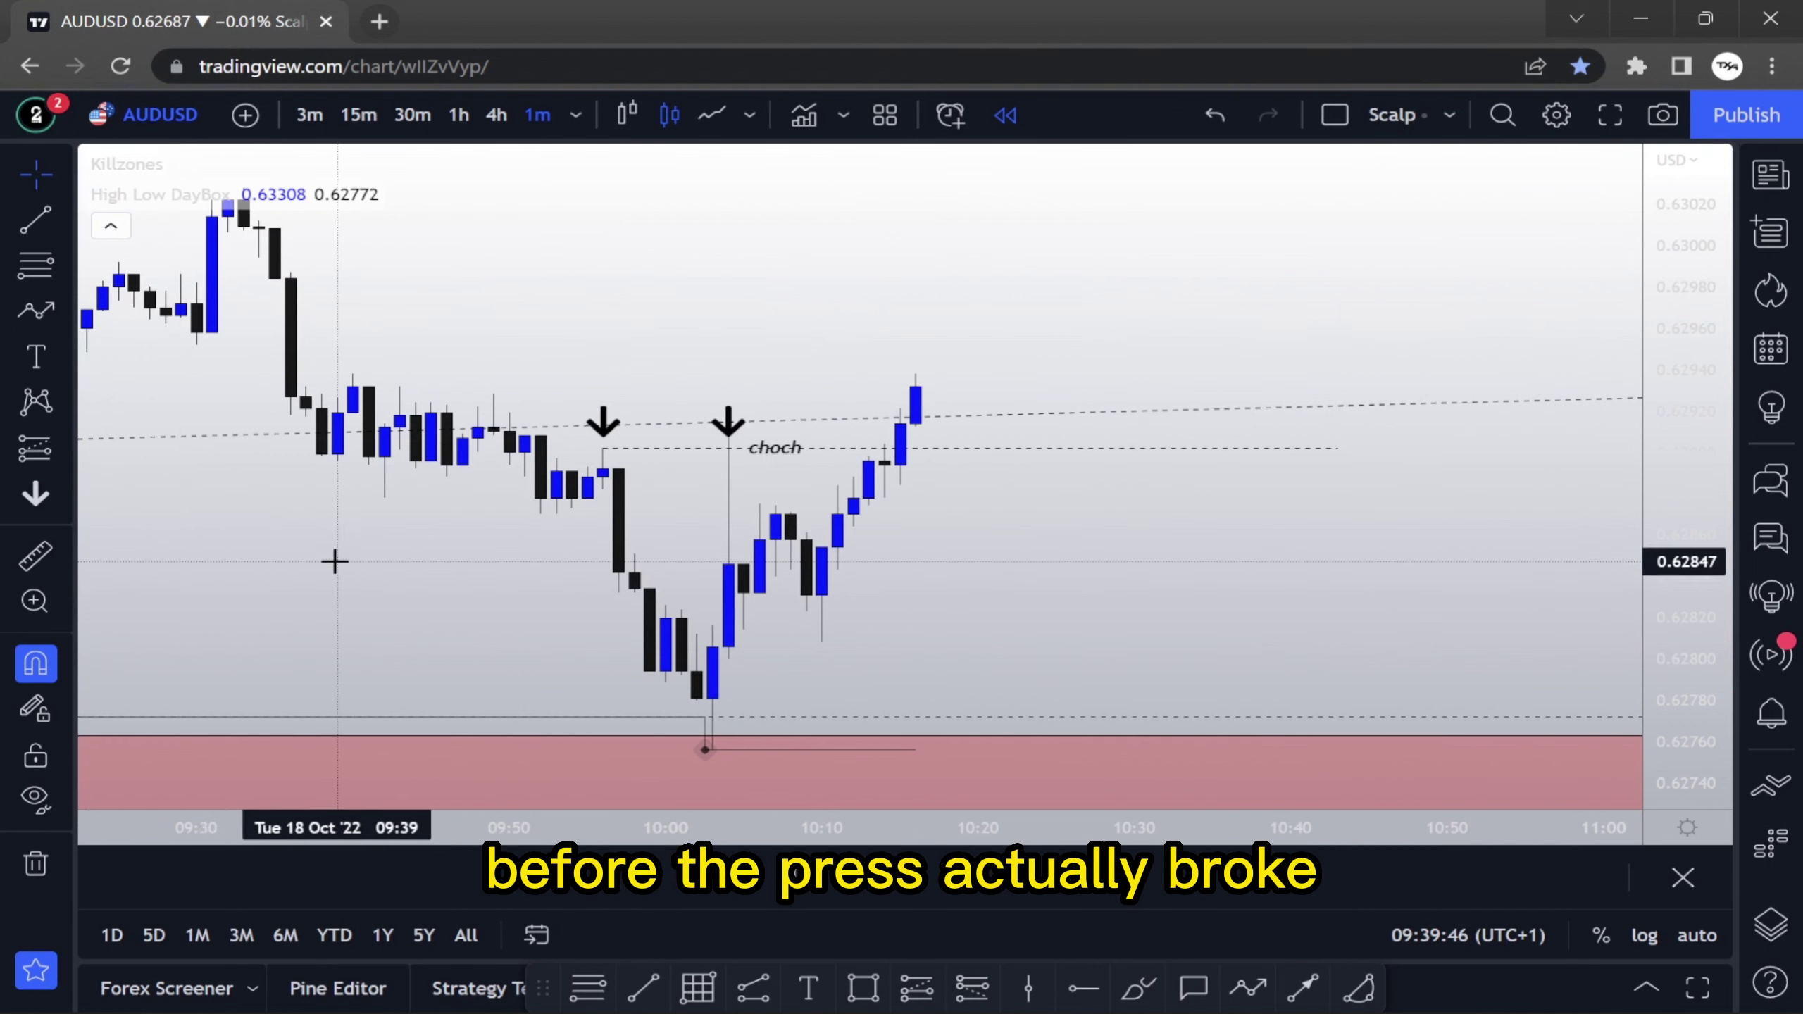
left_click(63, 313)
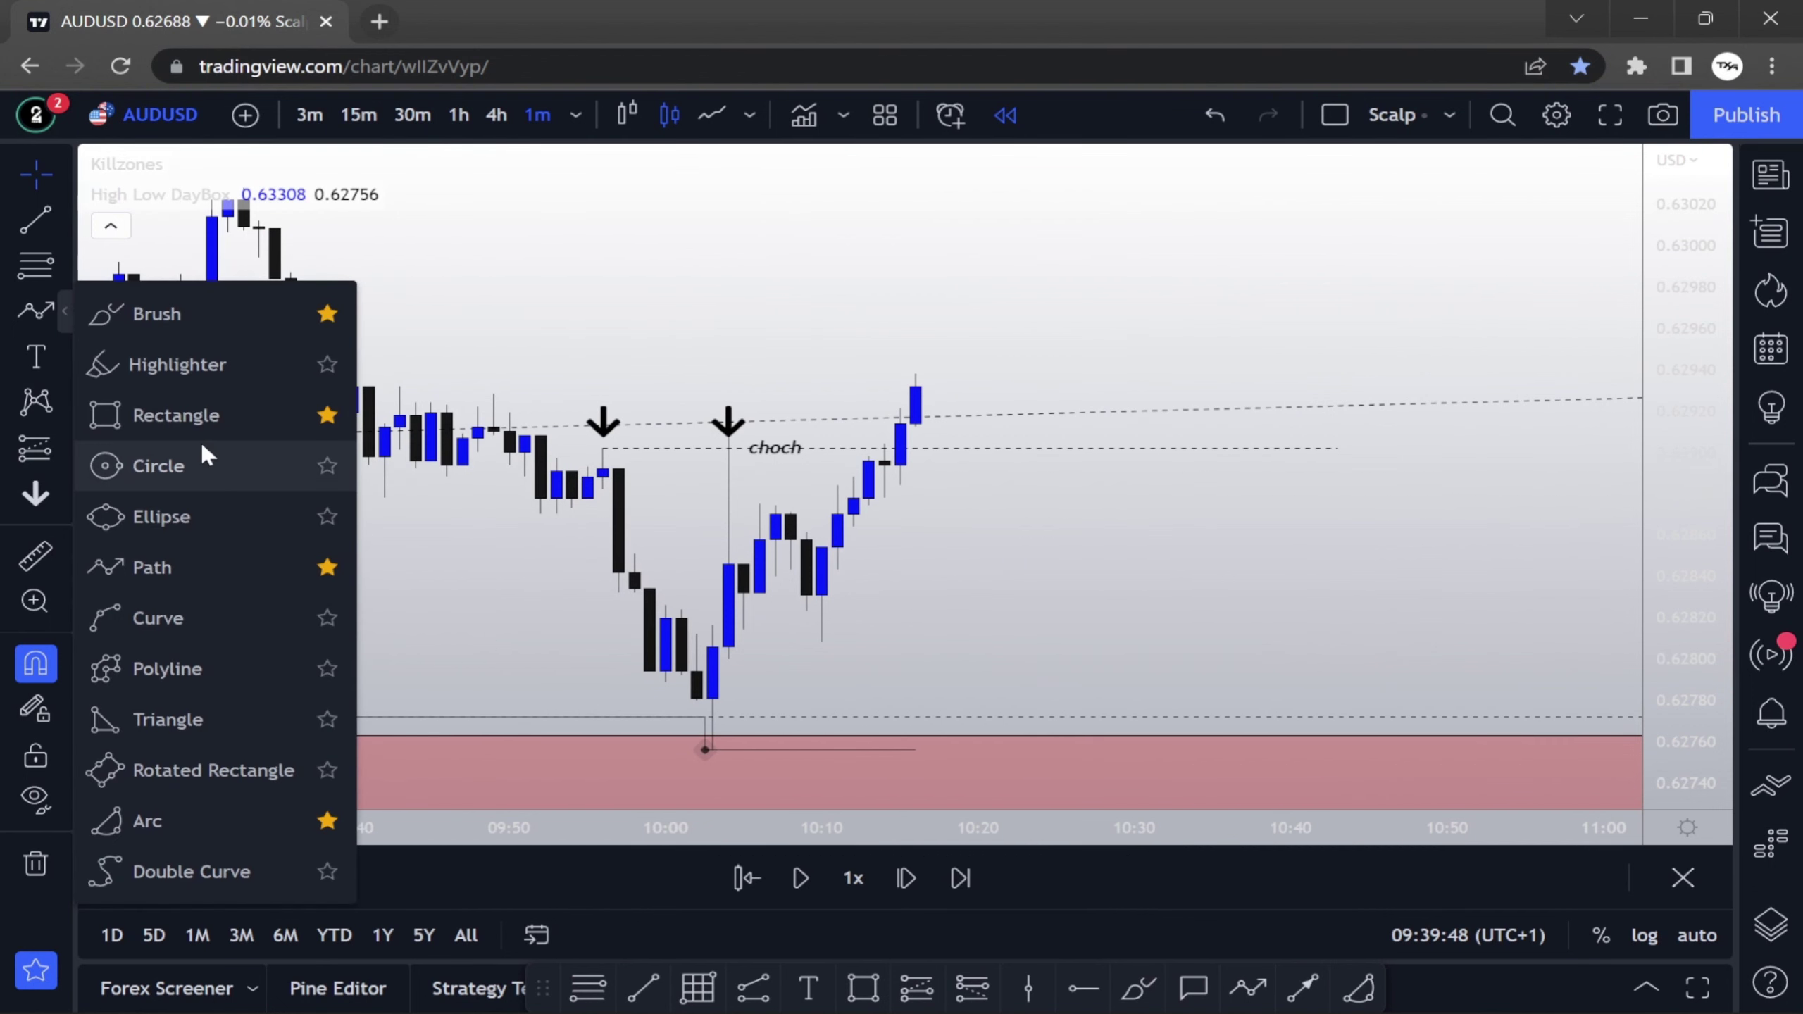
left_click(201, 462)
left_click(69, 312)
left_click(219, 411)
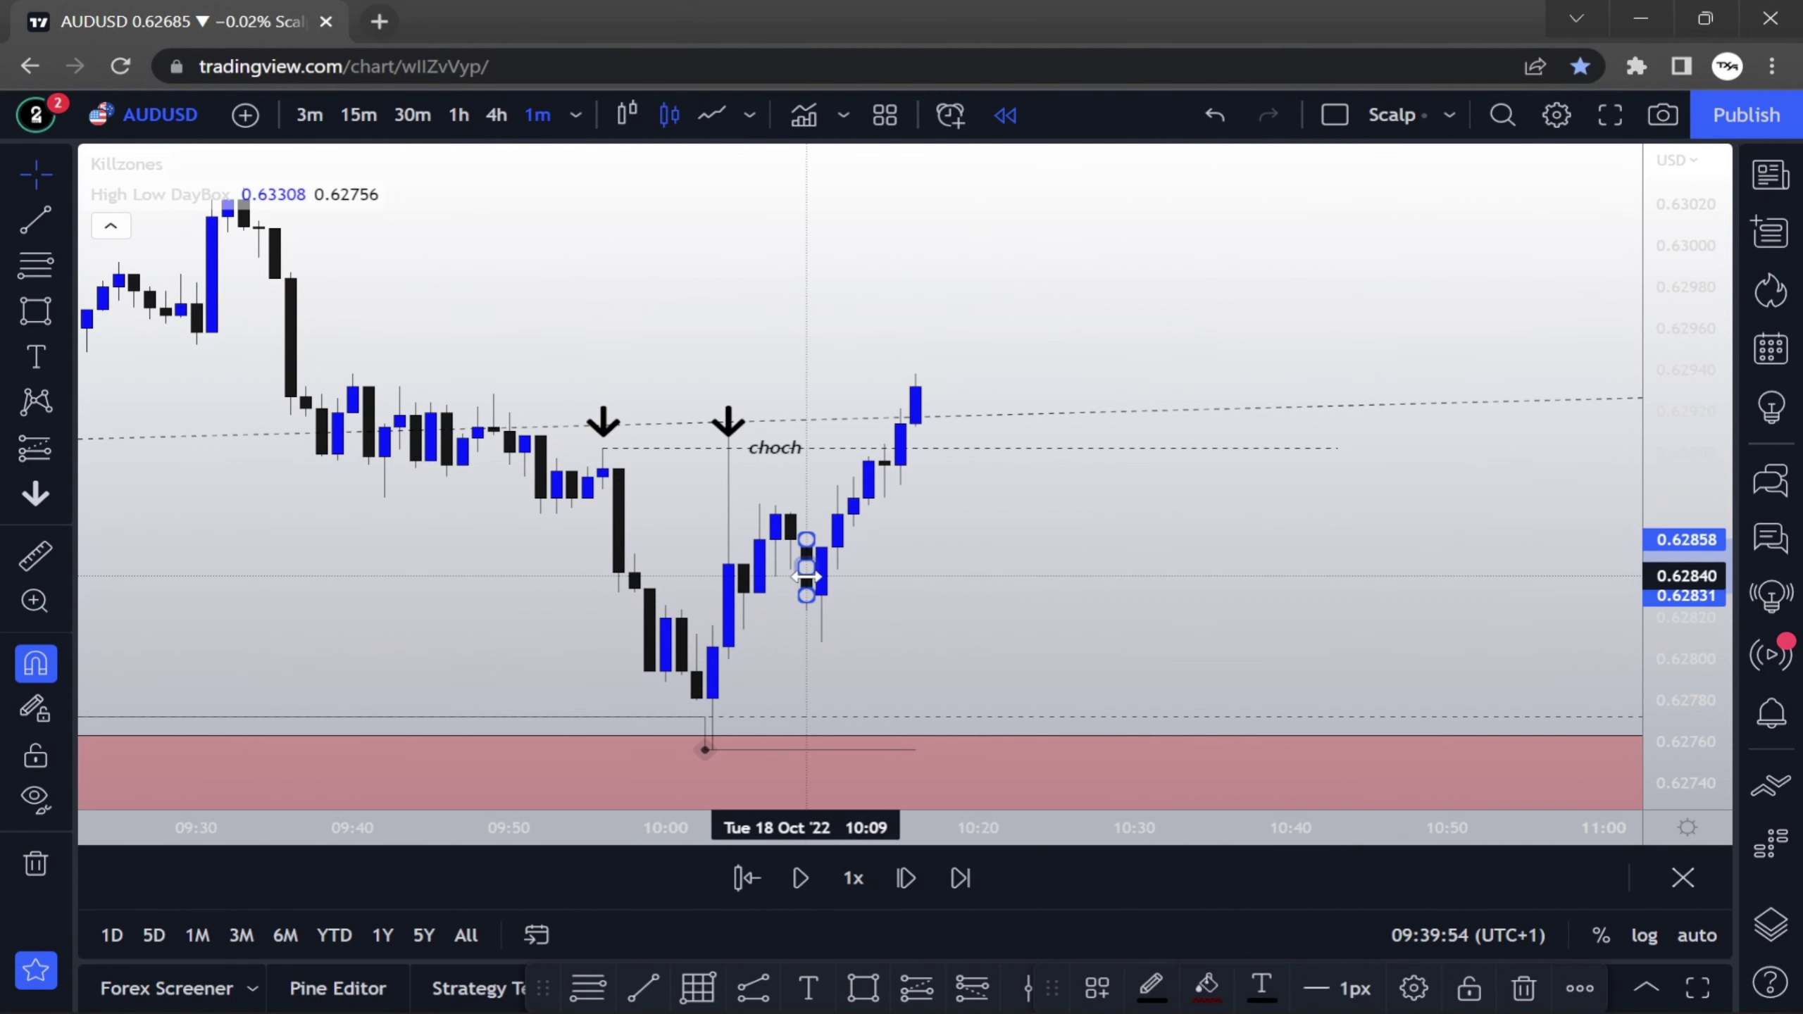
left_click(1654, 599)
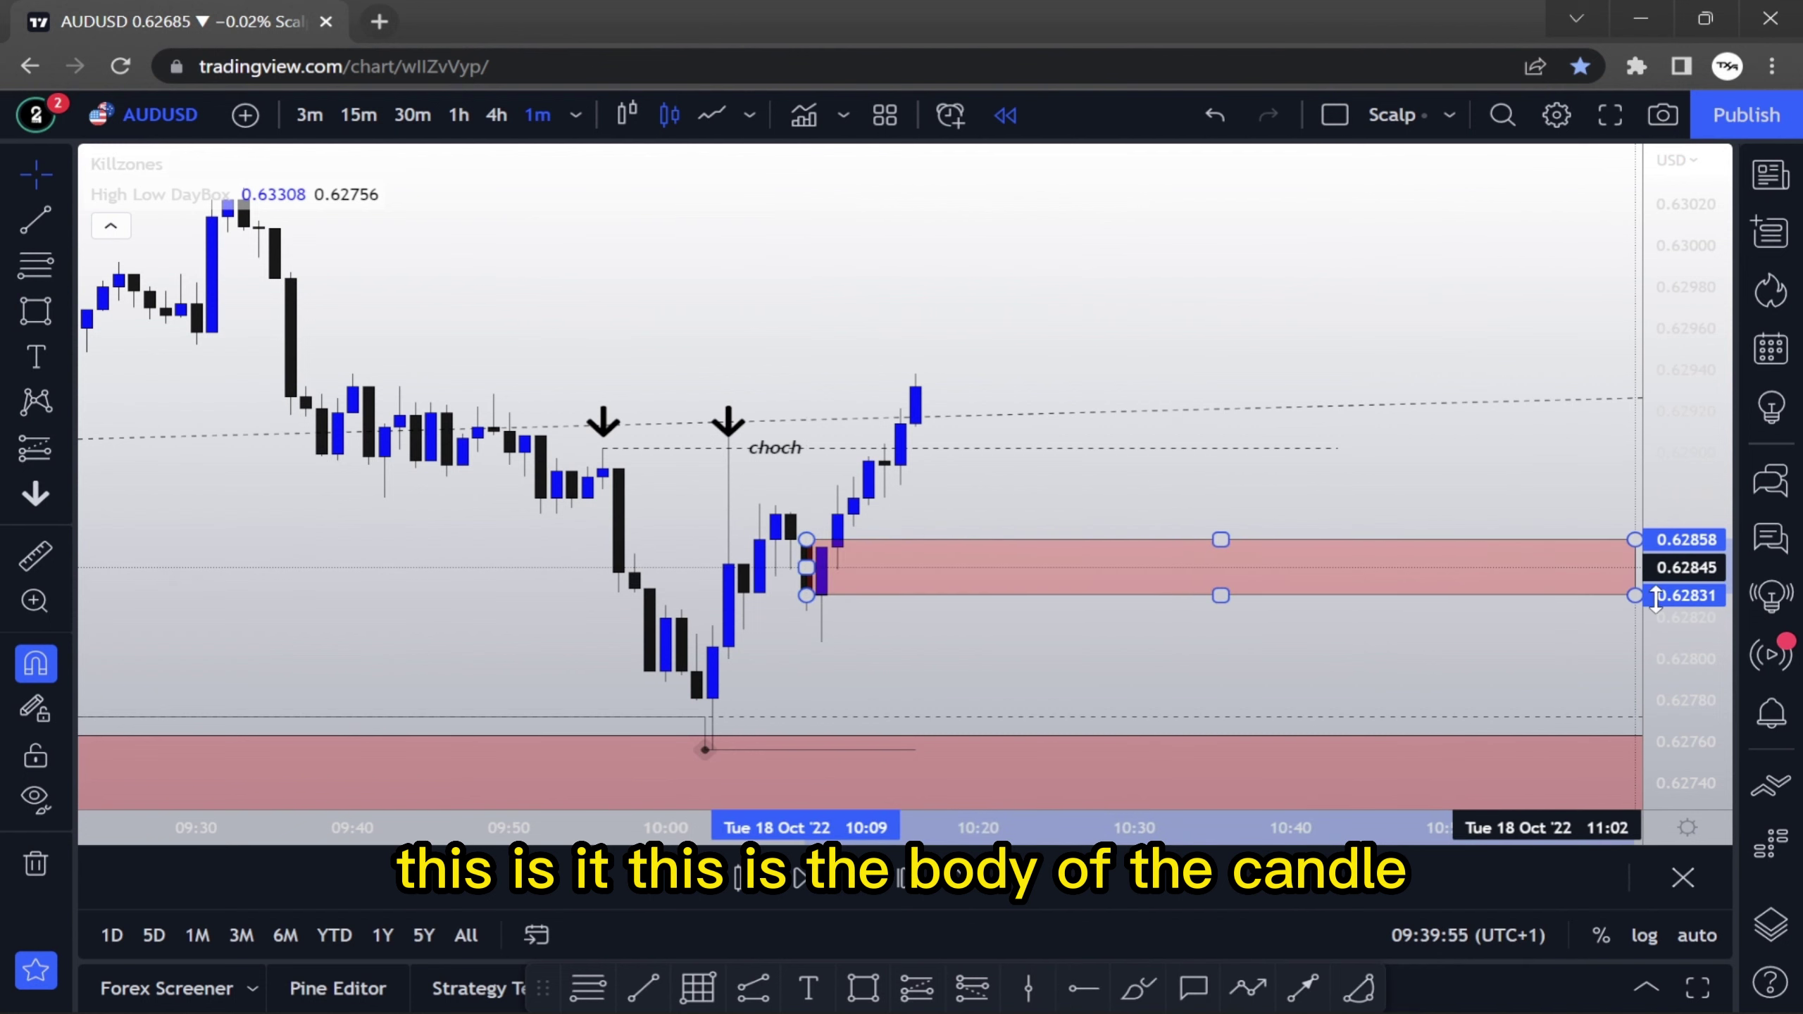
left_click(1460, 451)
left_click_drag(1461, 451, 1212, 387)
scroll(891, 462, "down", 2)
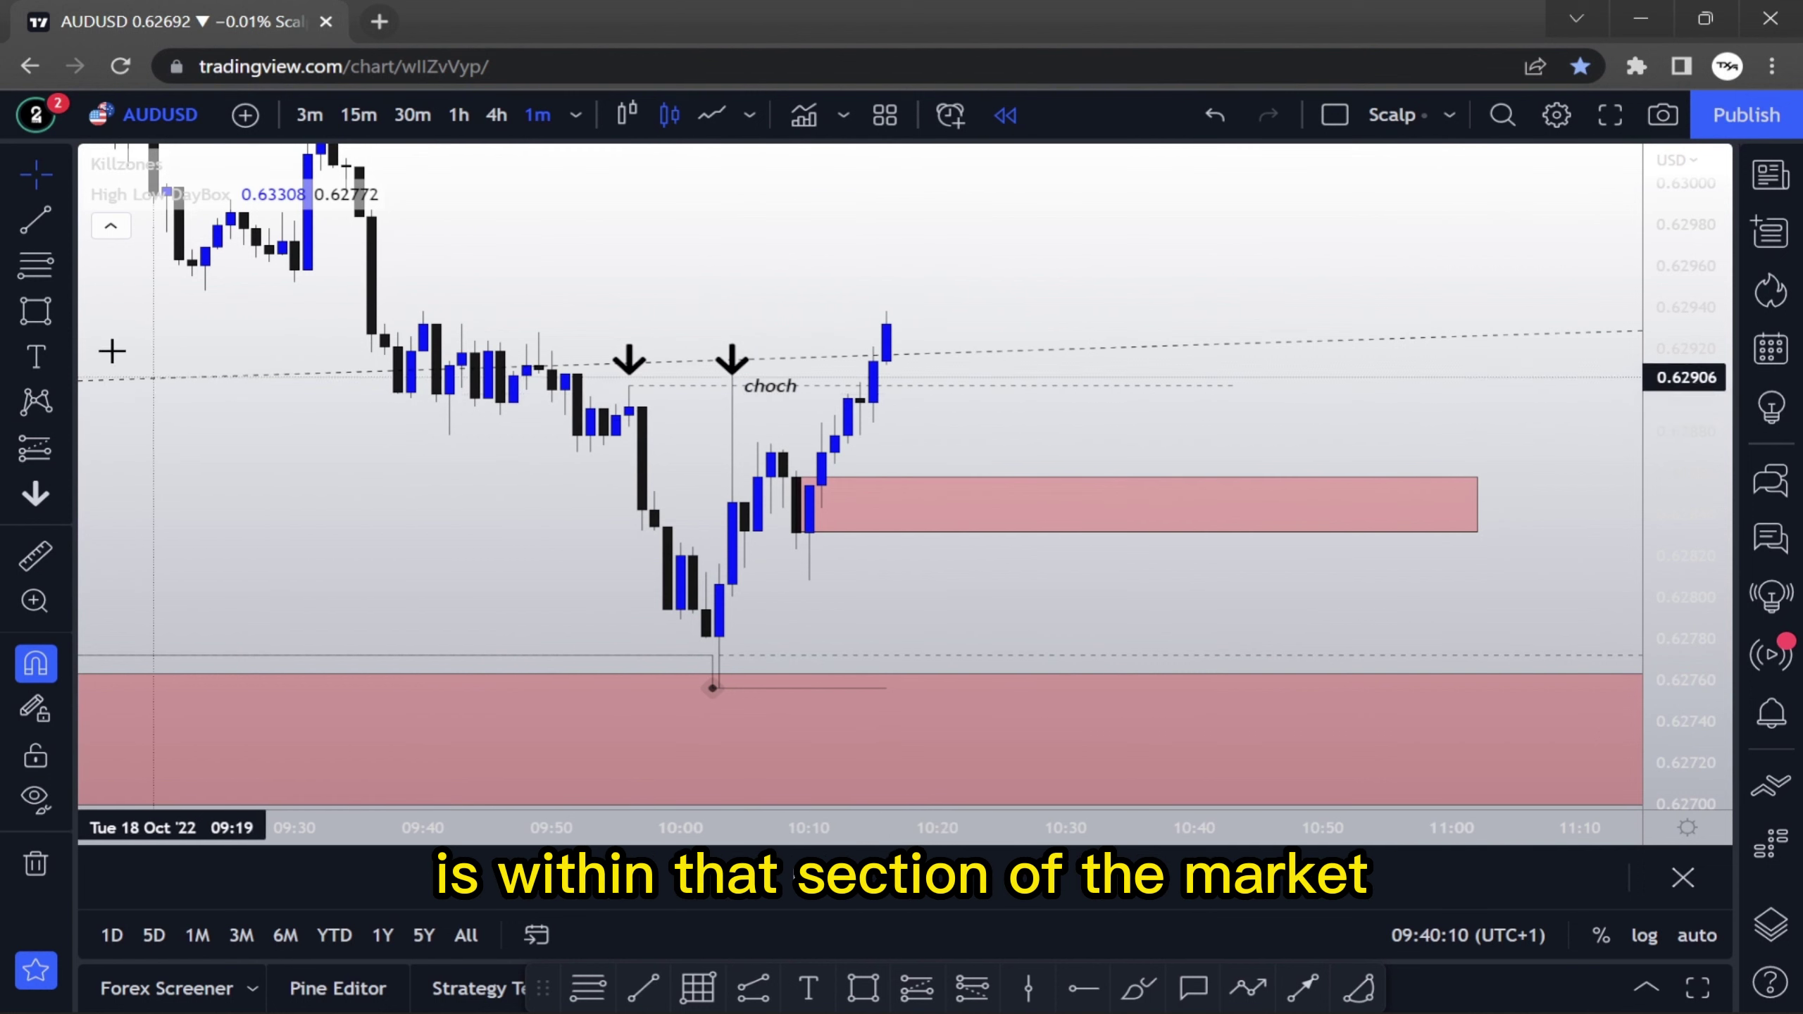
Circle the 10:09 order block candle with the brush and sketch a W-shaped path retesting the red entry zone and rallying away
left_click(66, 313)
left_click(117, 324)
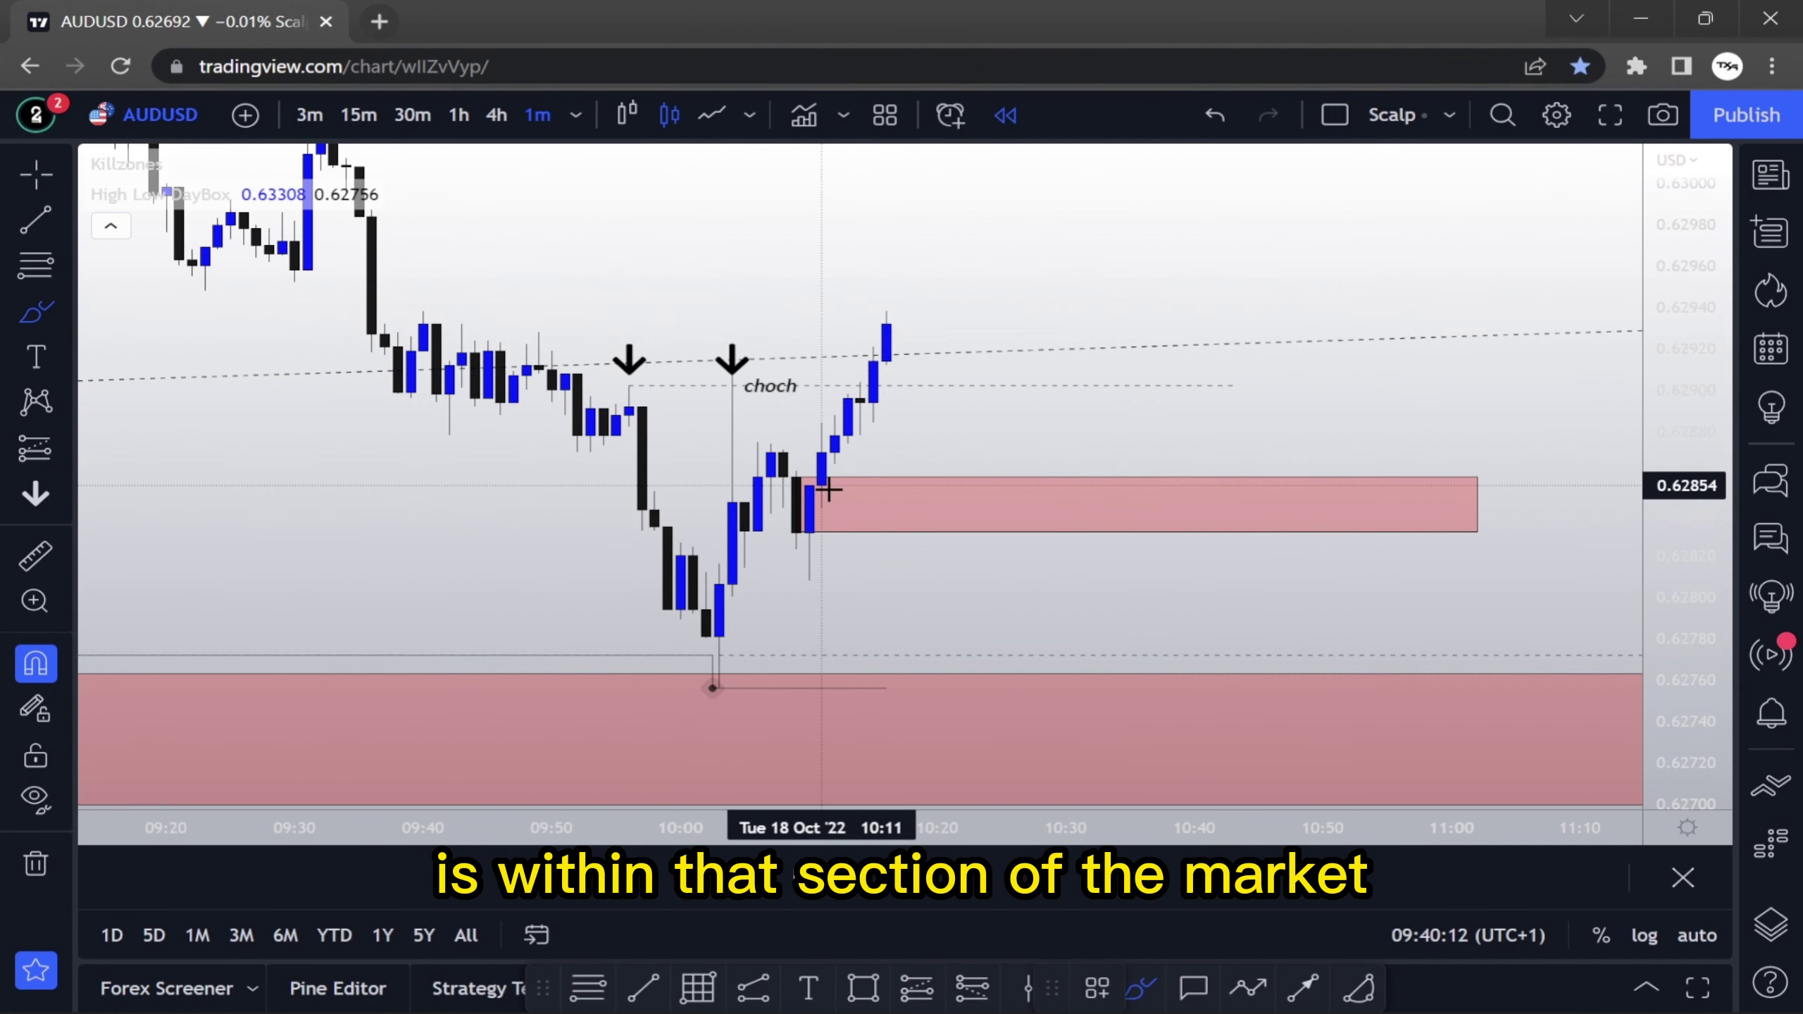
mouse_move(831, 463)
left_mouse_down()
mouse_move(760, 497)
mouse_move(771, 534)
left_mouse_up()
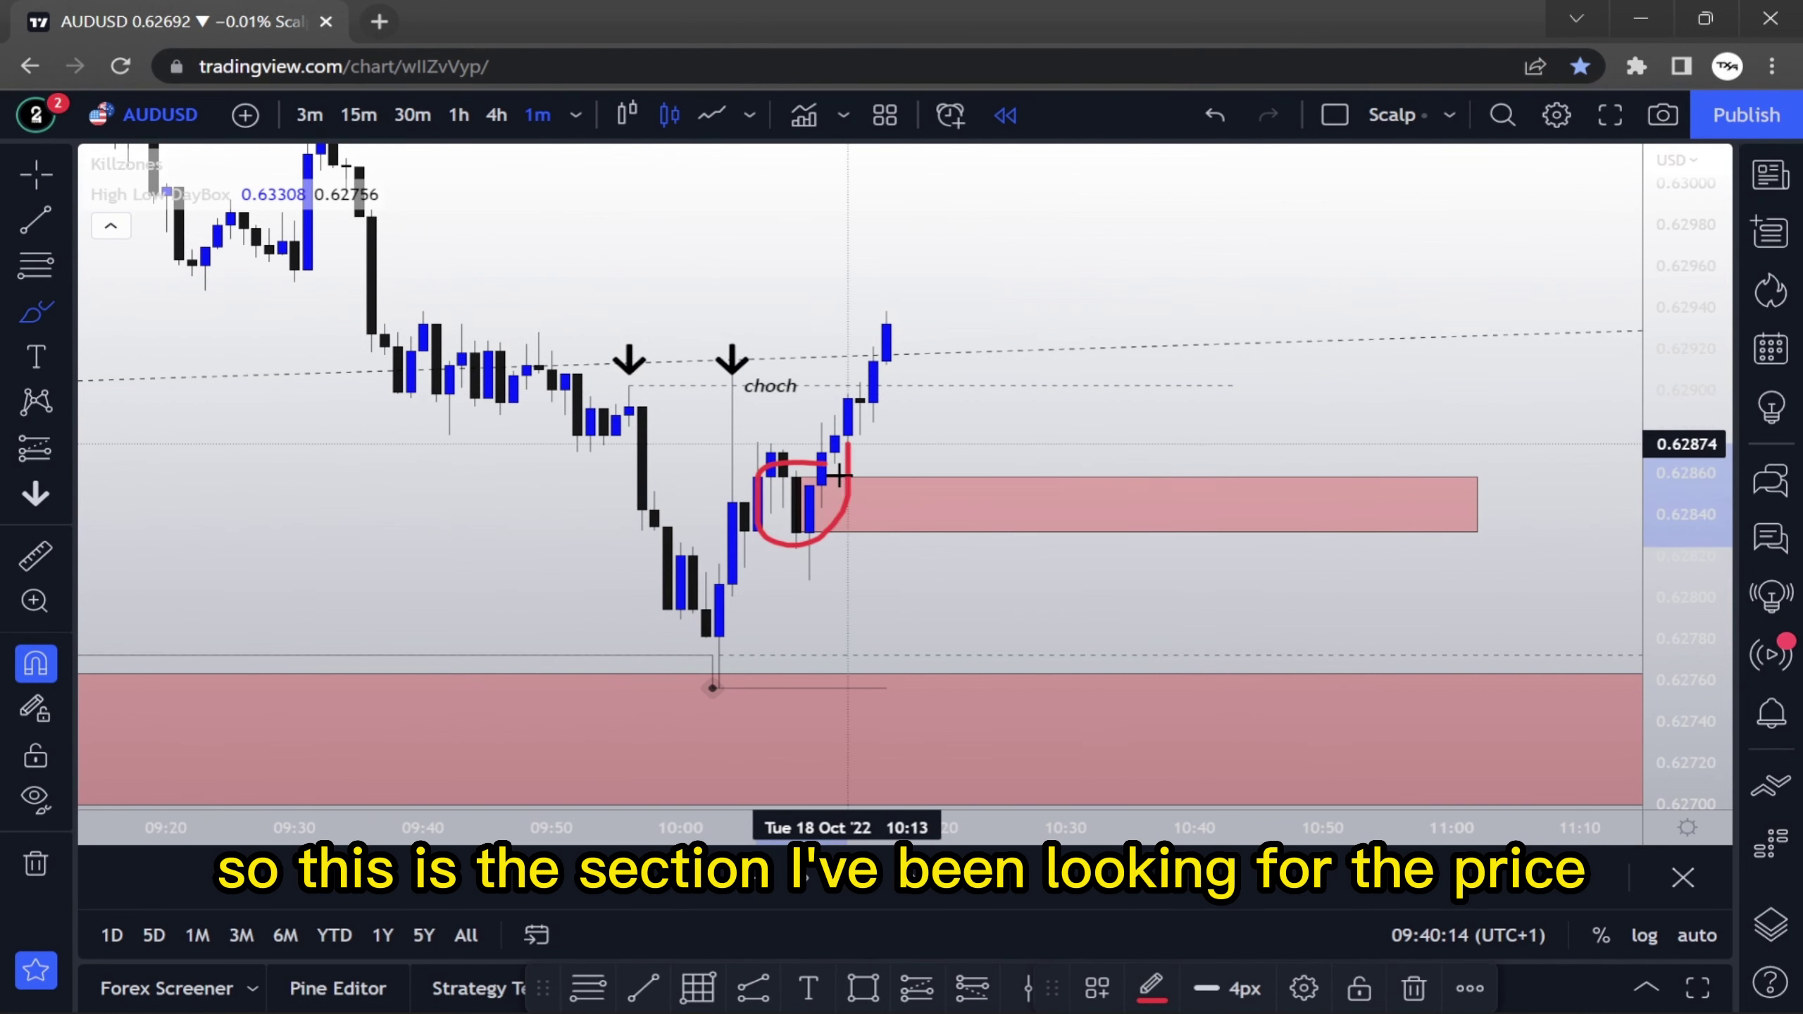
left_click_drag(966, 325, 1041, 503)
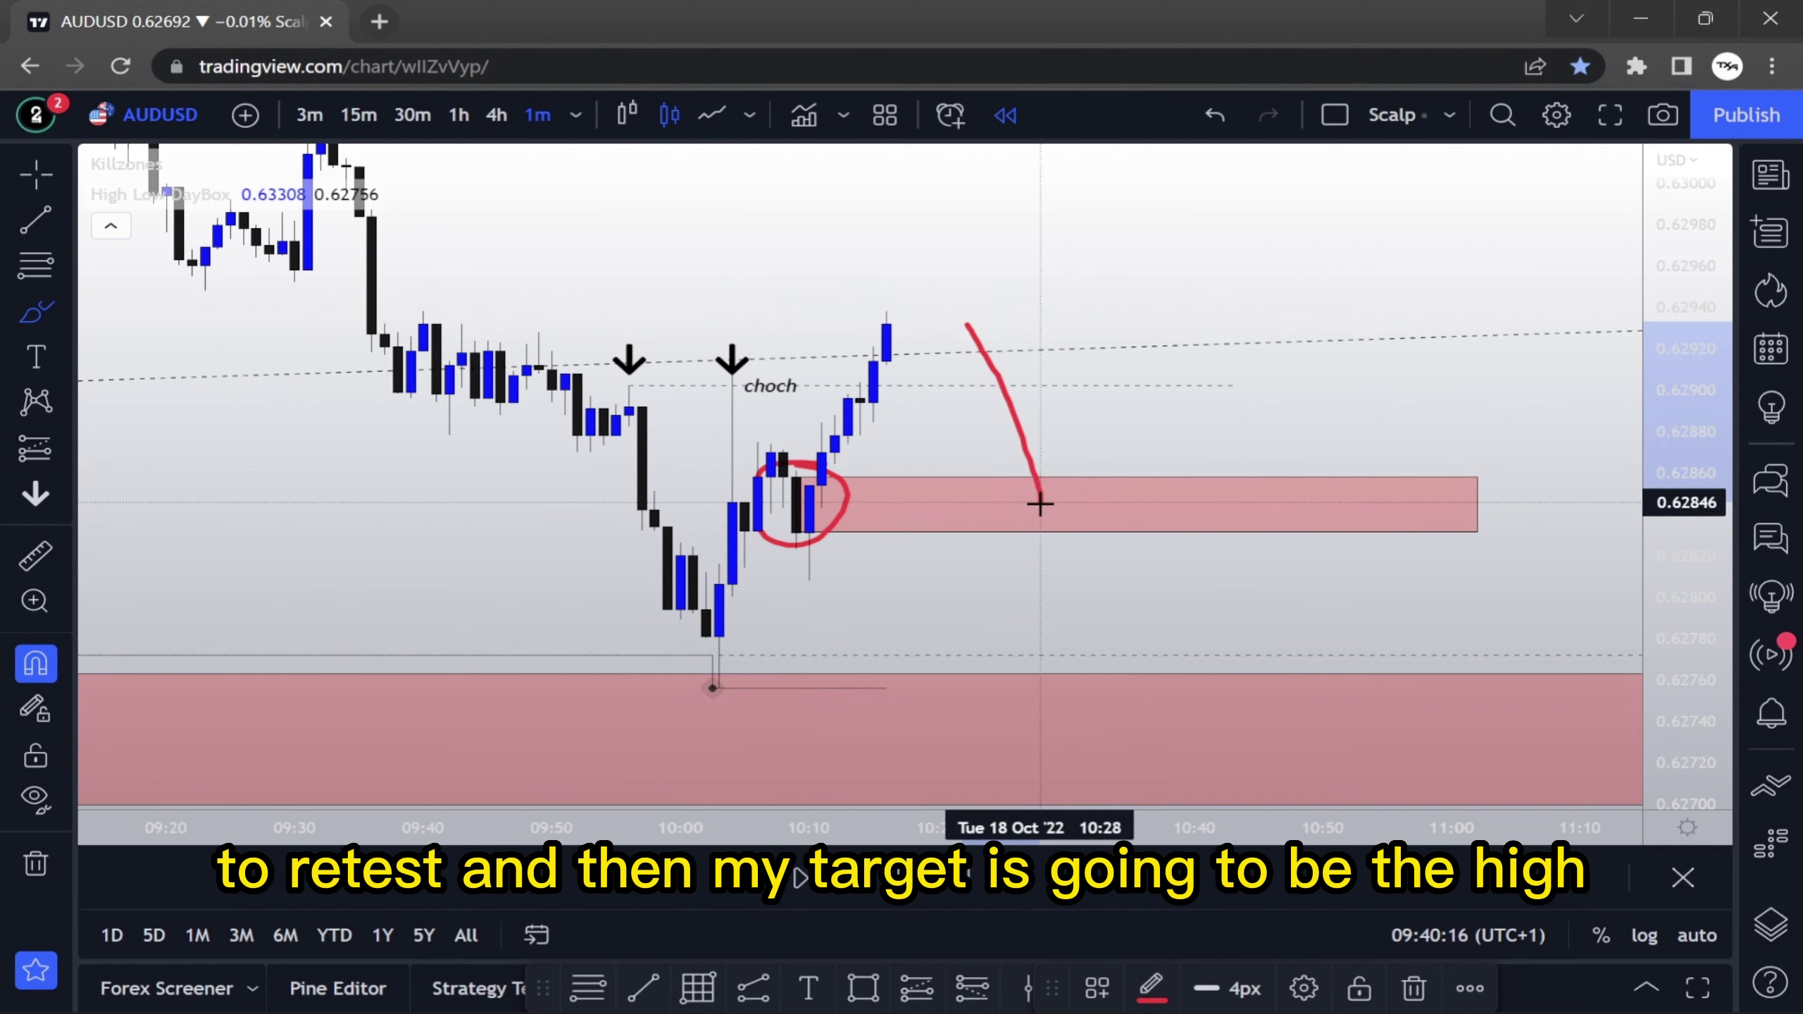
left_click_drag(1279, 282, 1298, 242)
Draw a horizontal ray at 0.63310 from 07:38 along the Asia session box high and place a down arrow mark above it
scroll(1356, 323, "down", 4)
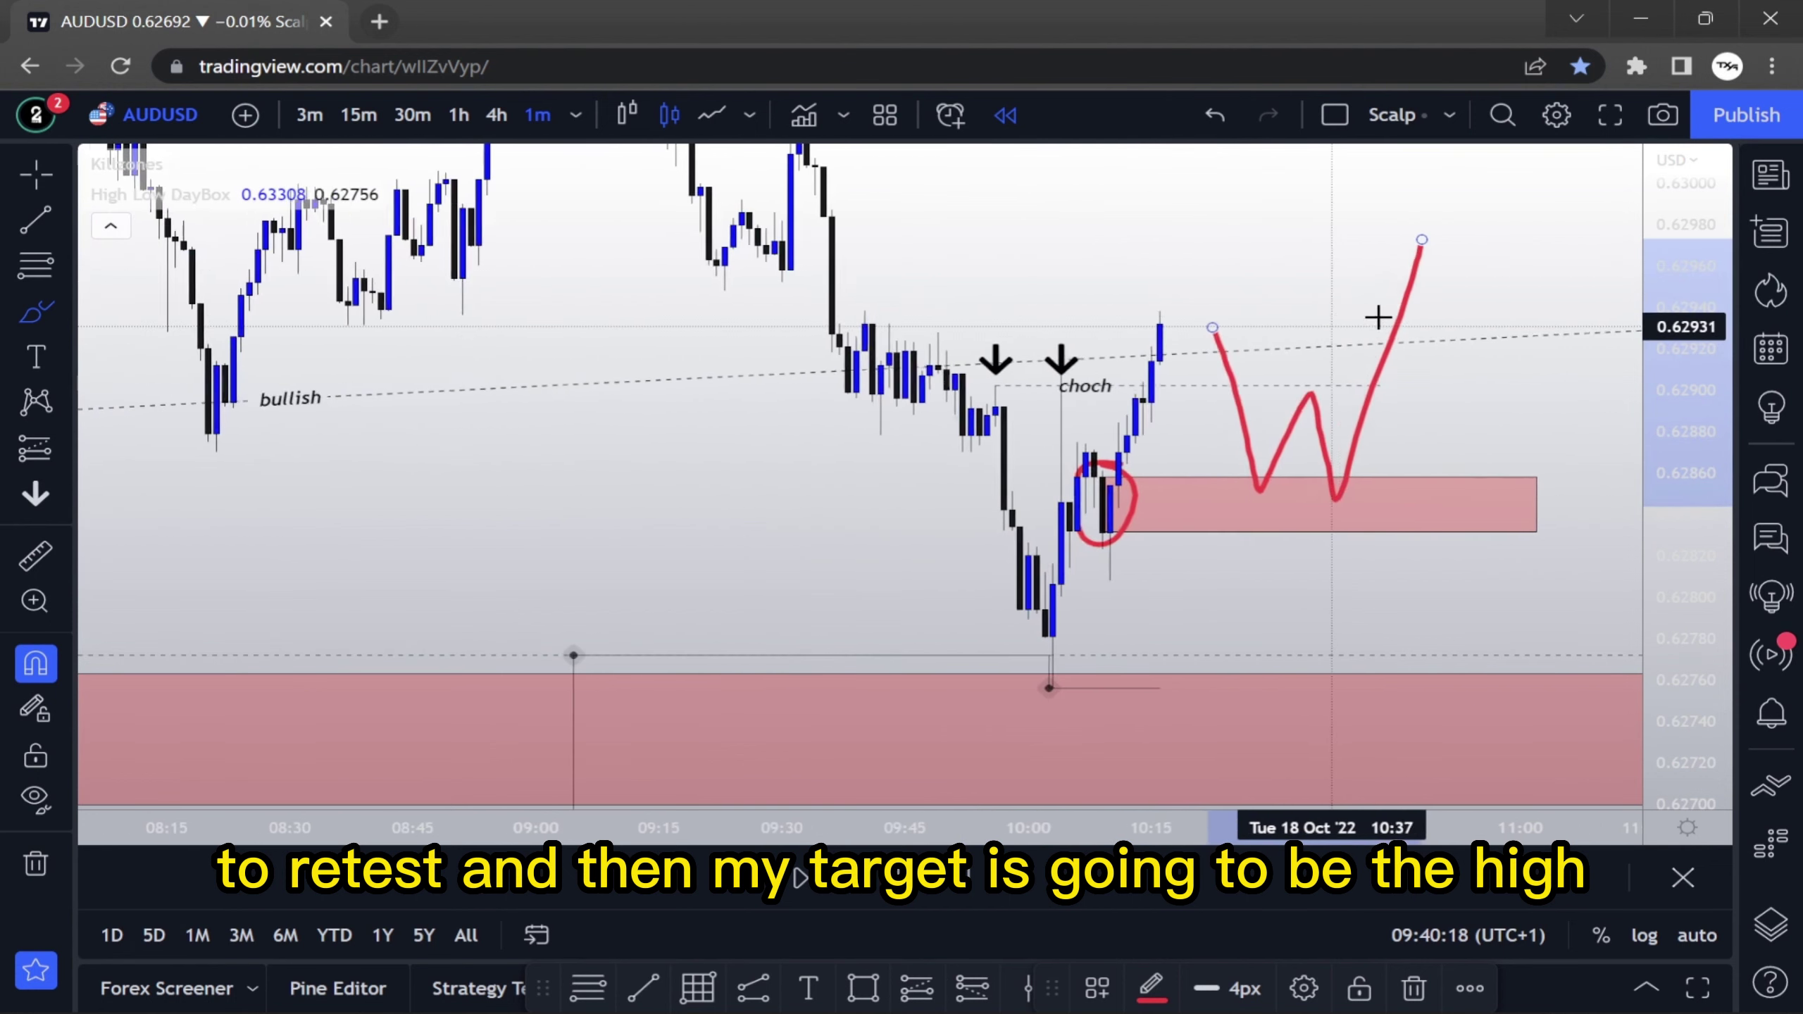
left_click_drag(1681, 227, 1718, 648)
scroll(1038, 391, "down", 8)
left_click_drag(1510, 386, 1031, 387)
left_click_drag(1650, 245, 1654, 398)
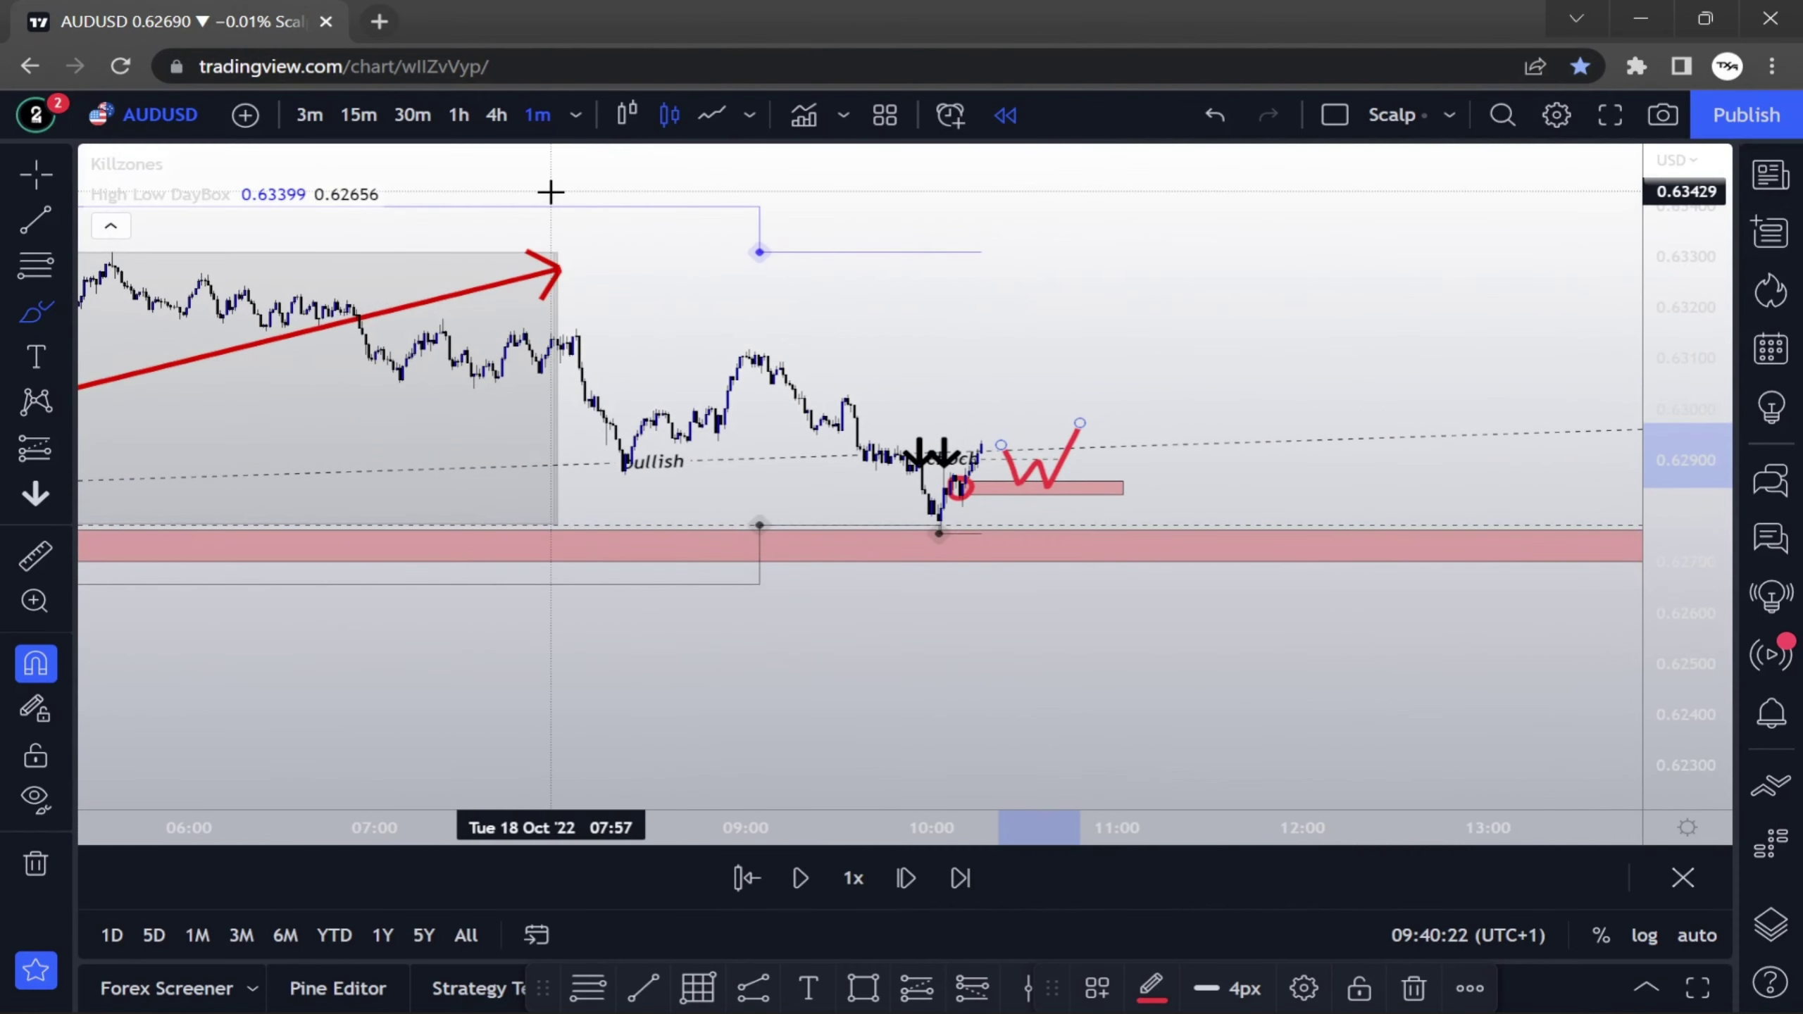
left_click(65, 221)
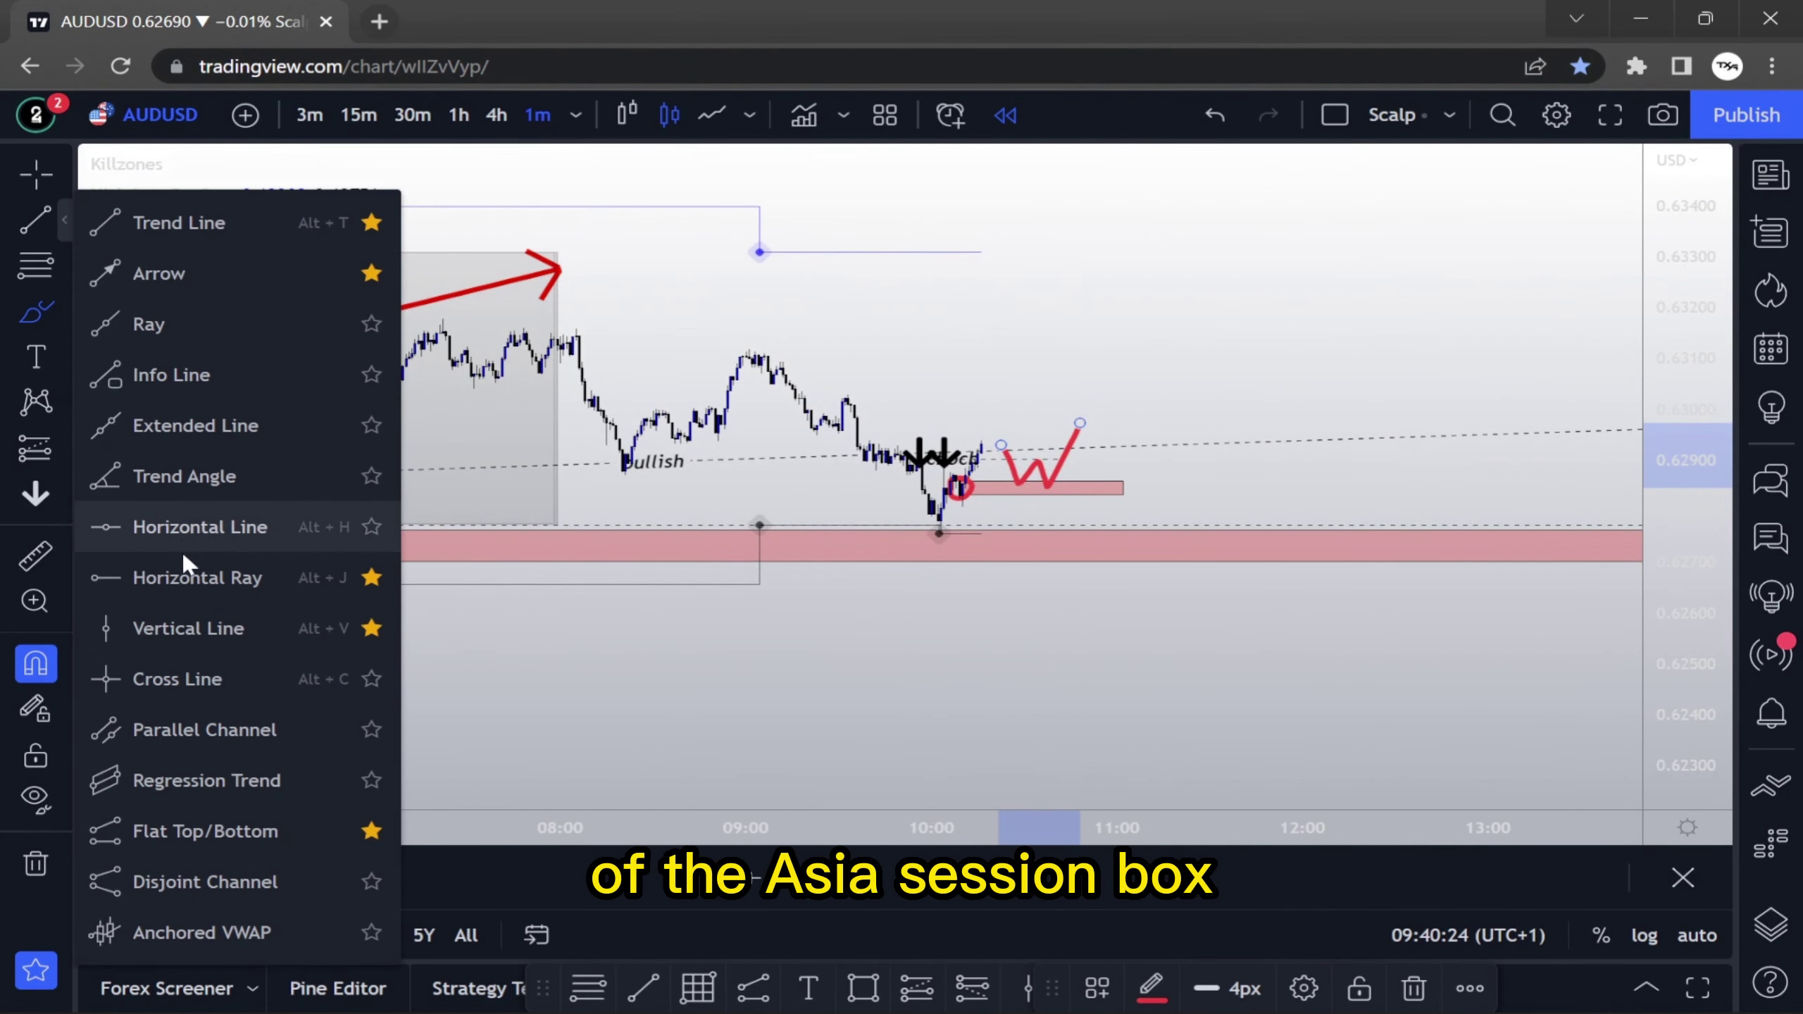
left_click(183, 574)
left_click(492, 250)
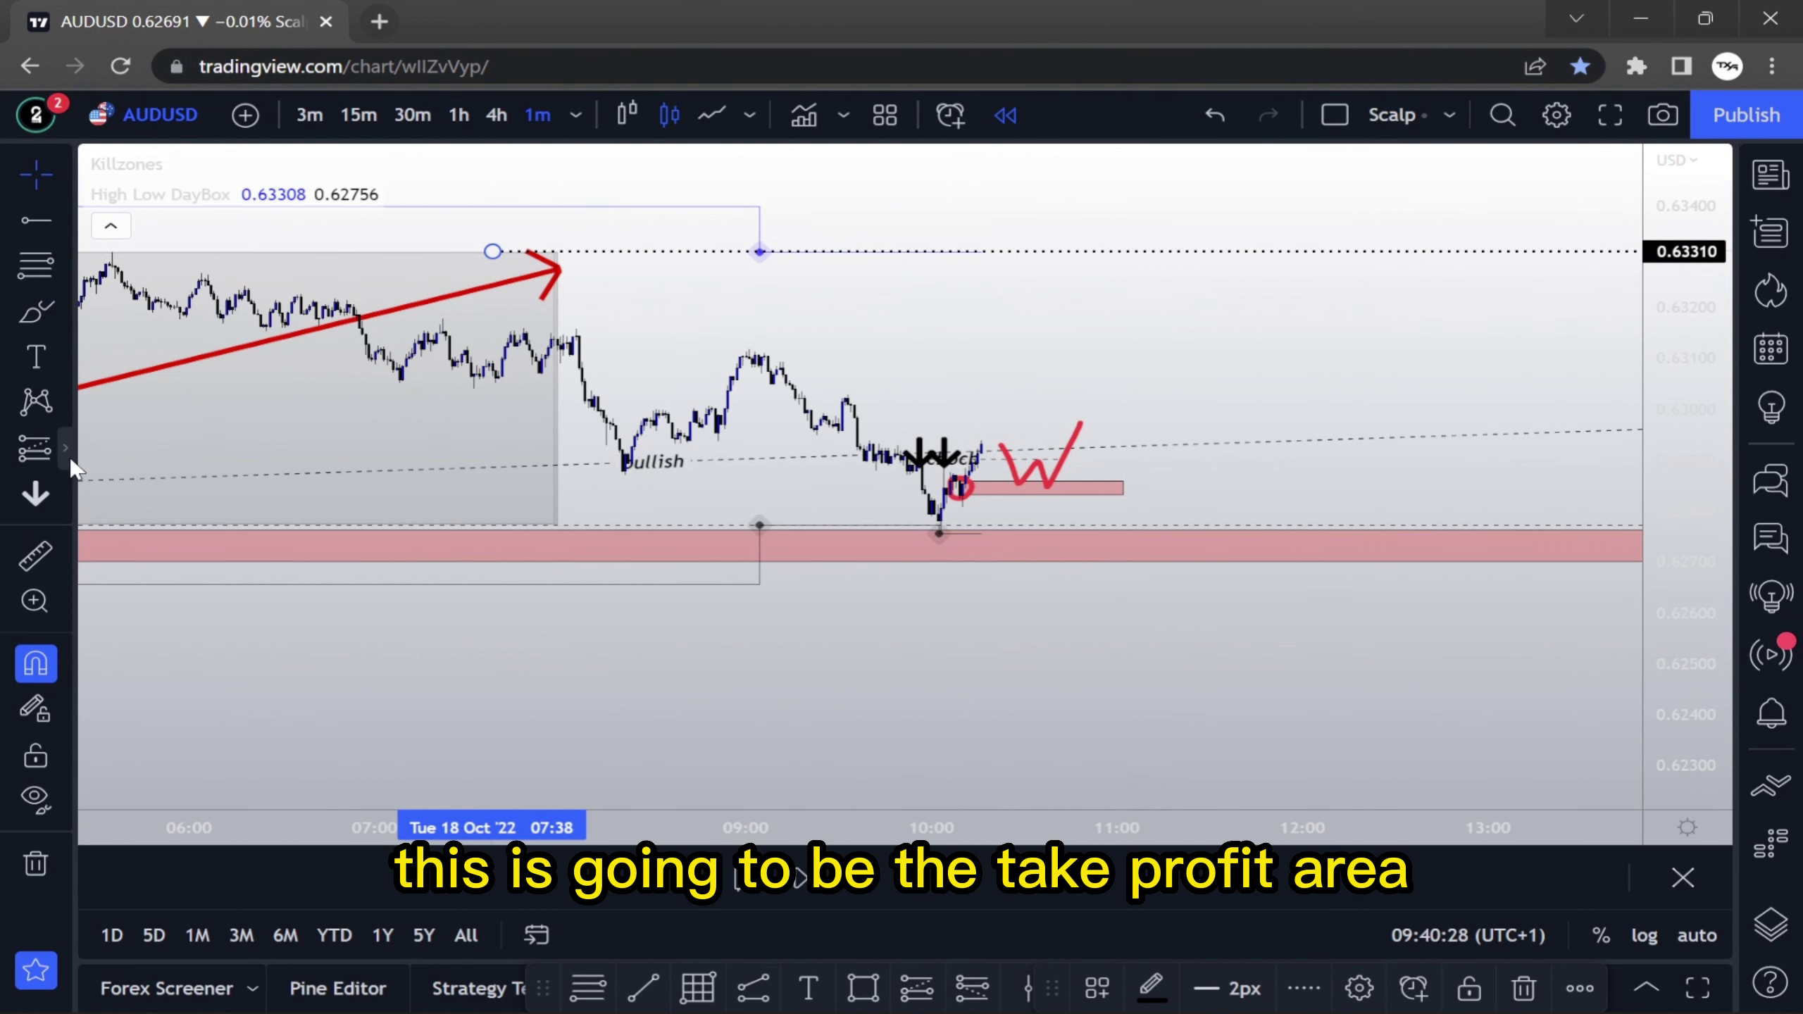
left_click(371, 408)
left_click(1244, 354)
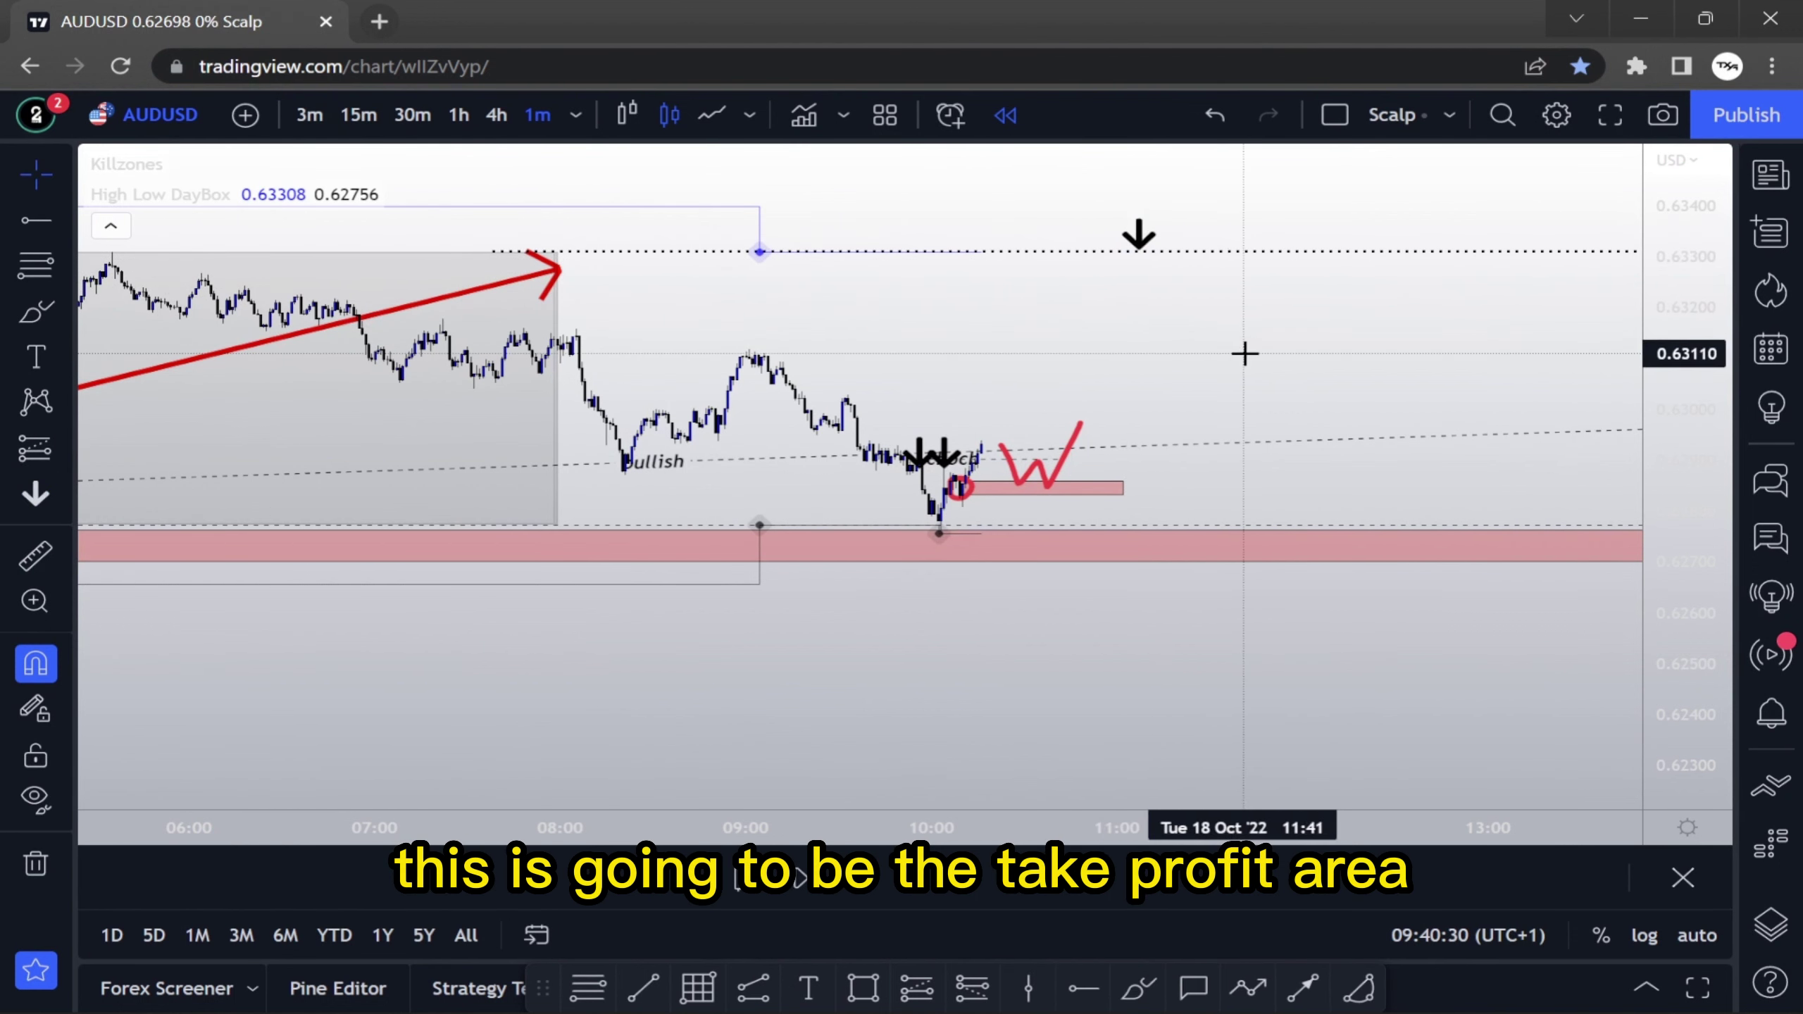
Delete the red W-shaped brush path beside the entry zone
left_click_drag(1687, 629, 1687, 235)
left_click_drag(1275, 257, 1039, 527)
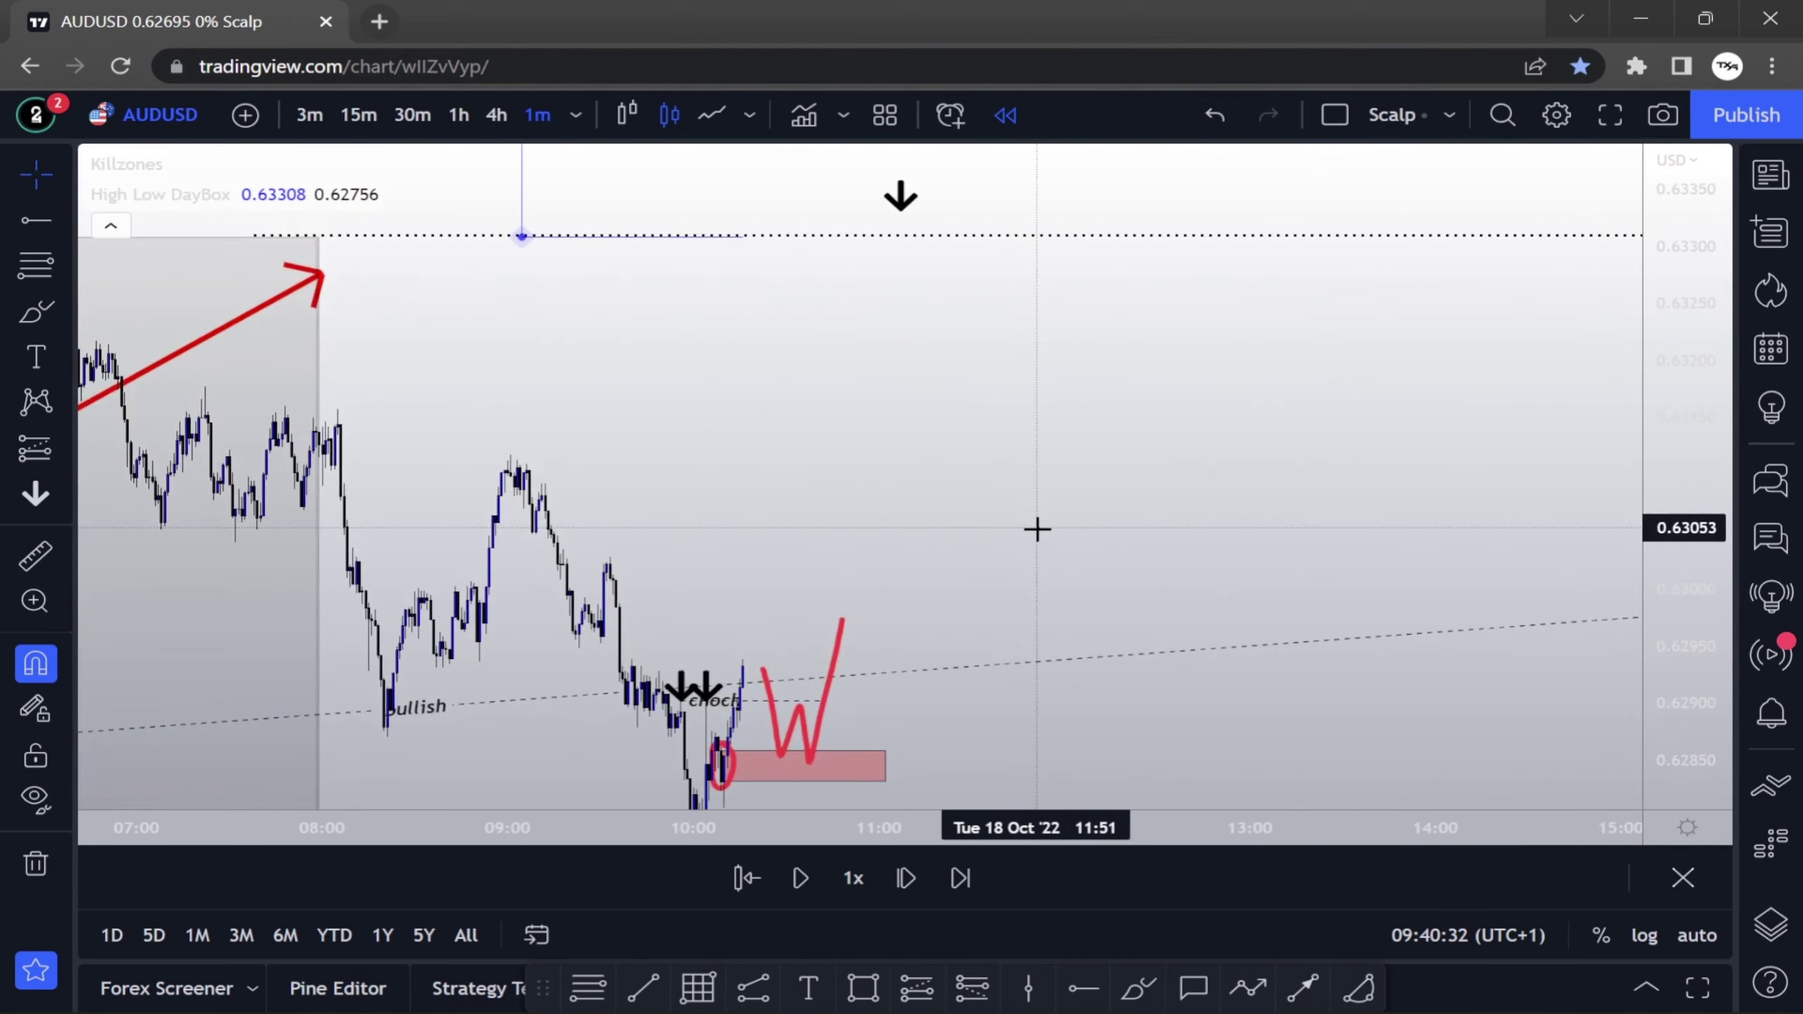
scroll(1039, 527, "up", 4)
left_click_drag(754, 571, 796, 312)
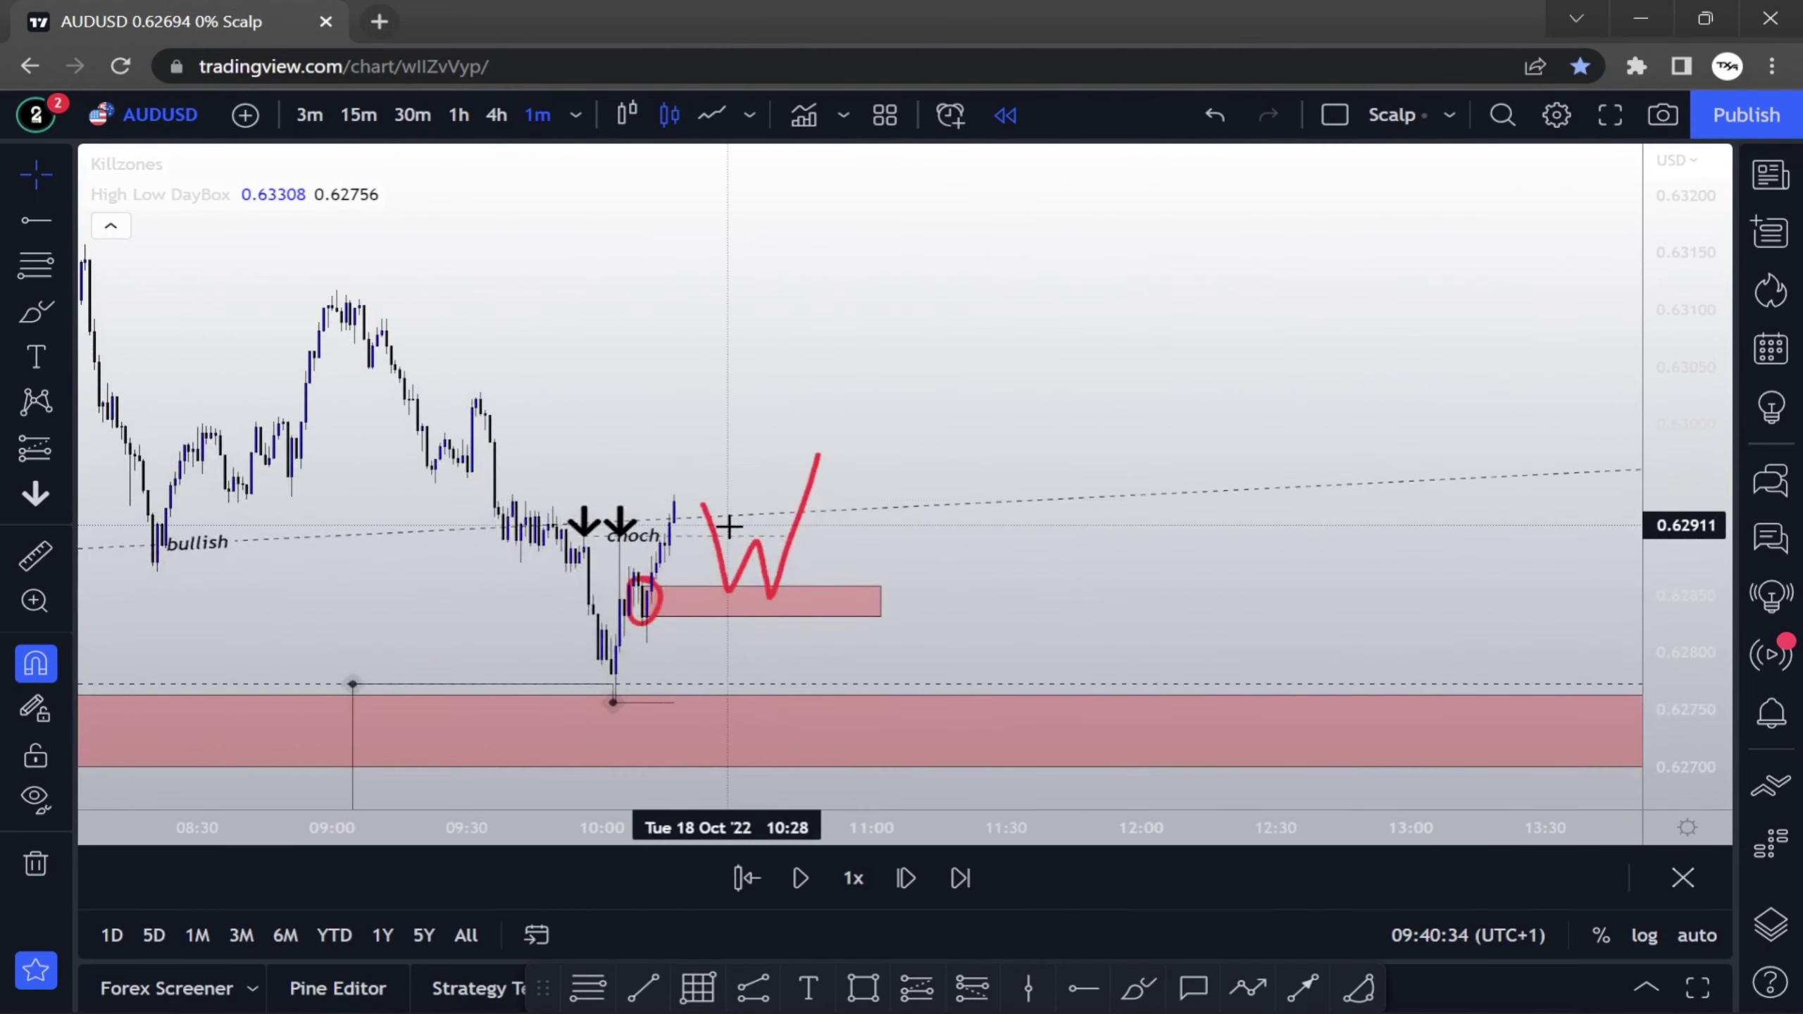
scroll(729, 527, "up", 2)
scroll(656, 653, "up", 2)
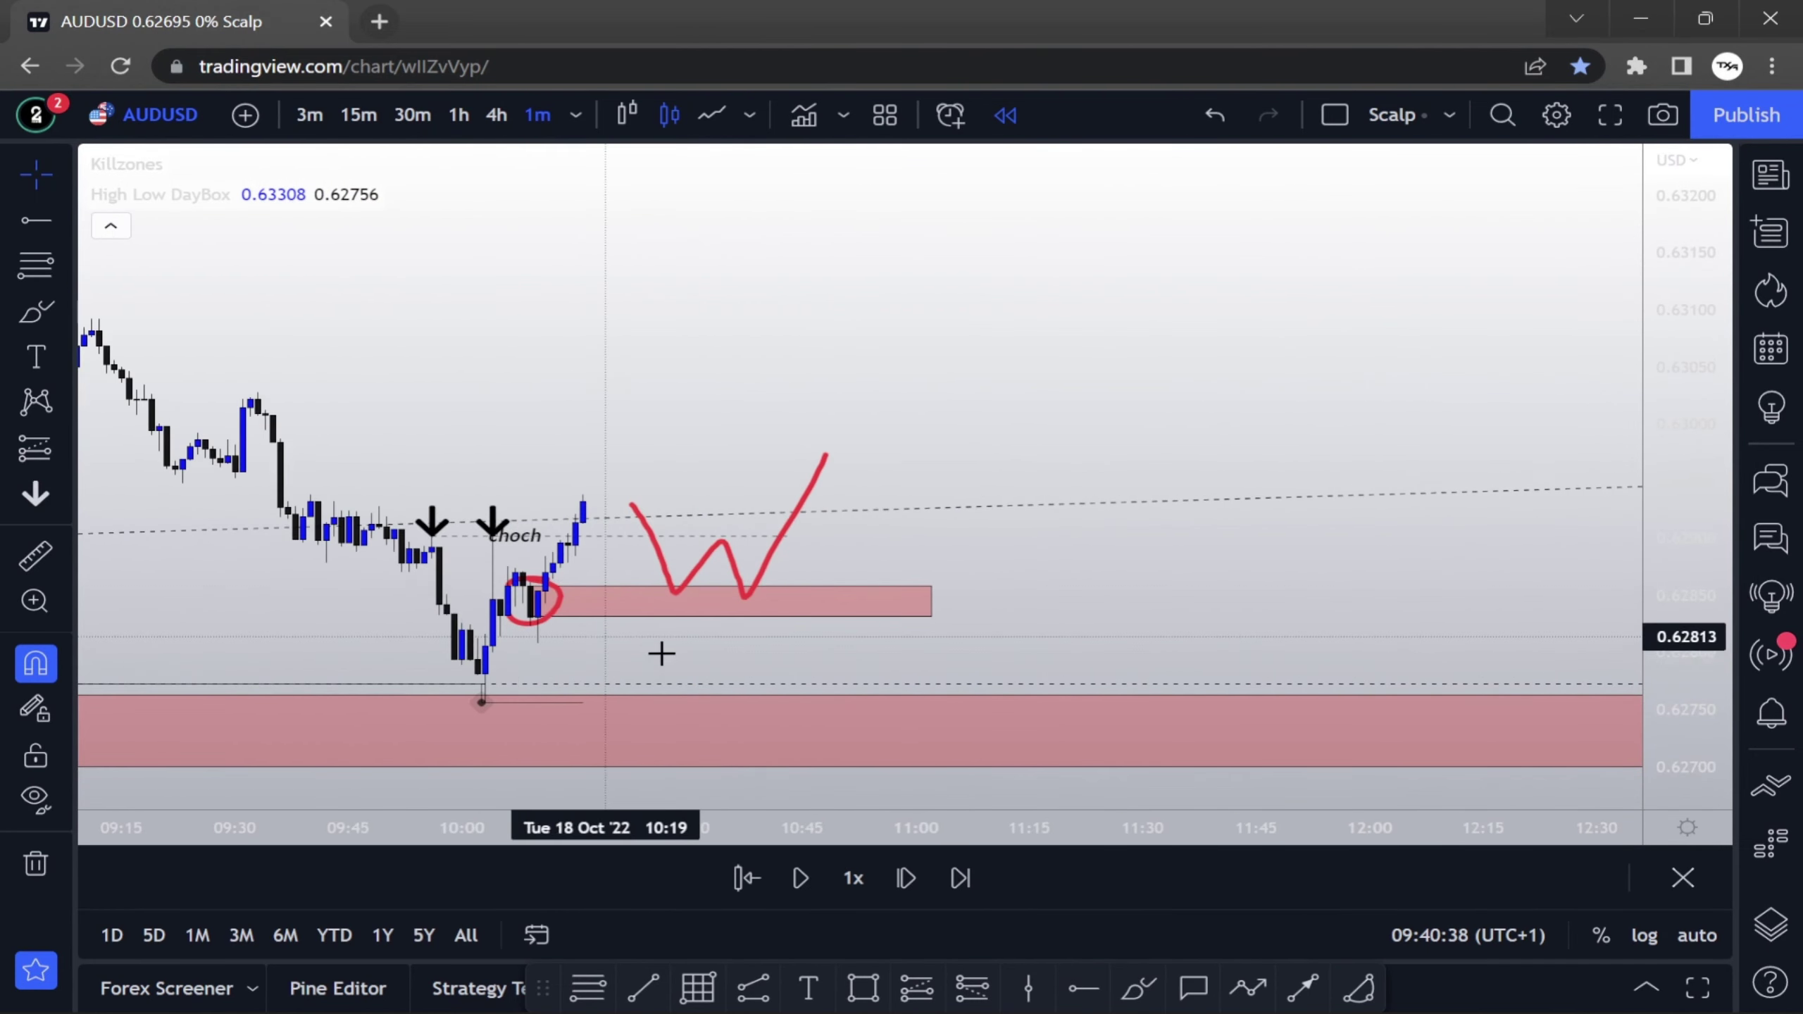
scroll(655, 652, "up", 2)
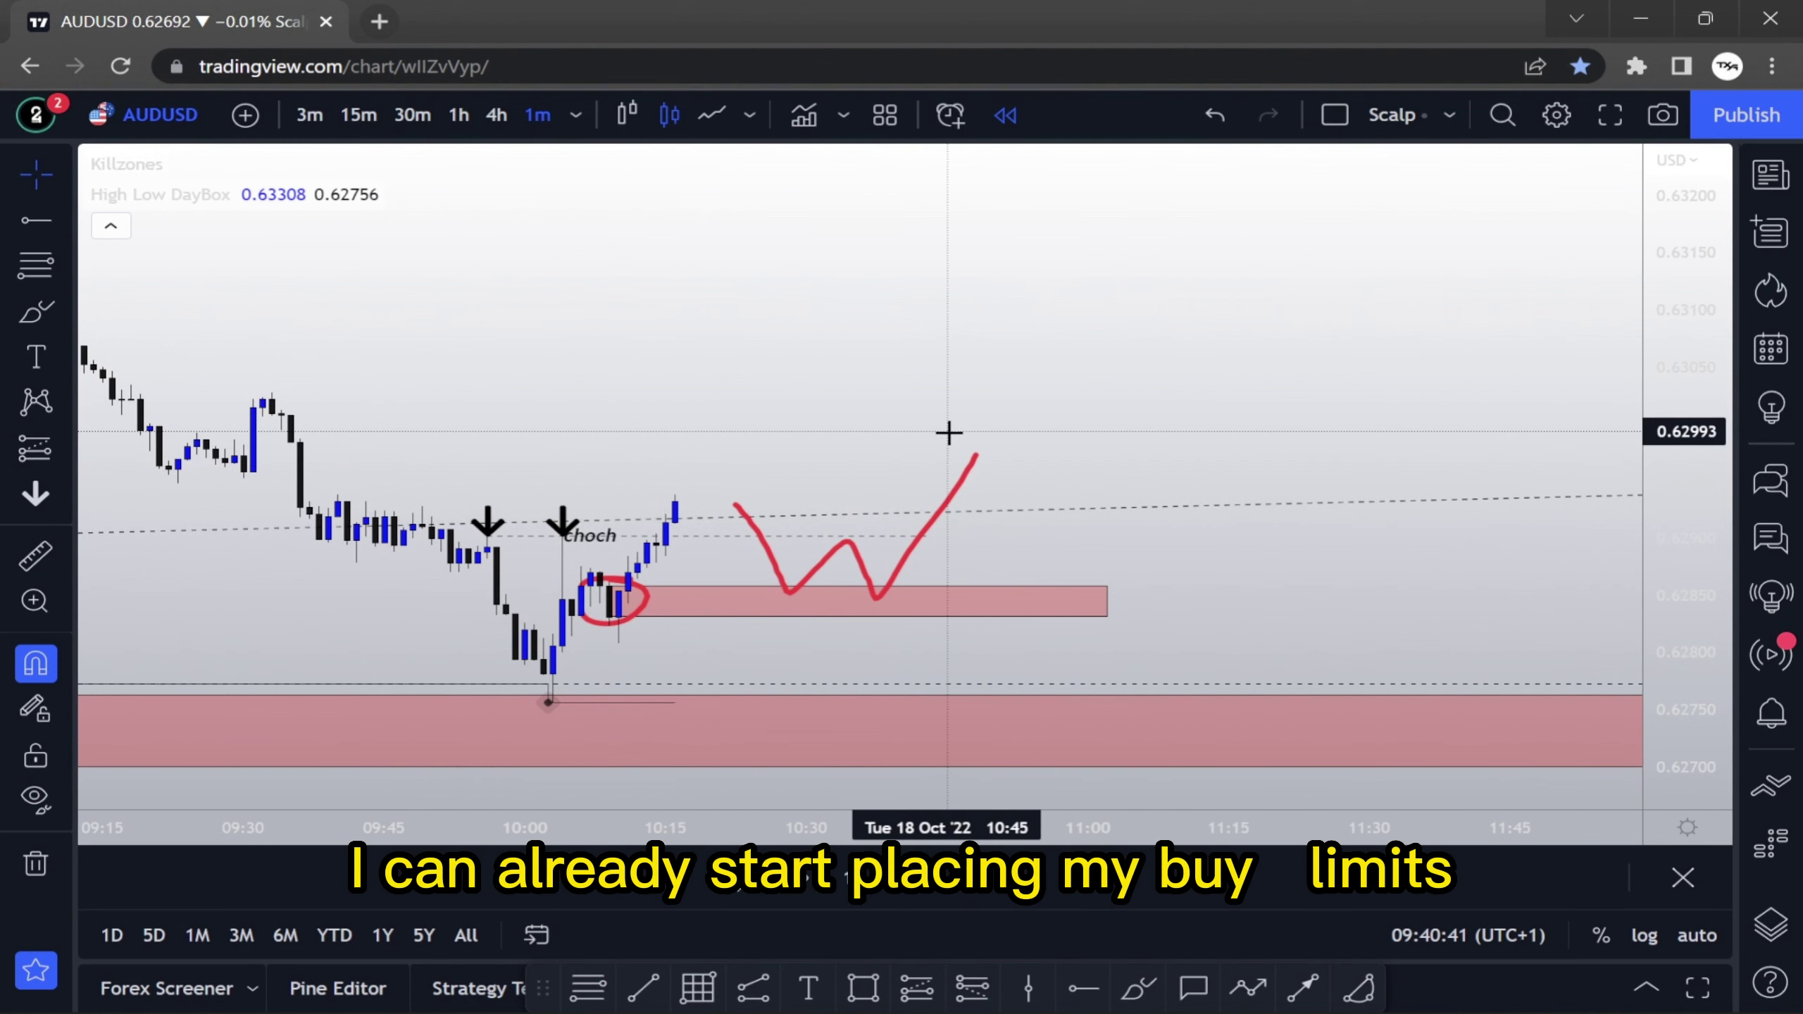
key("Delete")
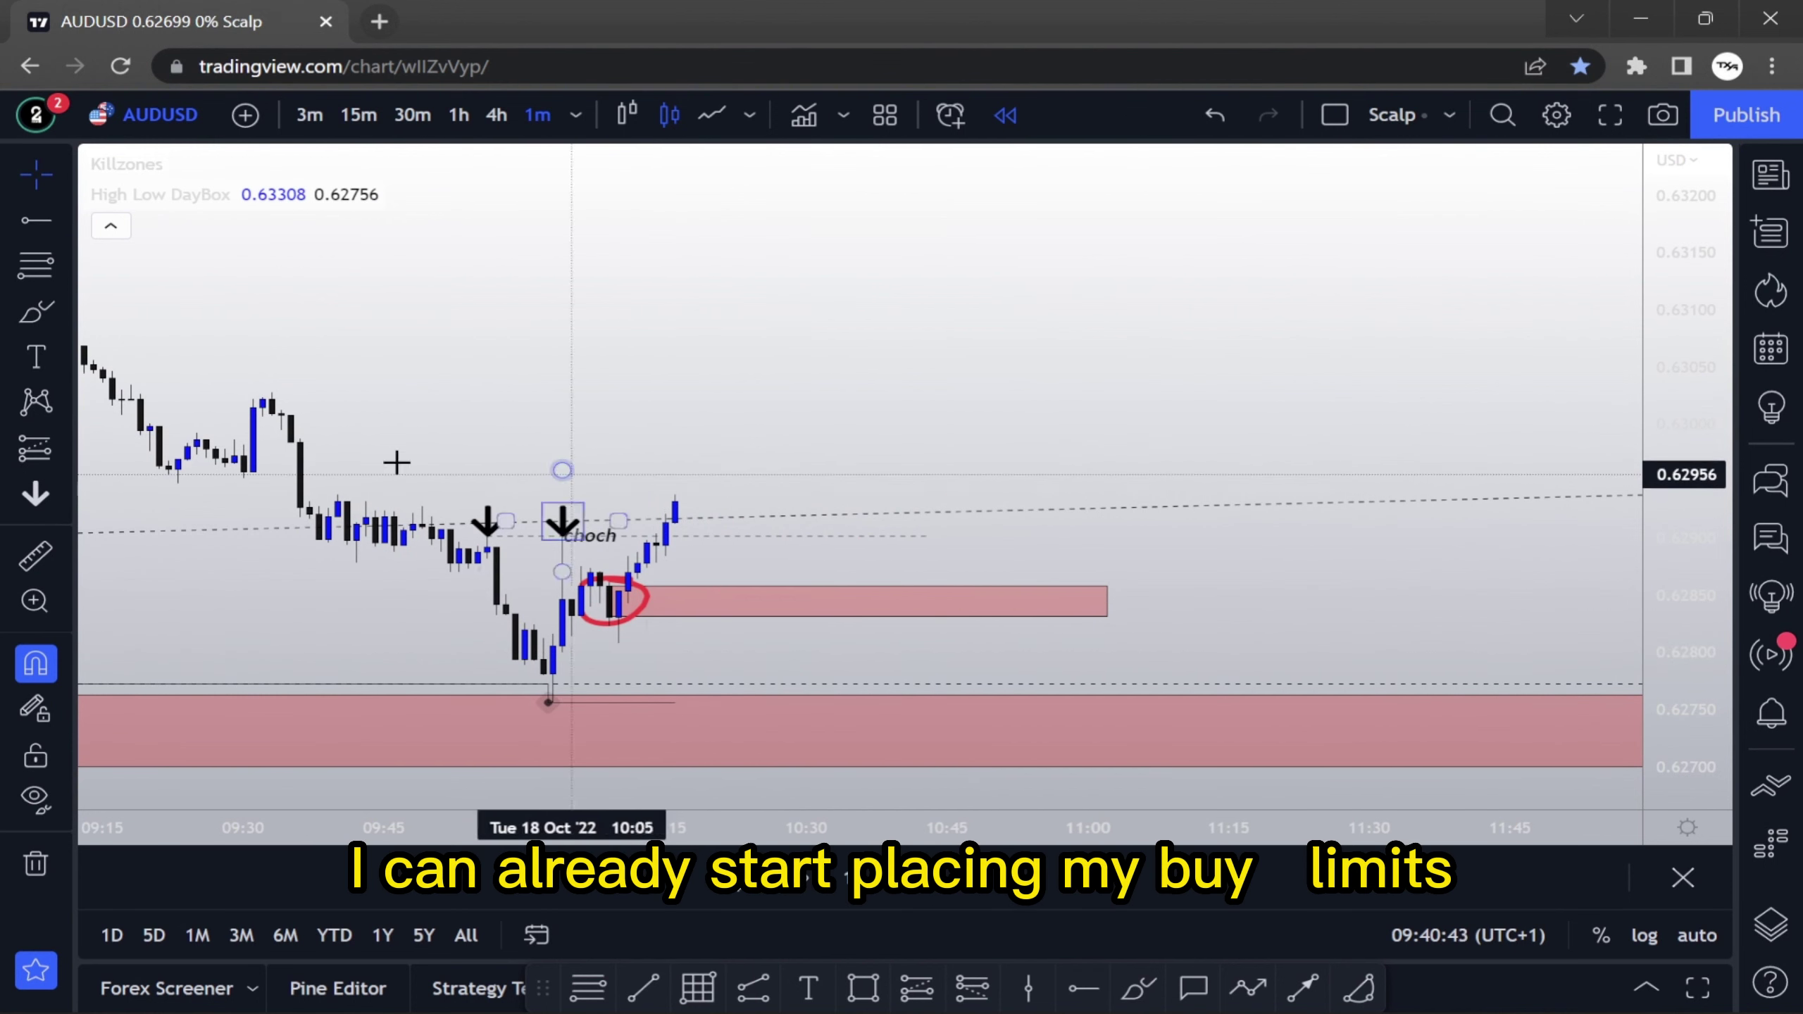
Place a long position at 10:25 with entry at 0.62853 in the entry zone and its stop at 0.62819
left_click(69, 449)
left_click(177, 448)
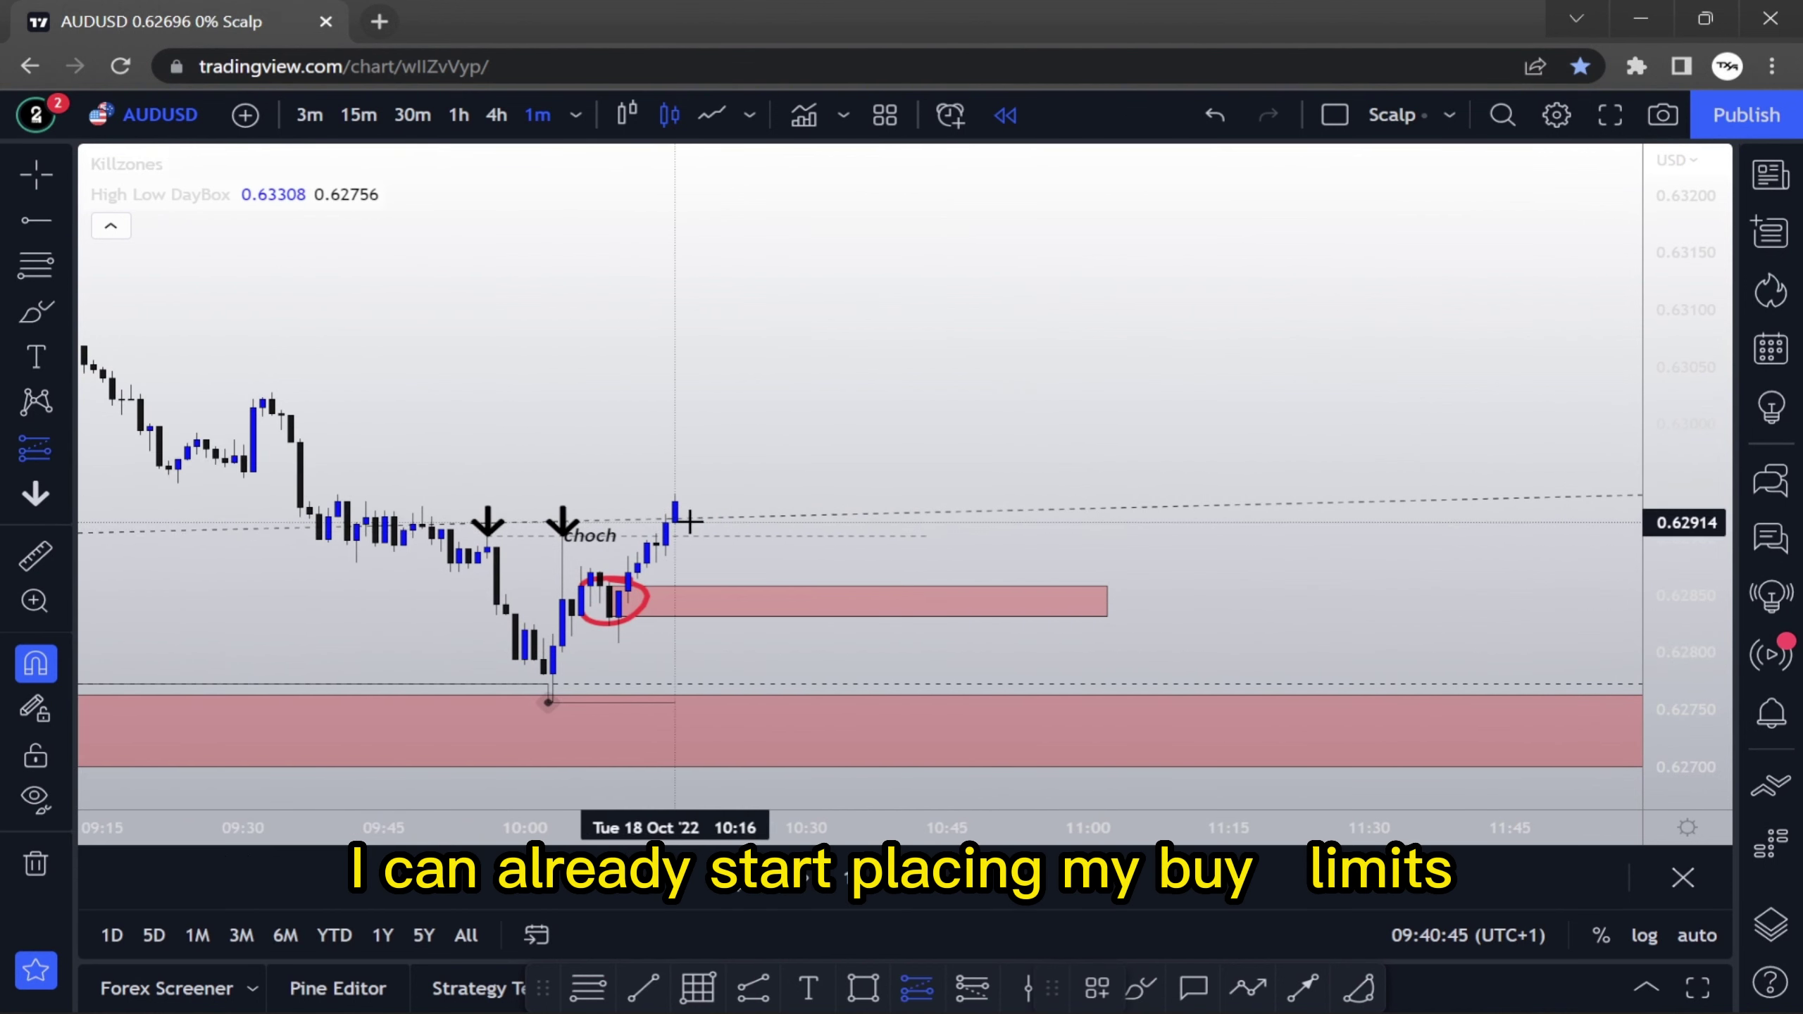
left_click(759, 593)
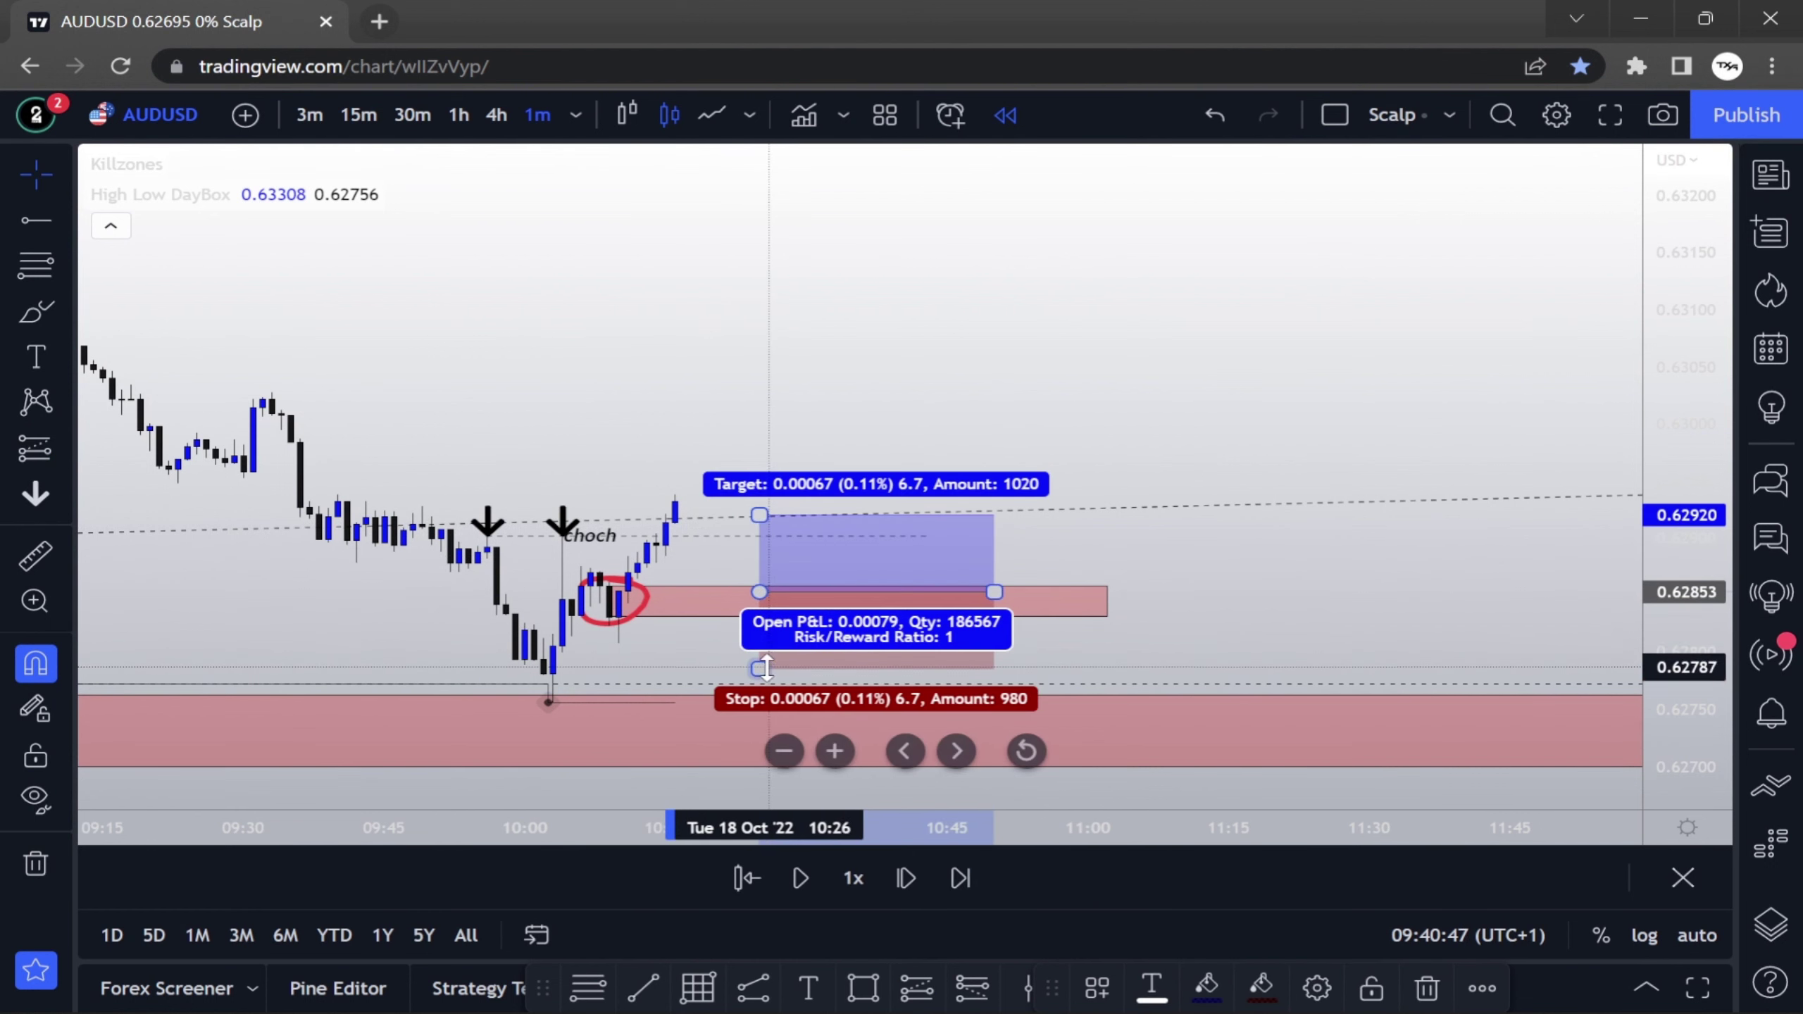
left_click_drag(759, 667, 759, 630)
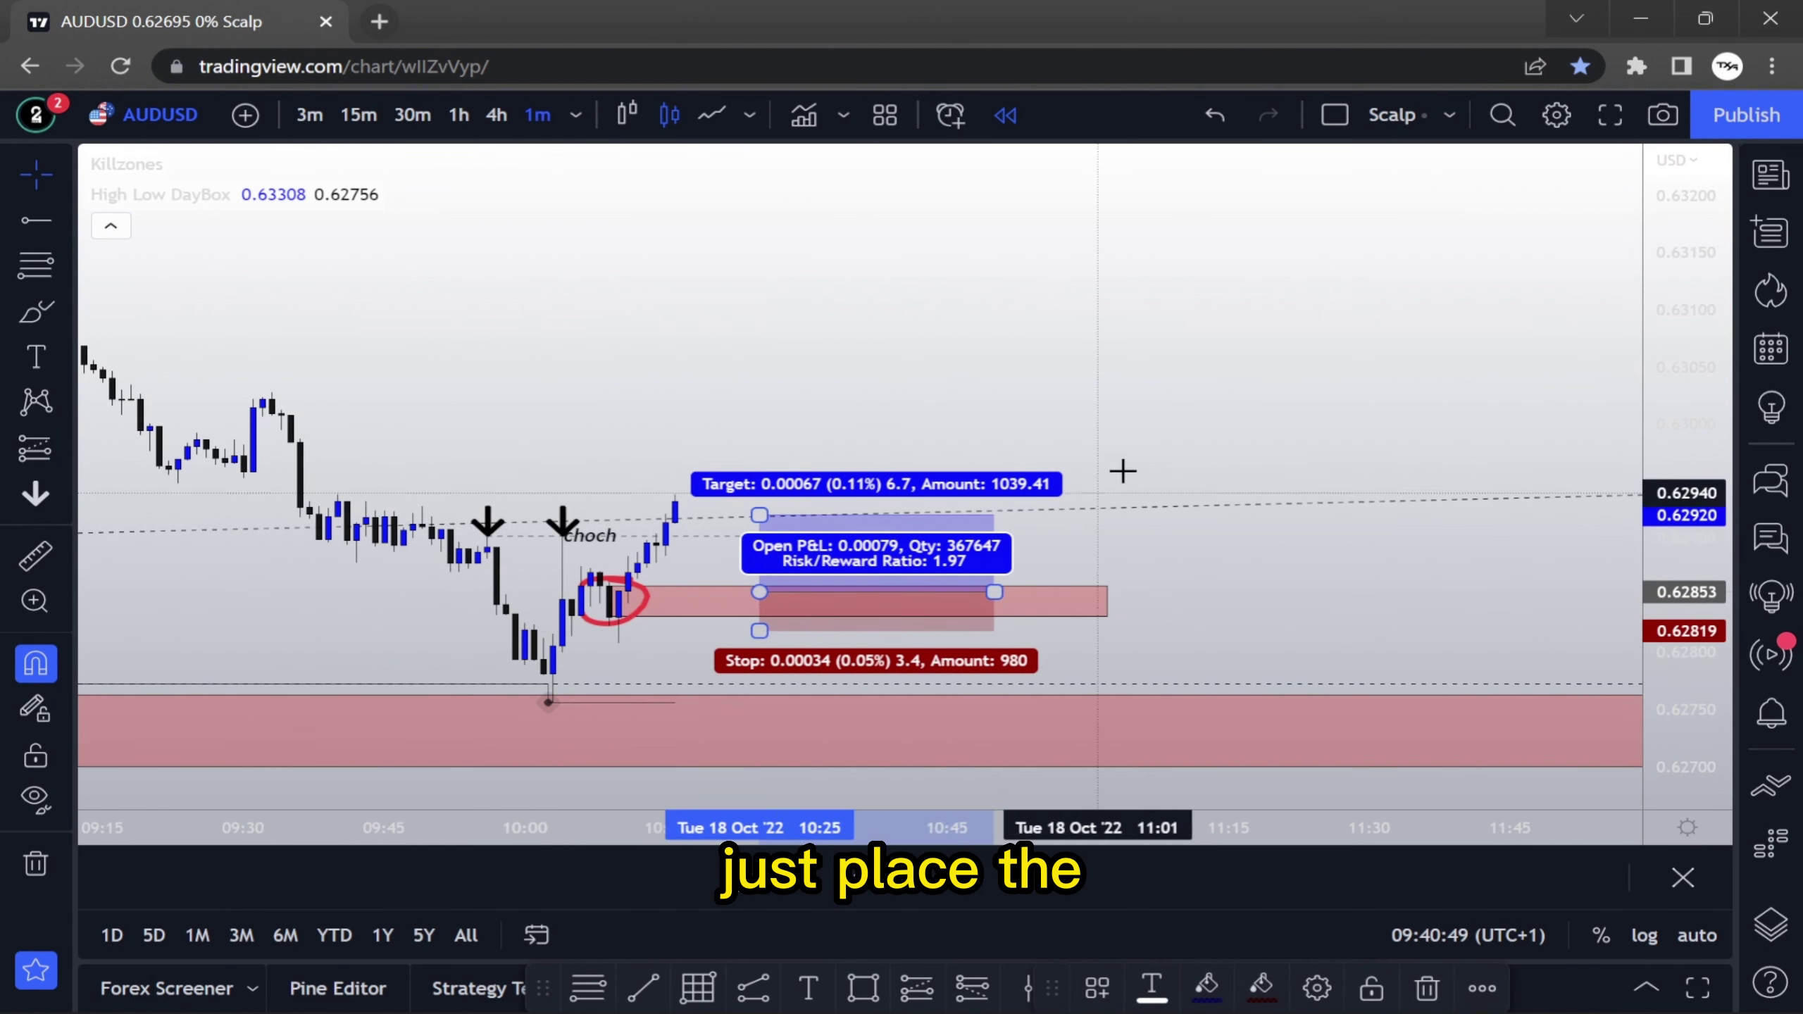
left_click(719, 362)
Raise the long position's target to 0.63307 at the dotted take-profit line
left_click_drag(832, 368, 1250, 300)
scroll(1445, 540, "down", 2)
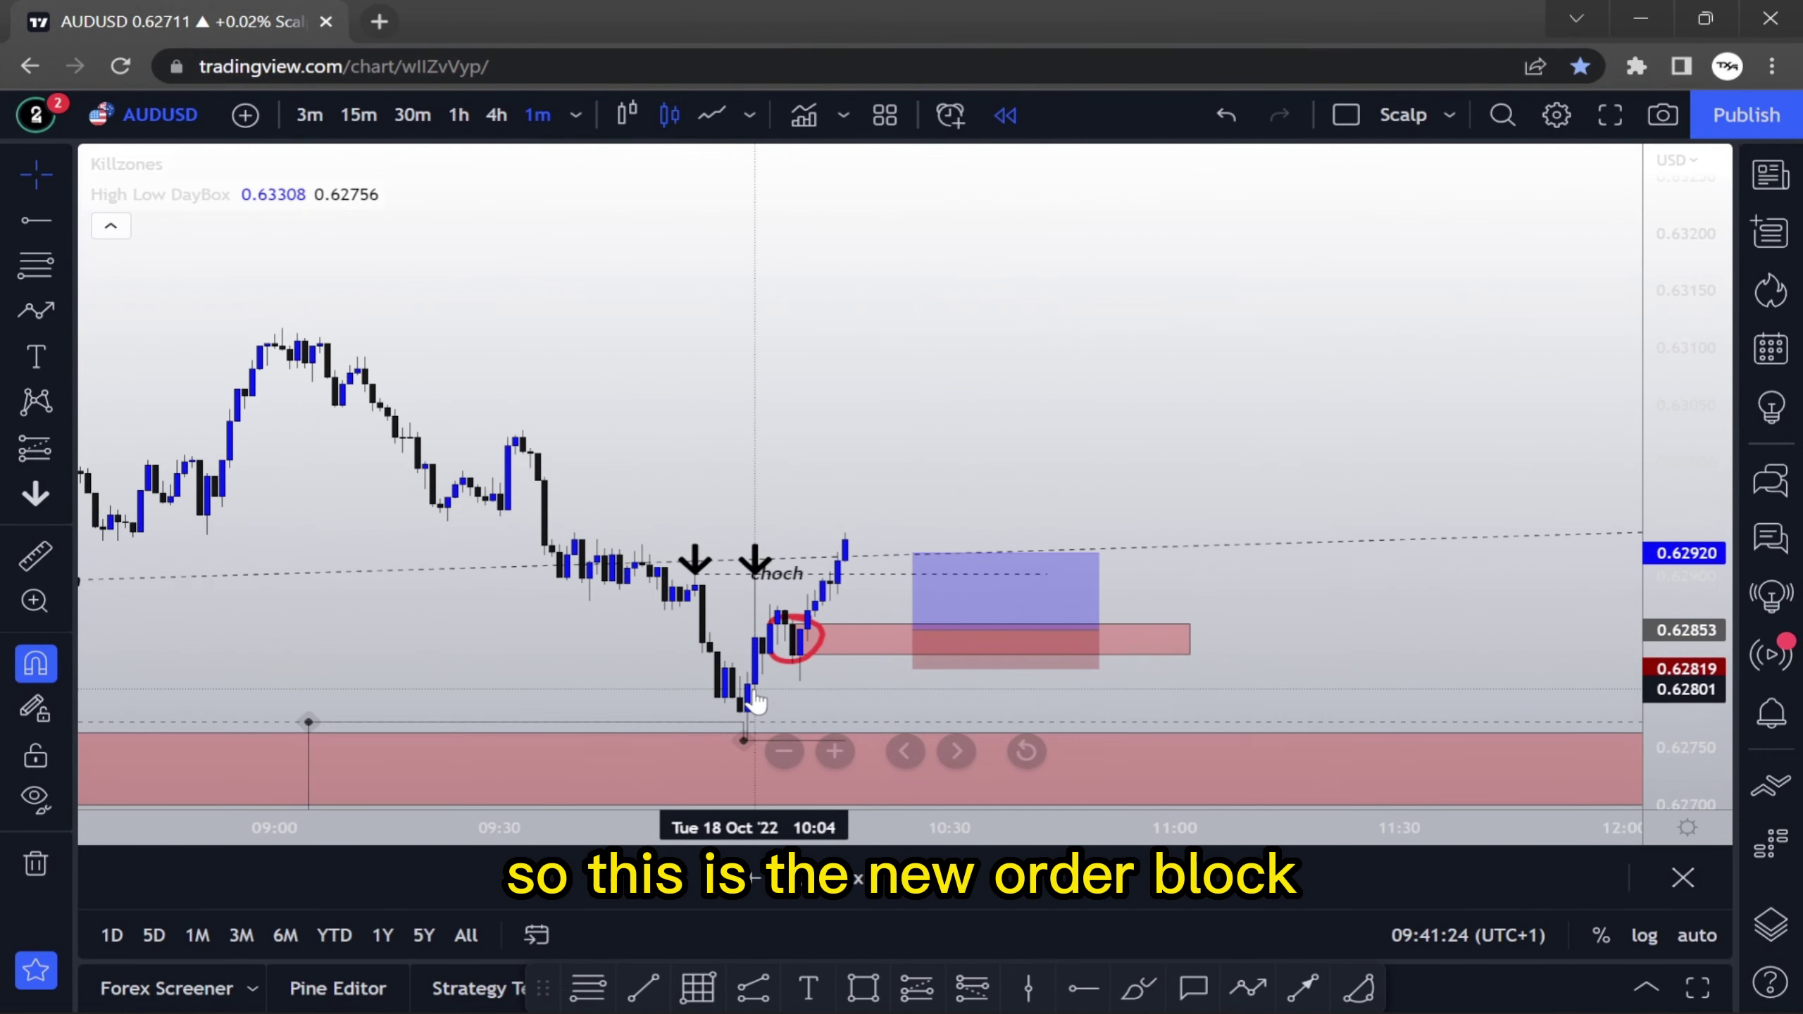
scroll(755, 690, "up", 1)
scroll(750, 632, "up", 1)
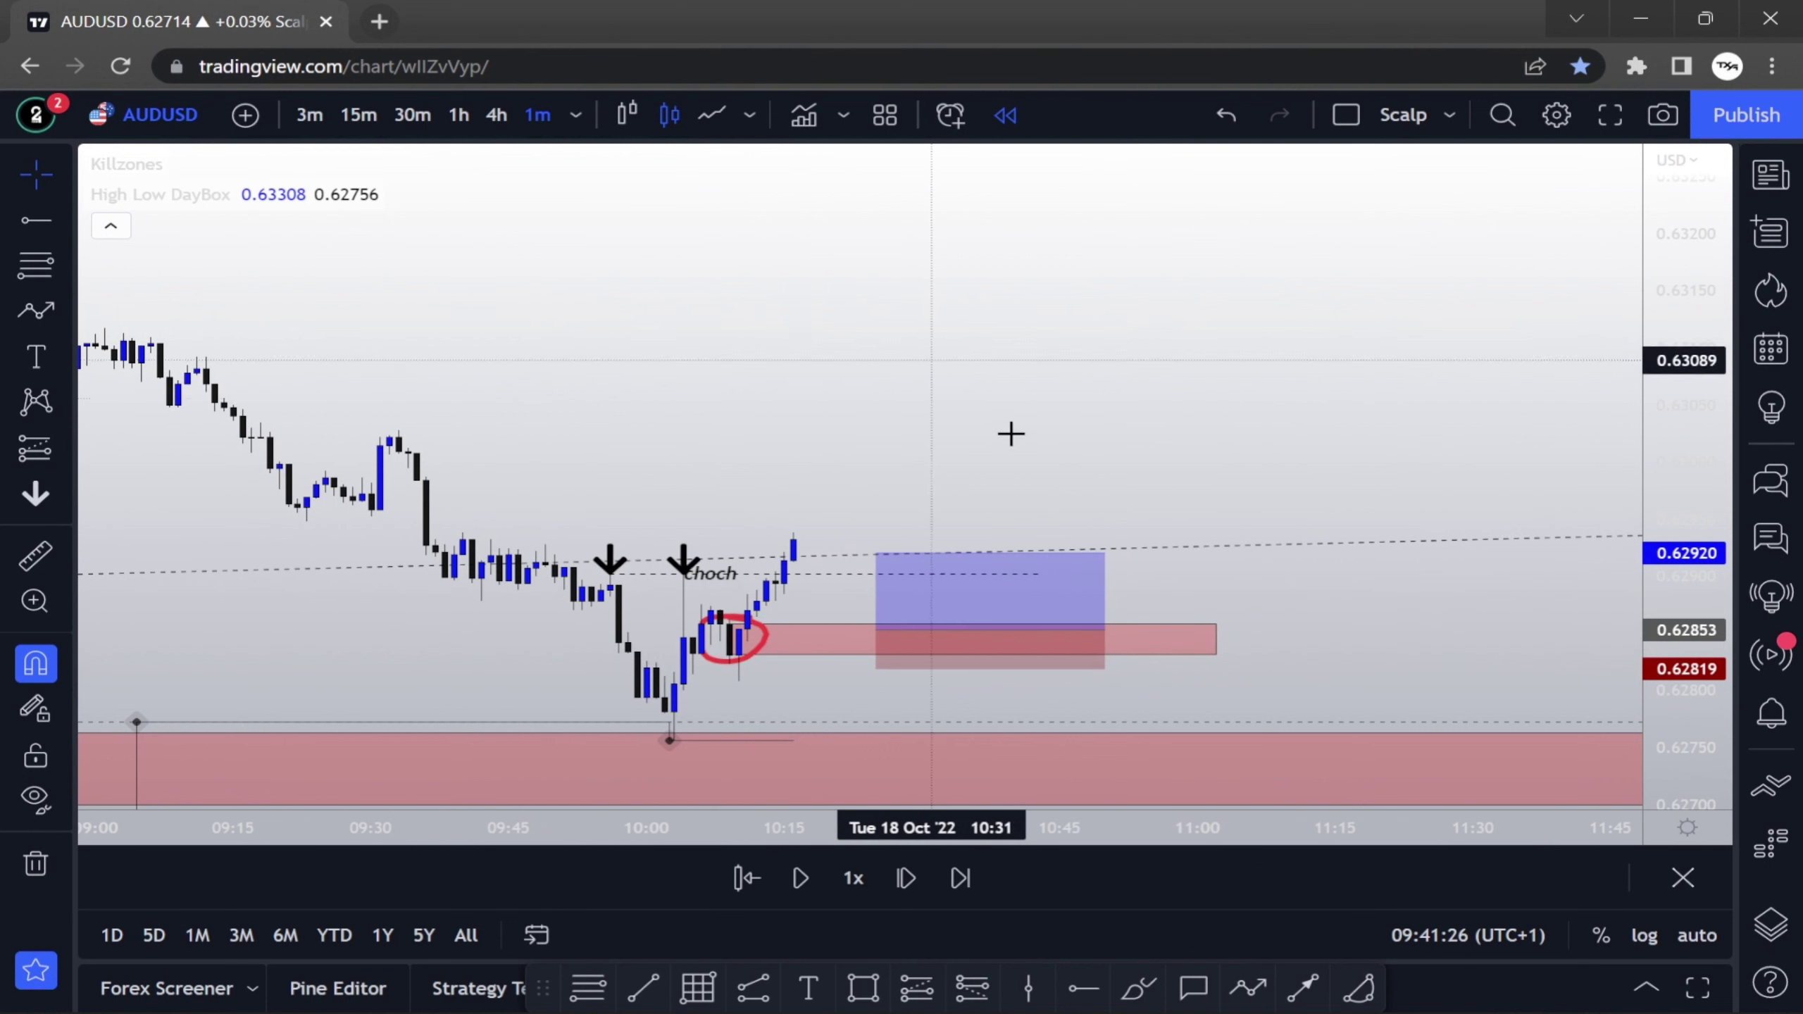
scroll(1010, 431, "down", 4)
scroll(1020, 537, "down", 1)
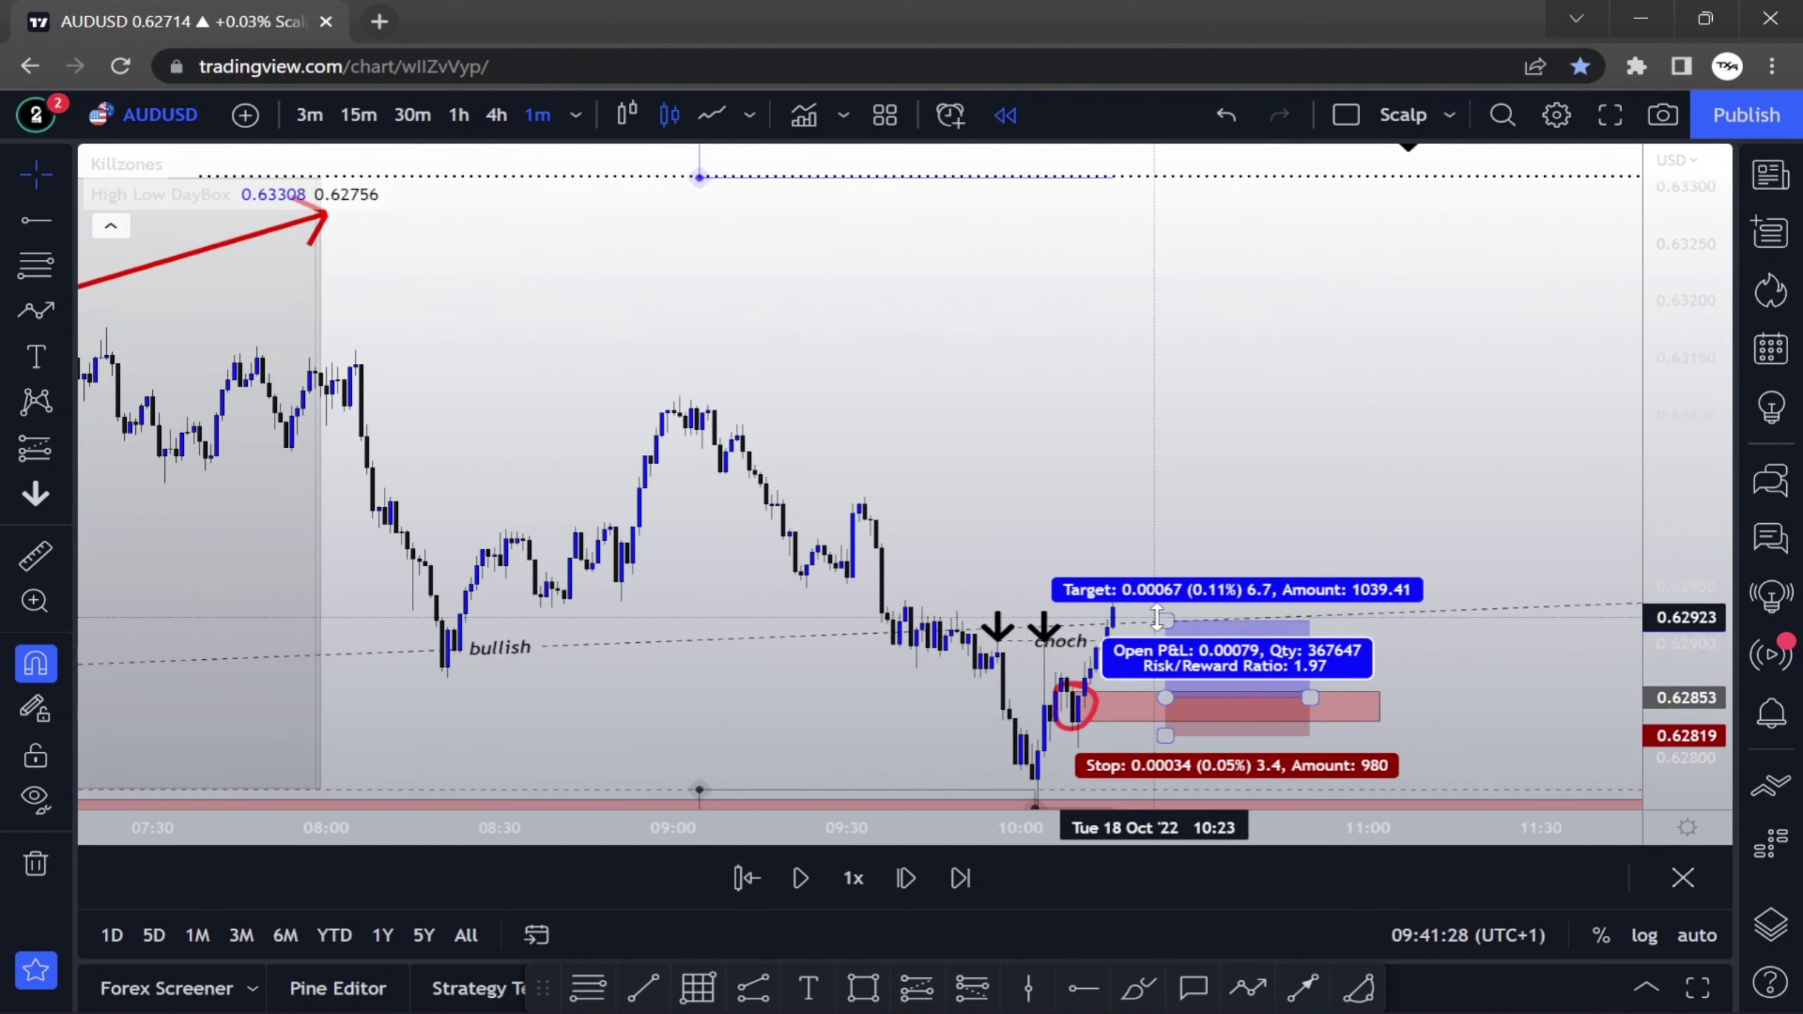
left_click_drag(1157, 618, 1100, 157)
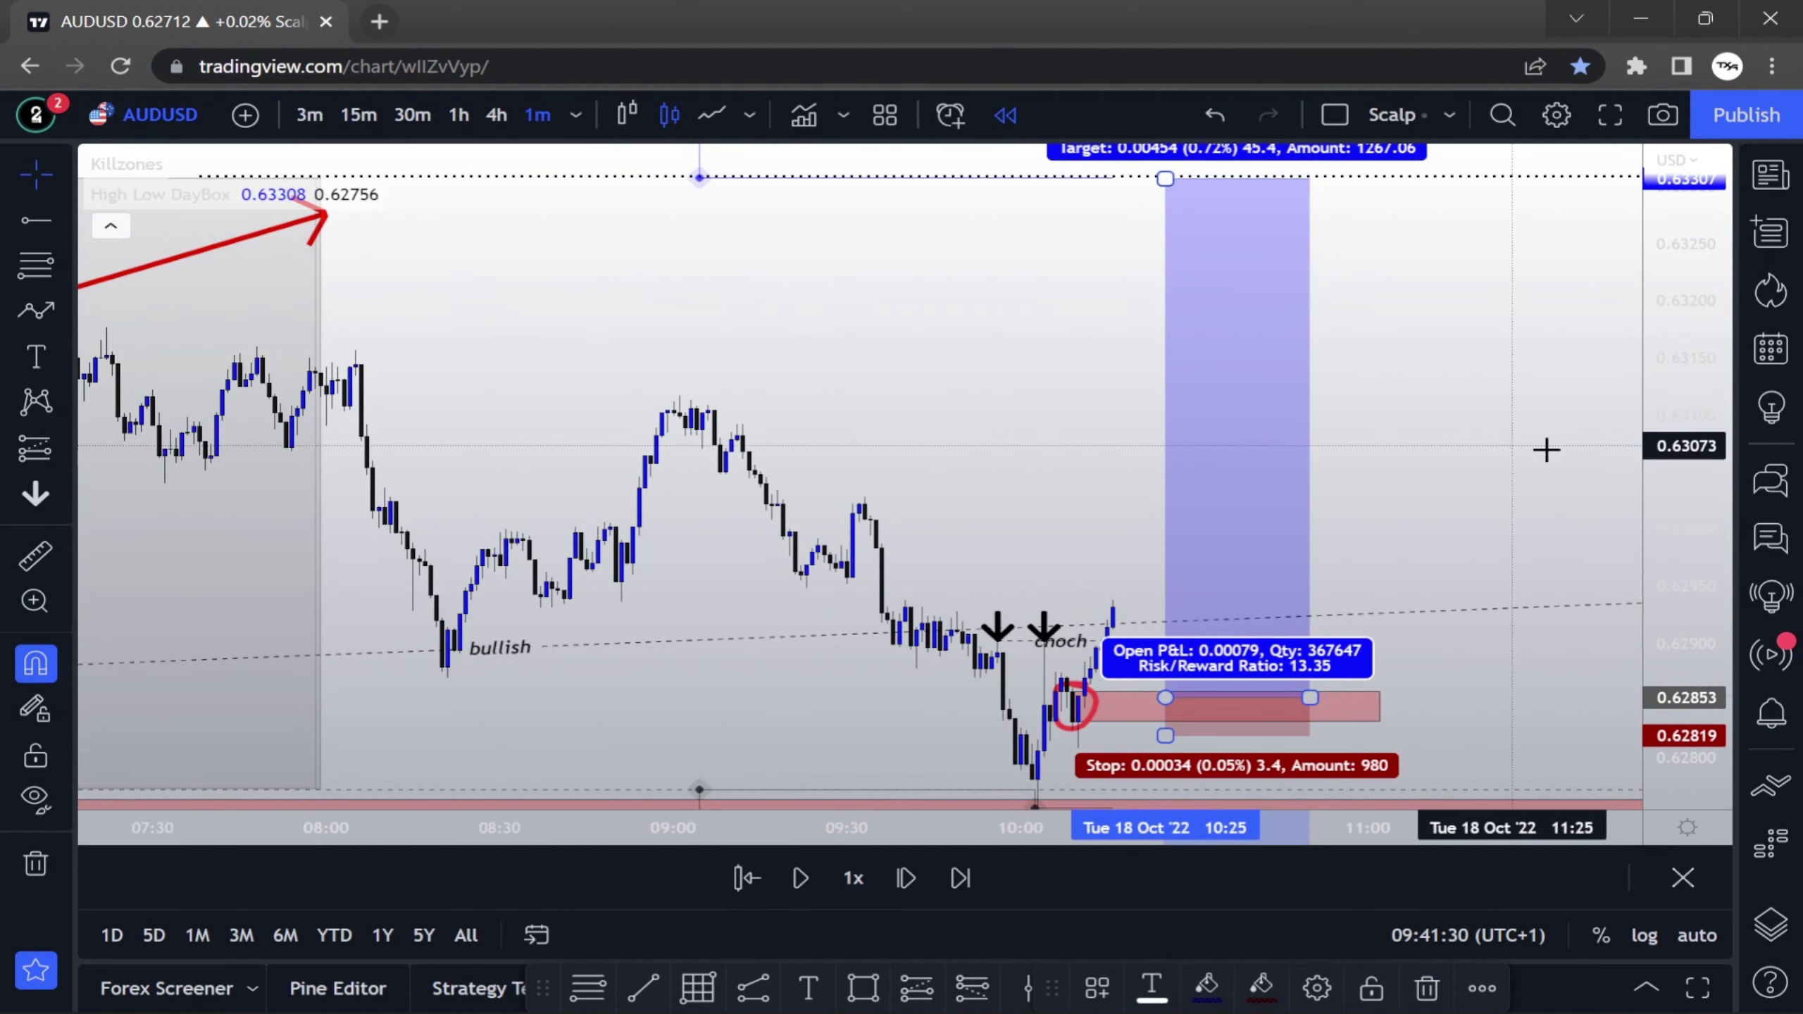
Advance the replay bar by bar to 10:28, past the retest of the entry zone
left_click_drag(1537, 430, 1425, 283)
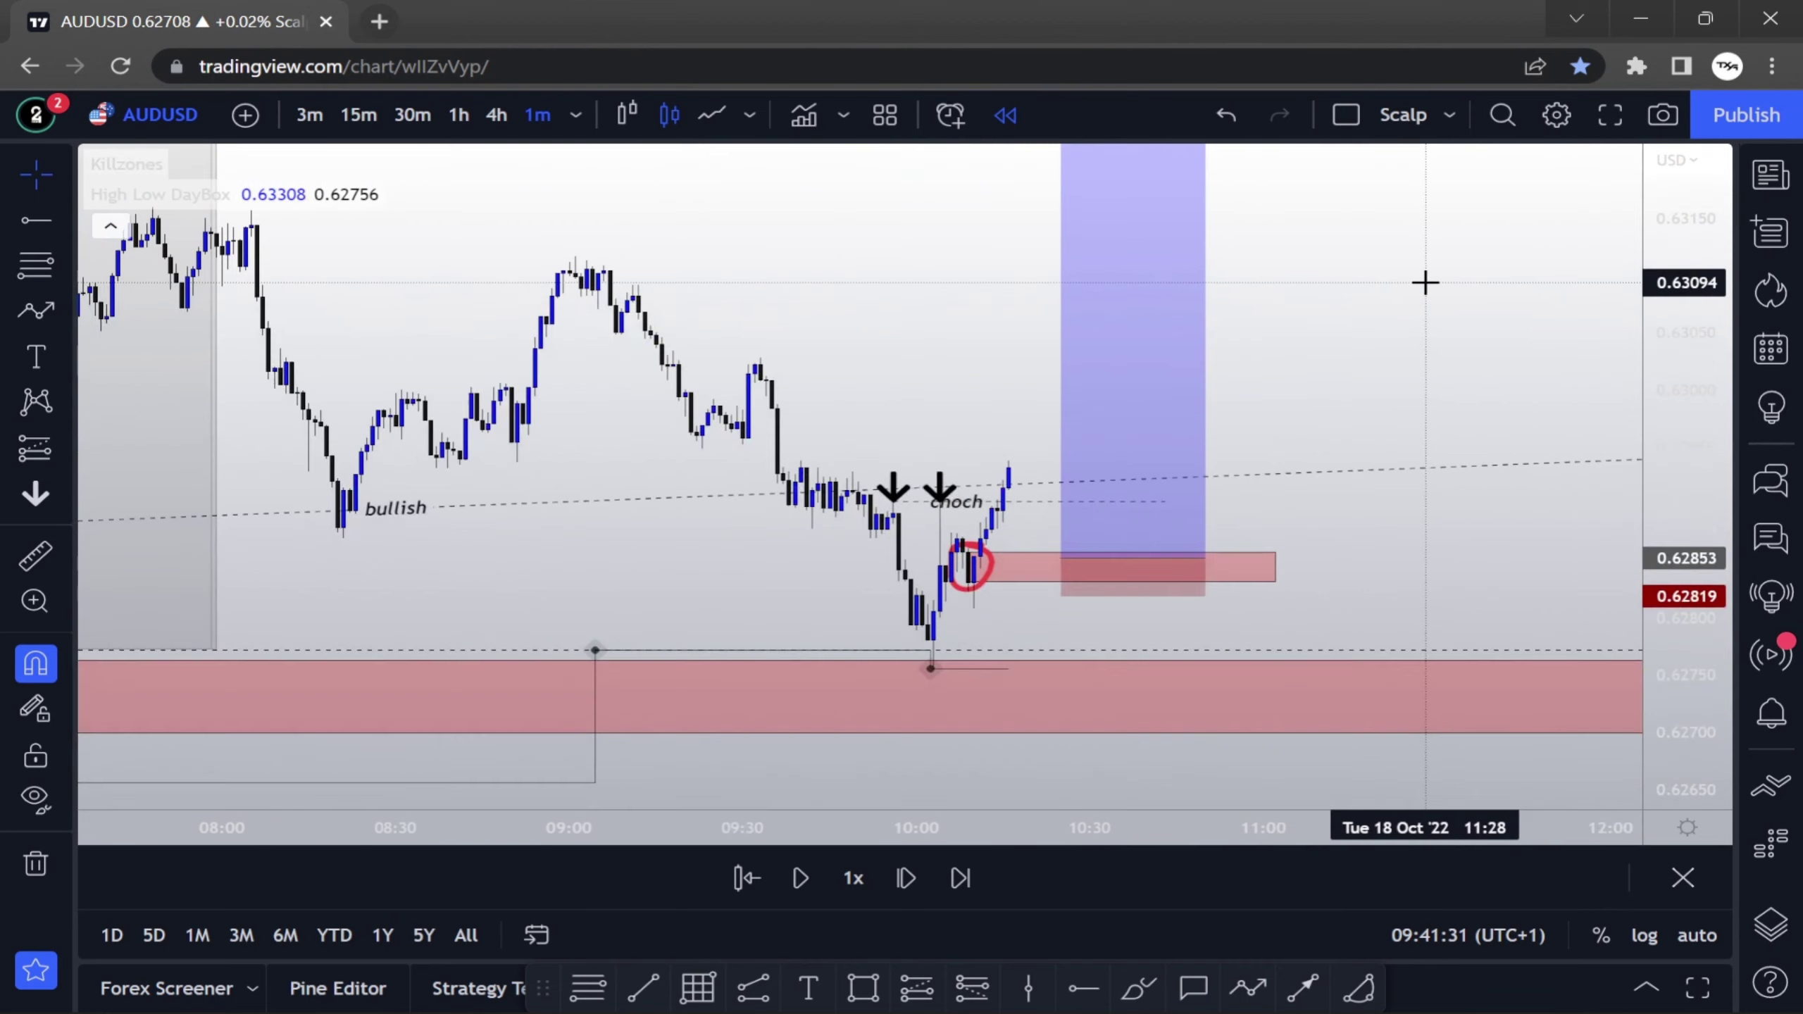
left_click(907, 877)
left_click(907, 878)
left_click(906, 878)
left_click(906, 877)
left_click(906, 878)
left_click(906, 877)
left_click(907, 877)
left_click(906, 878)
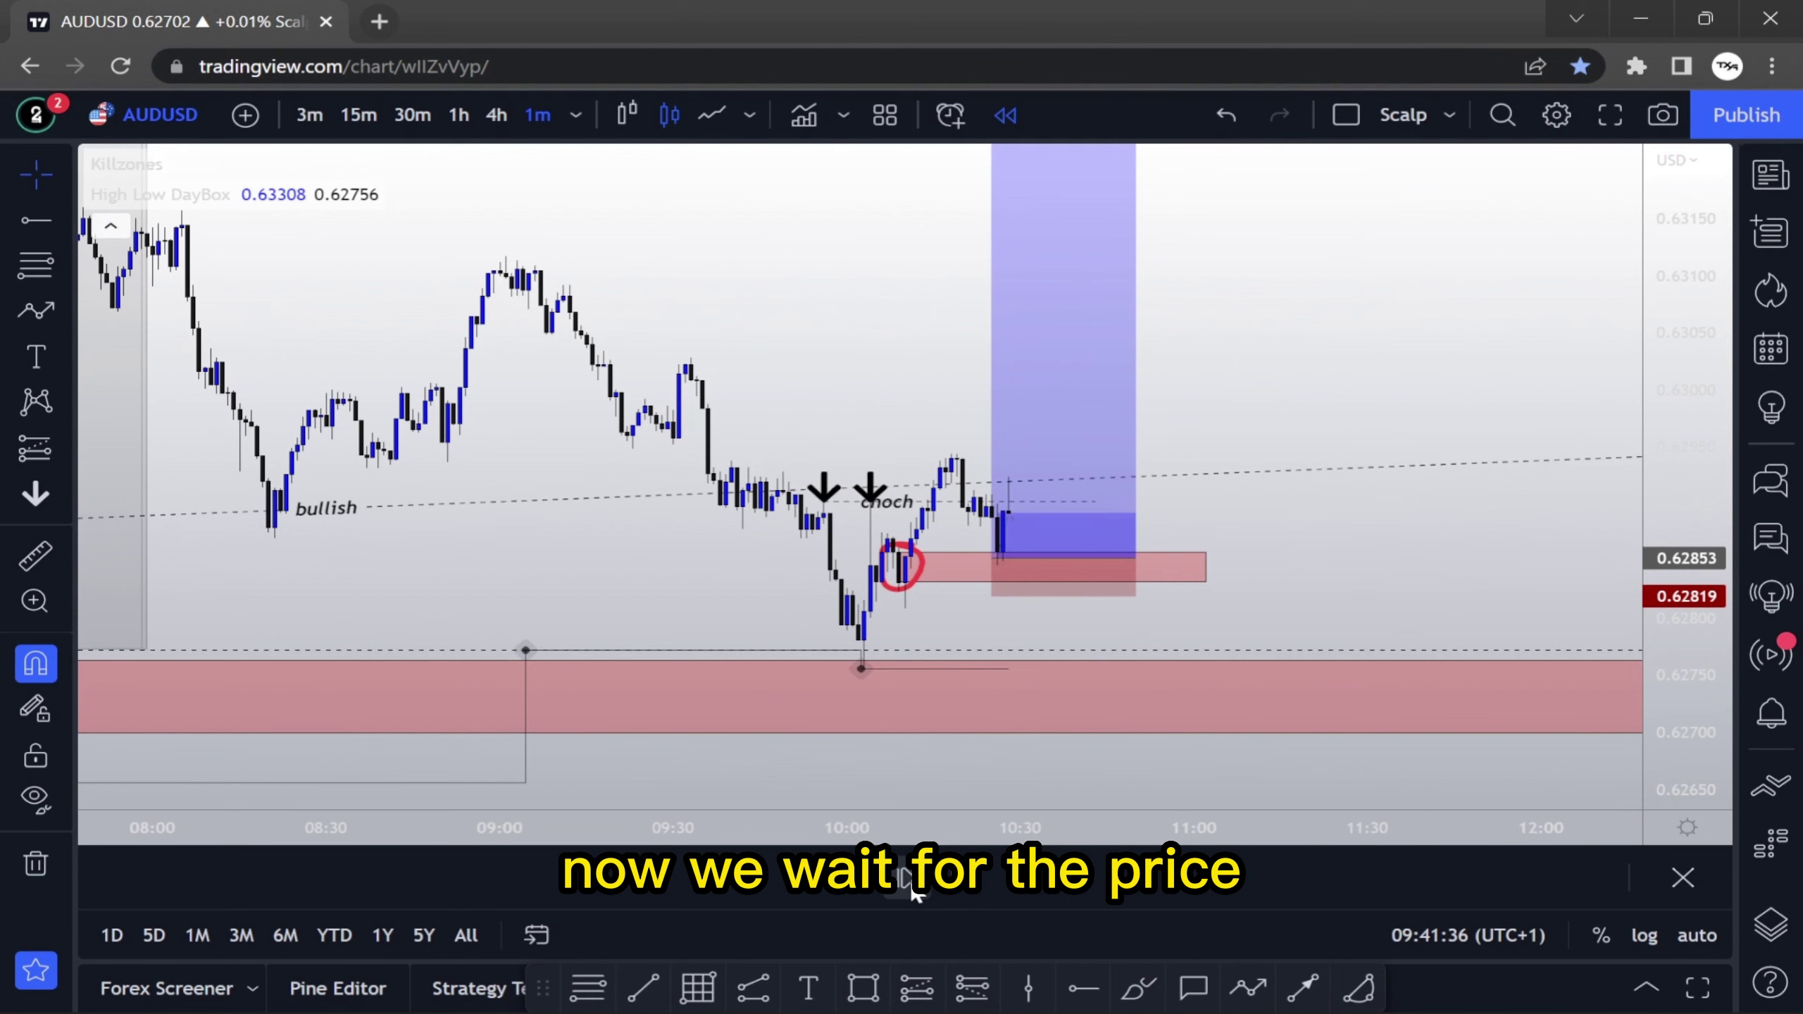
Bring the whole long position into view and advance the replay bar by bar to about 10:58
scroll(920, 619, "up", 5)
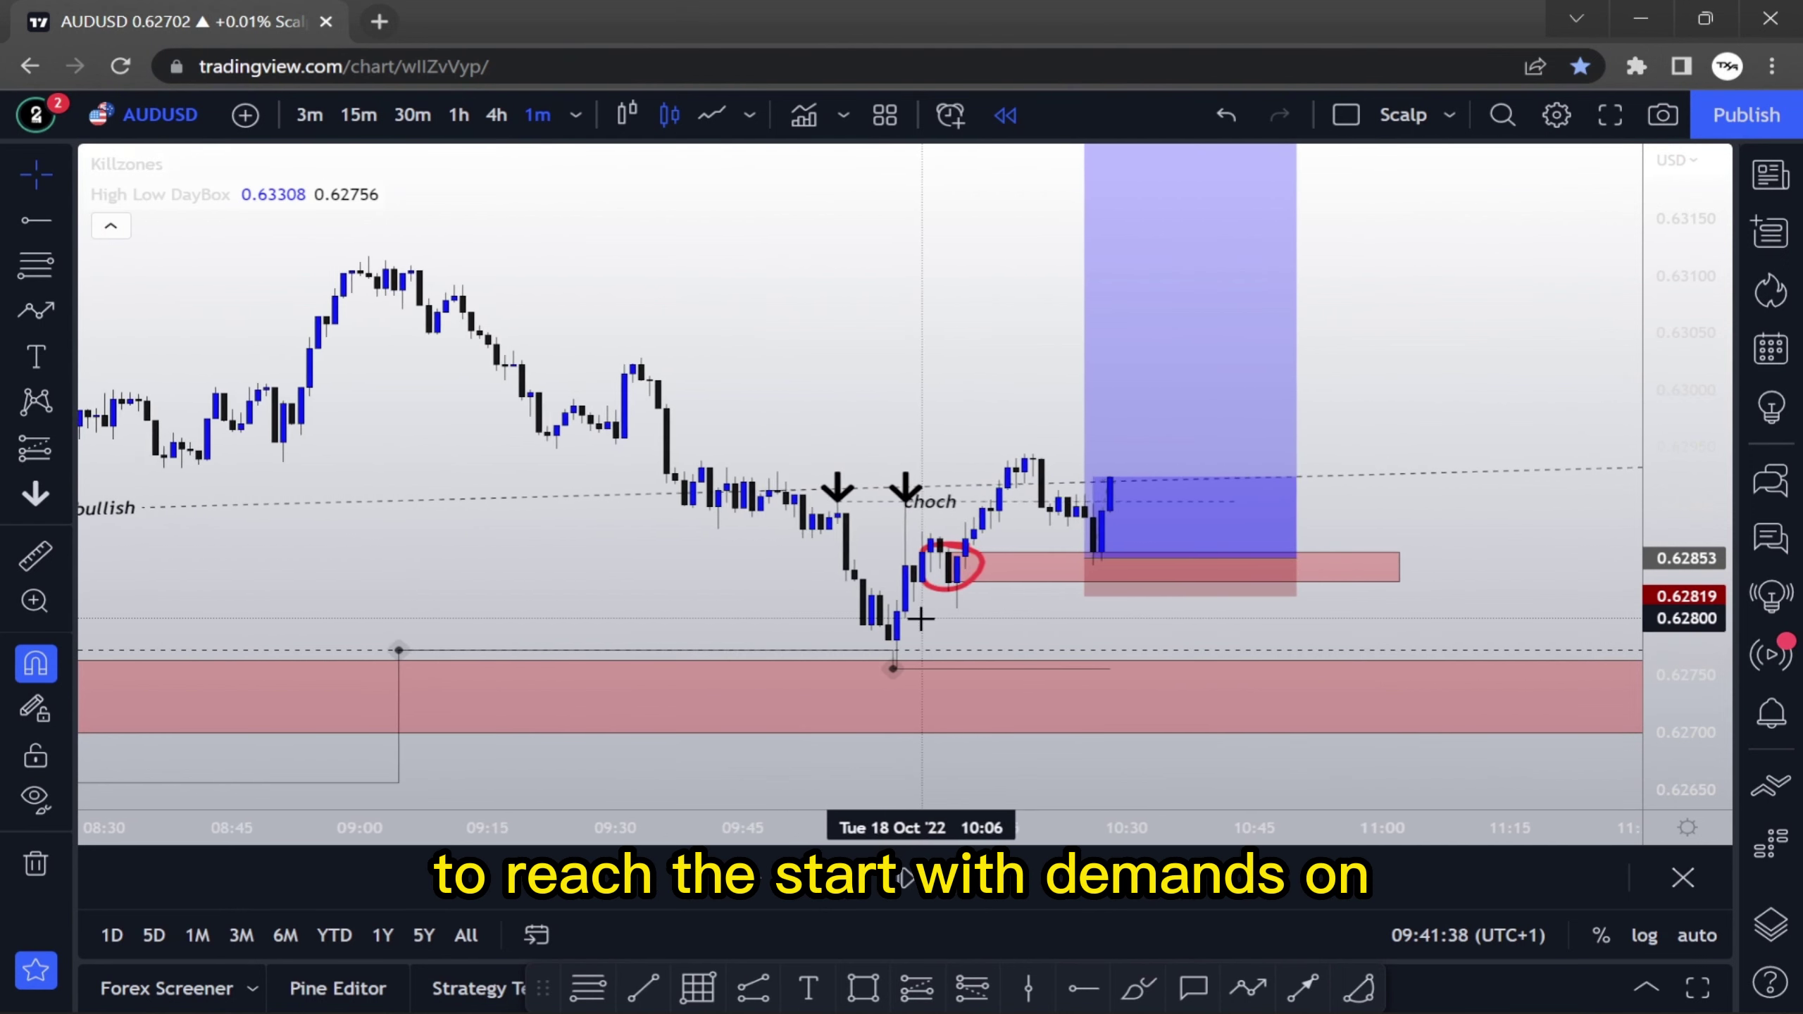
scroll(921, 619, "up", 1)
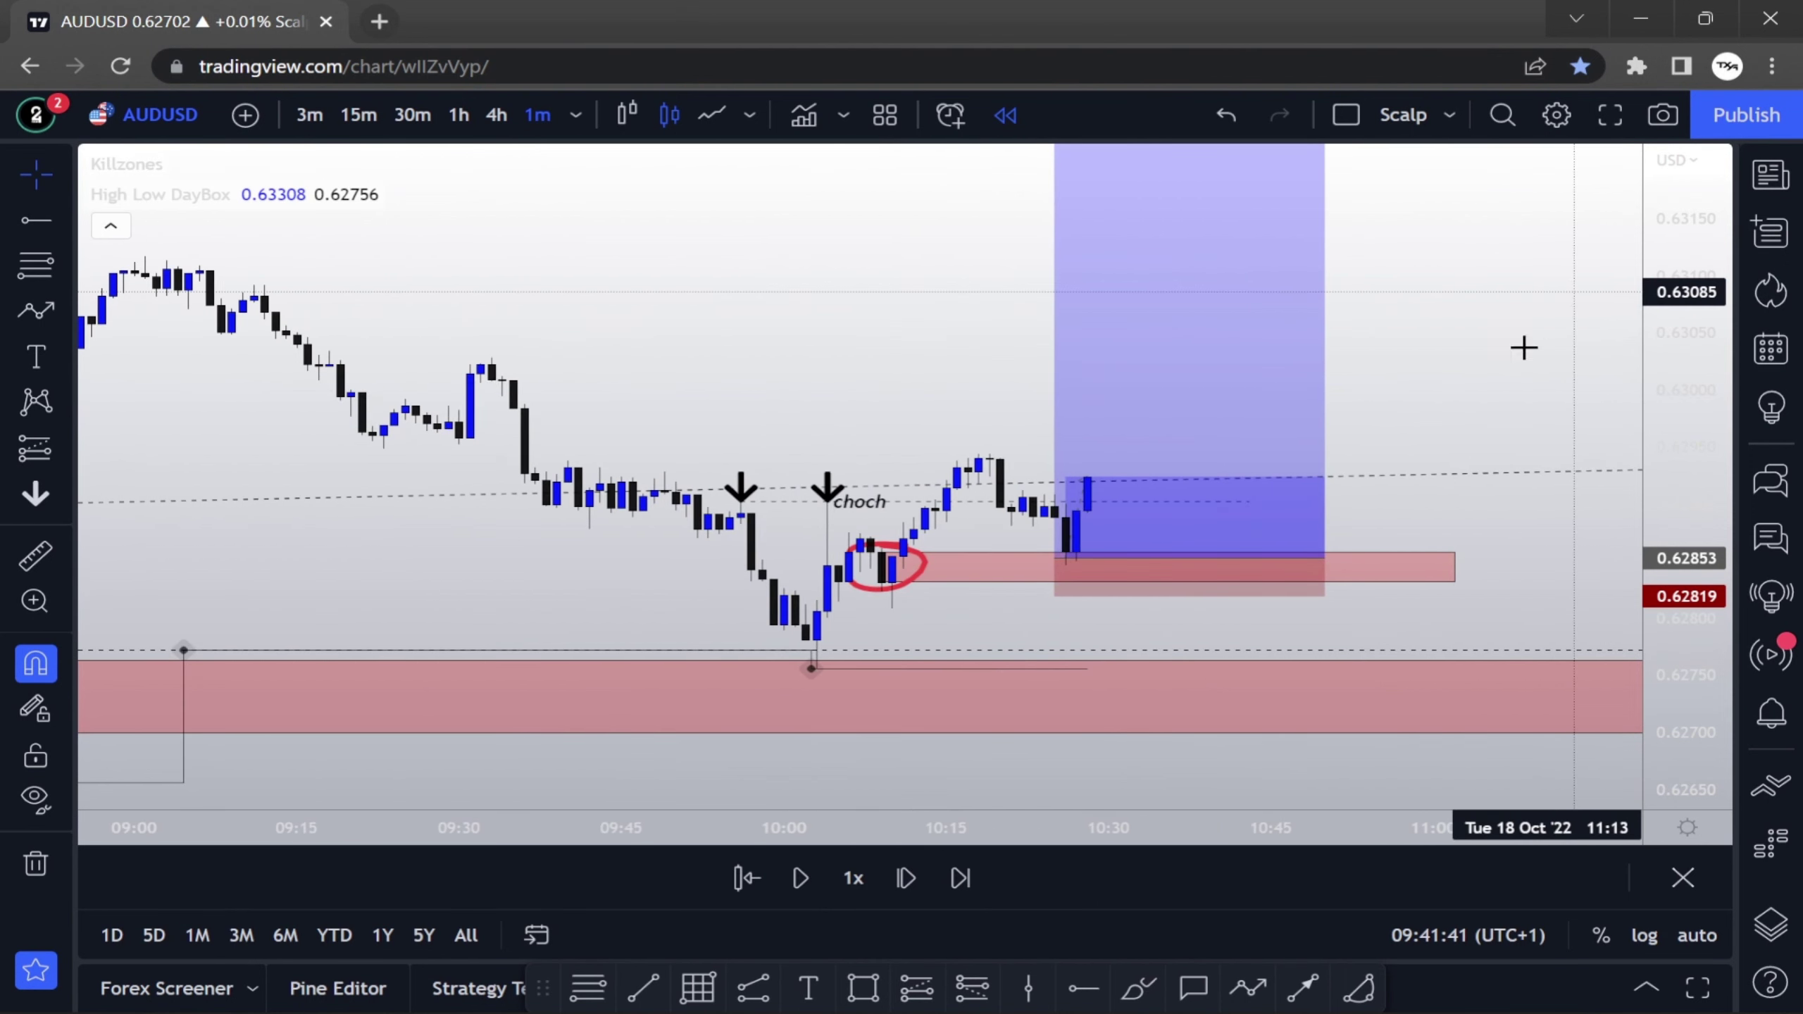
left_click_drag(1521, 346, 1426, 519)
left_click_drag(1692, 291, 1692, 480)
left_click_drag(867, 473, 846, 548)
left_click(916, 879)
left_click(915, 879)
left_click(915, 879)
left_click(915, 879)
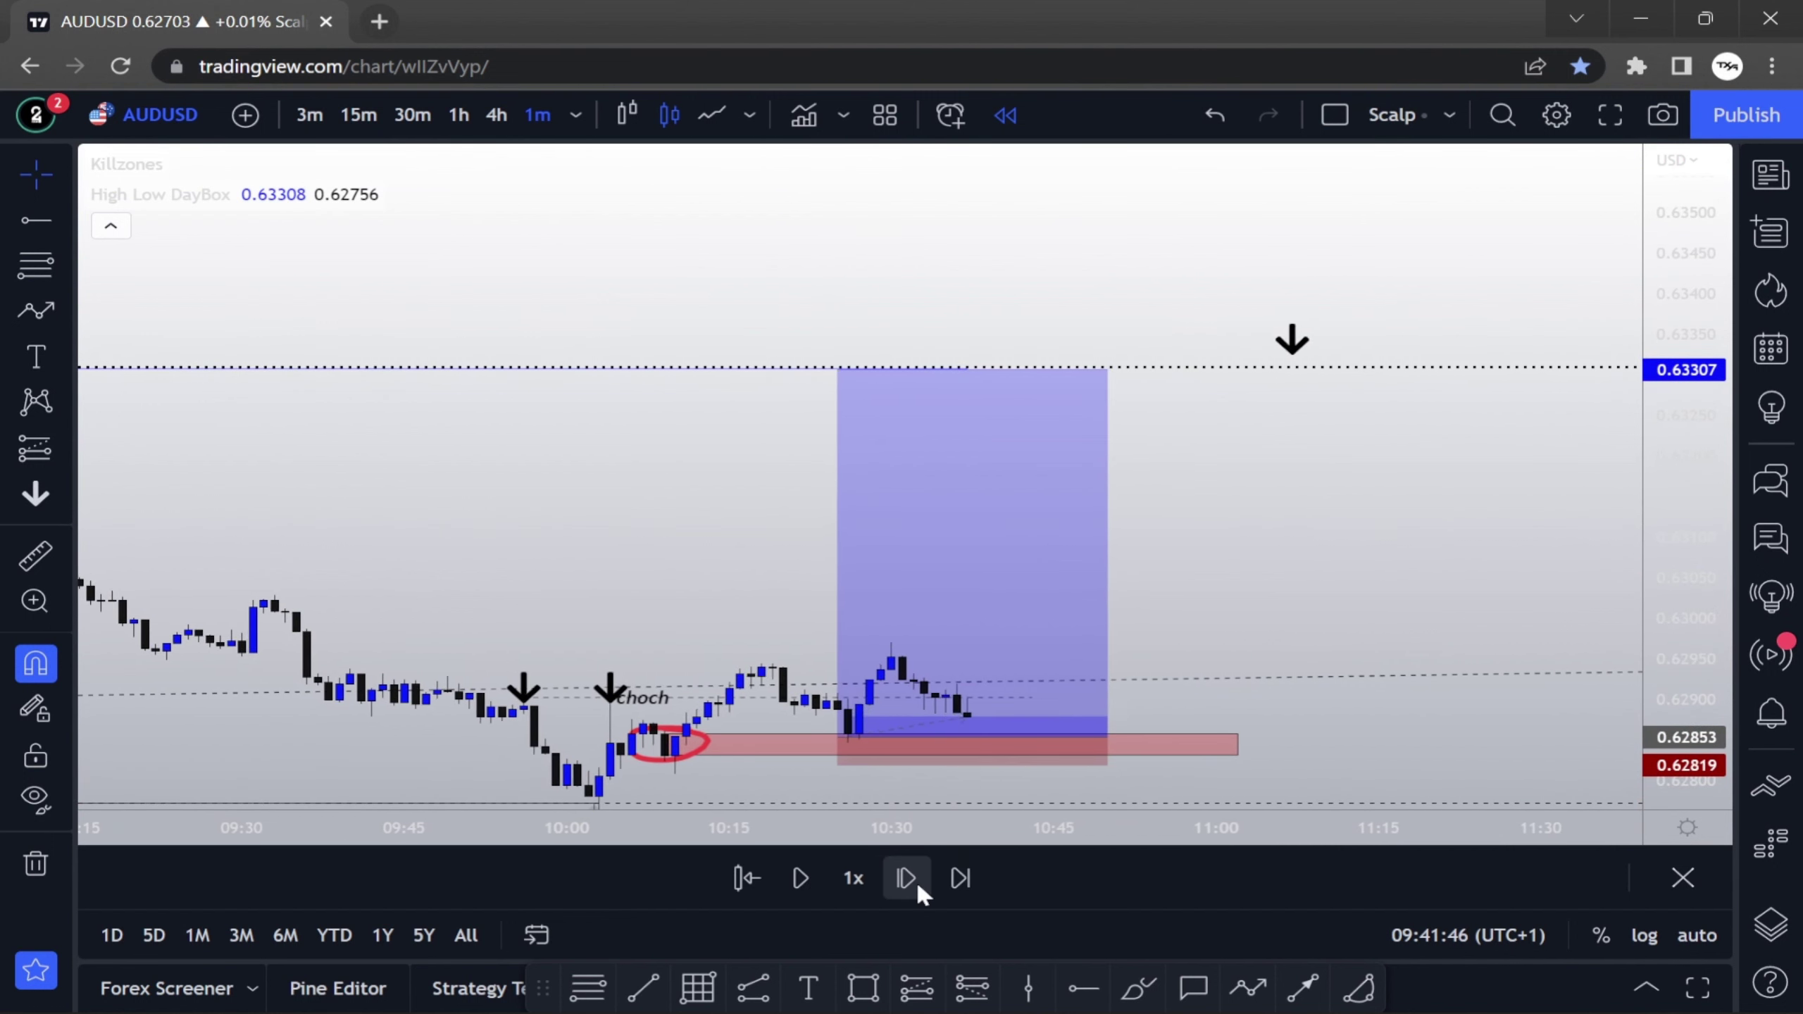
left_click(906, 879)
left_click(906, 879)
left_click(906, 879)
left_click(905, 879)
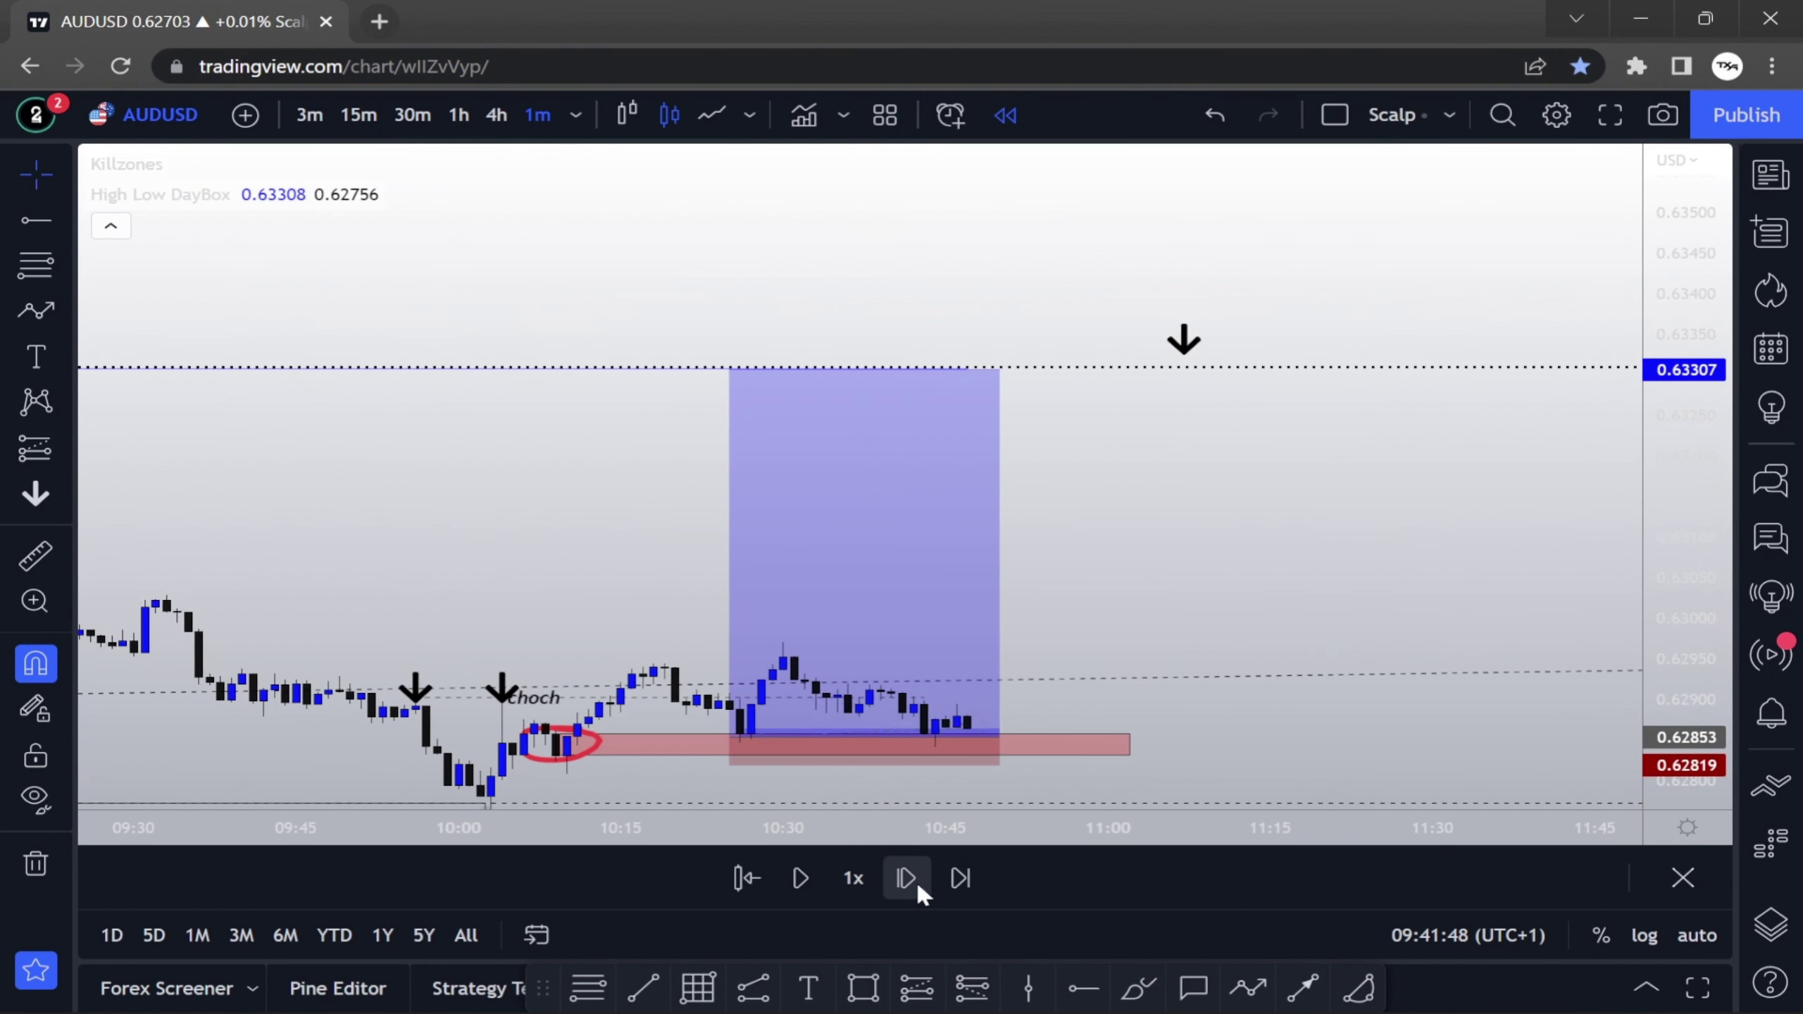
left_click(915, 880)
left_click(916, 881)
left_click(916, 880)
left_click(916, 881)
left_click(915, 881)
left_click(916, 880)
left_click(915, 881)
left_click(915, 880)
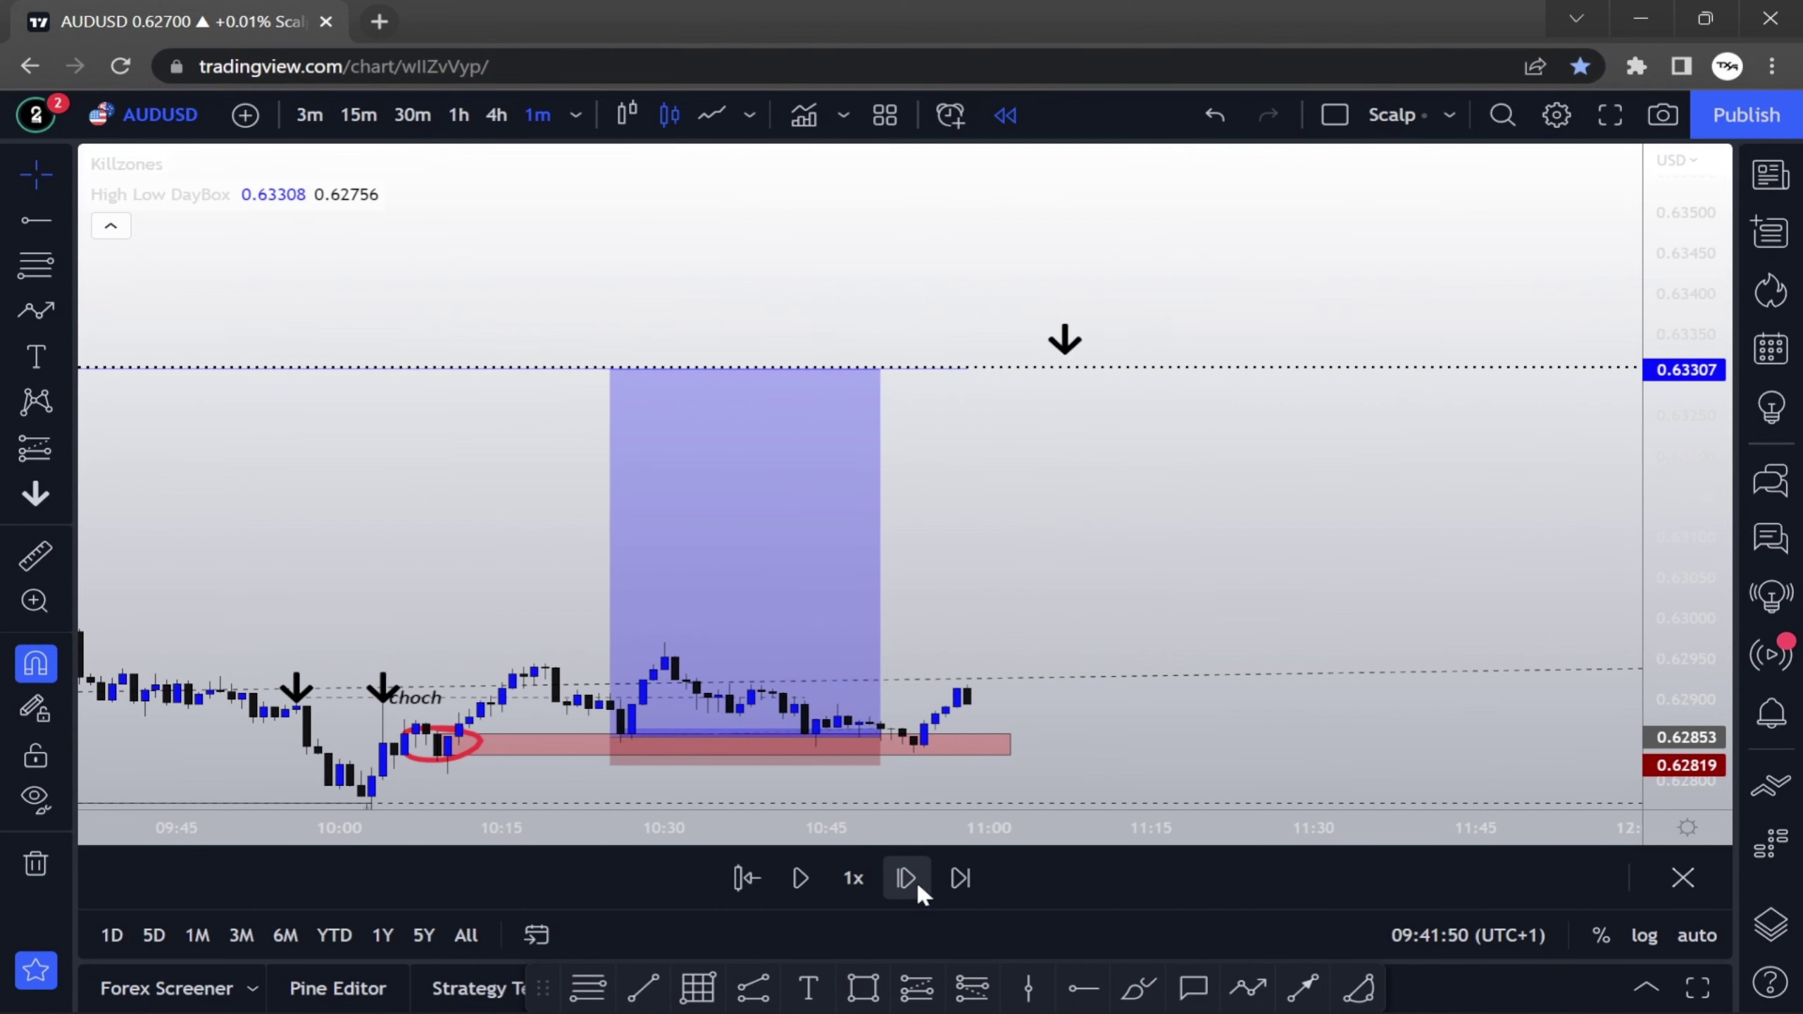
Start automatic replay playback and step the bars forward to about 11:30
left_click(801, 879)
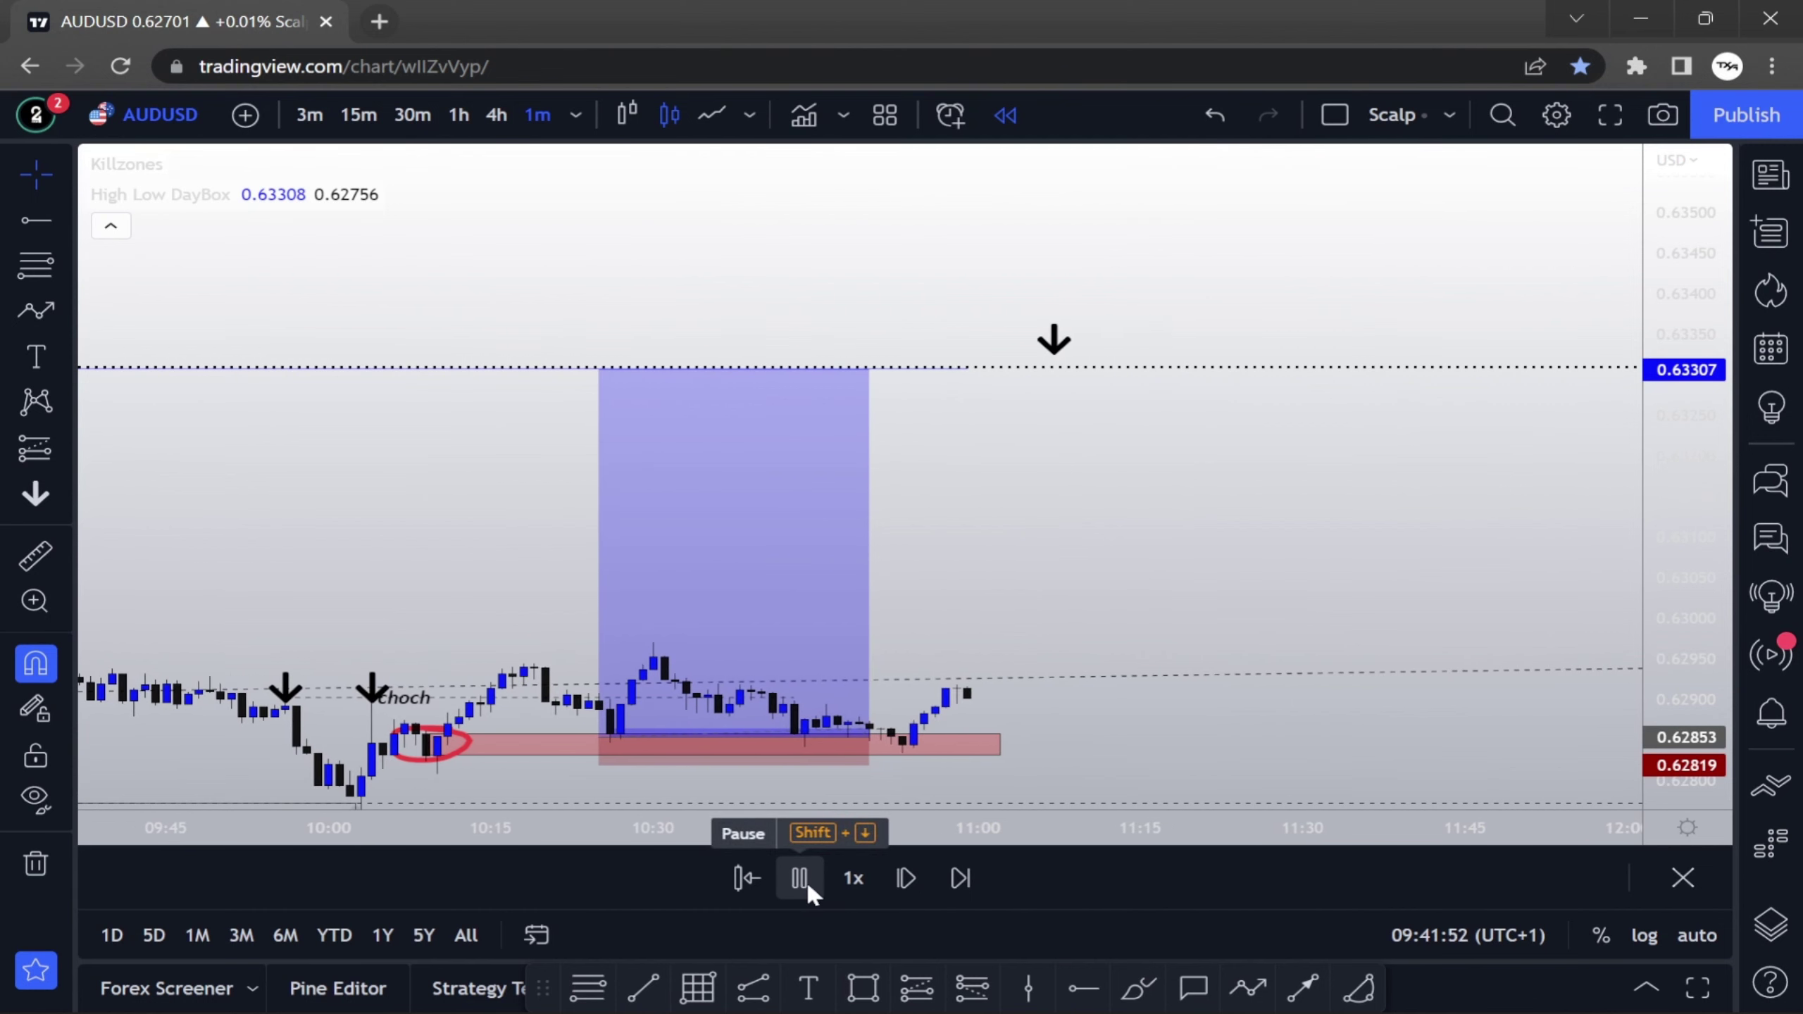
left_click(905, 879)
left_click(904, 879)
left_click(904, 879)
left_click(904, 879)
left_click(905, 879)
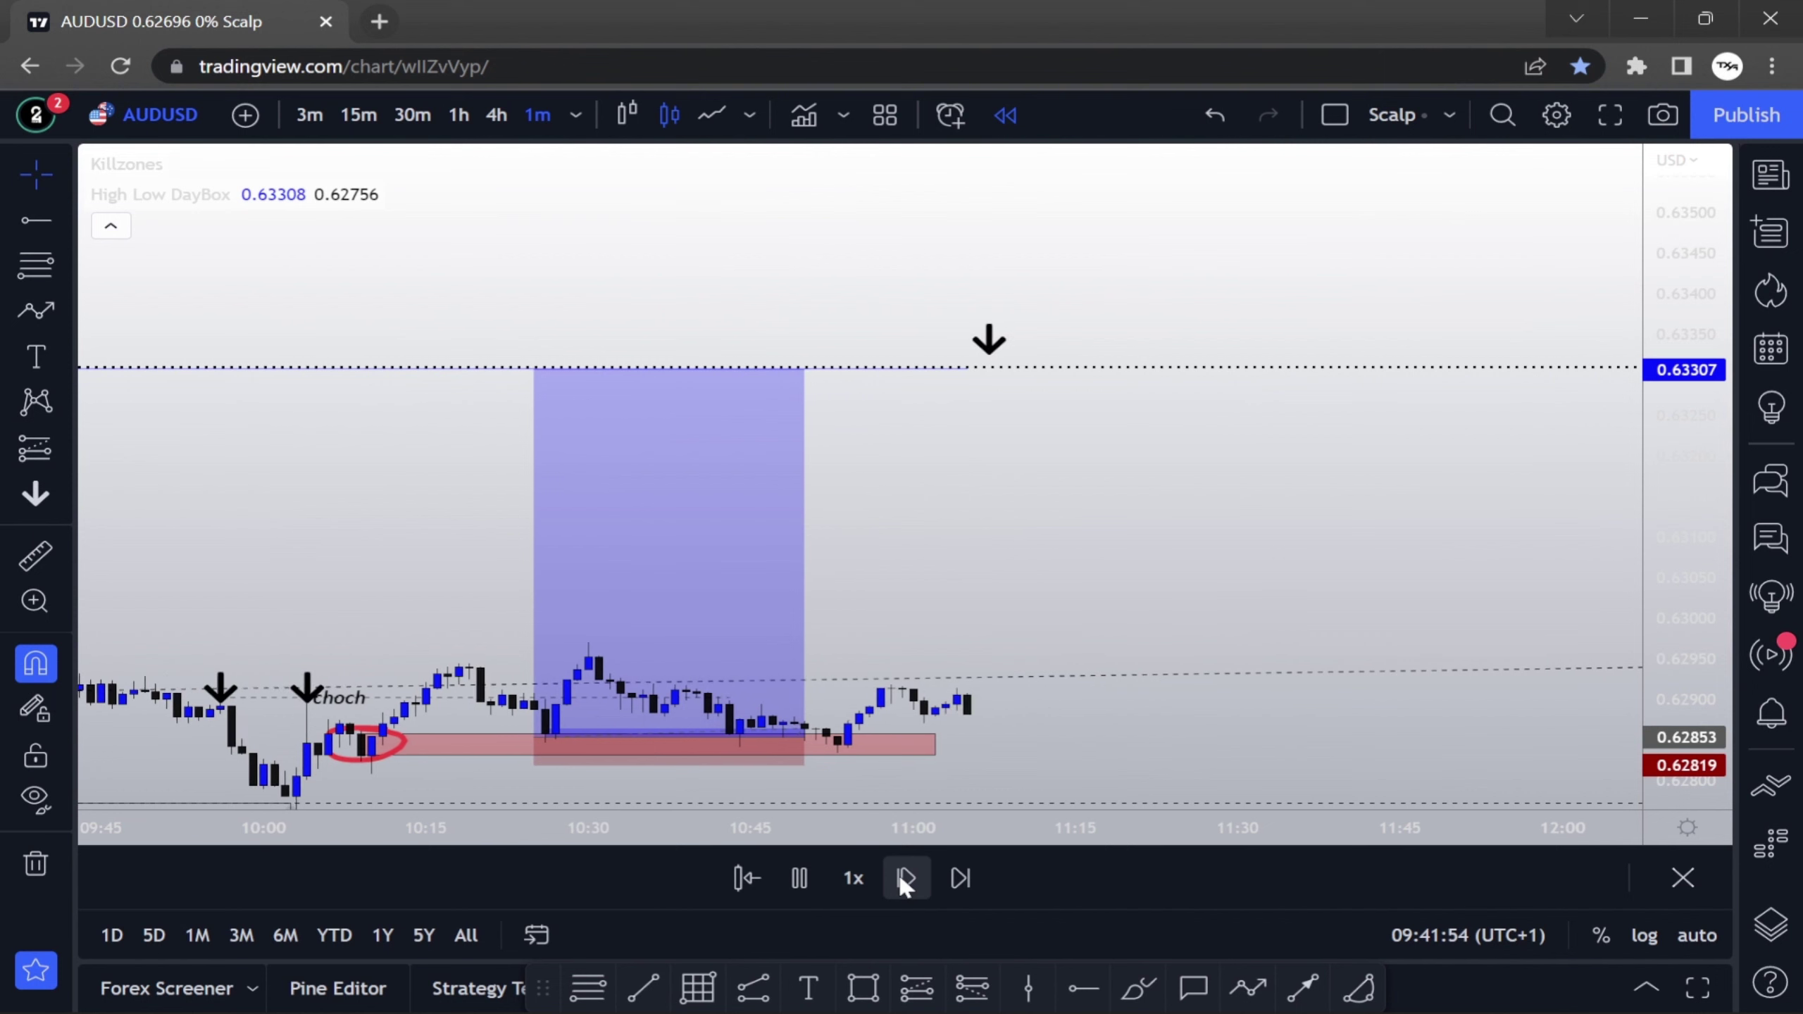
left_click(901, 877)
left_click(900, 878)
left_click(900, 878)
left_click(900, 877)
left_click(900, 877)
left_click(900, 877)
left_click(900, 877)
left_click(900, 878)
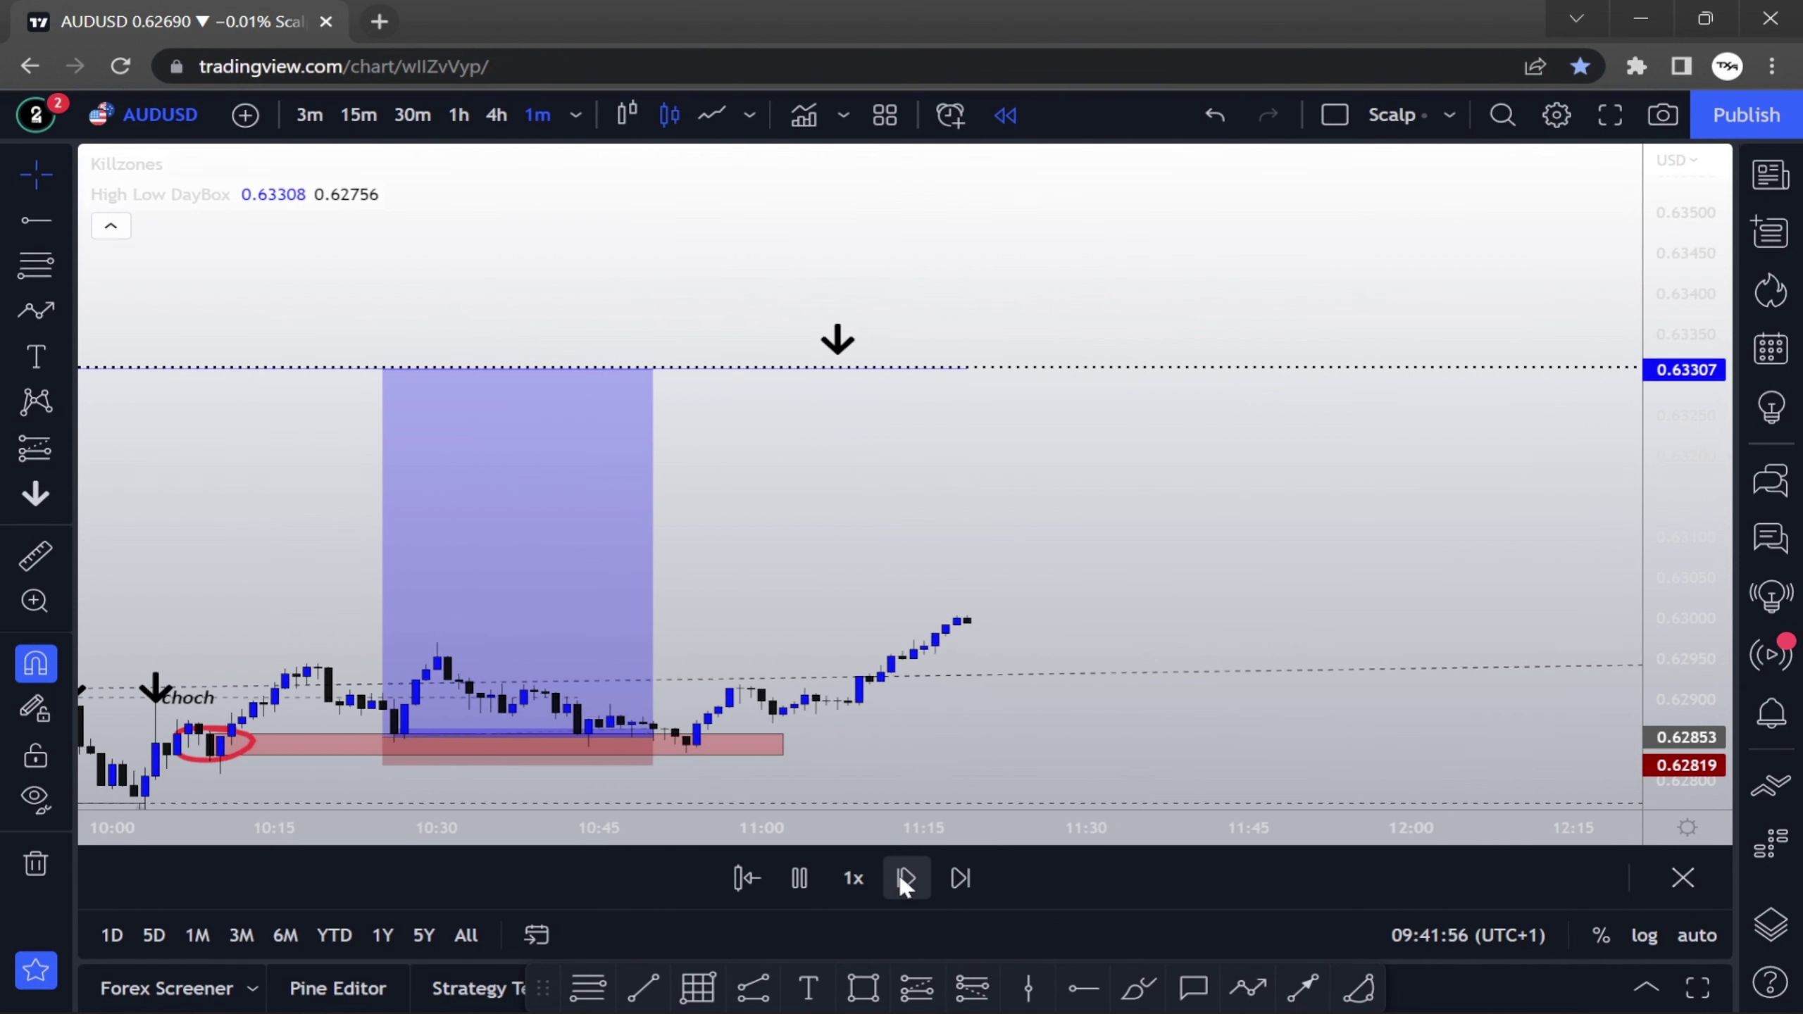
left_click(900, 877)
left_click(900, 878)
left_click(901, 878)
left_click(903, 878)
left_click(903, 877)
left_click(902, 877)
left_click(902, 878)
Extend the long position's end time to about 11:37
scroll(930, 562, "down", 3)
left_click_drag(875, 712, 1216, 738)
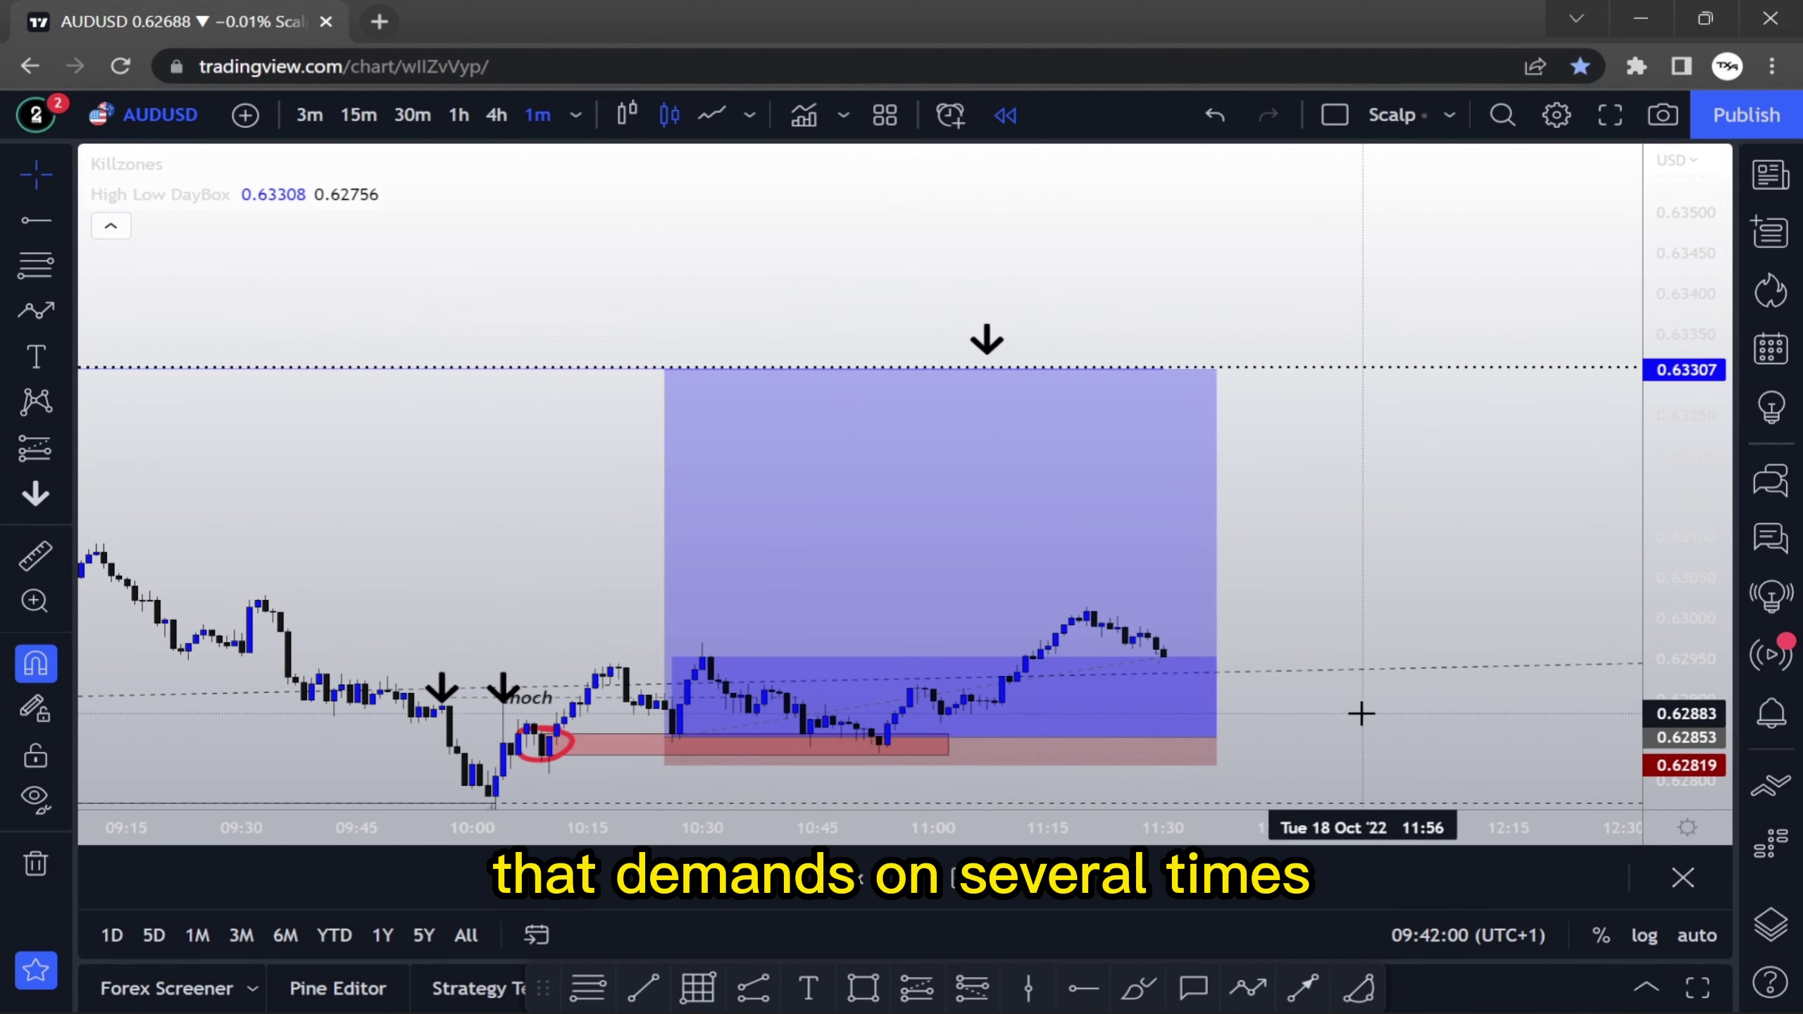
left_click_drag(1361, 713, 1368, 604)
Advance the replay bar by bar to just past 12:00
left_click(904, 879)
left_click(904, 879)
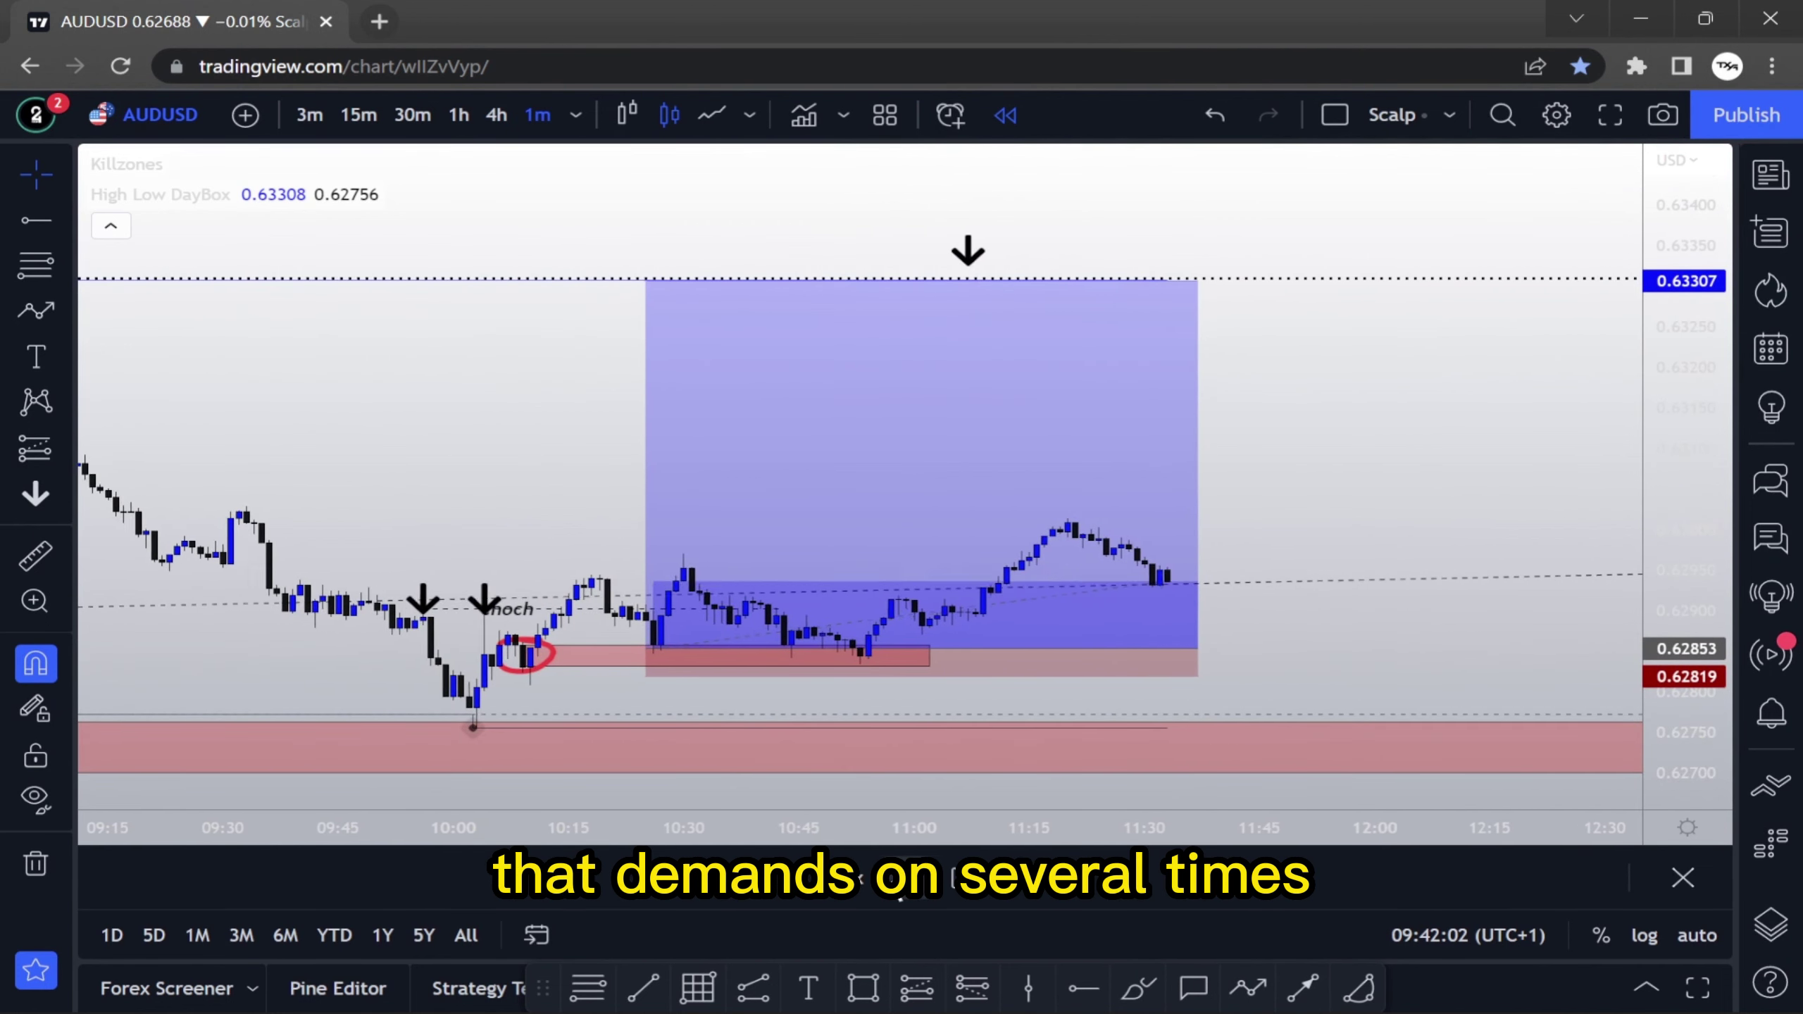
left_click(892, 879)
left_click(892, 879)
left_click(892, 879)
left_click(892, 879)
left_click(892, 879)
left_click(892, 879)
left_click(891, 879)
left_click(891, 879)
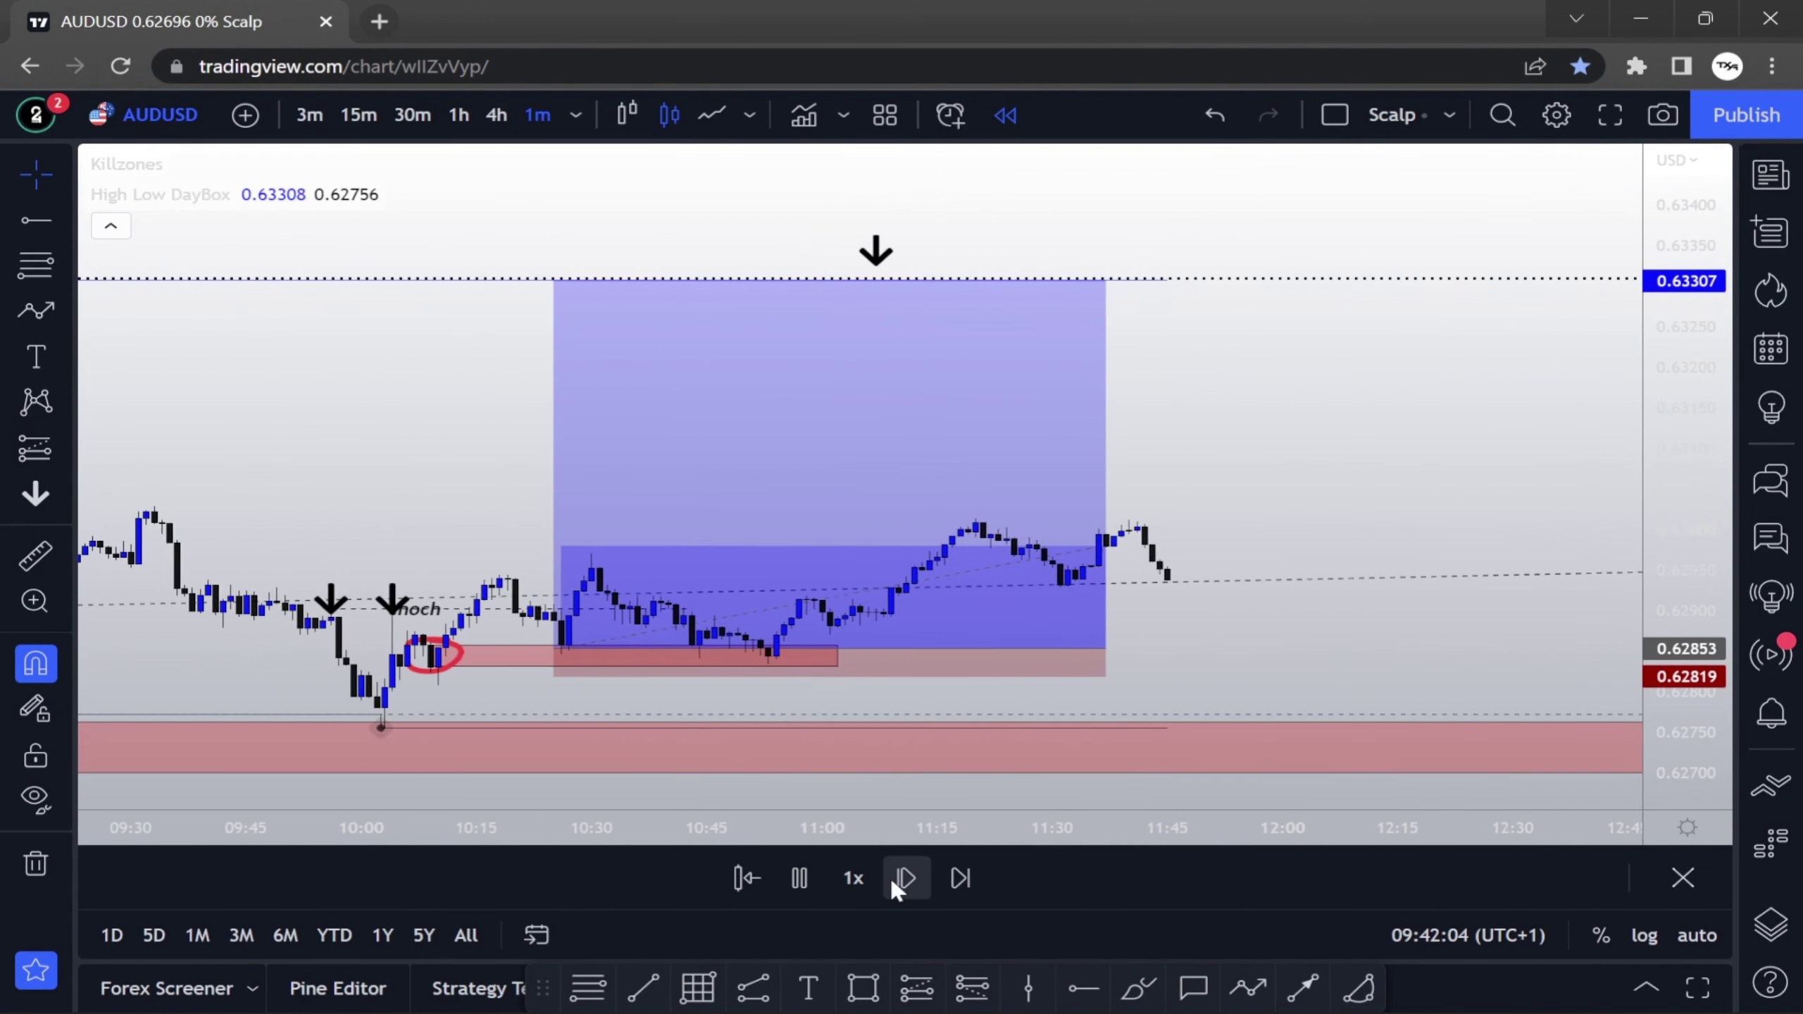
left_click(892, 879)
left_click(891, 879)
left_click(892, 879)
left_click(891, 879)
left_click(892, 879)
left_click(891, 879)
left_click(892, 879)
left_click(892, 879)
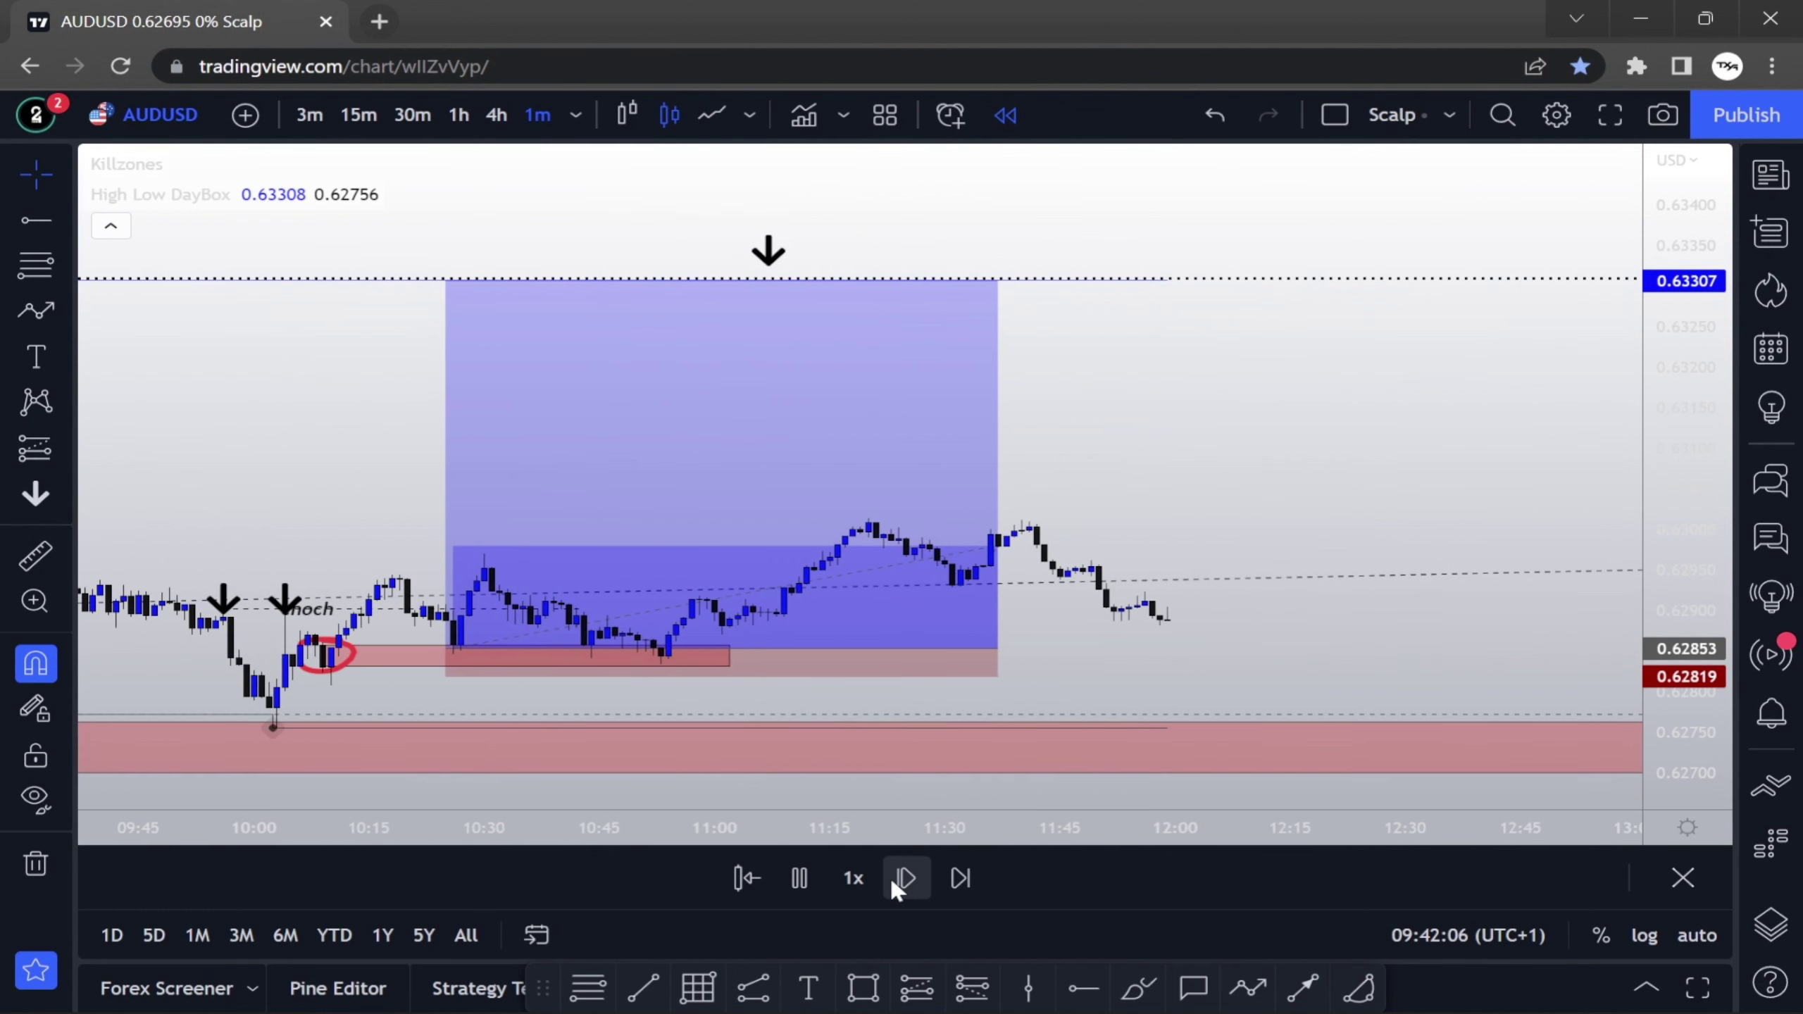
left_click(891, 879)
left_click(892, 879)
left_click(892, 879)
scroll(941, 604, "down", 4)
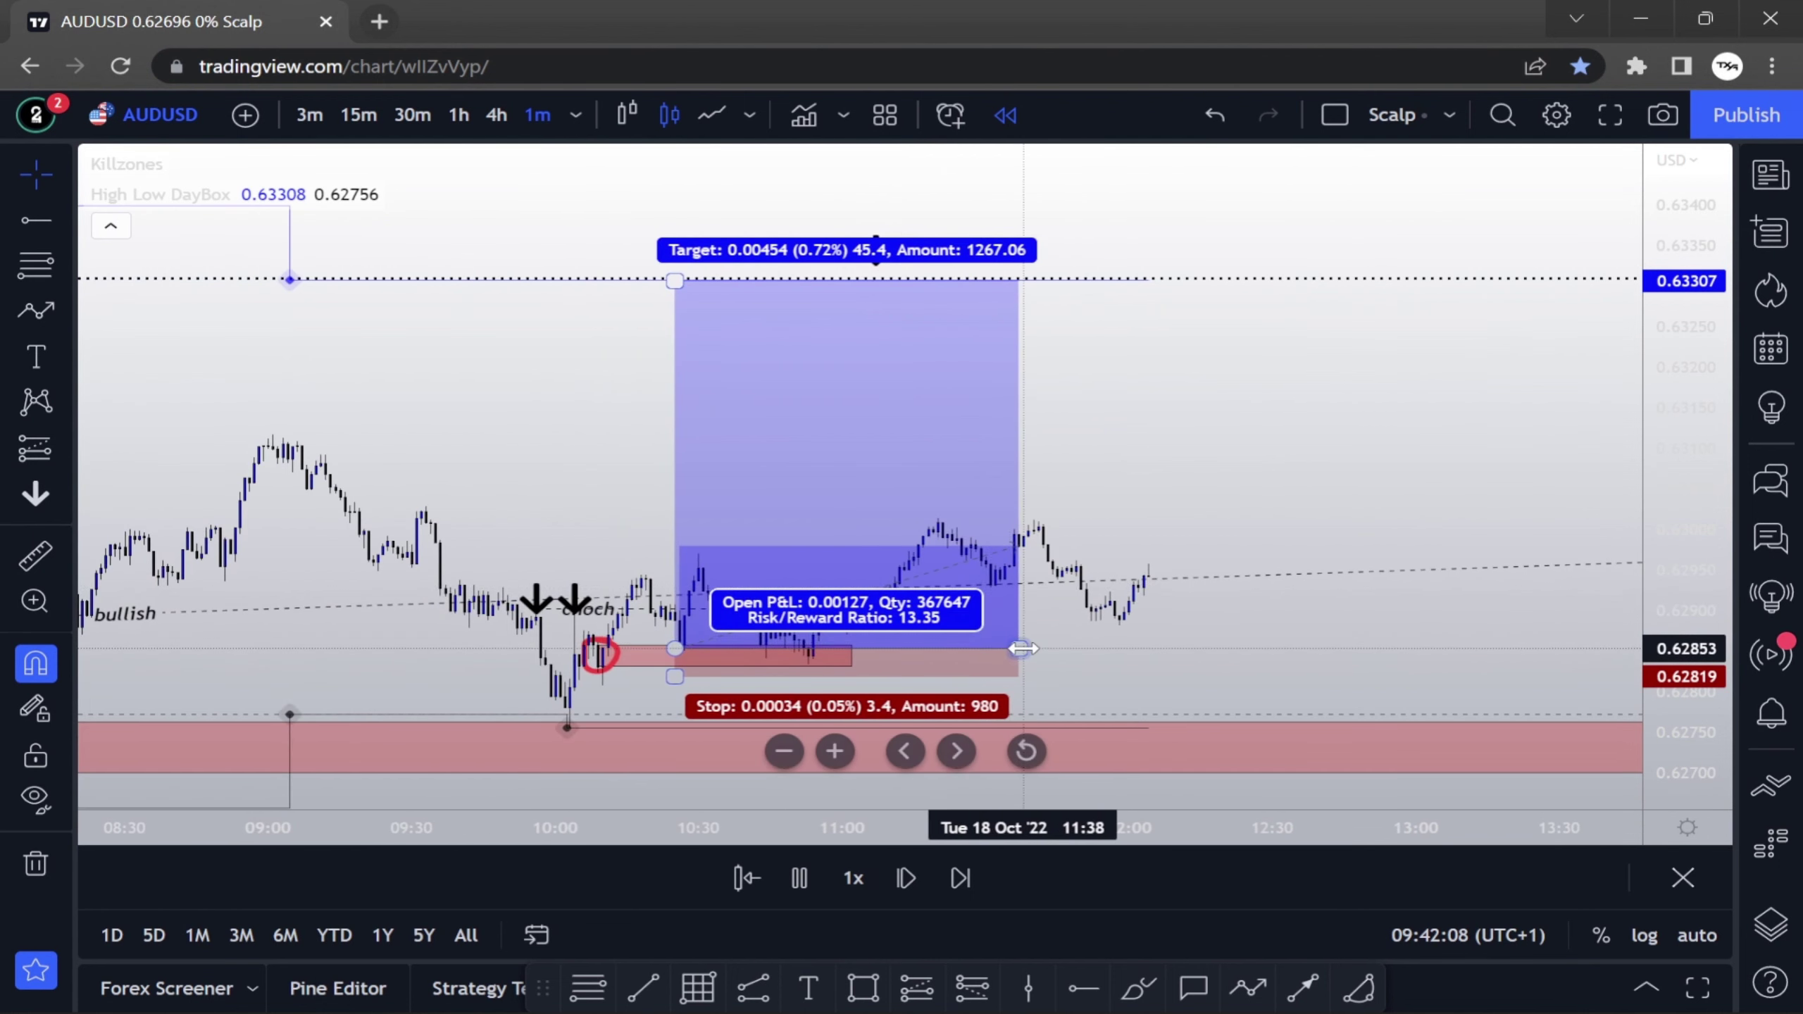
Extend the long position's end time to about 12:25 on 18 Oct and follow the replayed price up from the entry zone
left_click_drag(1022, 648, 1239, 637)
left_click_drag(1688, 717, 1630, 544)
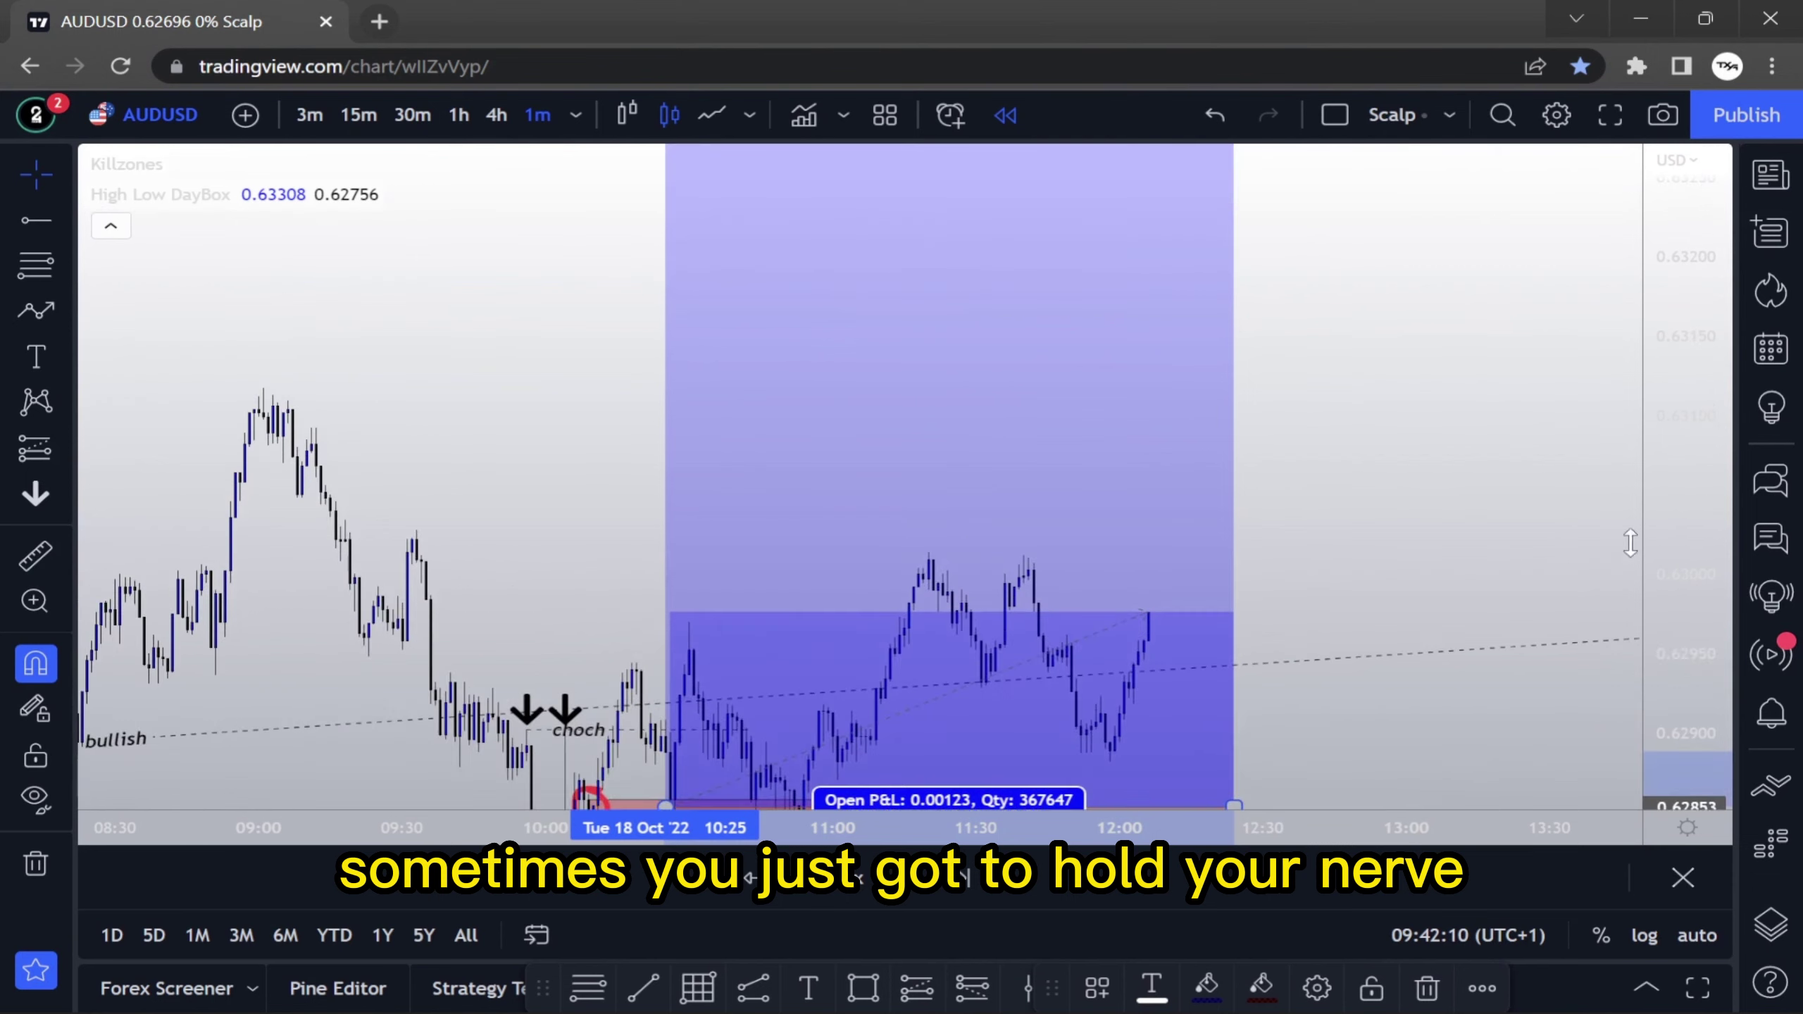
left_click(1449, 652)
left_click_drag(1449, 652, 1348, 429)
scroll(1254, 556, "up", 2)
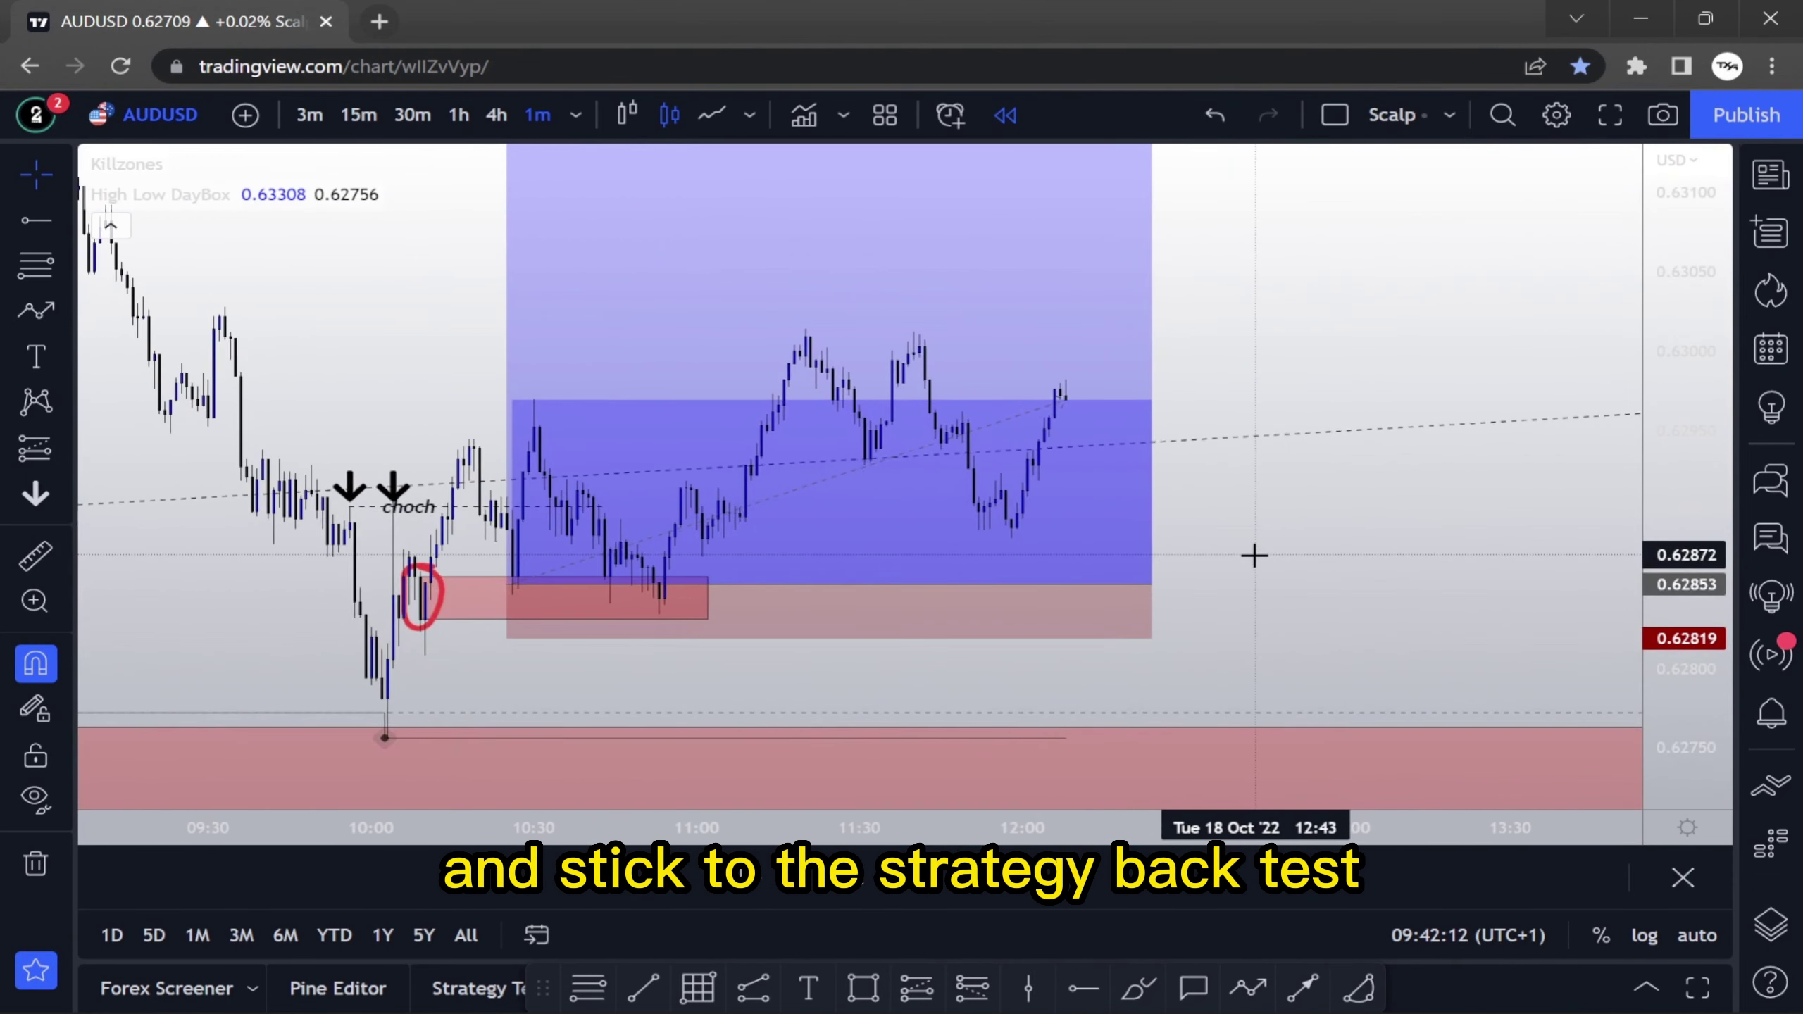
scroll(909, 596, "up", 2)
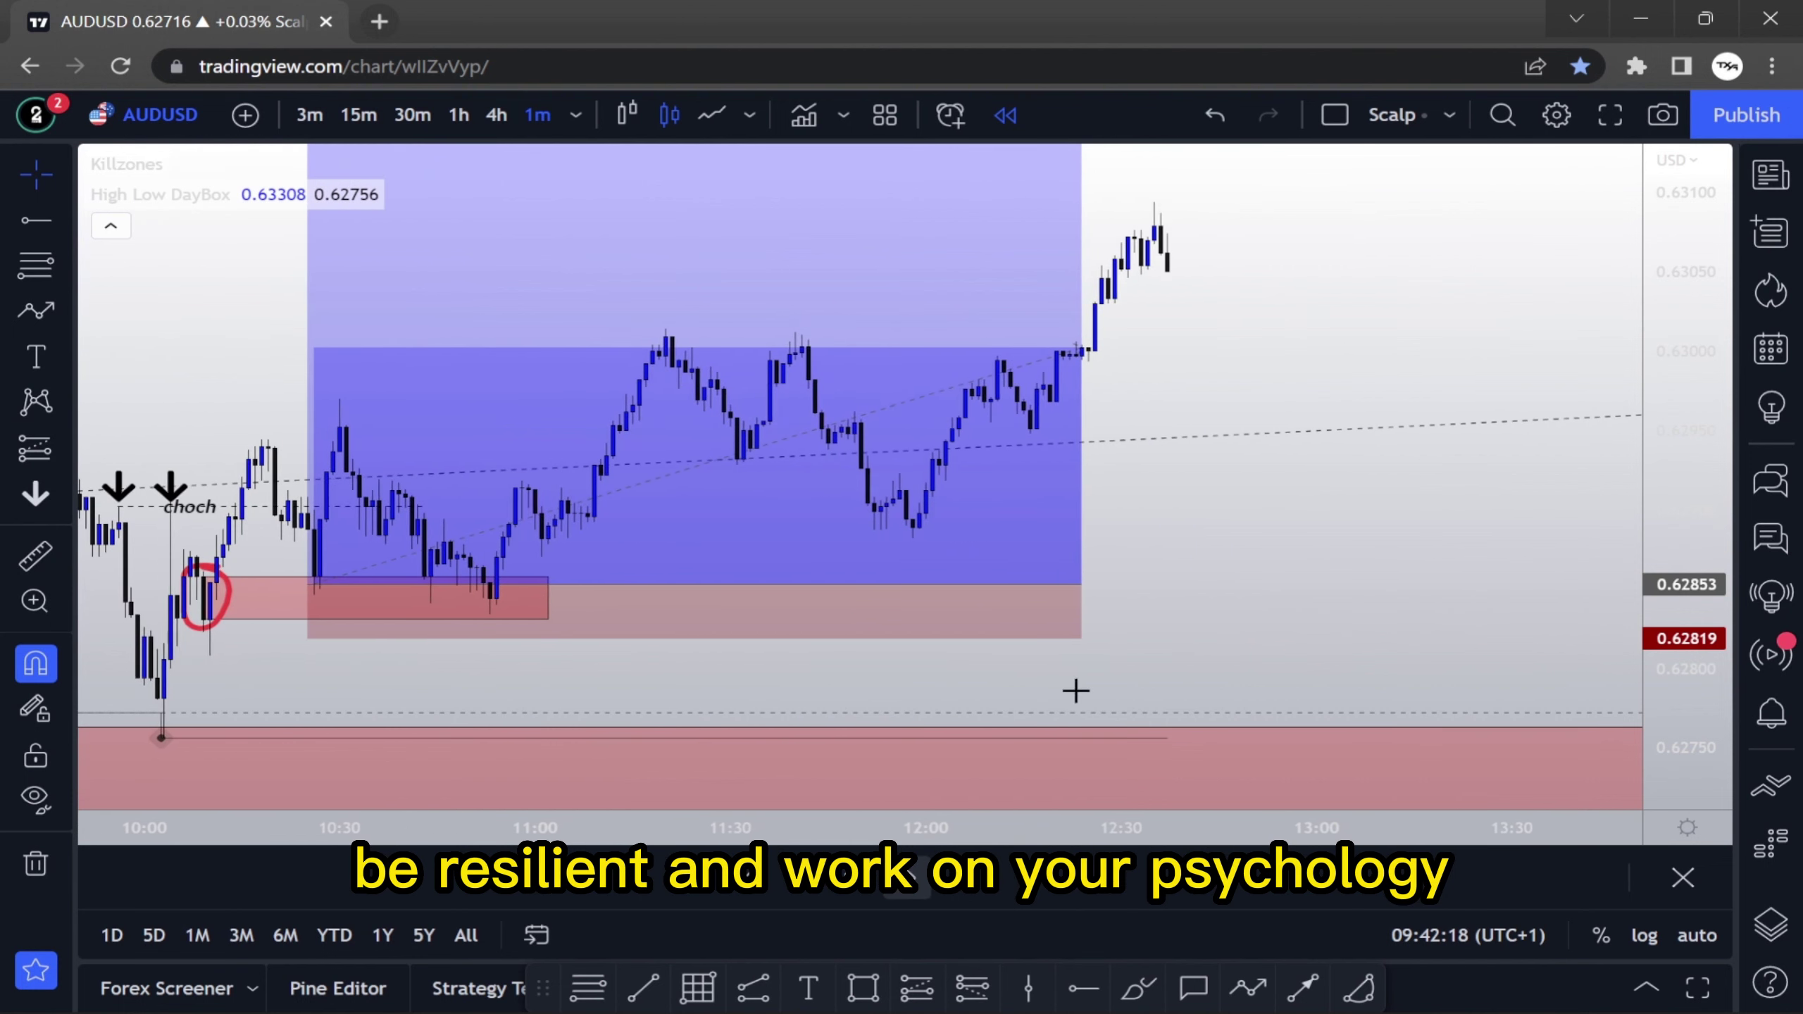
Bring the whole long position up to its target into view and extend its end time past 13:00
left_click_drag(1309, 253, 1348, 507)
scroll(1348, 511, "down", 3)
left_click_drag(1670, 249, 1670, 638)
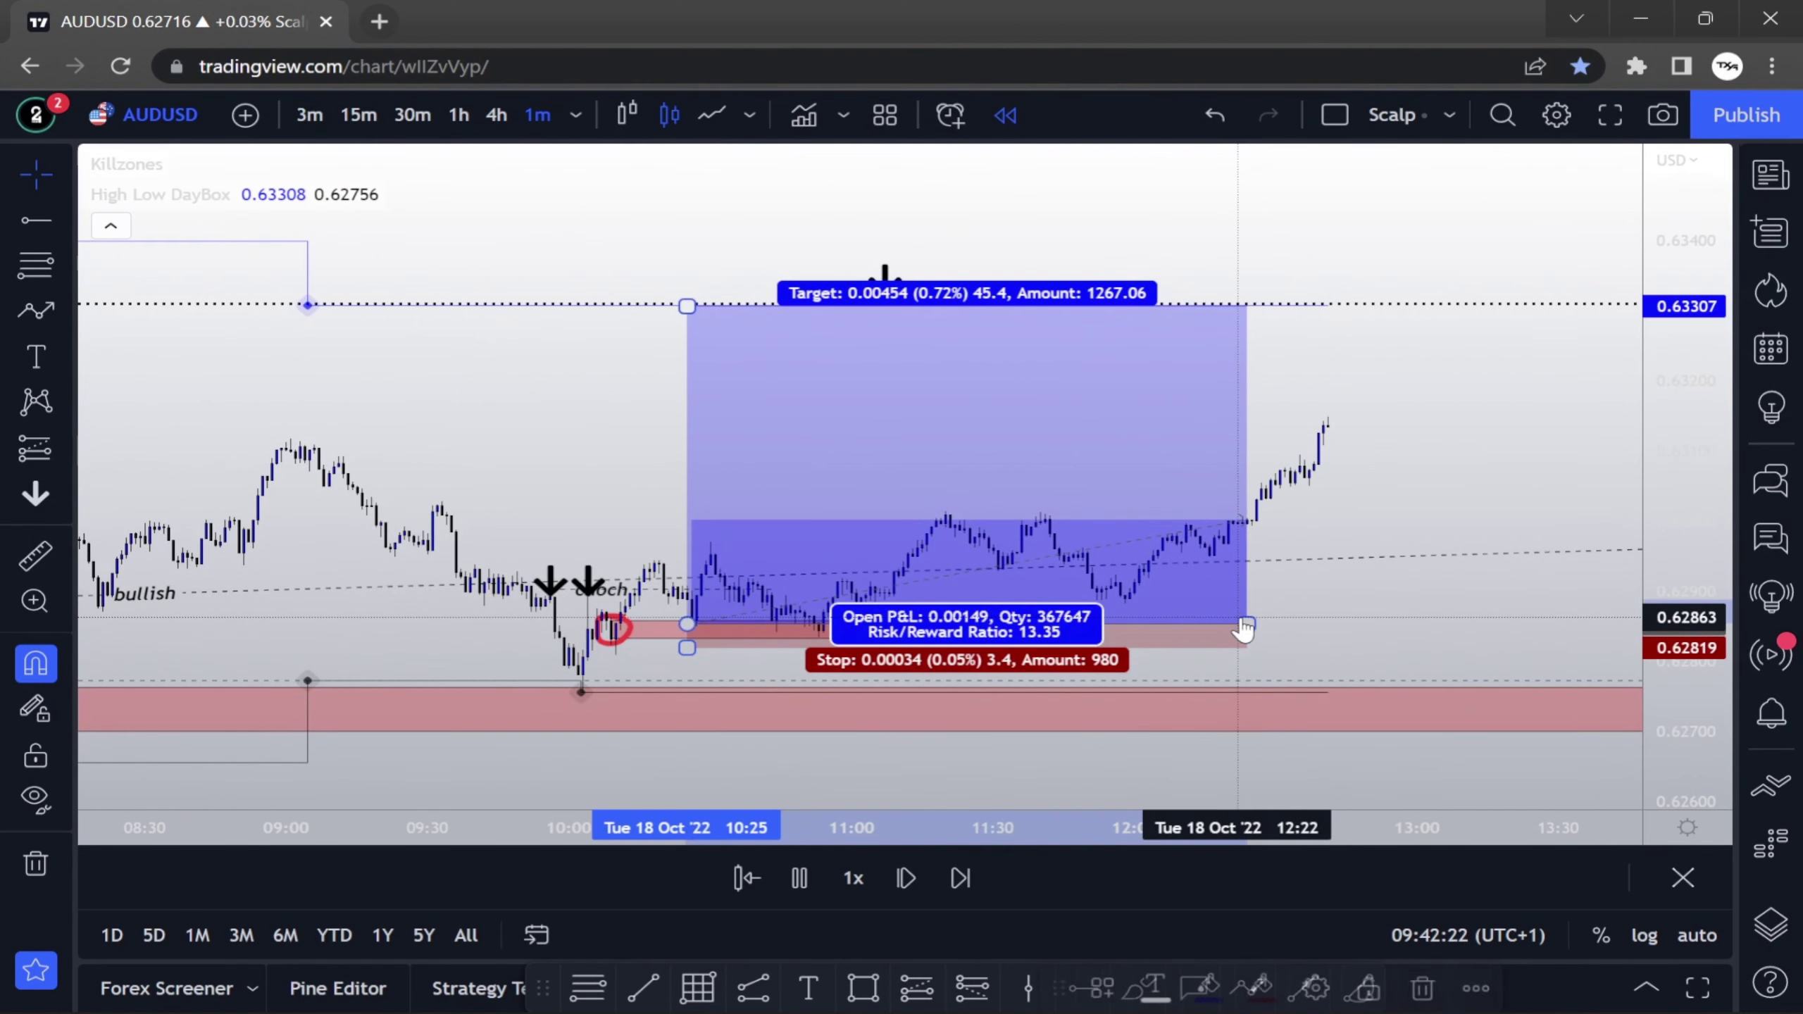
left_click_drag(1246, 625, 1480, 625)
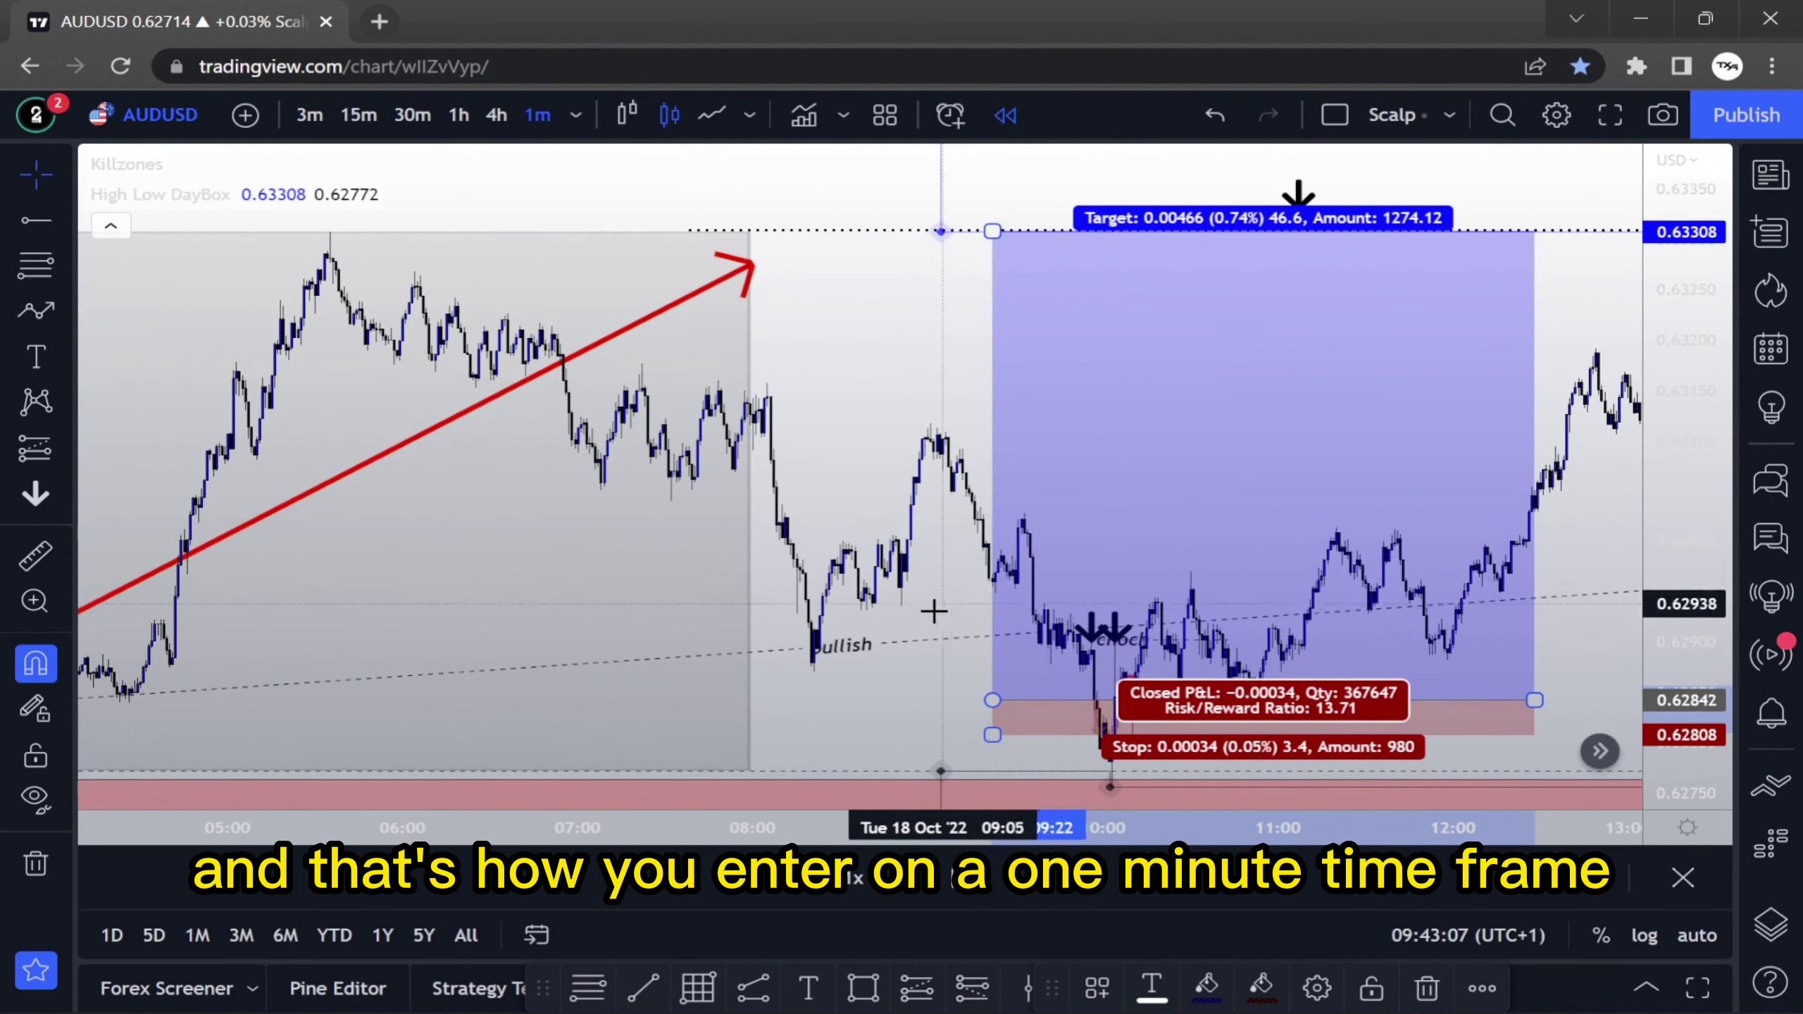
Mark the price low around 04:00 inside the grey Asia session box with a red freehand brush stroke
left_click_drag(933, 612, 855, 473)
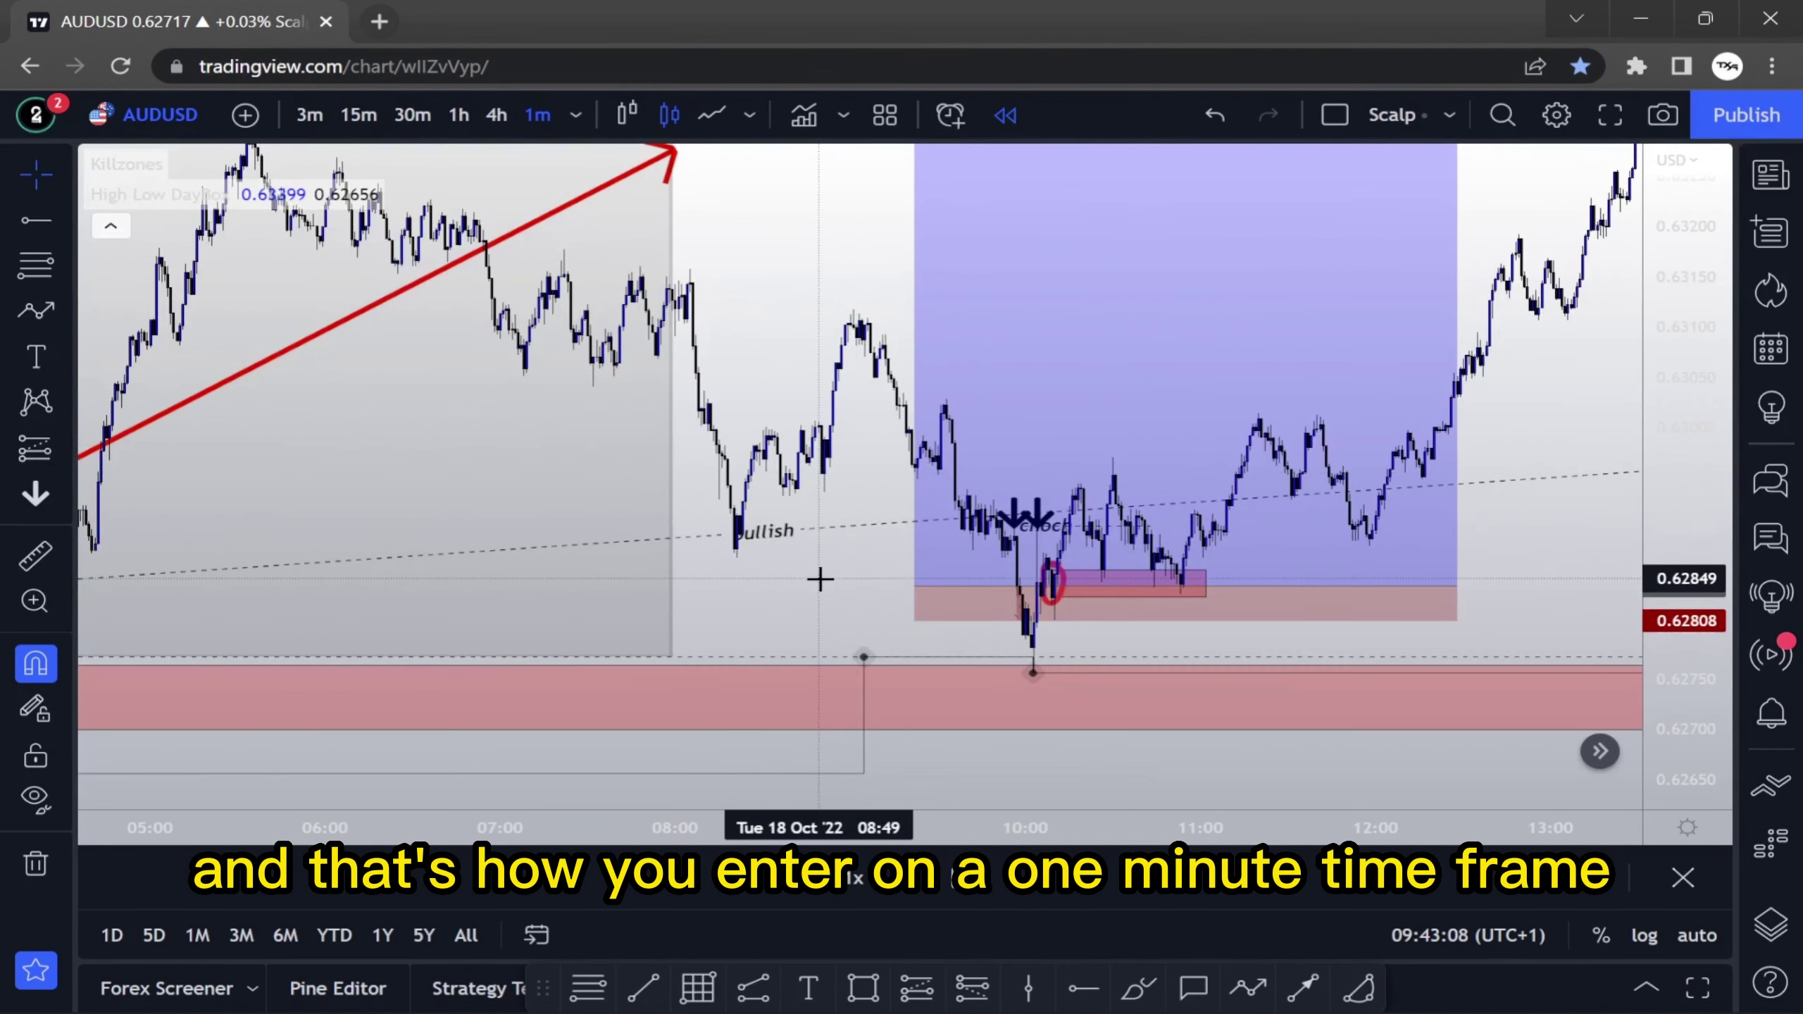
scroll(820, 546, "up", 1)
left_click_drag(791, 376, 717, 418)
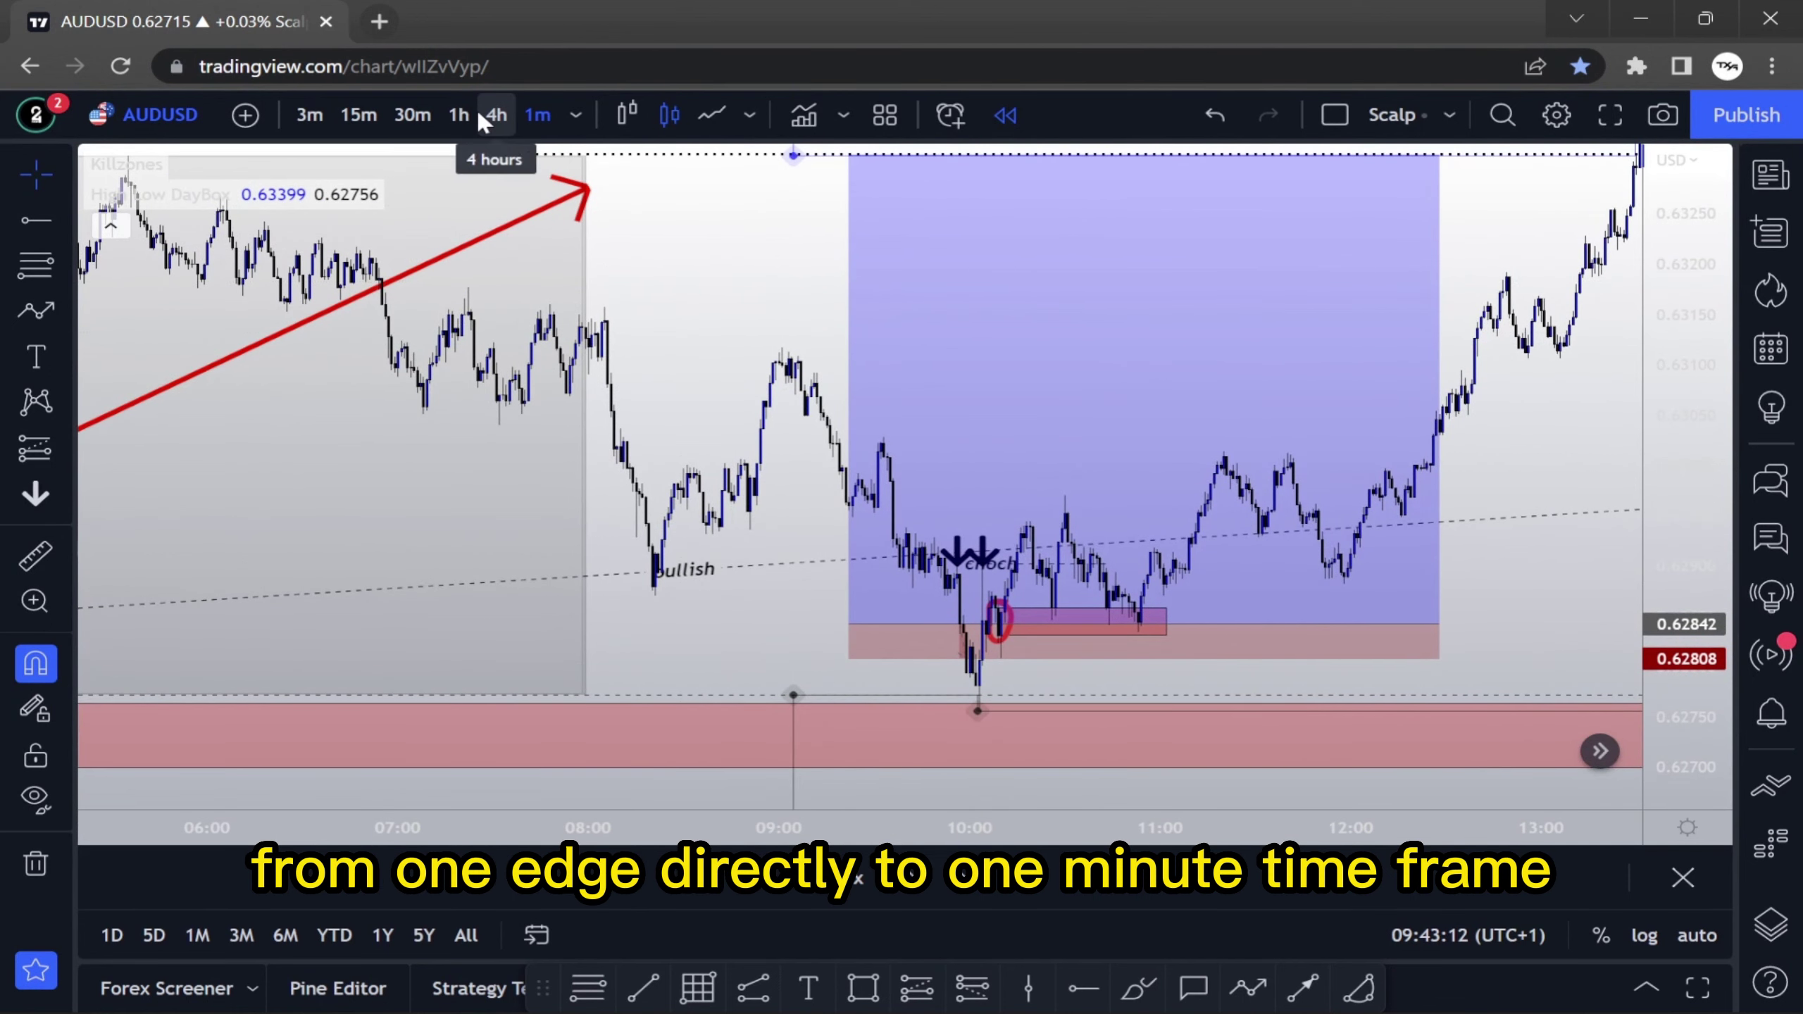
scroll(787, 432, "down", 5)
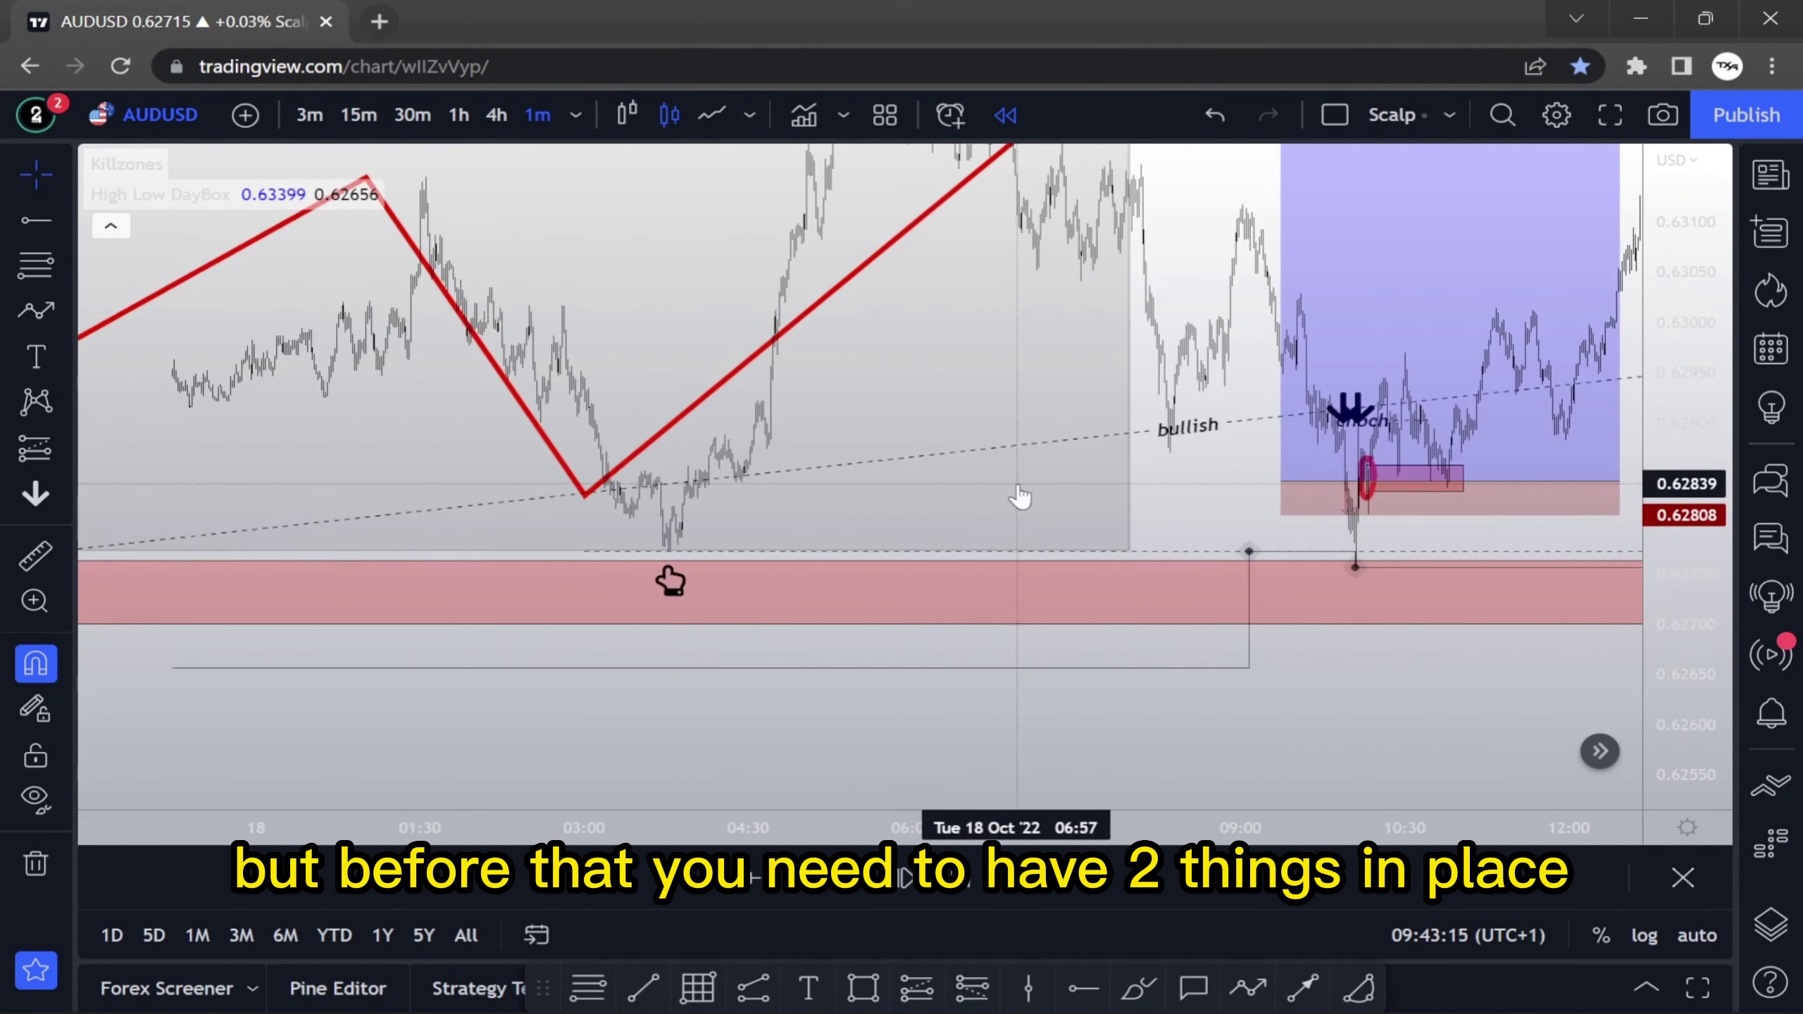
scroll(672, 575, "down", 2)
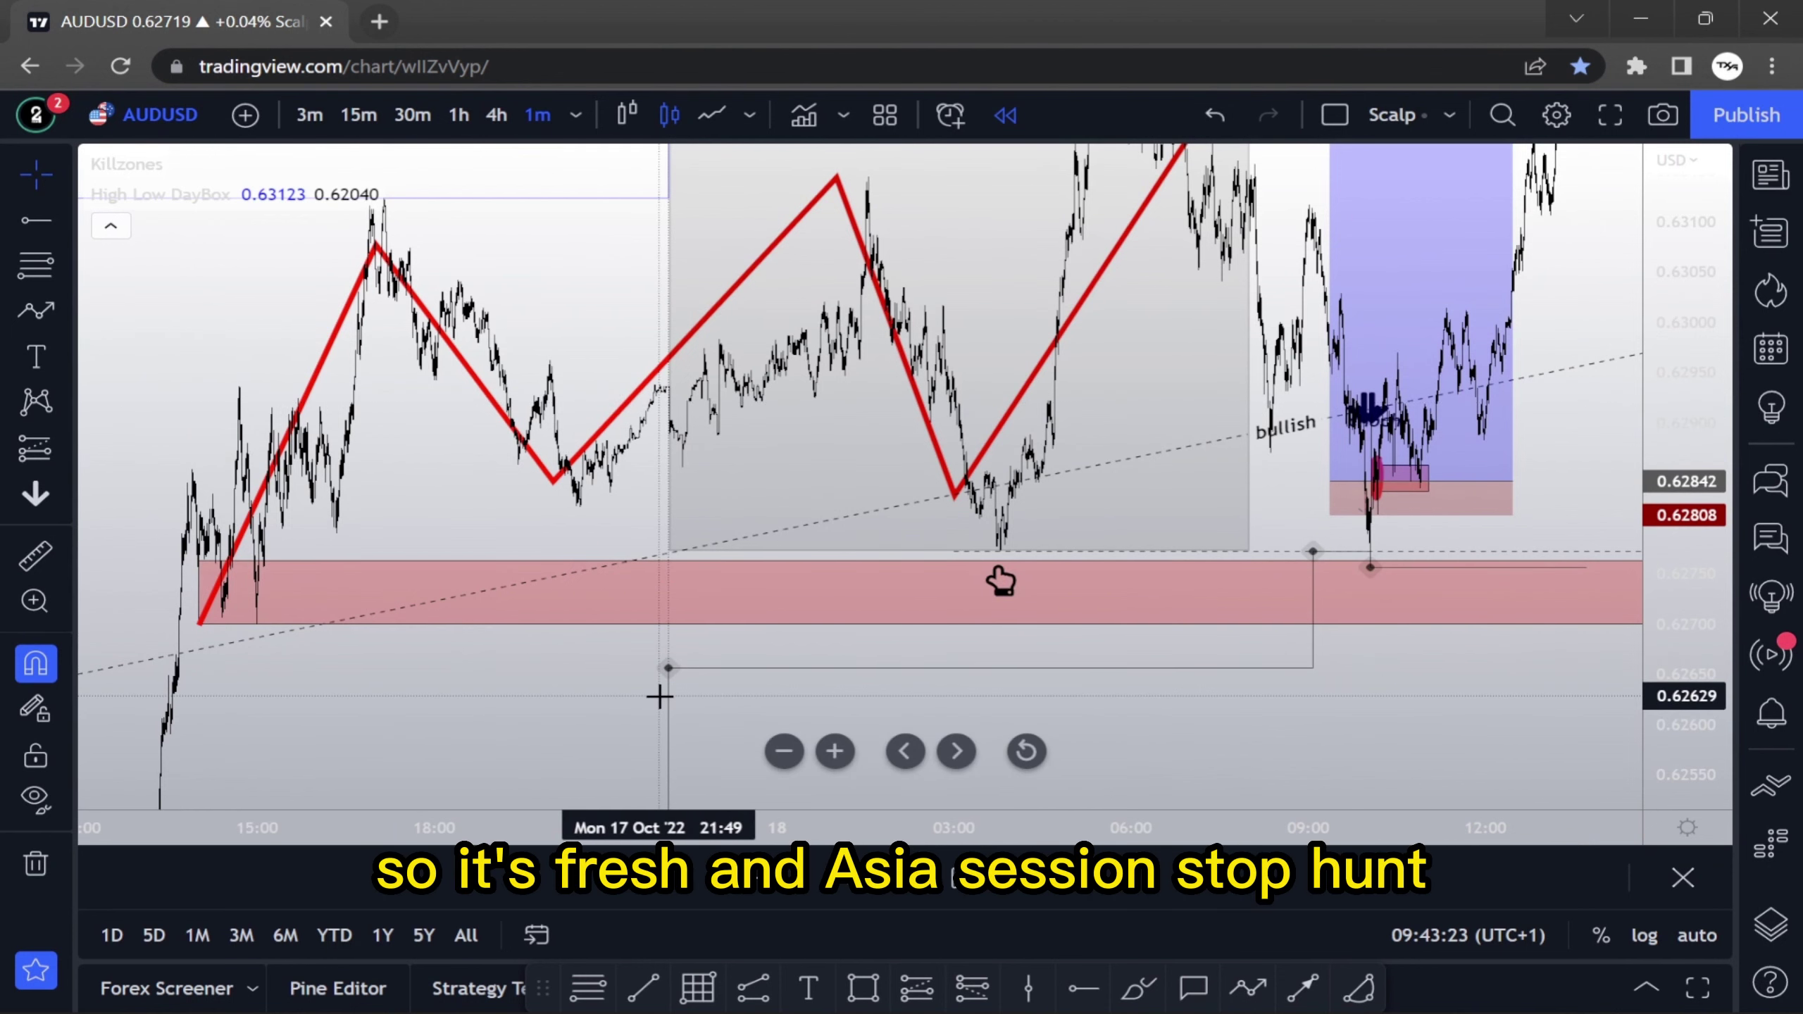
scroll(774, 704, "up", 3)
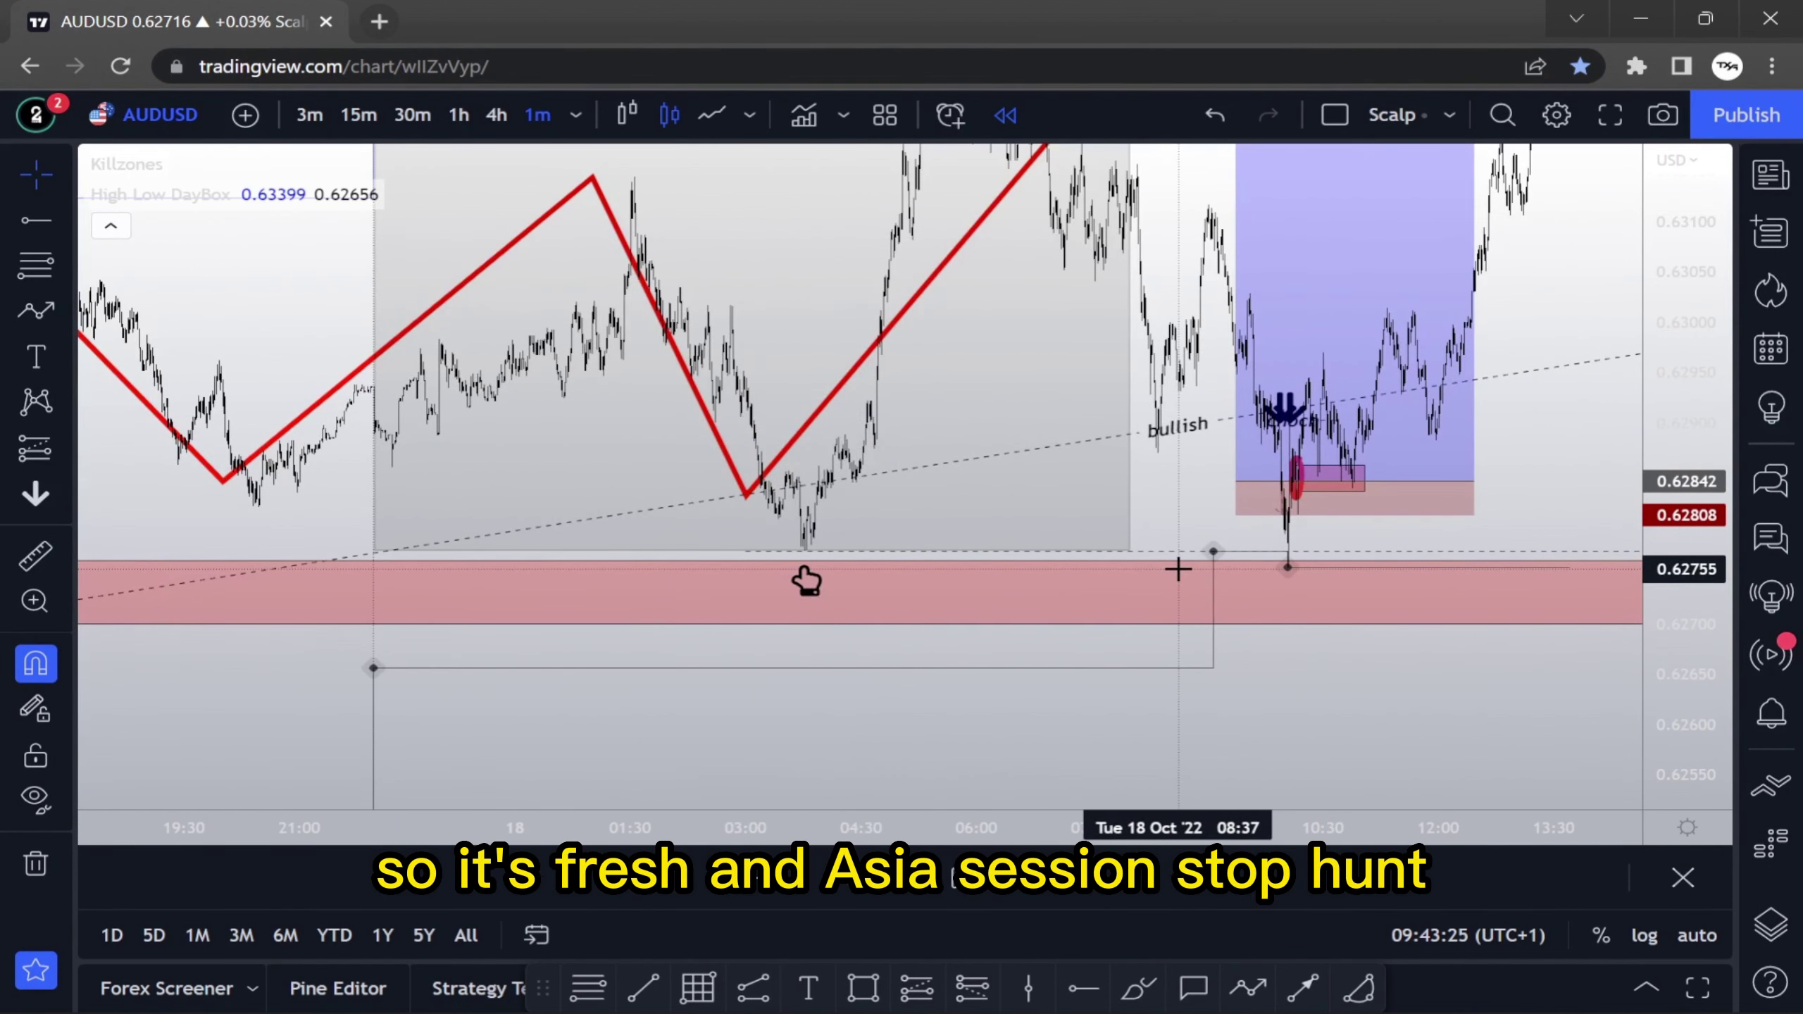
left_click(65, 310)
left_click(153, 311)
left_click_drag(839, 468, 816, 505)
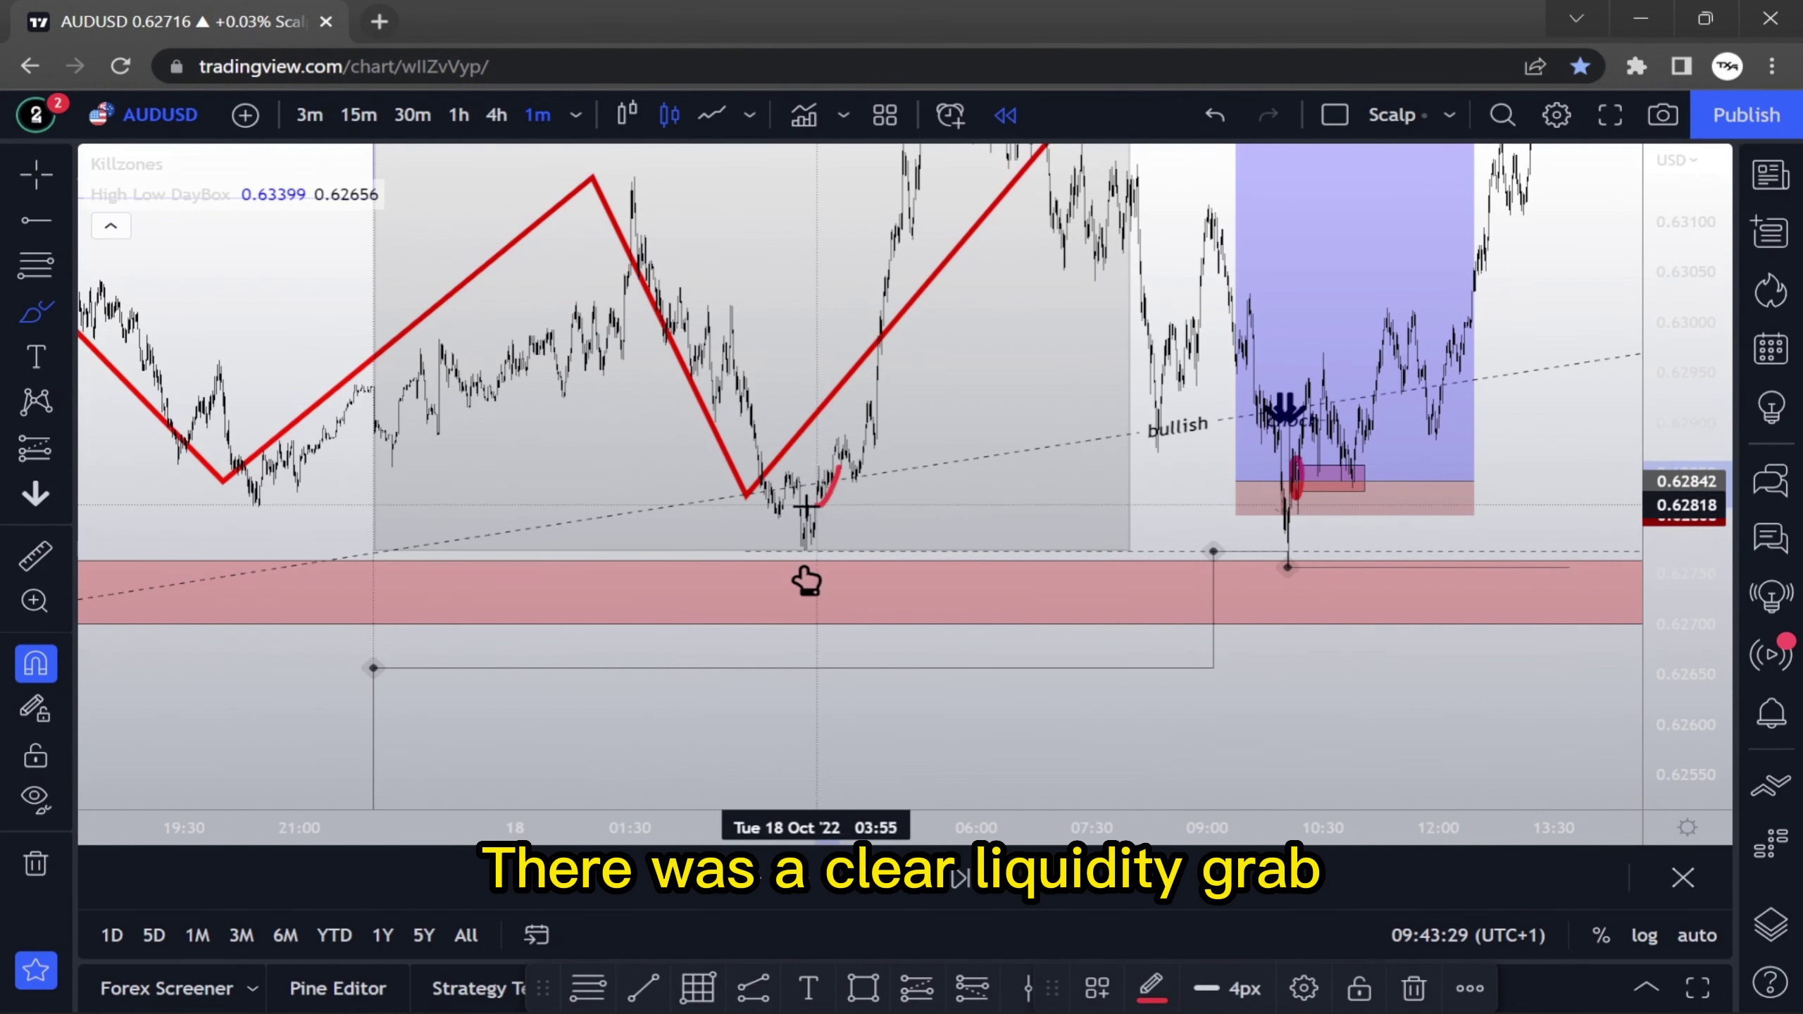